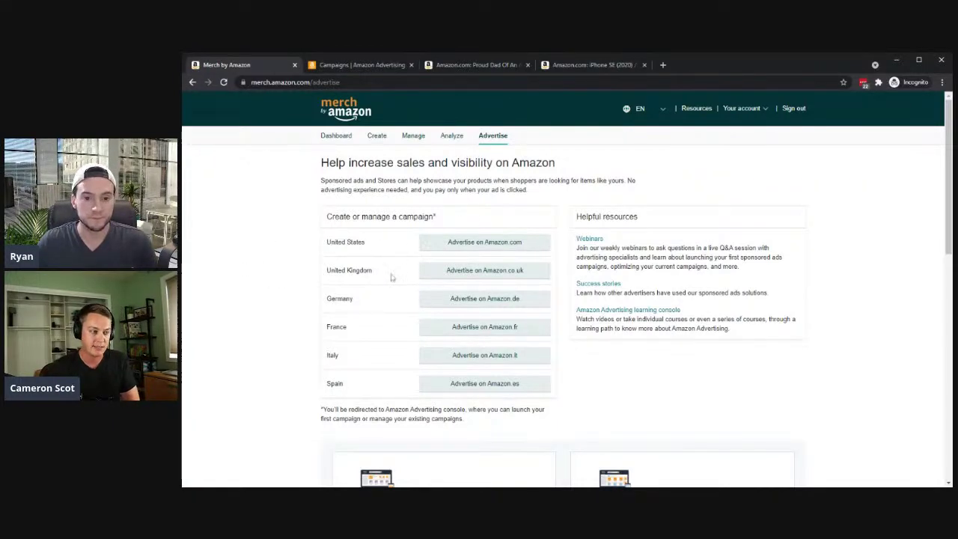
Go to the Amazon Advertising campaigns and start a new Sponsored Products campaign.
key("ctrl+Tab")
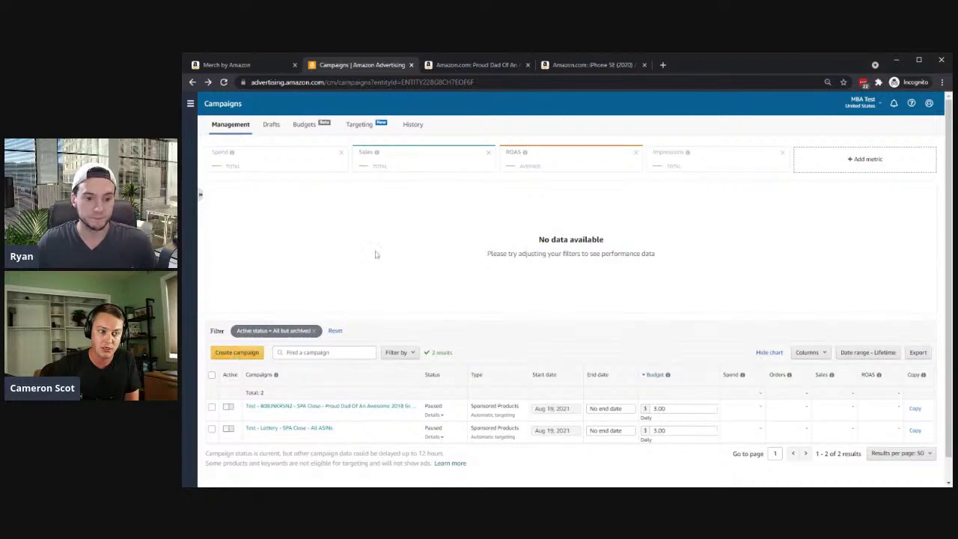
left_click(238, 354)
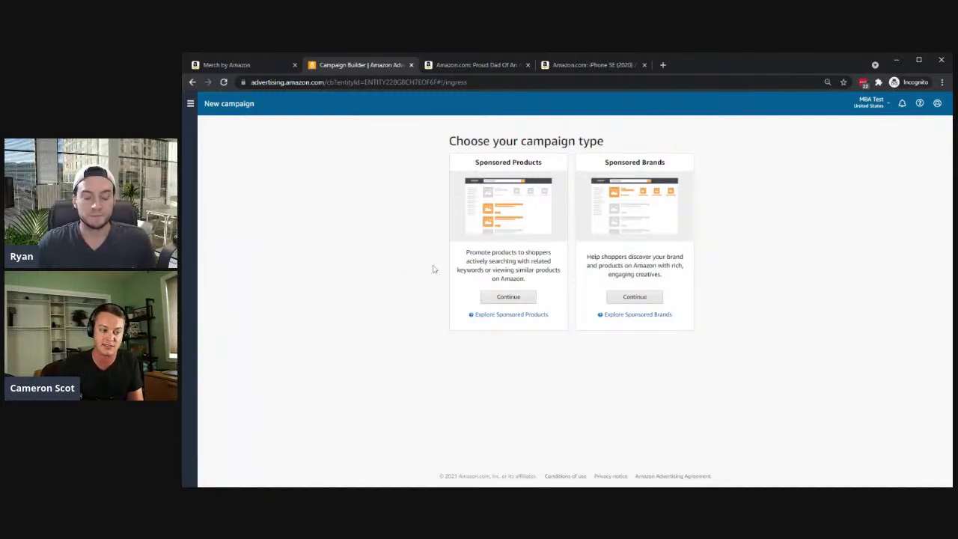
left_click(528, 299)
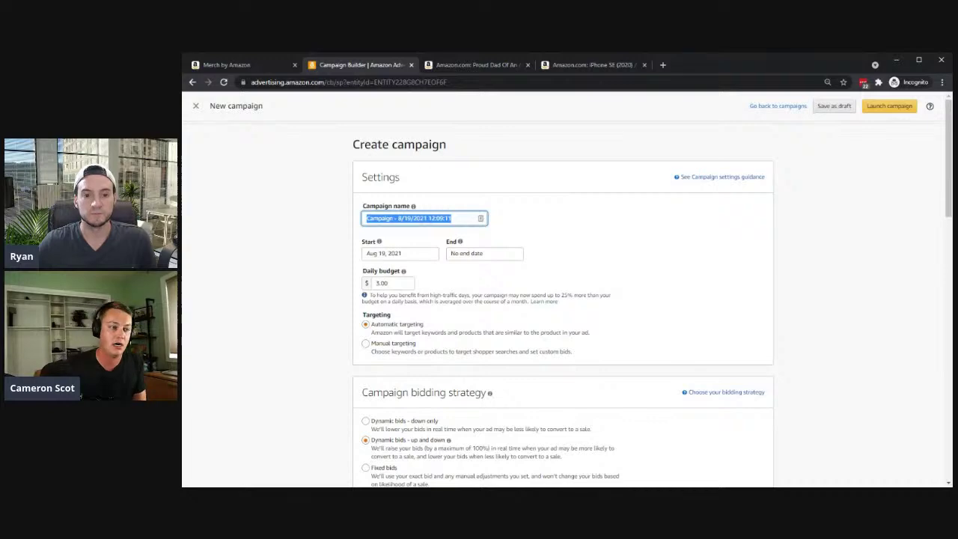
Locate the ASIN of the Proud Dad 2018 Graduate shirt in its listing's web address and product details.
left_click(468, 65)
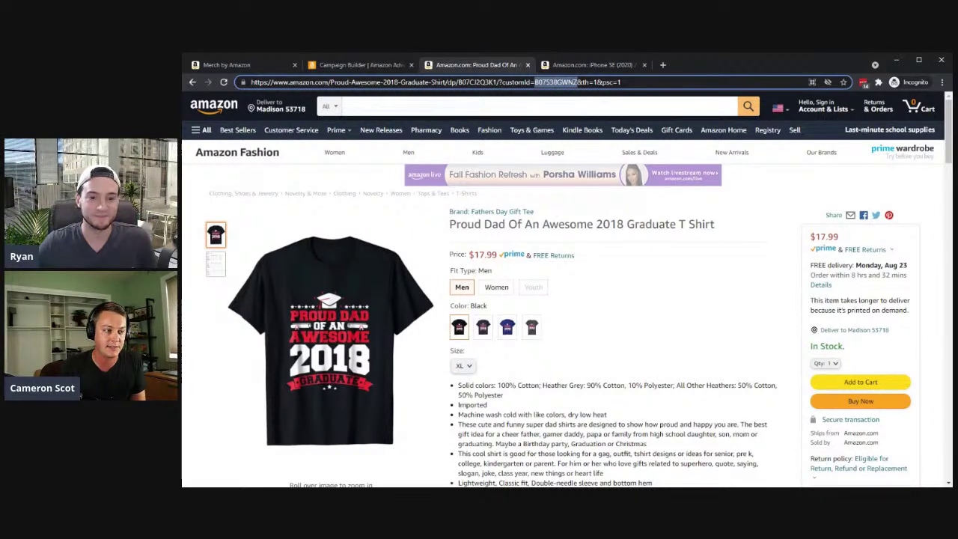
double_click(477, 83)
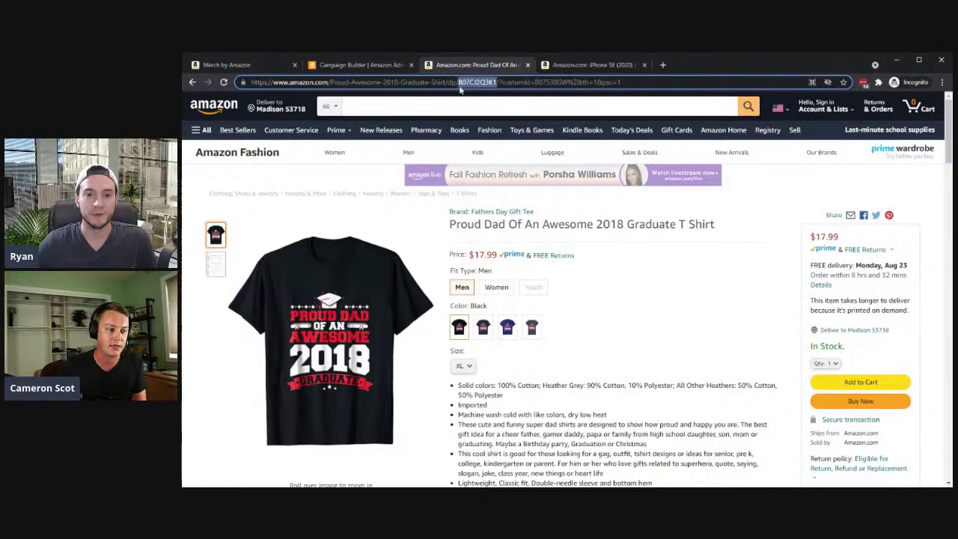
scroll(488, 224, "down", 20)
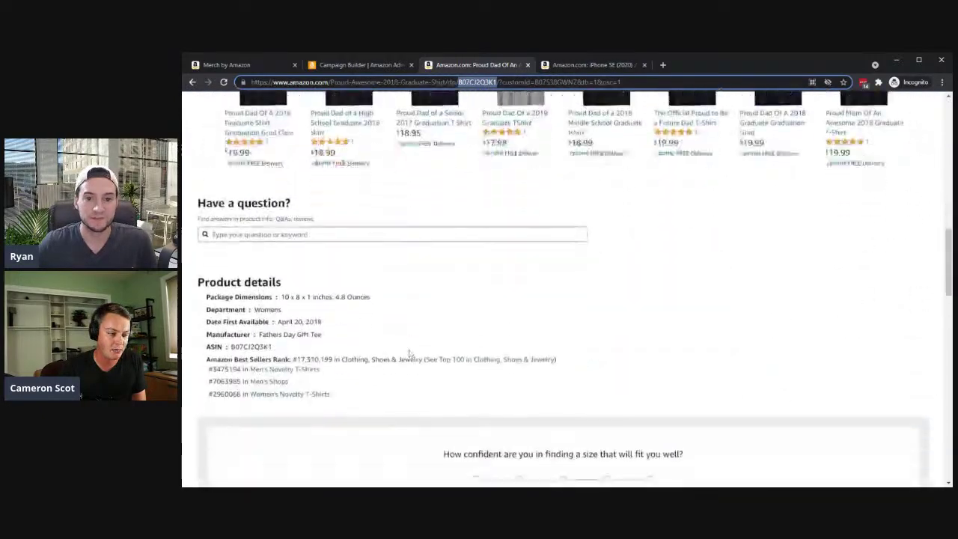
triple_click(252, 246)
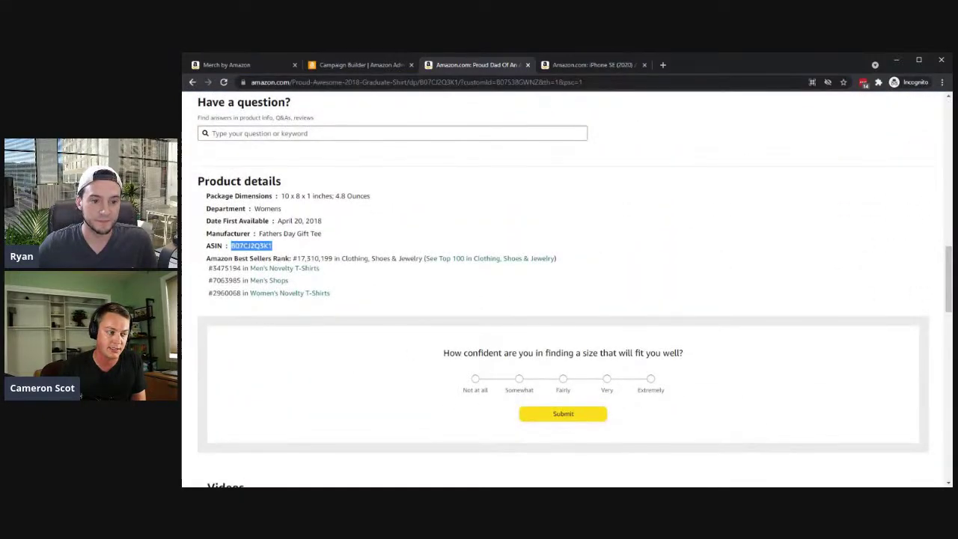
scroll(370, 267, "up", 20)
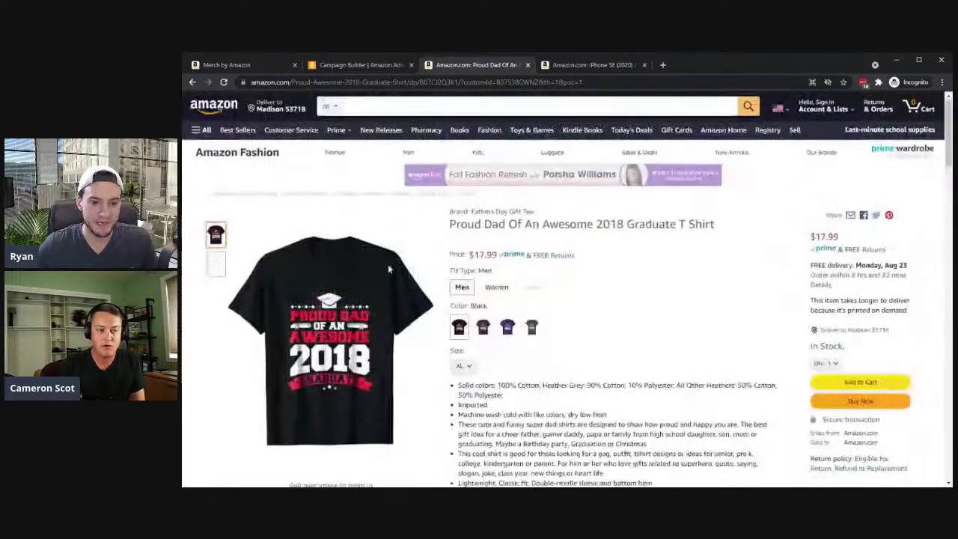
View the shirt listing's other colour variations, including Royal Blue, and switch back to Black.
scroll(599, 284, "down", 1)
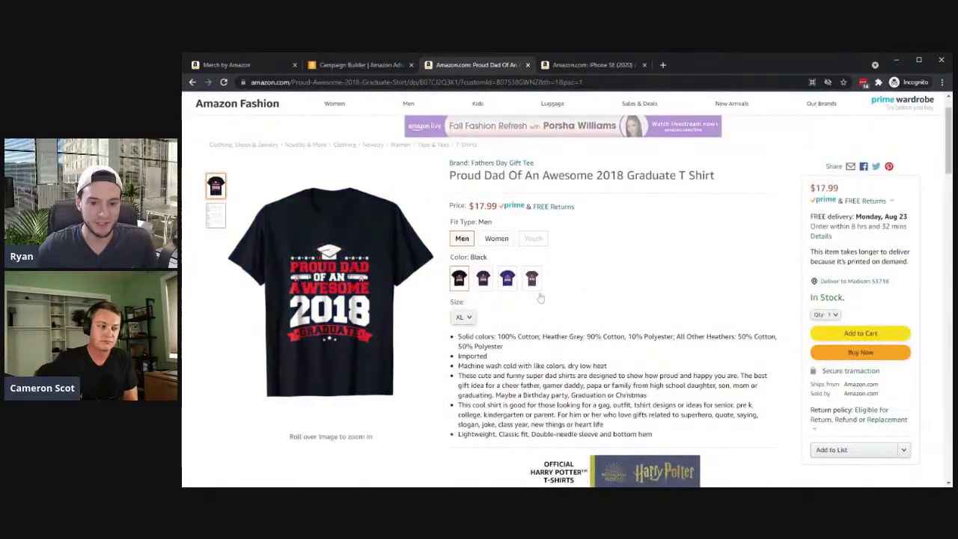
scroll(540, 297, "up", 1)
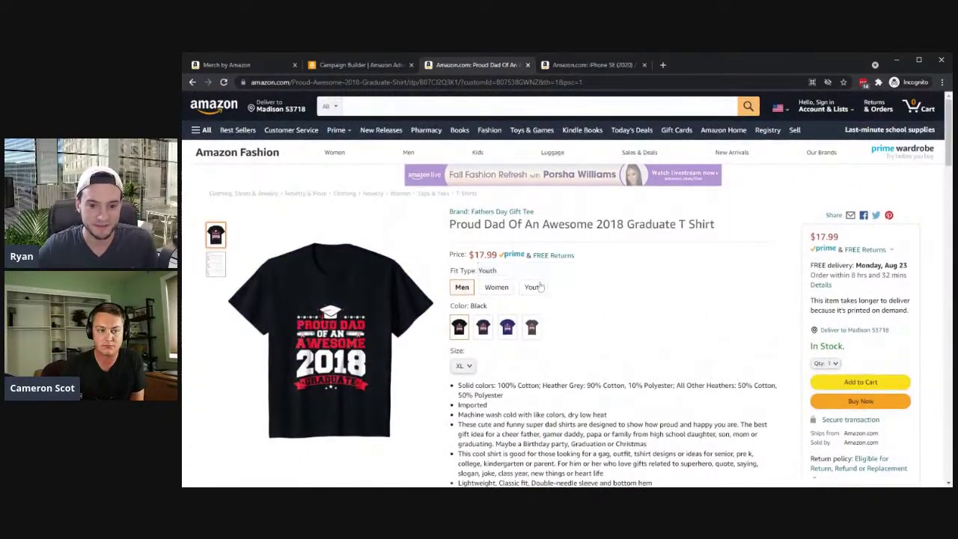
left_click(482, 327)
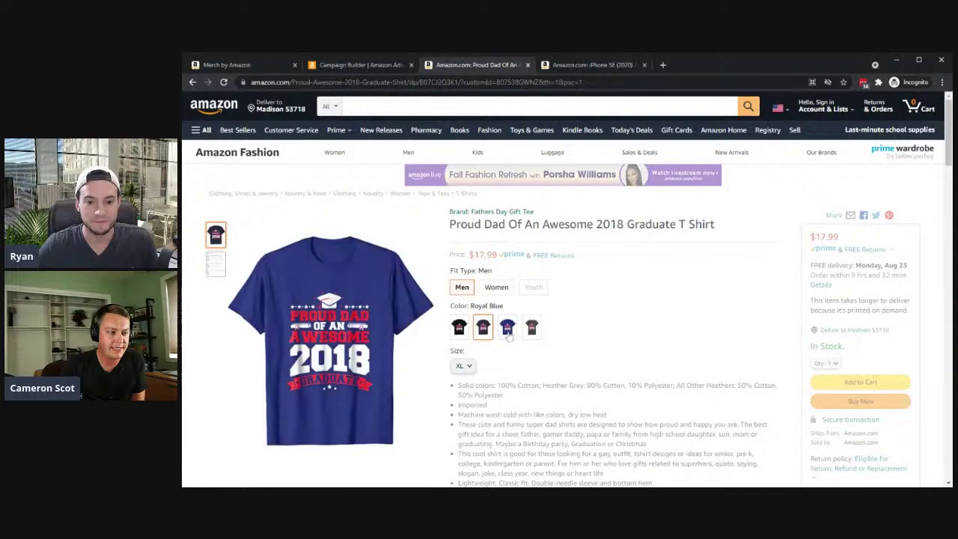
left_click(506, 333)
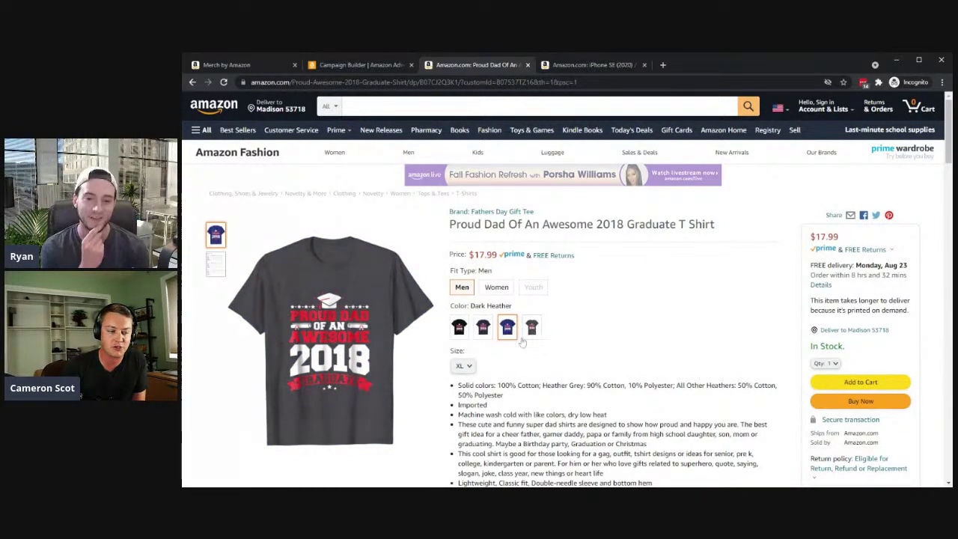
left_click(458, 329)
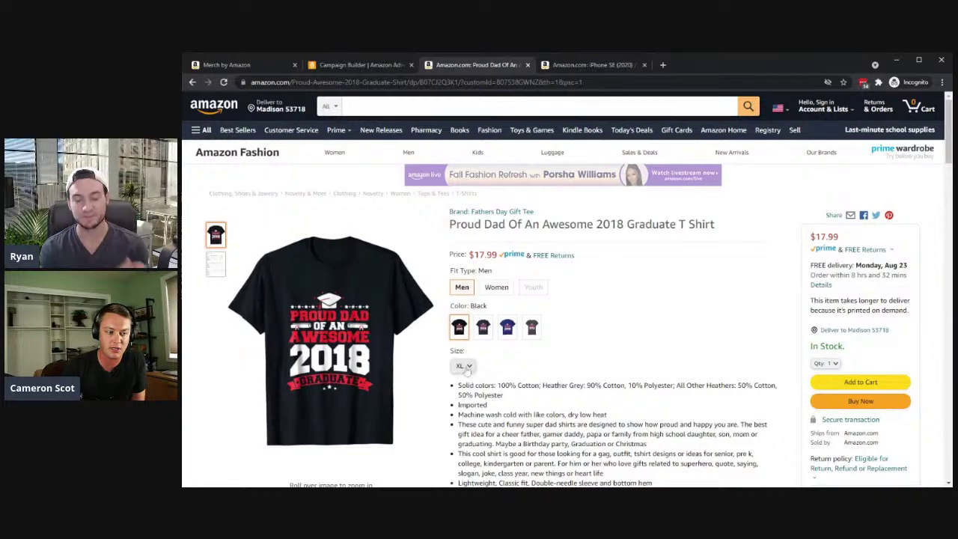
Compare the ASIN in the Black shirt's product details with the one in the listing's web address.
scroll(486, 338, "down", 1)
scroll(486, 339, "down", 15)
scroll(419, 345, "up", 8)
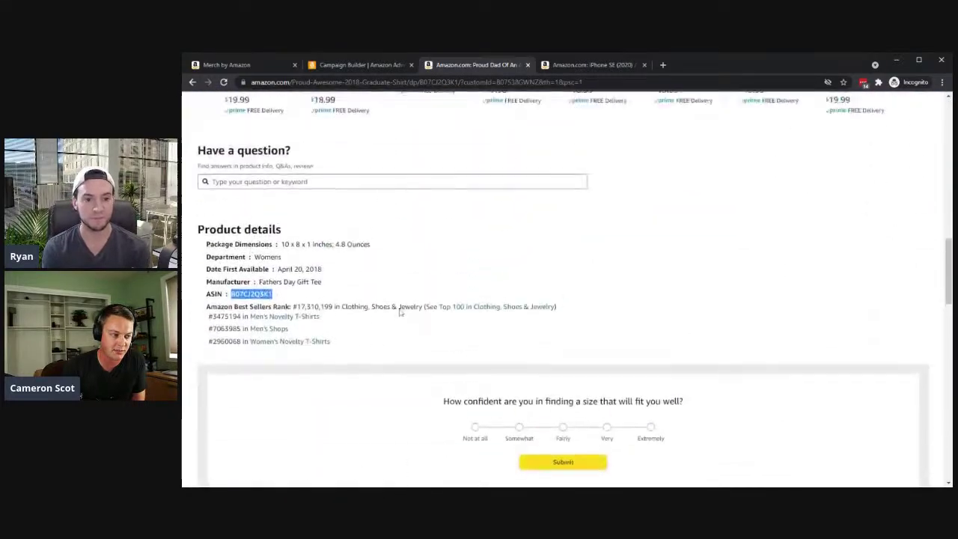
scroll(443, 325, "up", 5)
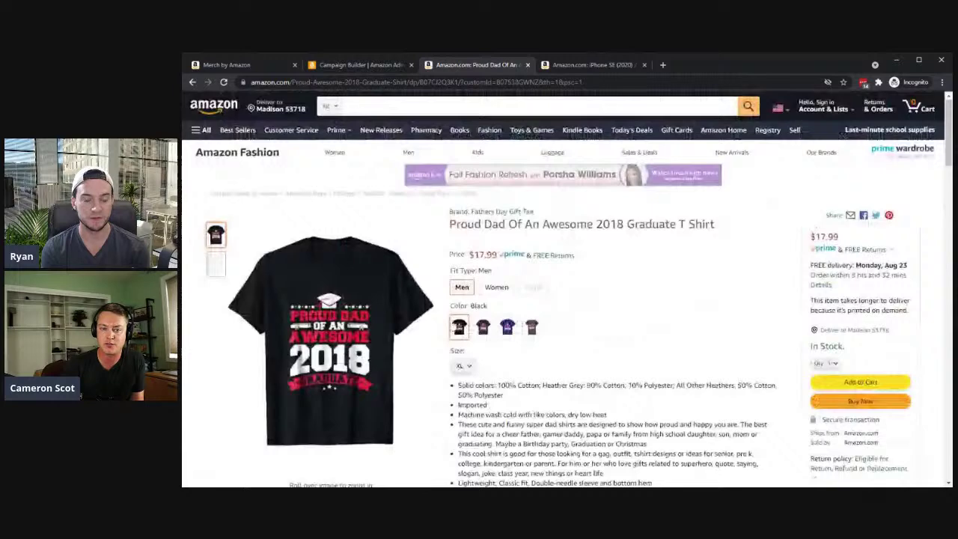
double_click(477, 82)
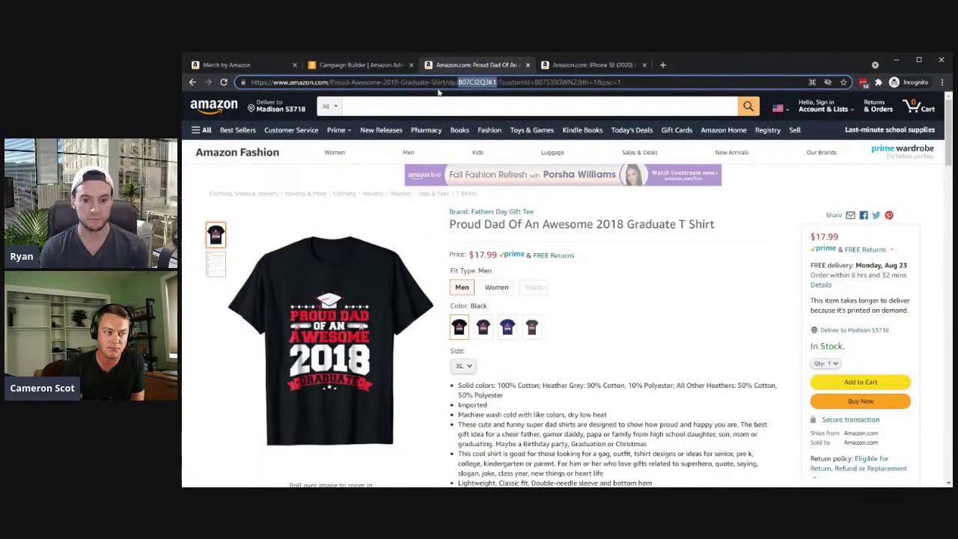
scroll(464, 173, "down", 10)
scroll(464, 174, "up", 7)
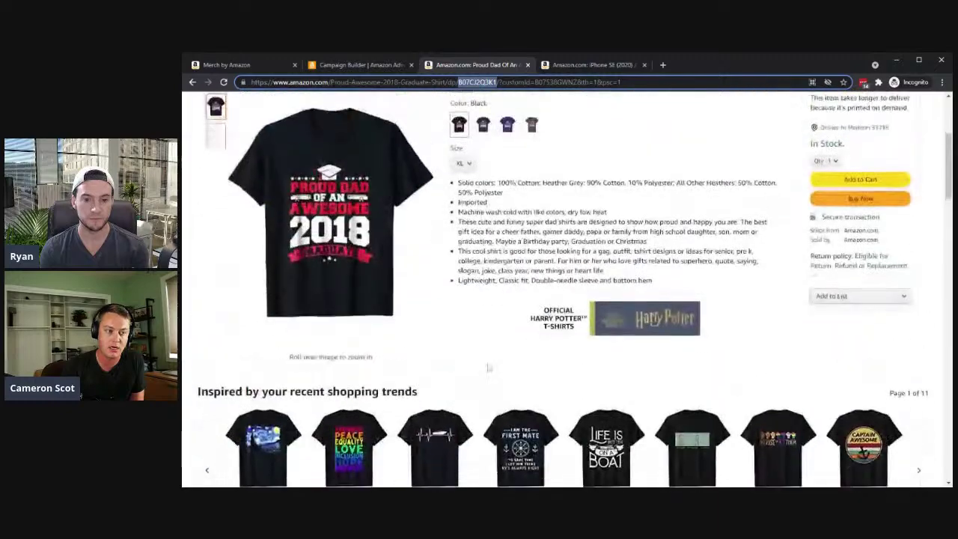
On the Delaware phone case listing, view the iPhone 12 mini and iPhone 11 models and highlight the iPhone 11 ASIN in the web address.
left_click(586, 66)
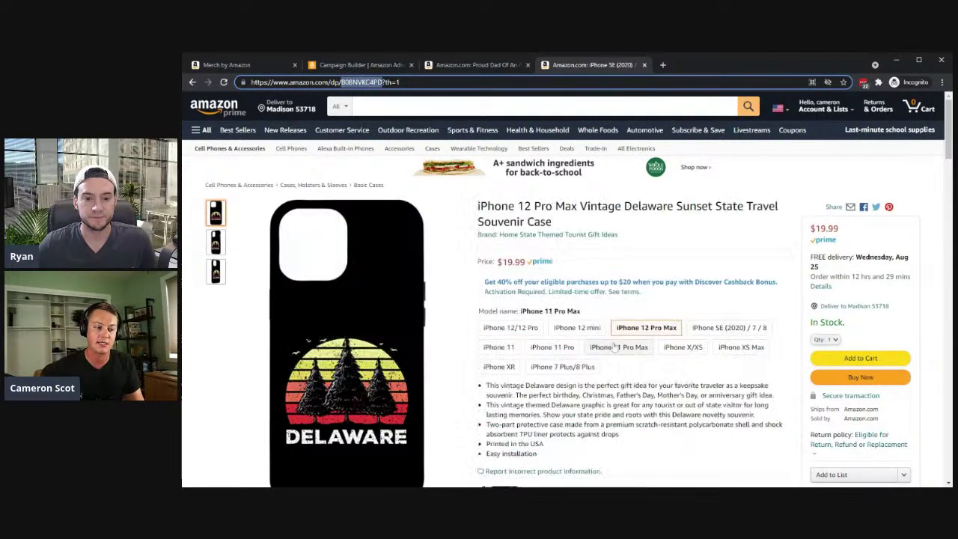
left_click(588, 329)
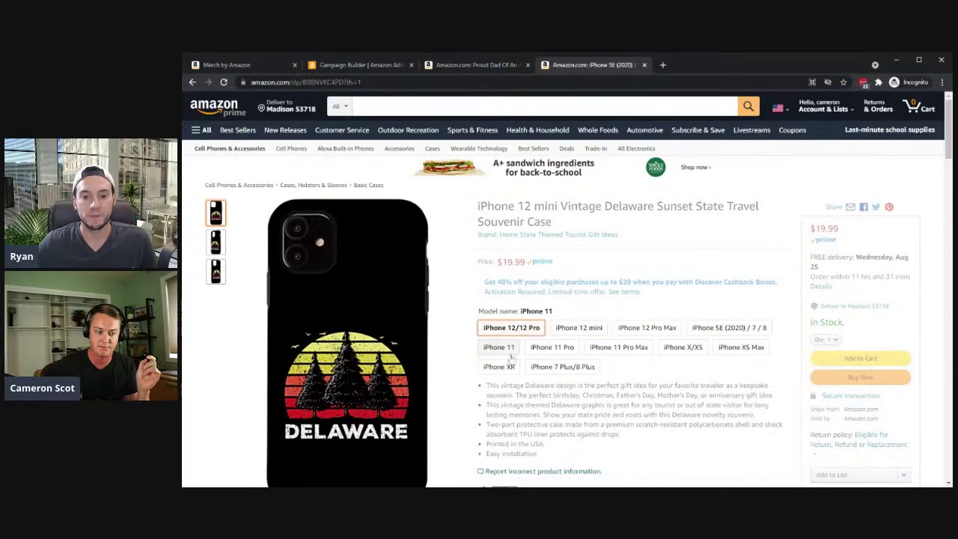
left_click(507, 348)
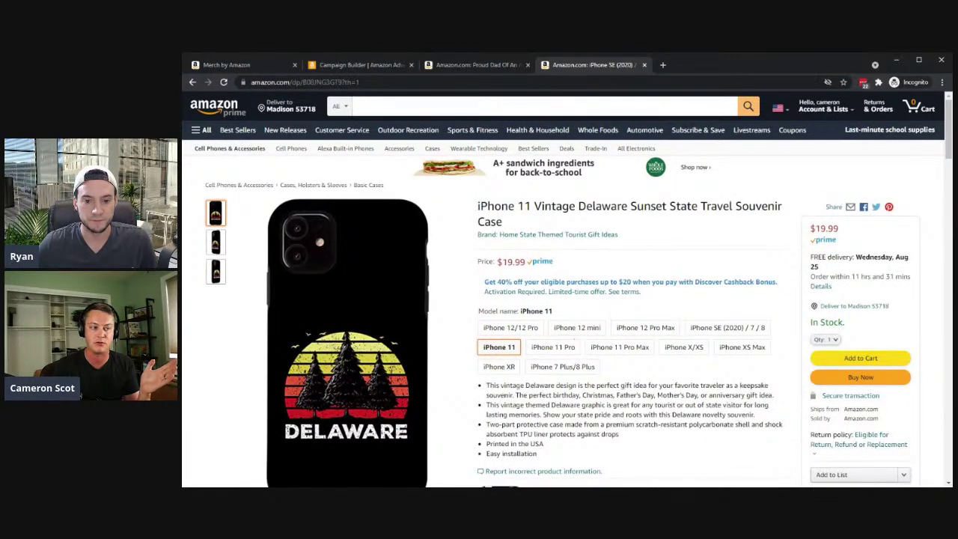
double_click(361, 82)
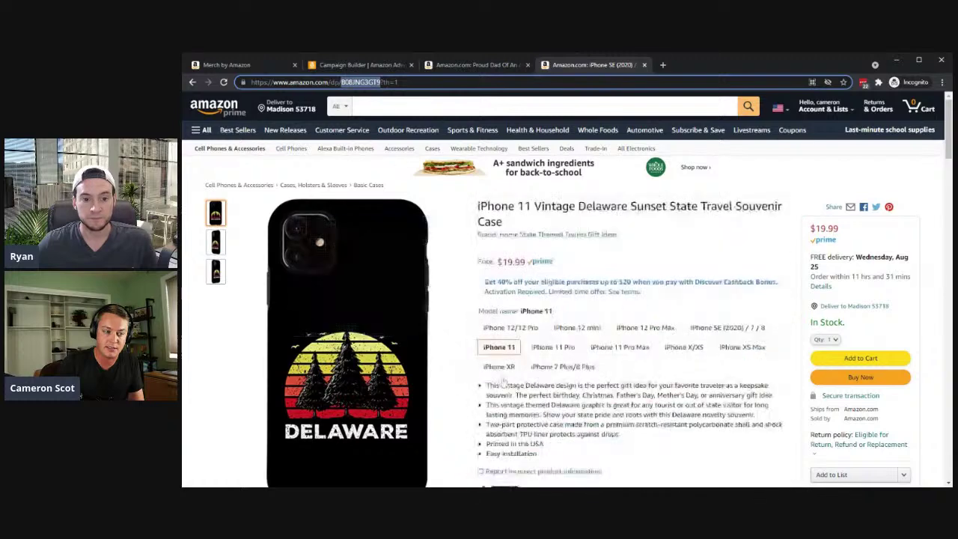
Revisit the Proud Dad shirt listing and return to the new campaign form.
left_click(457, 63)
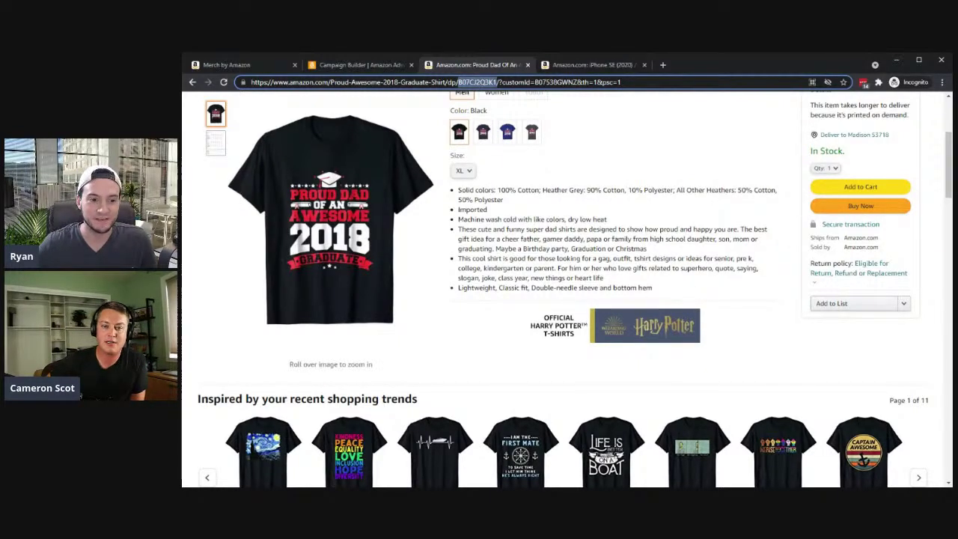
scroll(348, 322, "up", 3)
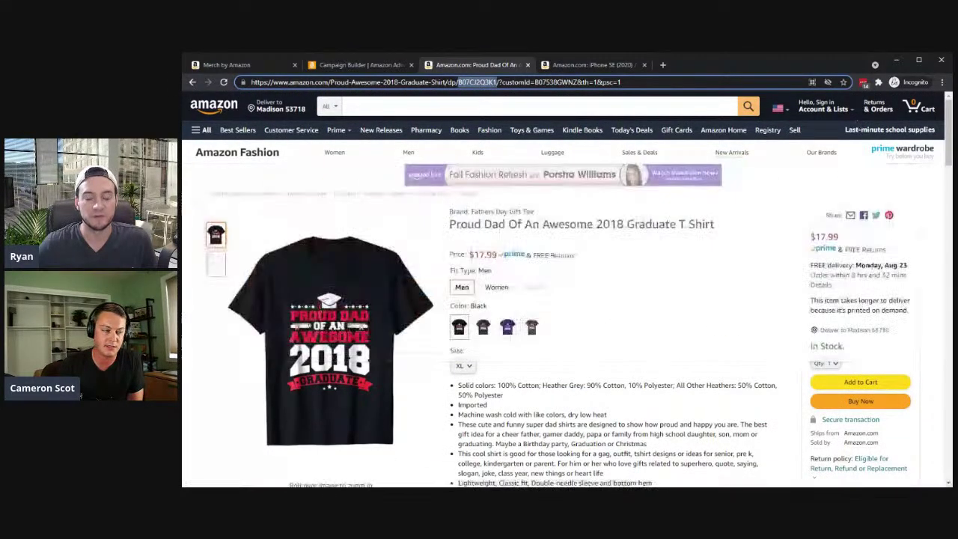
left_click(344, 65)
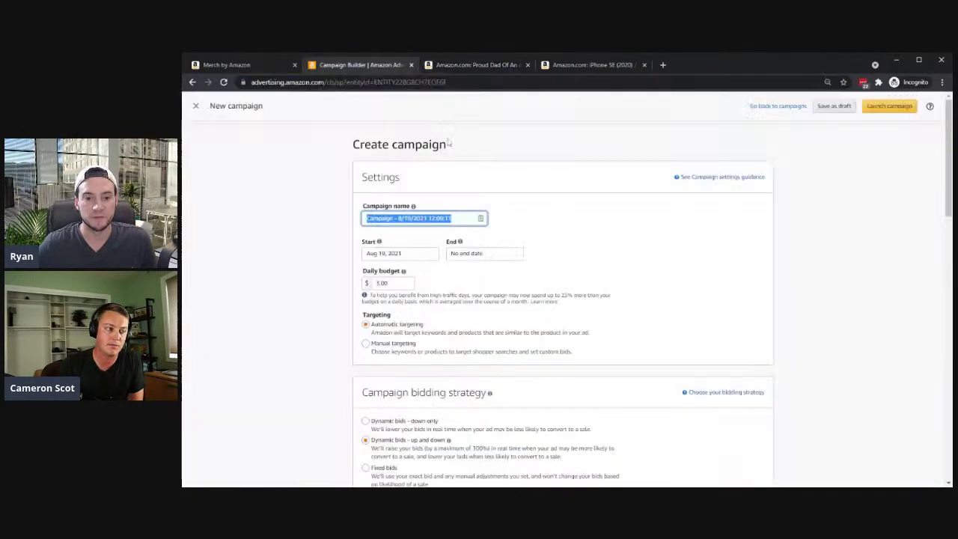
left_click(318, 242)
scroll(306, 242, "down", 2)
scroll(305, 242, "up", 2)
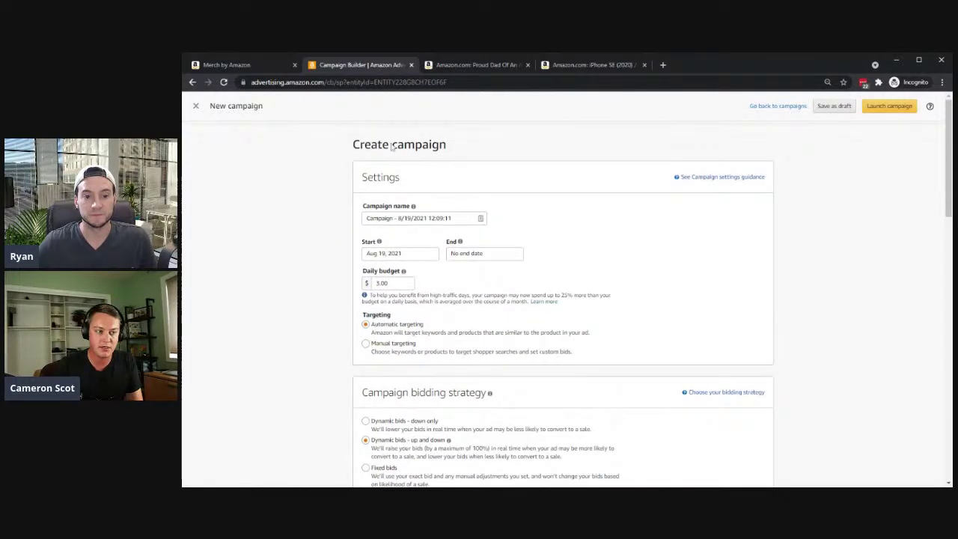
left_click(481, 66)
left_click(382, 65)
Examine the new campaign's name, dates, daily budget, targeting, bidding strategy and placement bid adjustments.
scroll(320, 295, "down", 2)
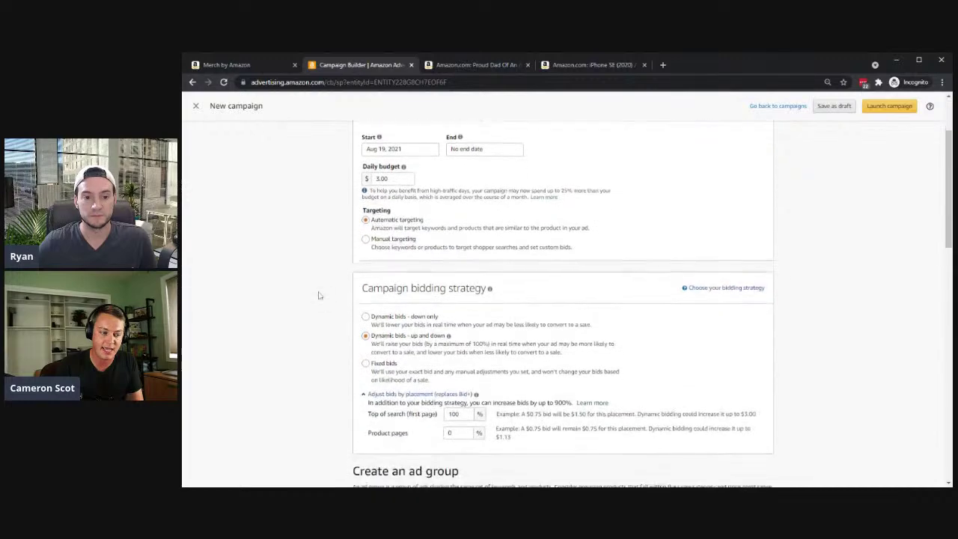
scroll(318, 296, "down", 3)
scroll(325, 336, "up", 3)
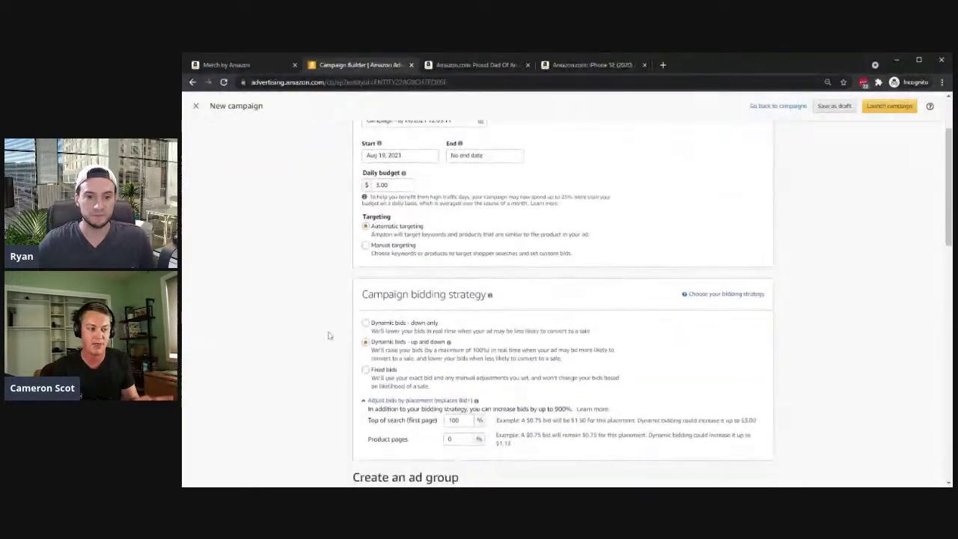
scroll(327, 334, "down", 3)
scroll(367, 343, "up", 2)
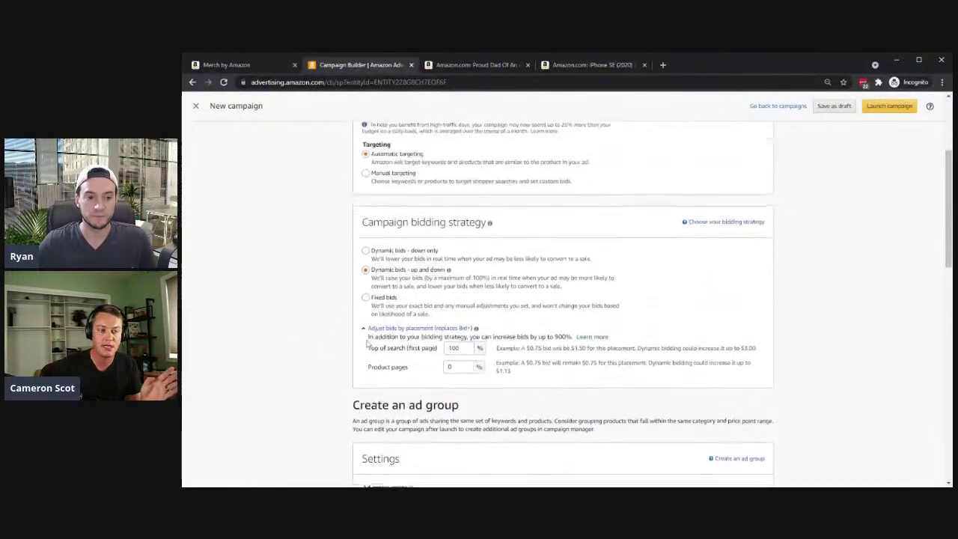
scroll(359, 341, "up", 3)
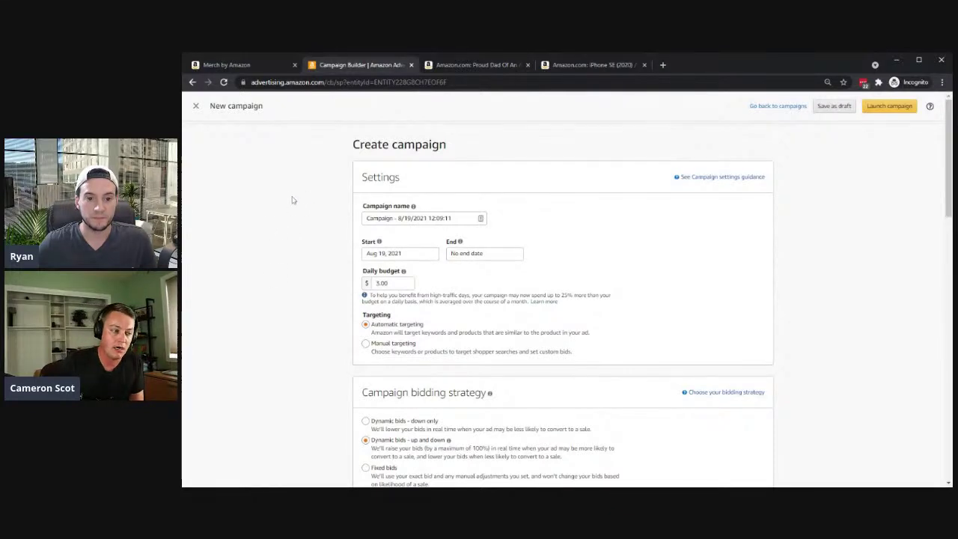
scroll(295, 201, "down", 2)
scroll(314, 195, "up", 2)
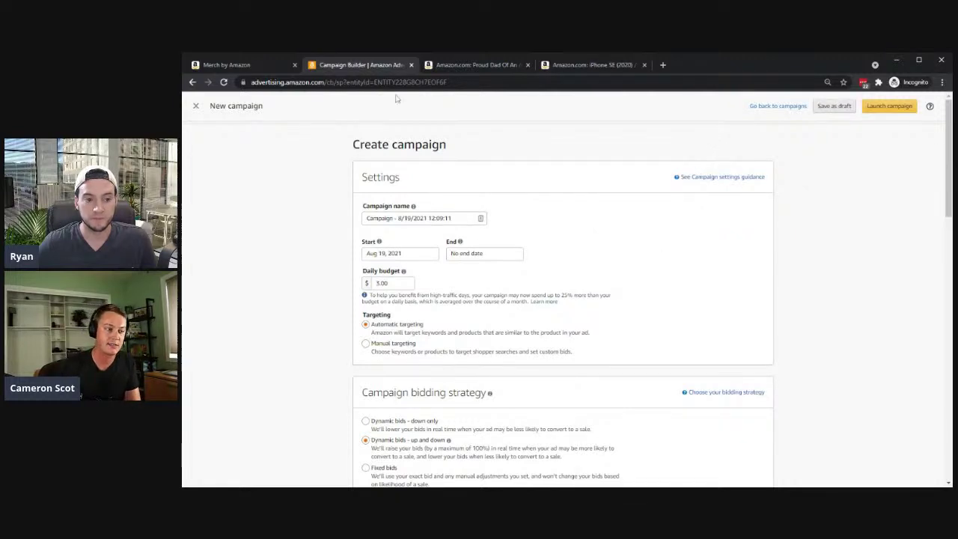
left_click_drag(478, 160, 377, 146)
left_click(338, 171)
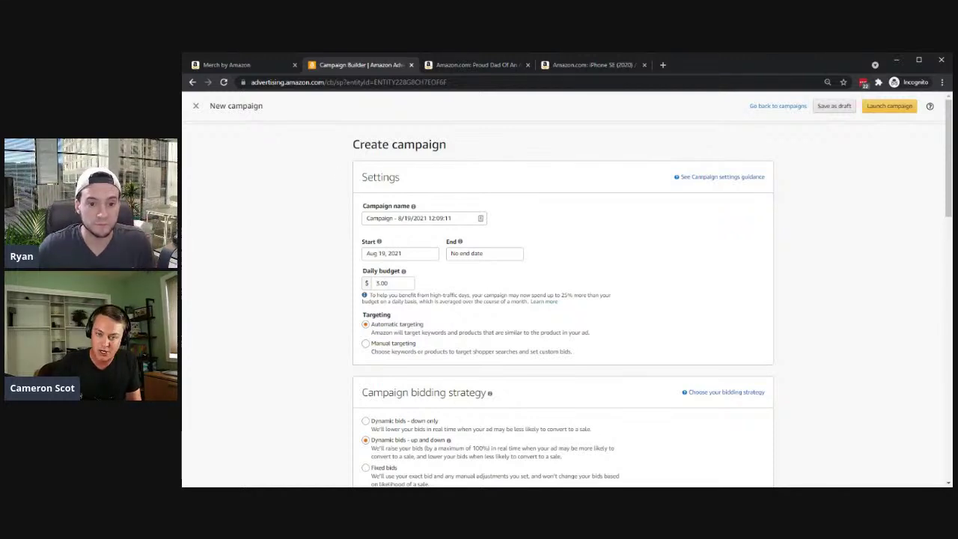
scroll(410, 196, "down", 2)
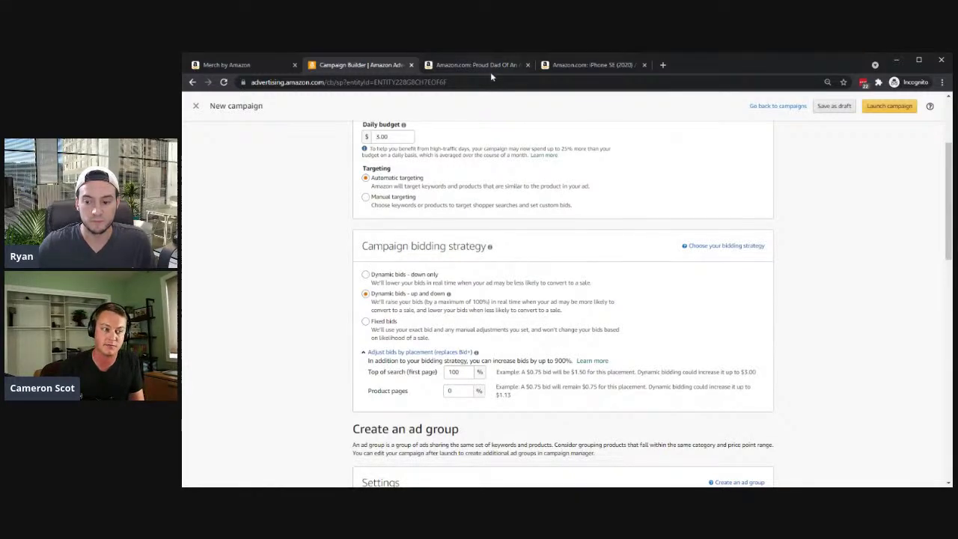
scroll(351, 220, "up", 2)
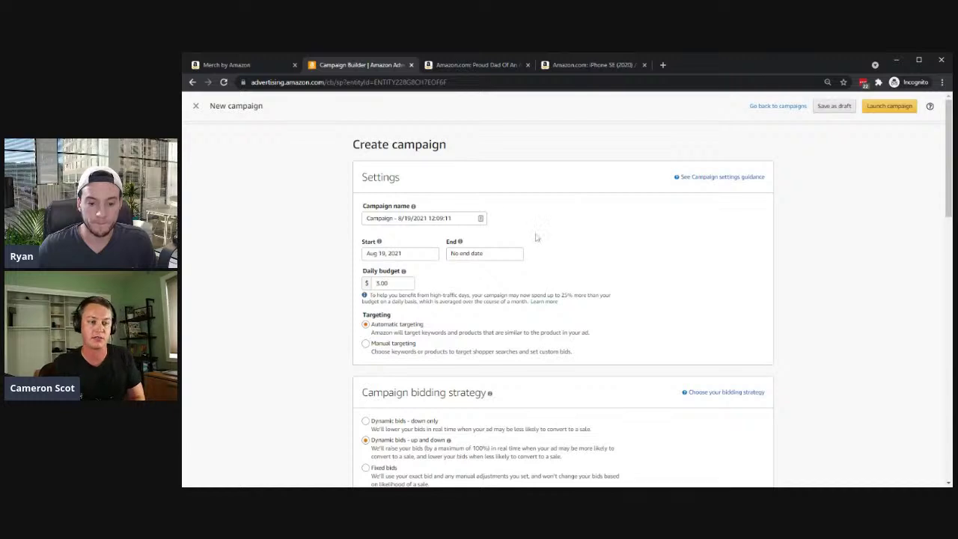
scroll(489, 220, "down", 1)
scroll(317, 214, "up", 1)
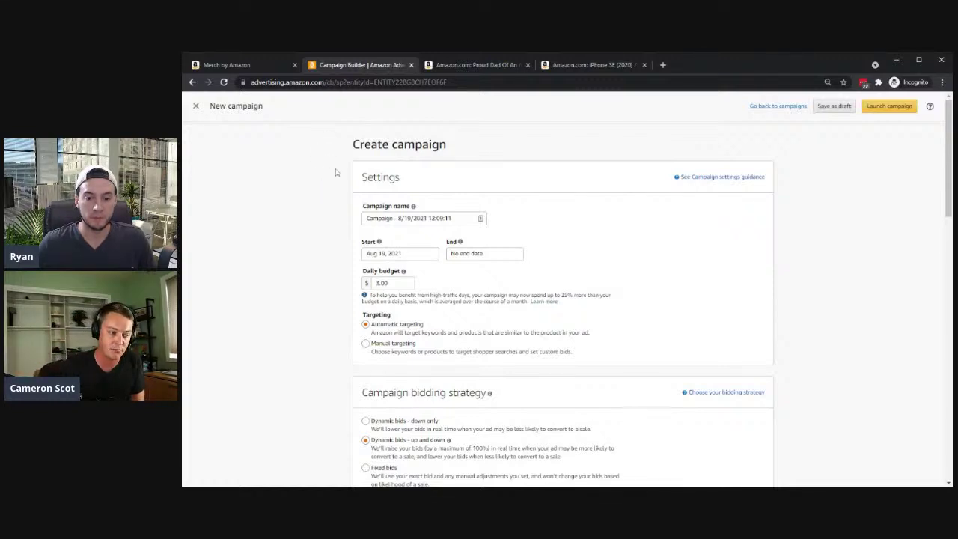
scroll(333, 176, "down", 1)
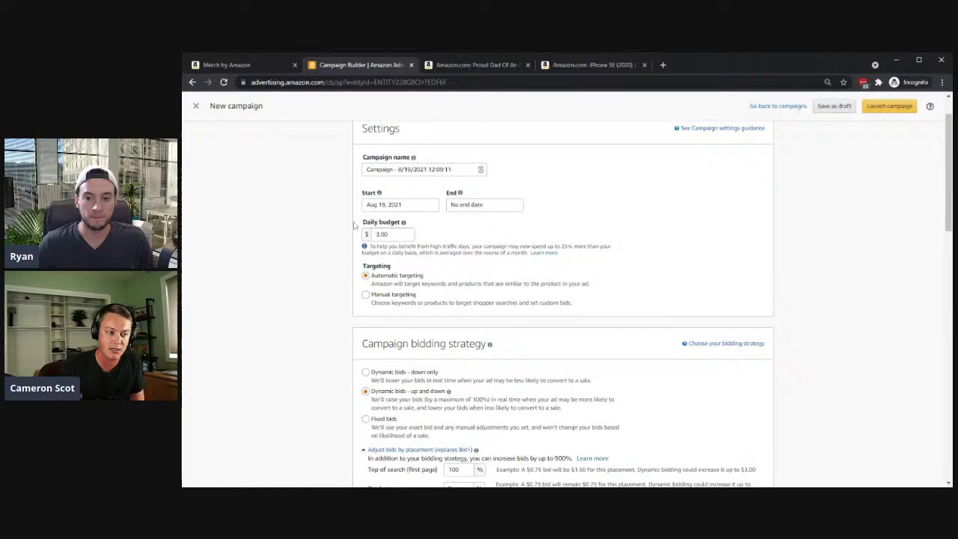
Clear the pre-filled campaign name in the new campaign's settings.
scroll(430, 274, "up", 1)
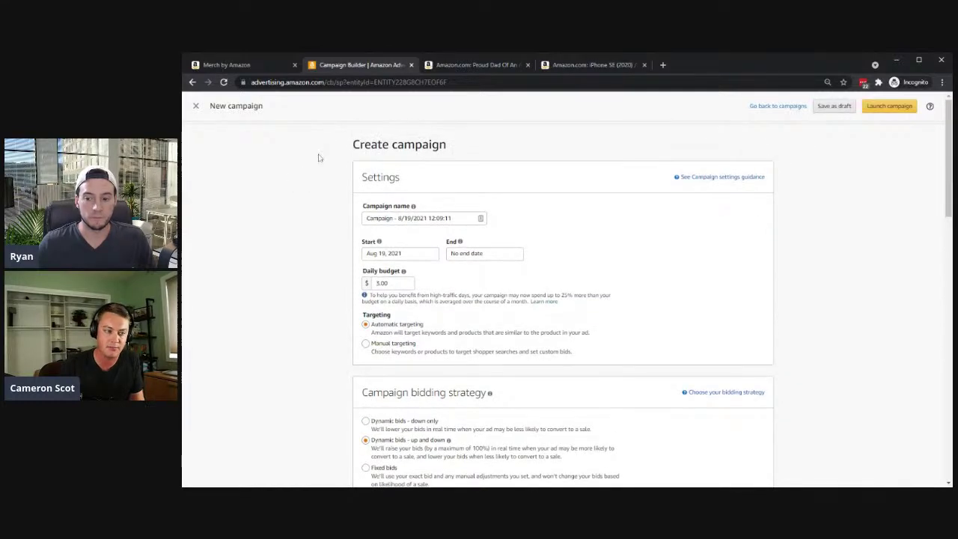
scroll(344, 159, "down", 1)
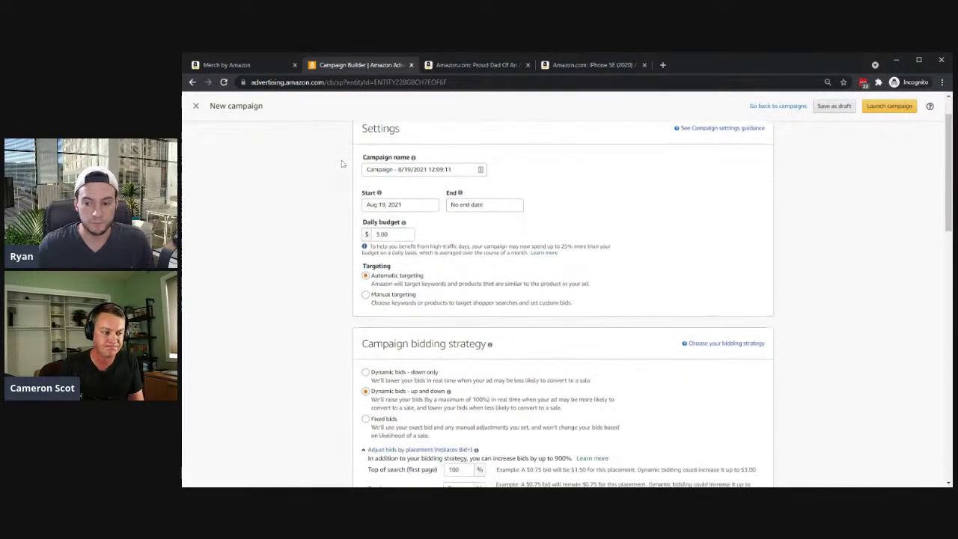
scroll(337, 163, "up", 1)
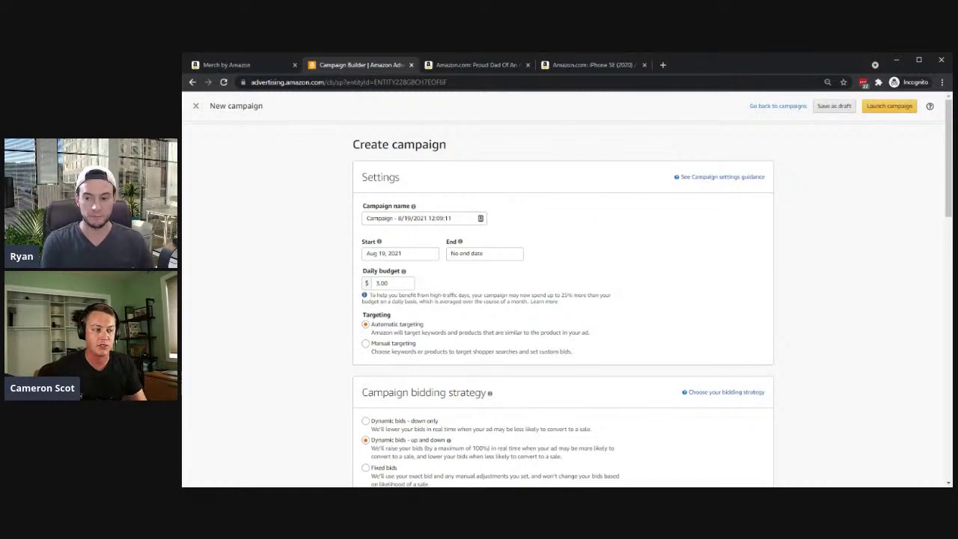
left_click_drag(452, 218, 338, 211)
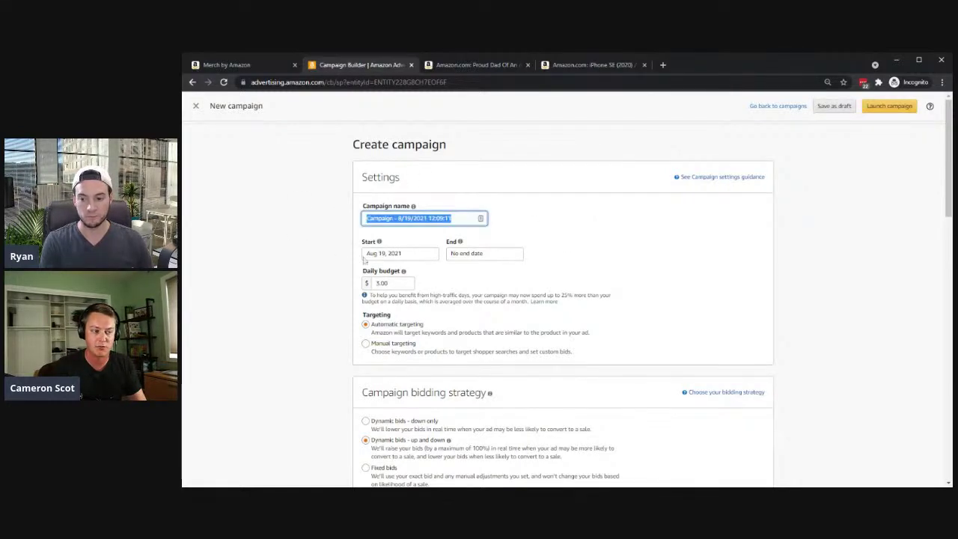
key("BackSpace")
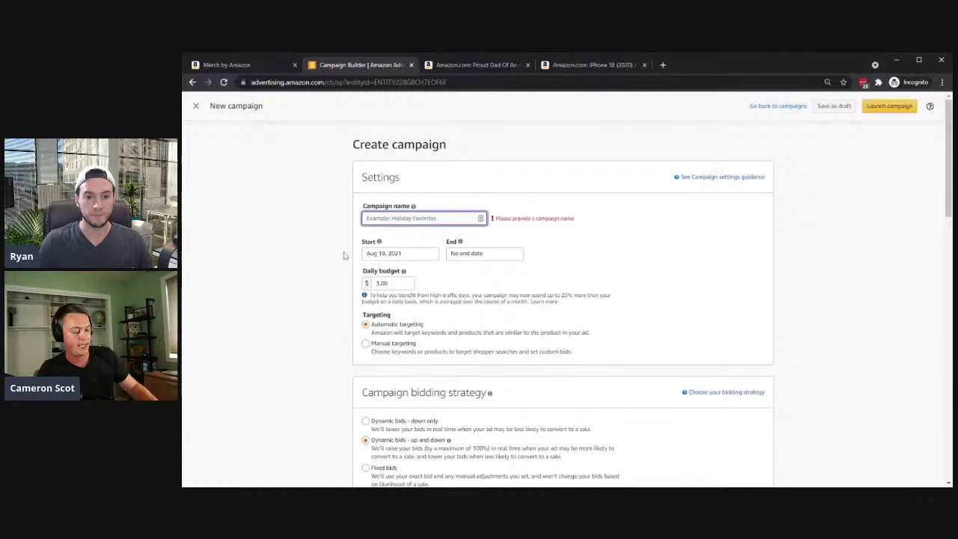
left_click(286, 222)
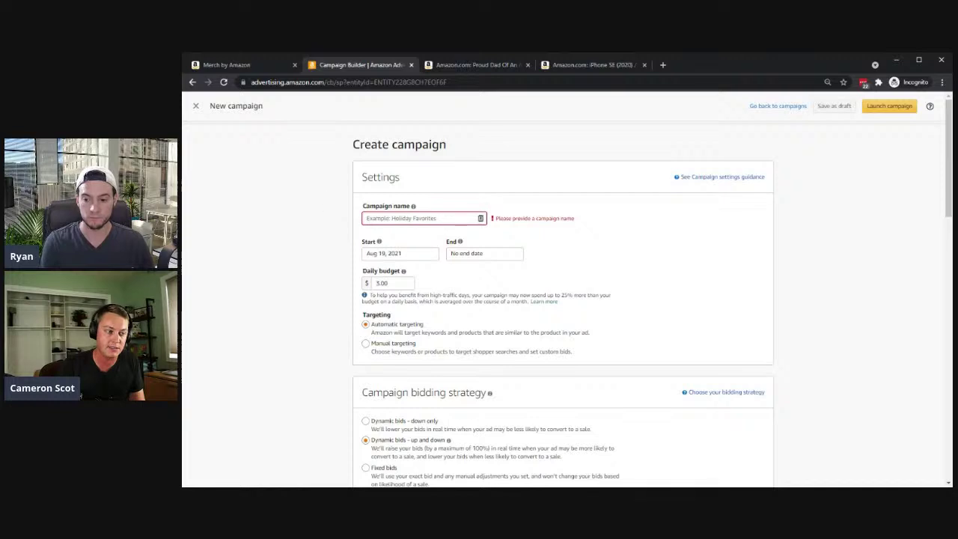
Name the campaign with the shirt's ASIN and the Sponsored Products Auto abbreviation, as "B07CJ2Q3K1 - SPA".
left_click(368, 218)
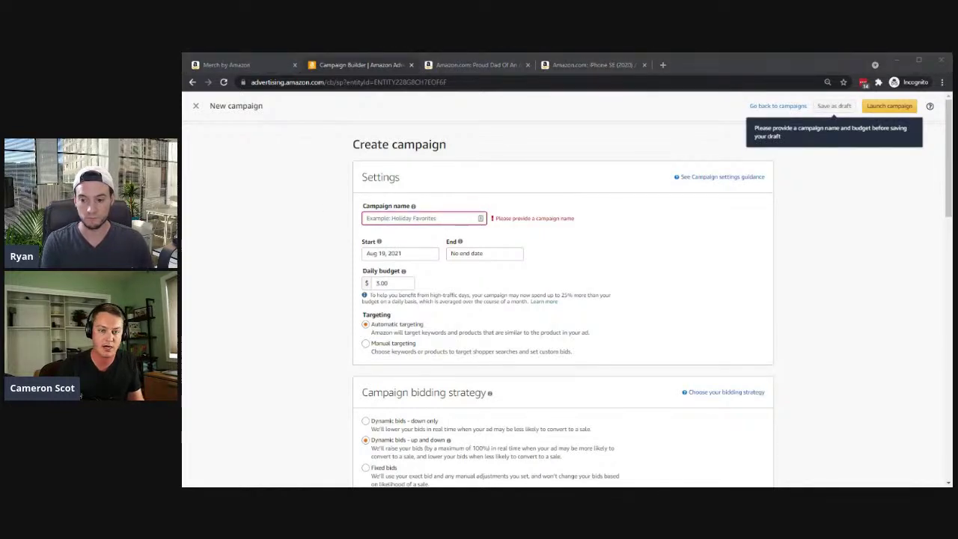
key("alt+Tab")
type("B07CJ2QSK1")
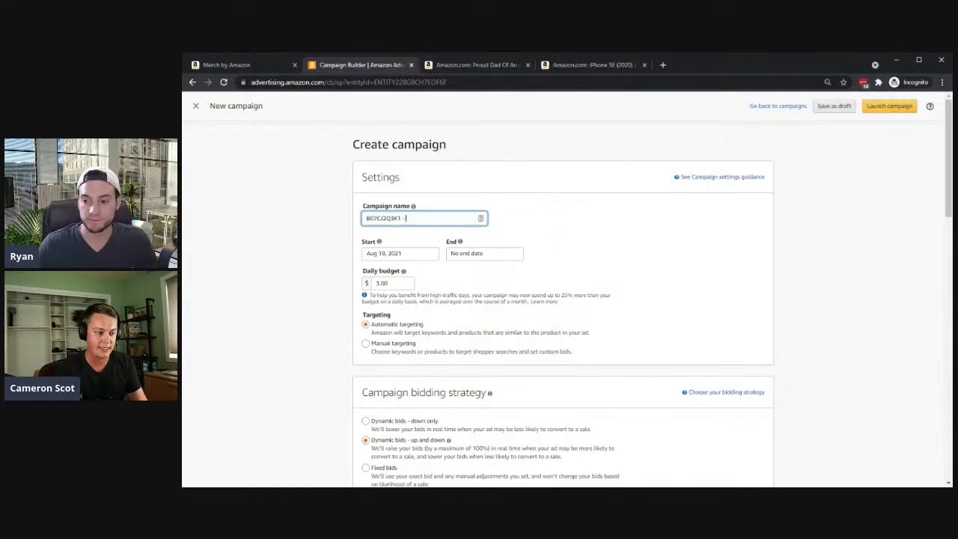
type("- SP")
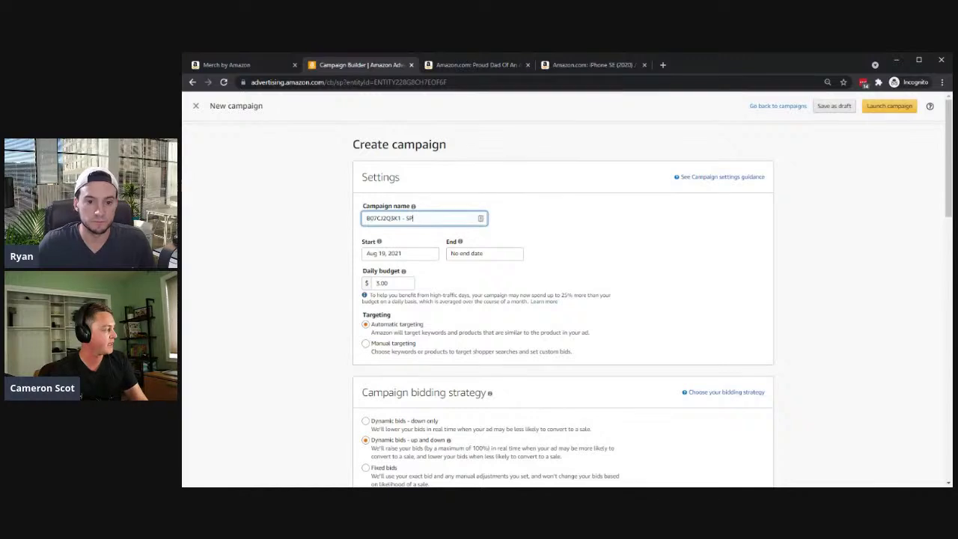
type("A")
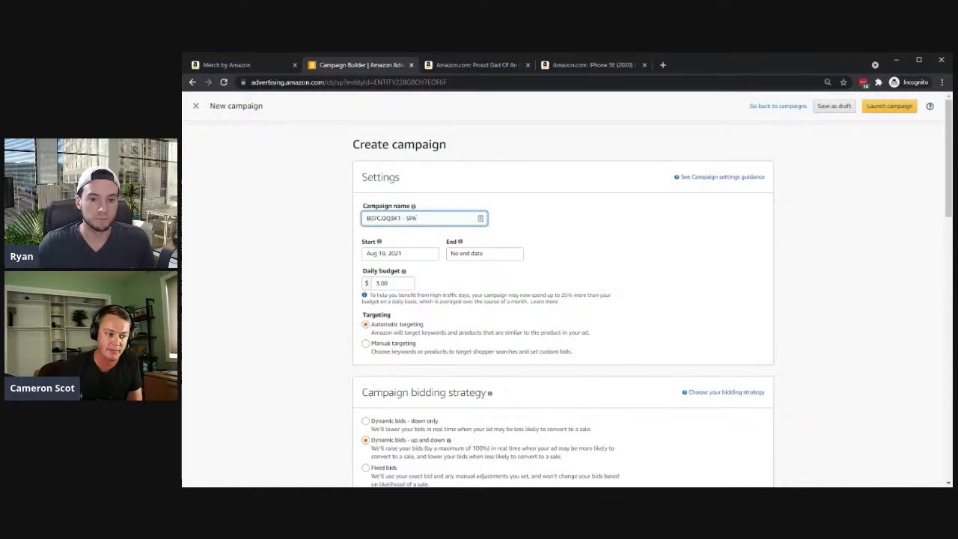
key("BackSpace")
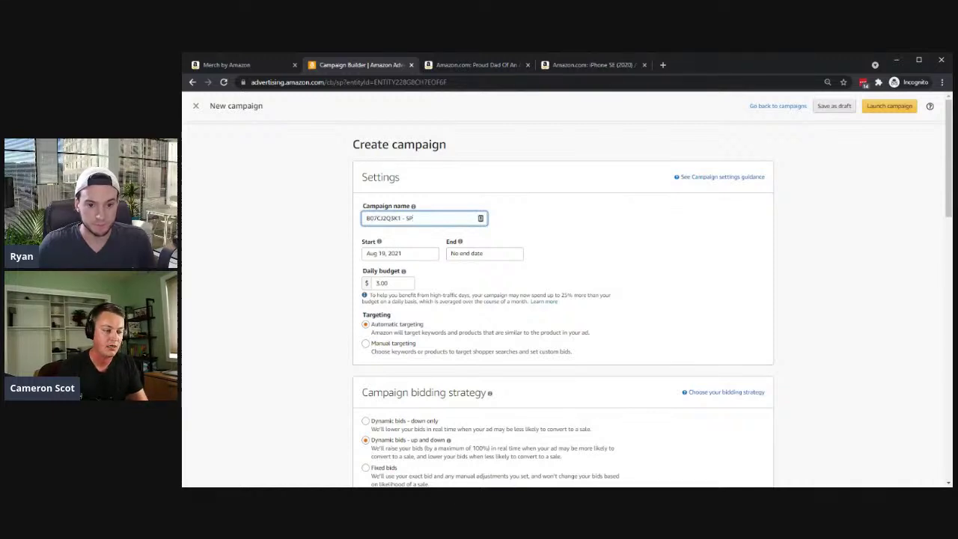
type("A")
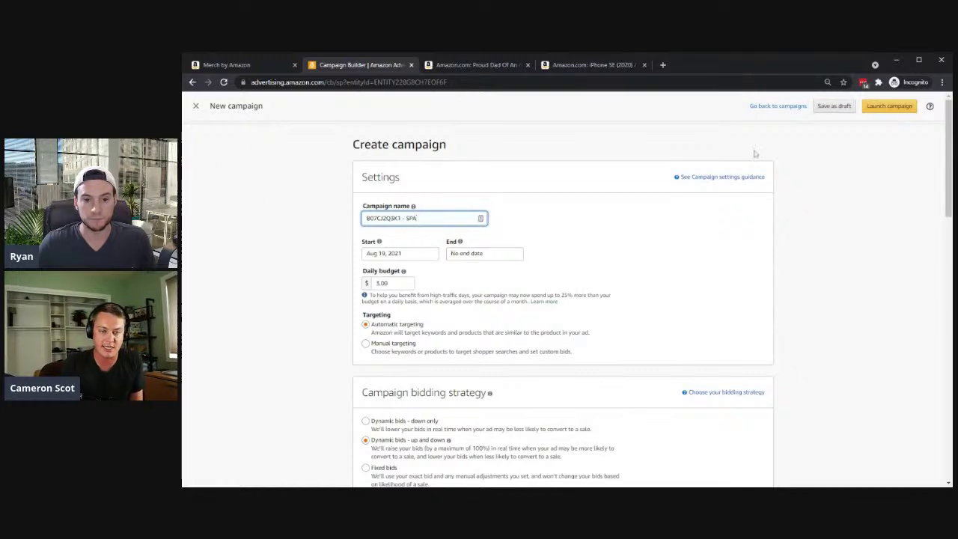
key("alt+Tab")
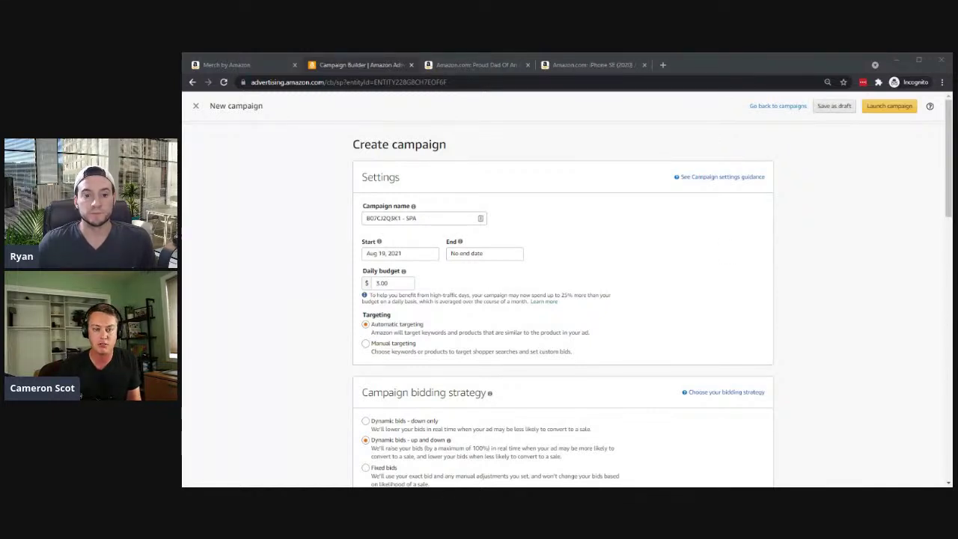
double_click(383, 217)
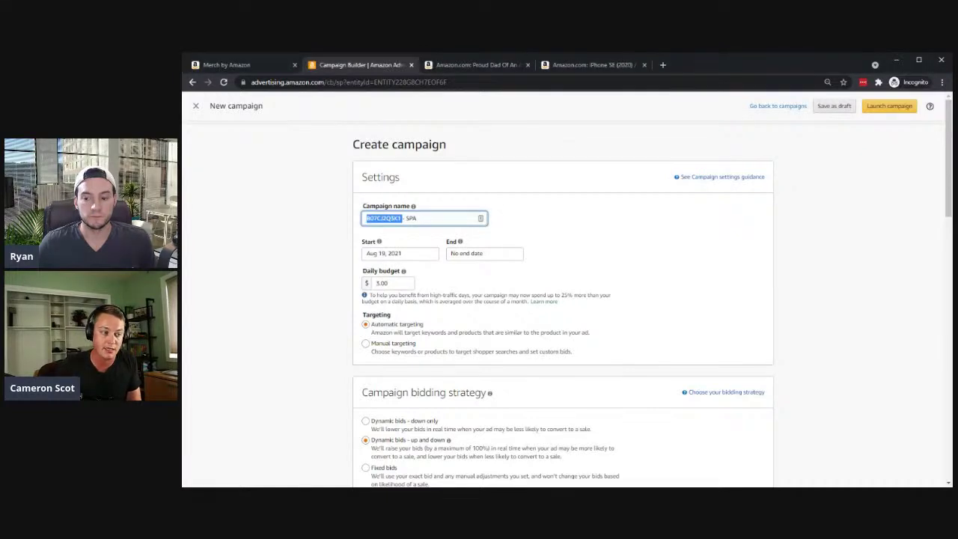
left_click(383, 217)
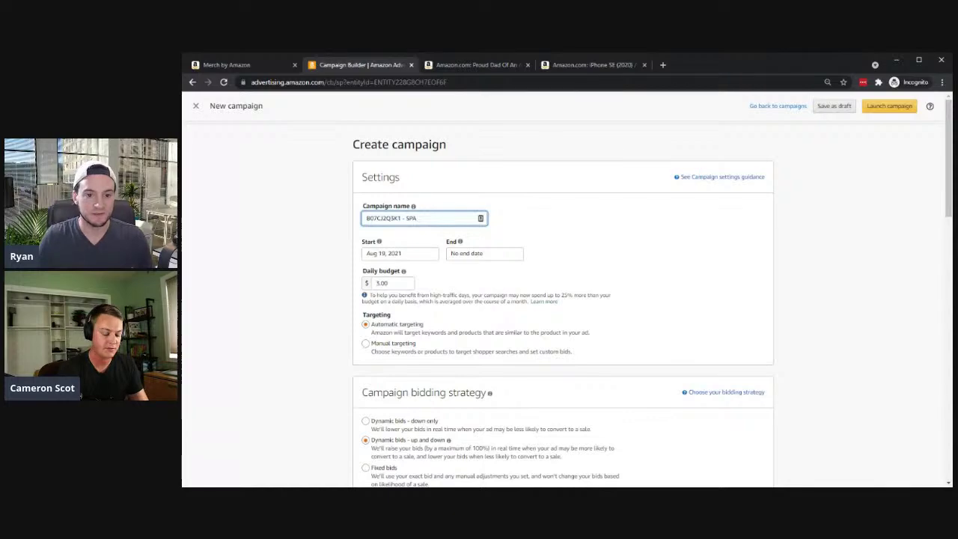
Try adding the word "Auto" after SPA in the campaign name and highlight it.
type("Auto")
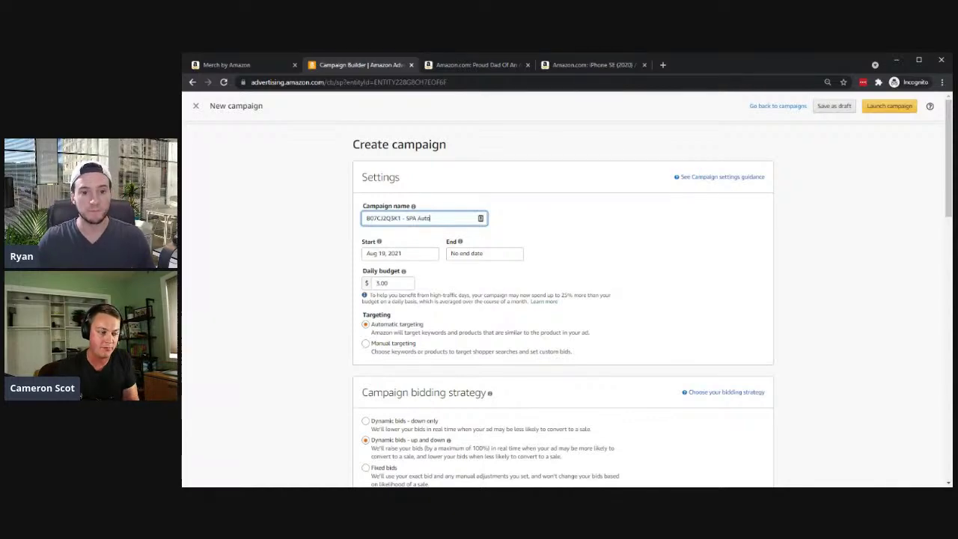
scroll(427, 411, "down", 10)
scroll(398, 377, "up", 9)
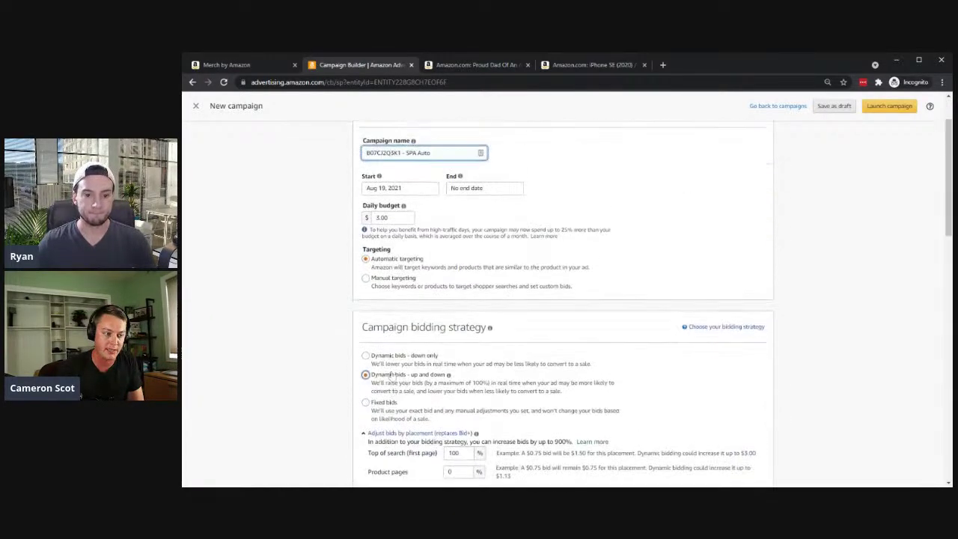
left_click_drag(434, 169, 417, 169)
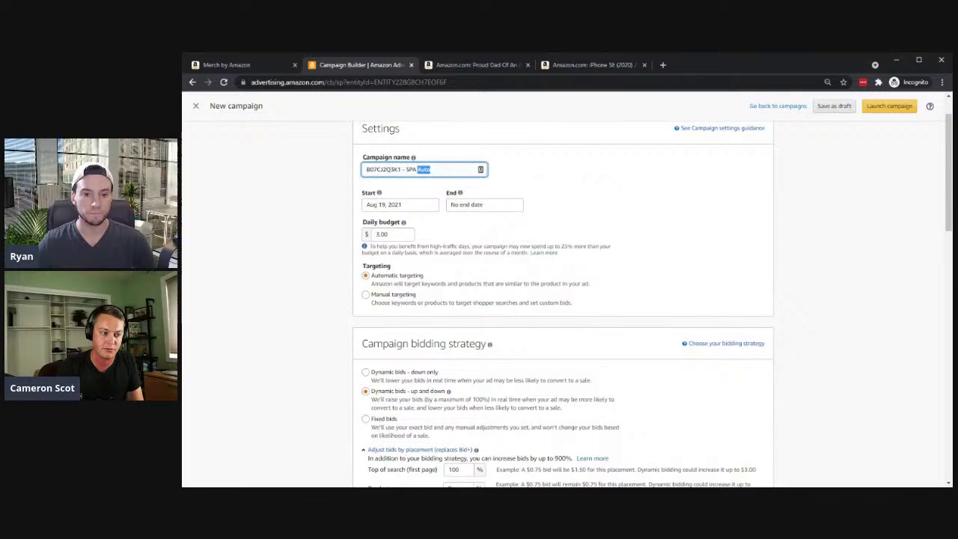
left_click(417, 169)
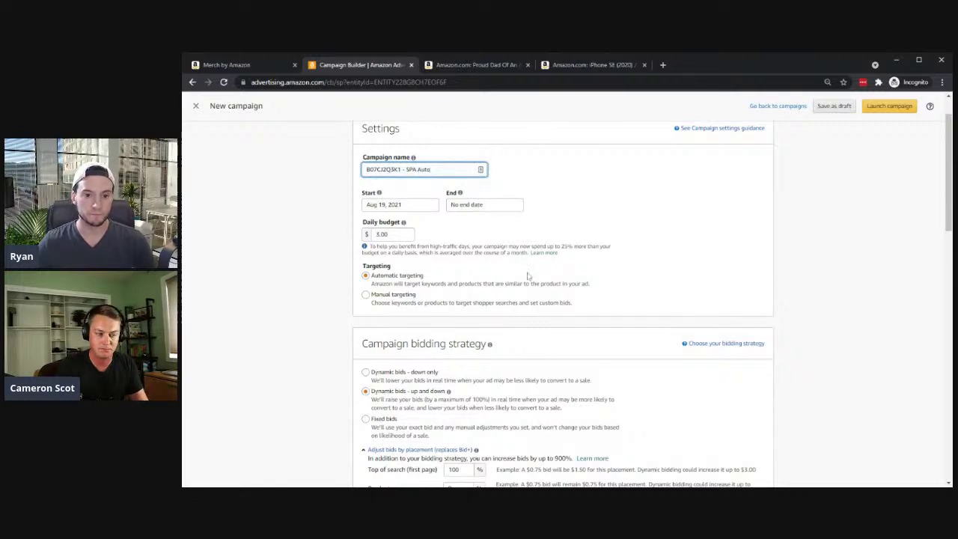
scroll(528, 276, "up", 1)
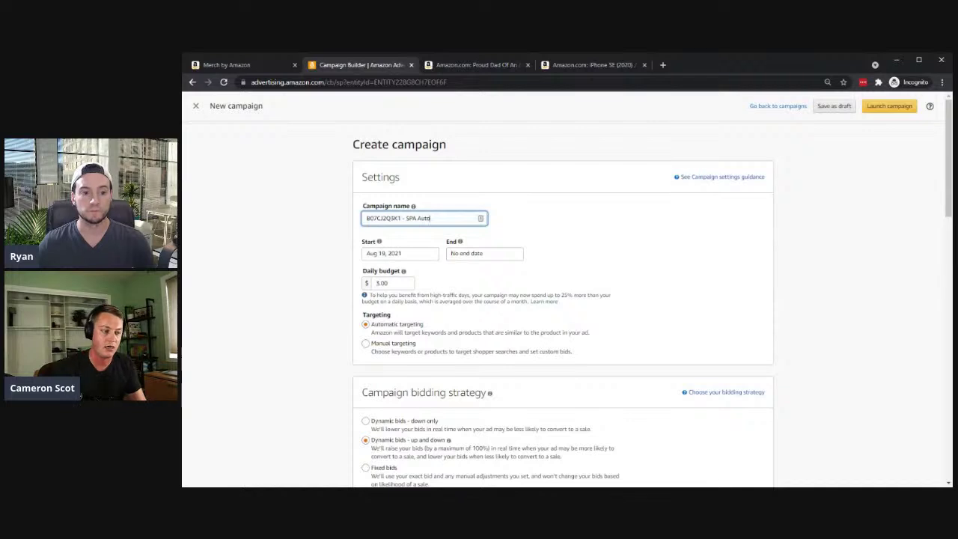
double_click(425, 218)
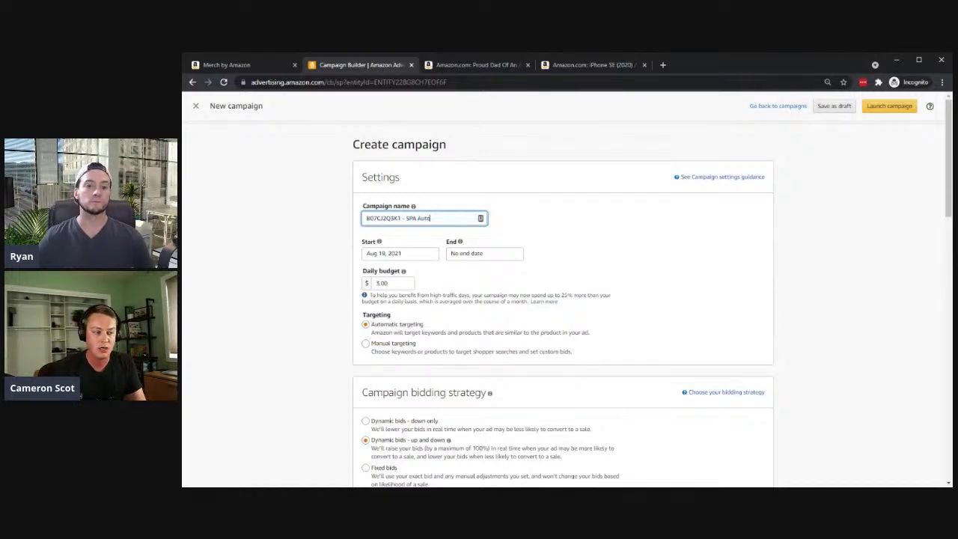
Try "Testing" as the suffix of the campaign name, and remove it again after SPA.
type("Testing")
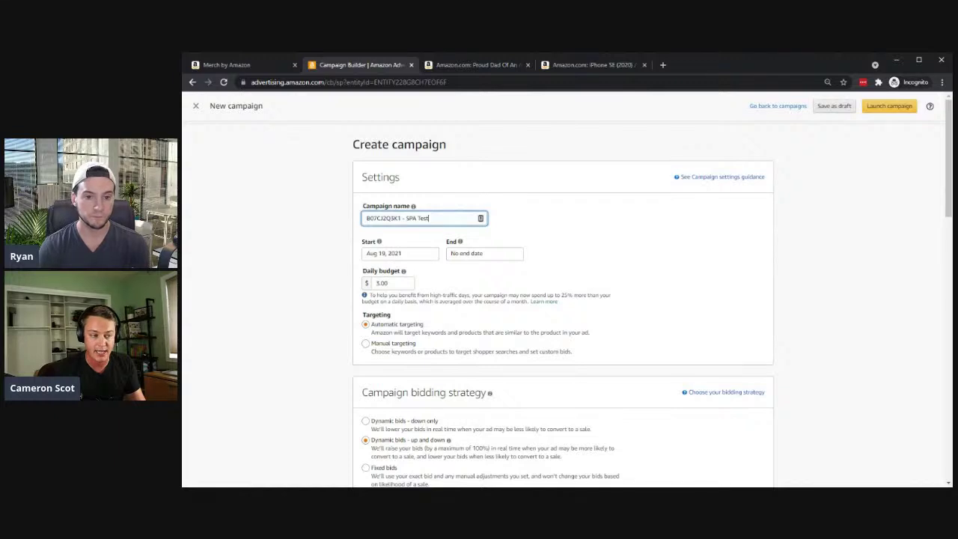
key("BackSpace")
key("BackSpace")
key("BackSpace")
key("BackSpace")
key("BackSpace")
key("BackSpace")
key("BackSpace")
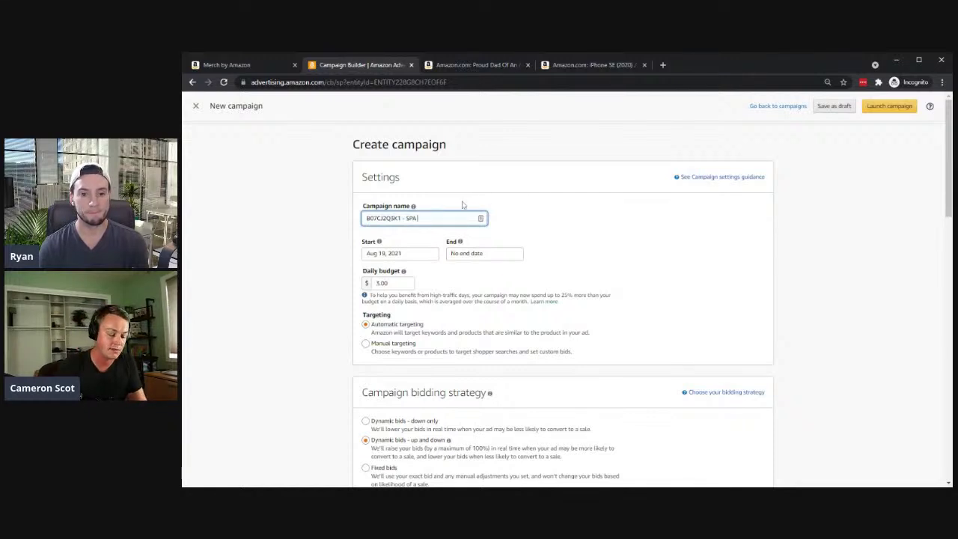
Append a dash and the listing's title, "Proud Dad Of An Awesome 2018 Graduate T Shirt", to the campaign name.
type("-")
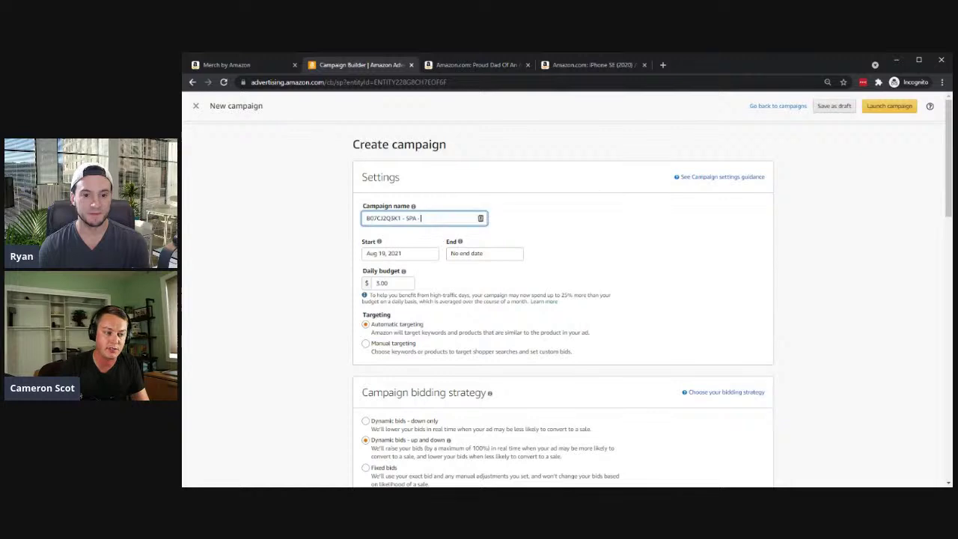
left_click(473, 67)
left_click_drag(720, 226, 447, 229)
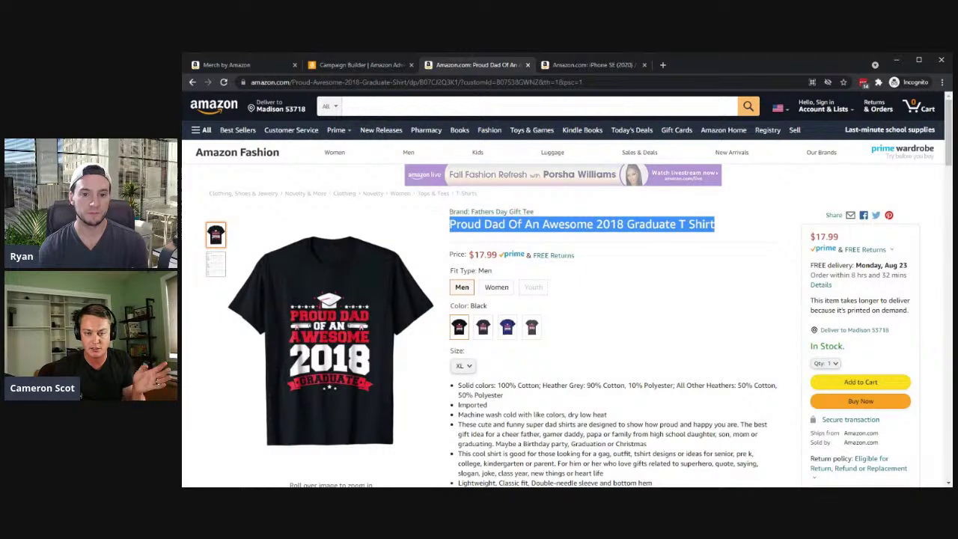
key("ctrl+shift+Tab")
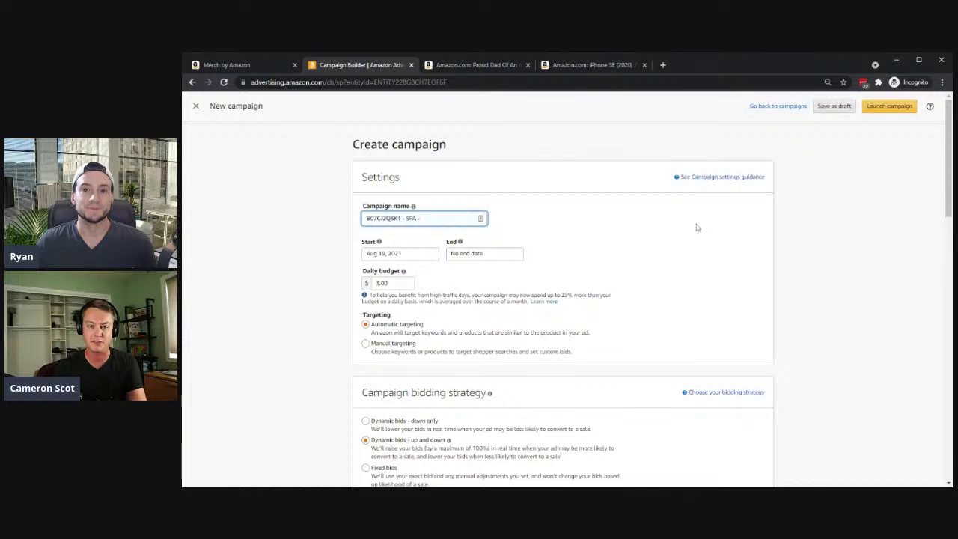
left_click(607, 219)
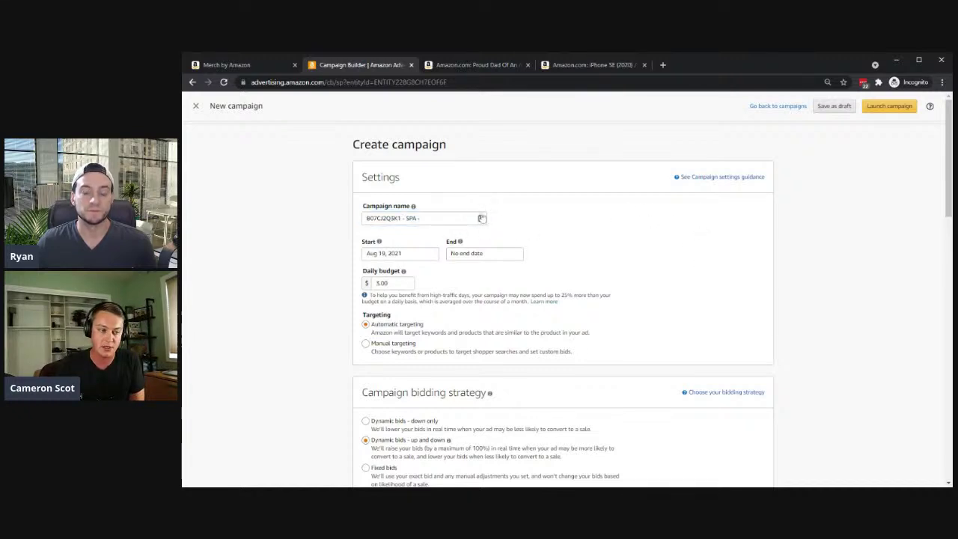
left_click(438, 218)
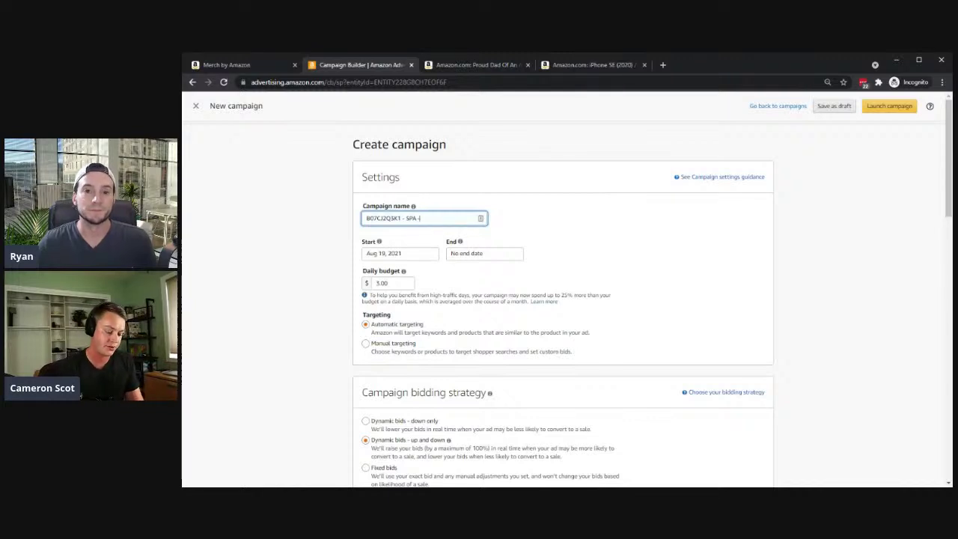
key("ctrl+v")
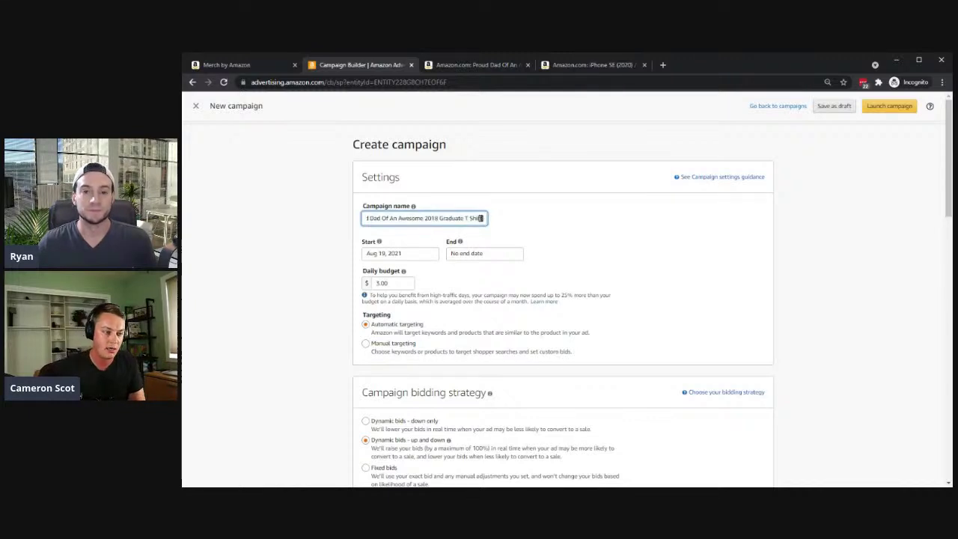
Review the full campaign name from its beginning and highlight its ASIN portion.
triple_click(427, 217)
left_click(423, 218)
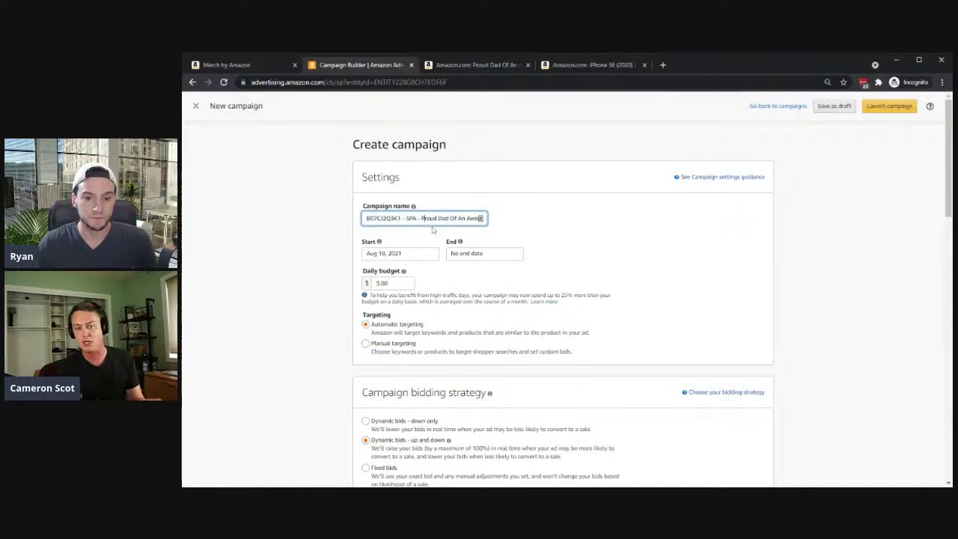
key("ctrl+a")
left_click(323, 245)
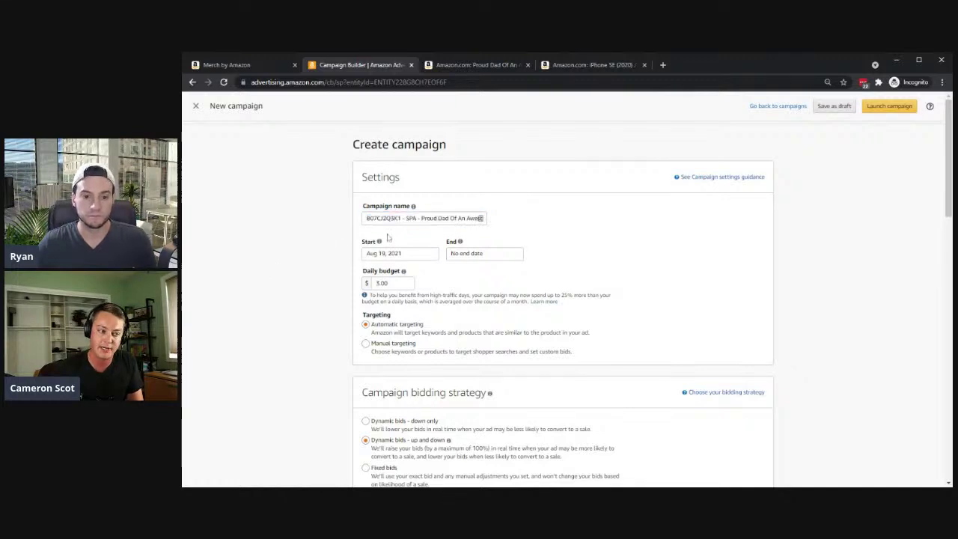
scroll(312, 231, "down", 2)
scroll(321, 224, "up", 2)
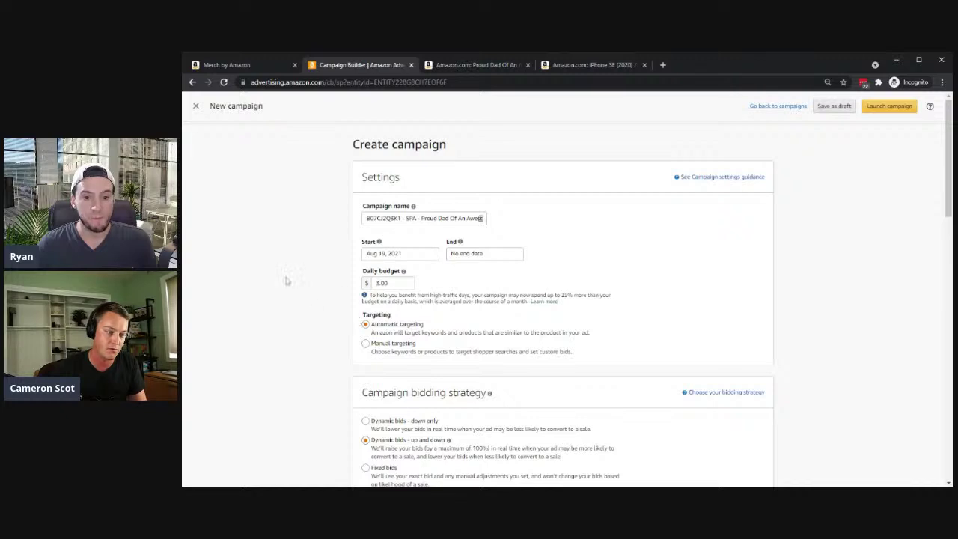
left_click(401, 218)
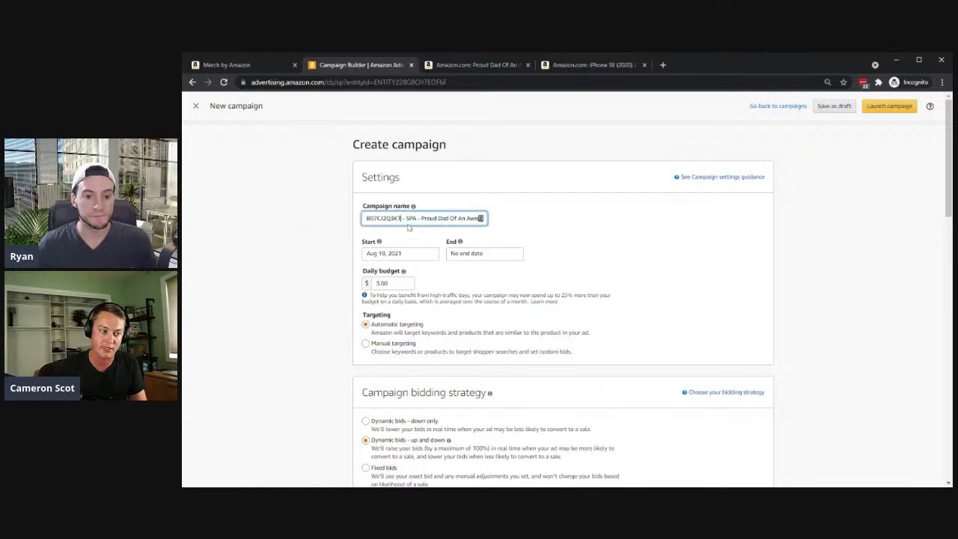
left_click(396, 205)
double_click(383, 218)
left_click(681, 251)
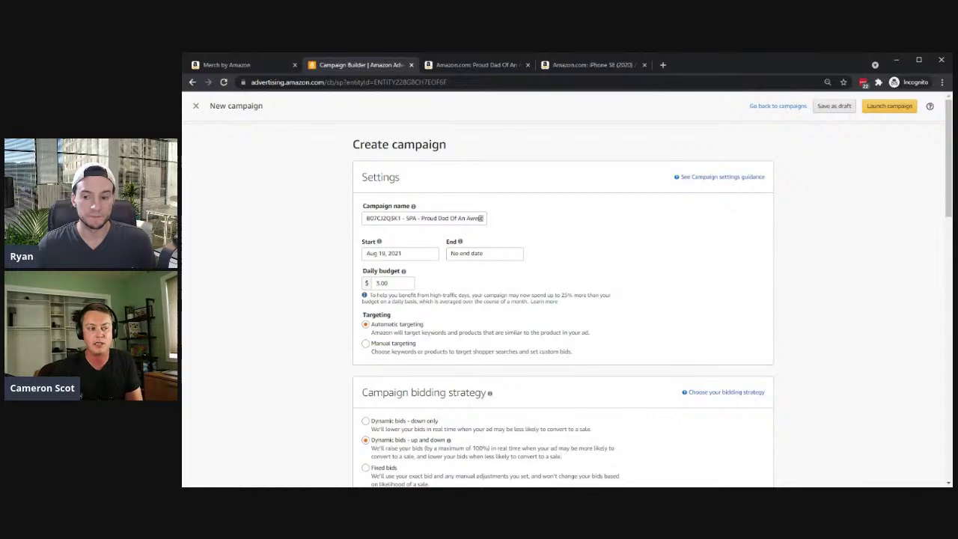
View the campaign's start and end date options and close them without choosing a date.
left_click(400, 253)
left_click(485, 253)
left_click(334, 252)
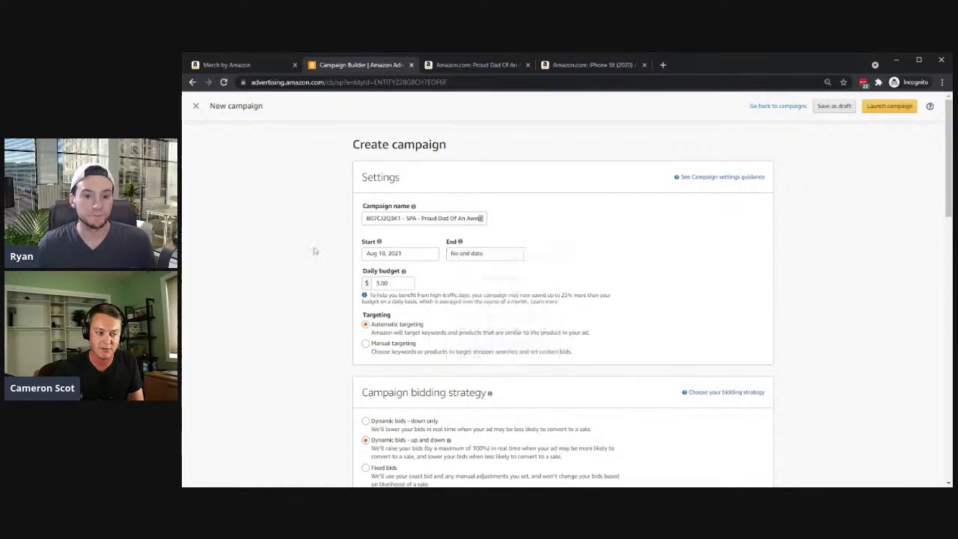
Check the explanation and date picker of the campaign's end date, keeping No end date.
scroll(409, 180, "down", 1)
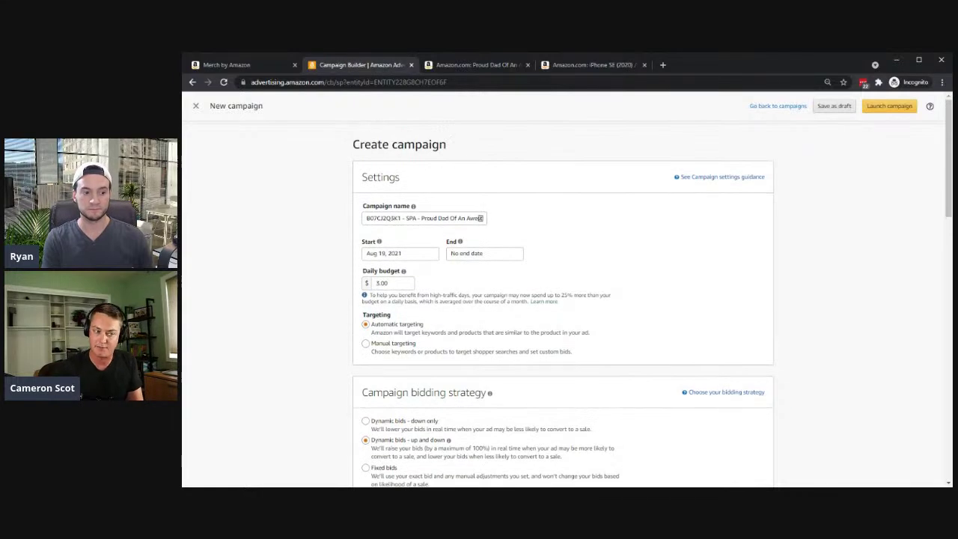
scroll(562, 299, "down", 1)
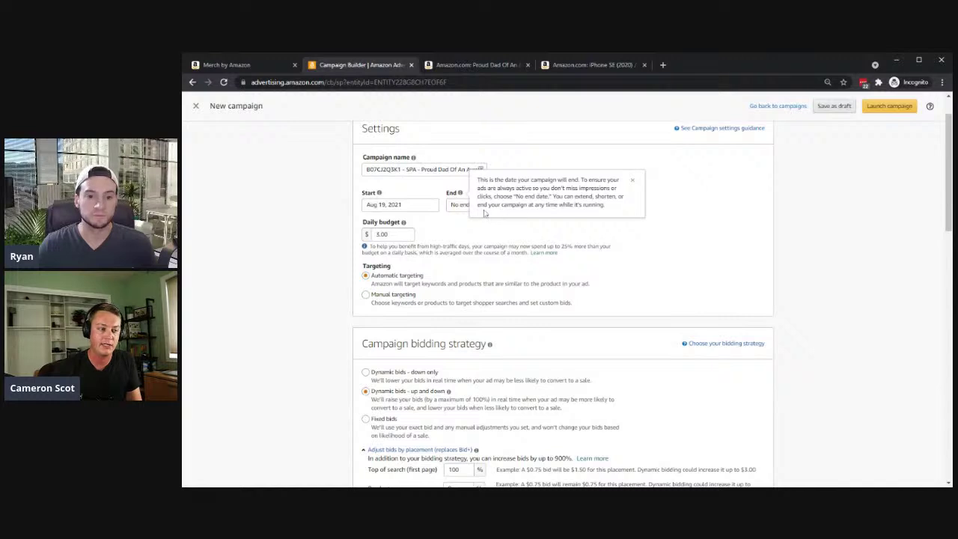
left_click(485, 207)
left_click(331, 226)
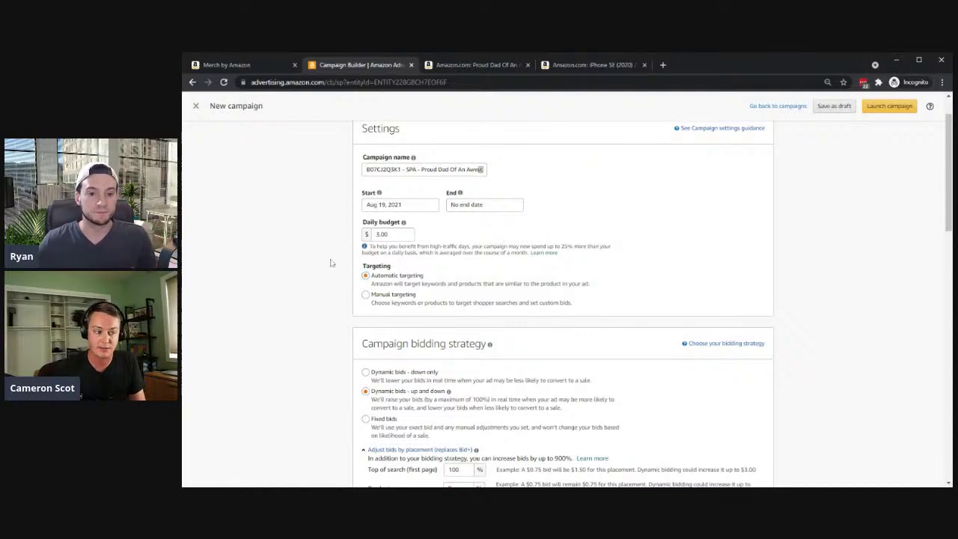
Highlight the campaign's daily budget amount for review without editing it.
key("Tab")
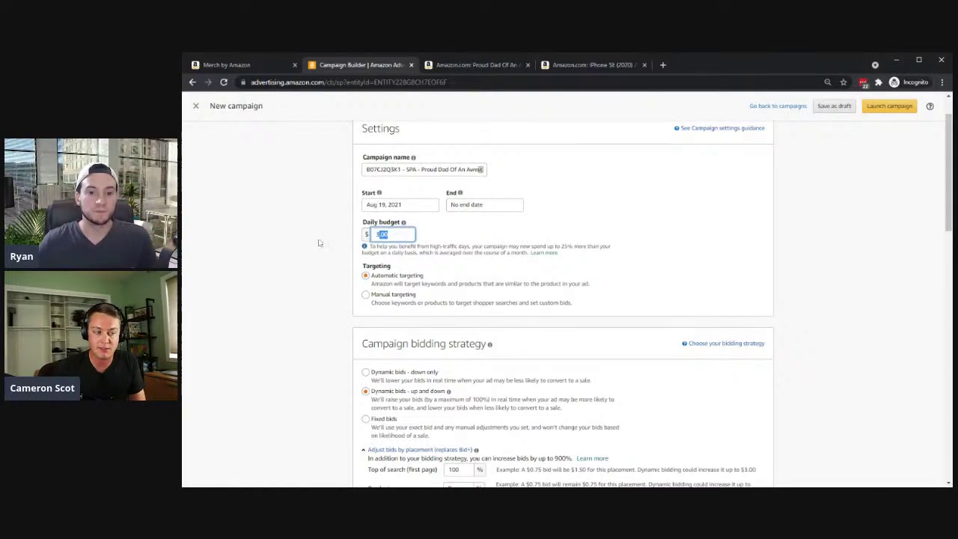
scroll(320, 241, "up", 1)
scroll(317, 245, "down", 1)
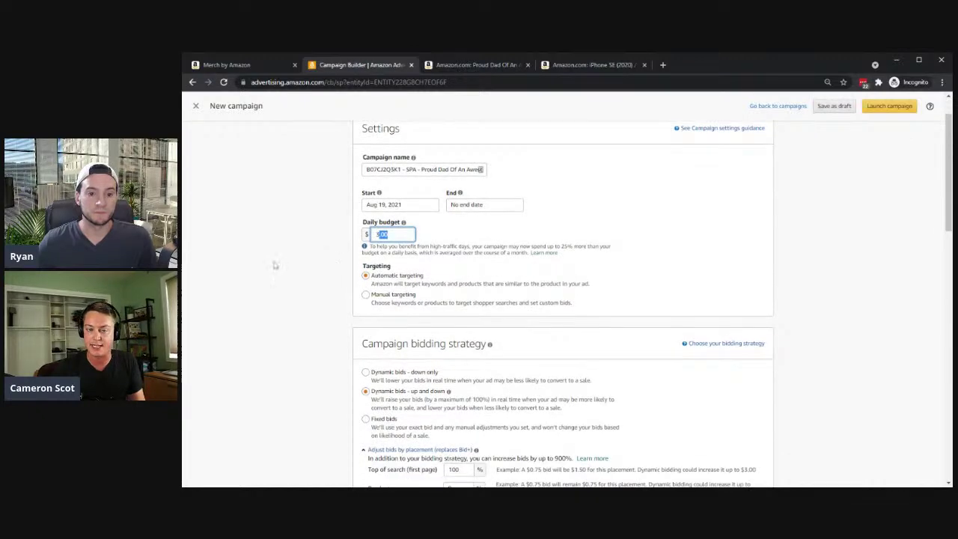
left_click(310, 263)
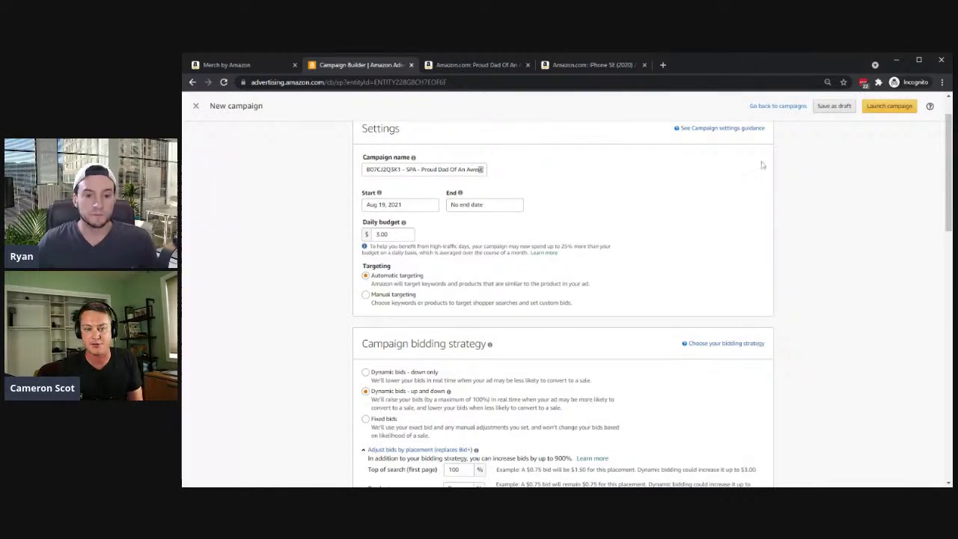
left_click(389, 233)
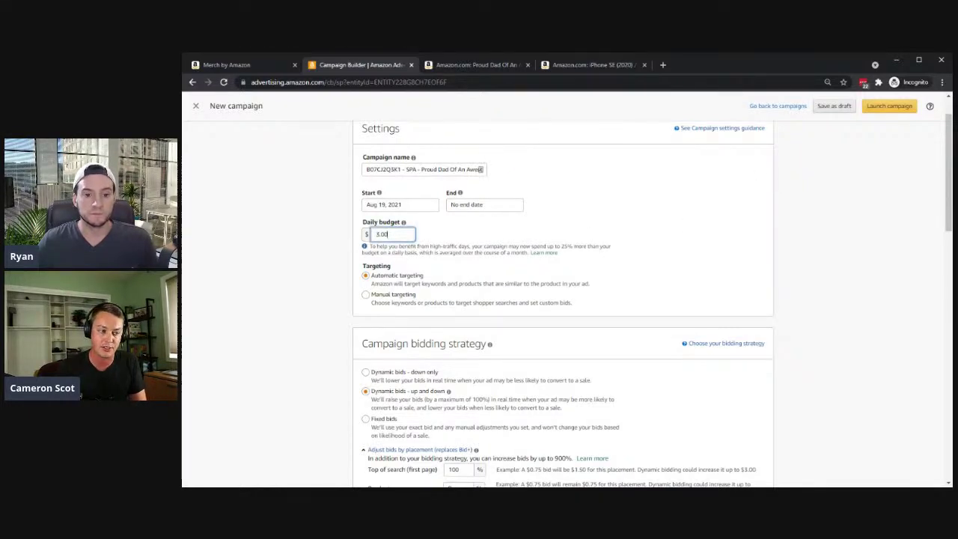
key("ctrl+a")
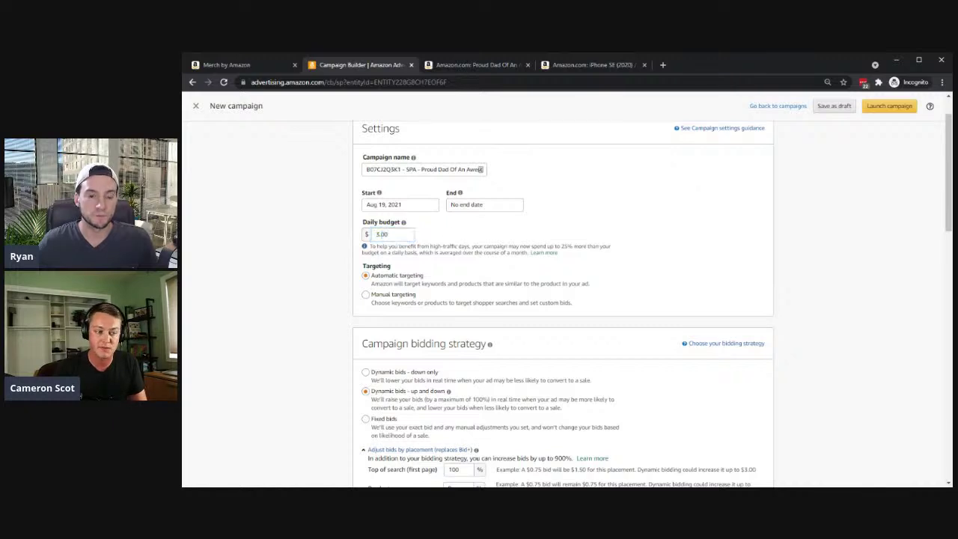
Examine the note about spending up to 25% more on high-traffic days and reselect the daily budget it applies to.
left_click_drag(366, 245, 589, 258)
left_click(576, 257)
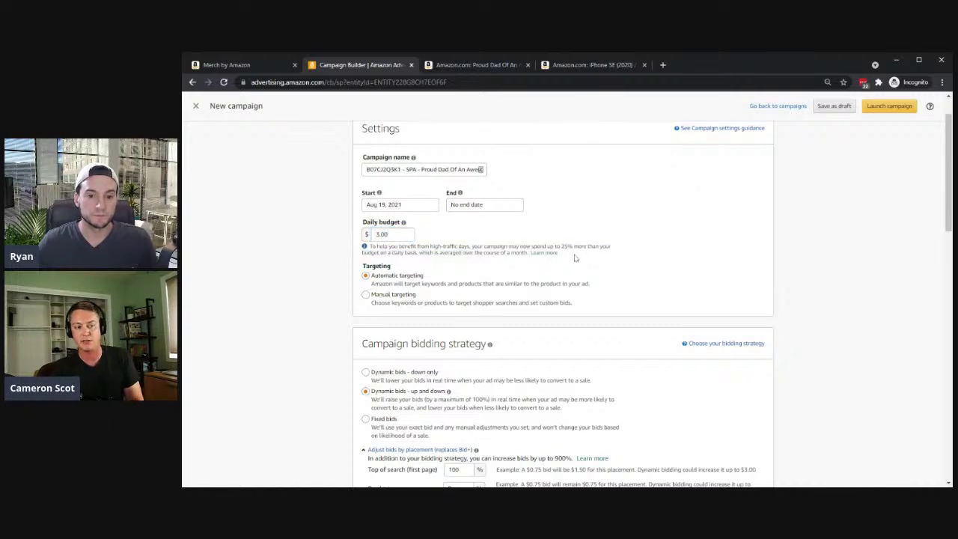
left_click_drag(544, 247, 580, 247)
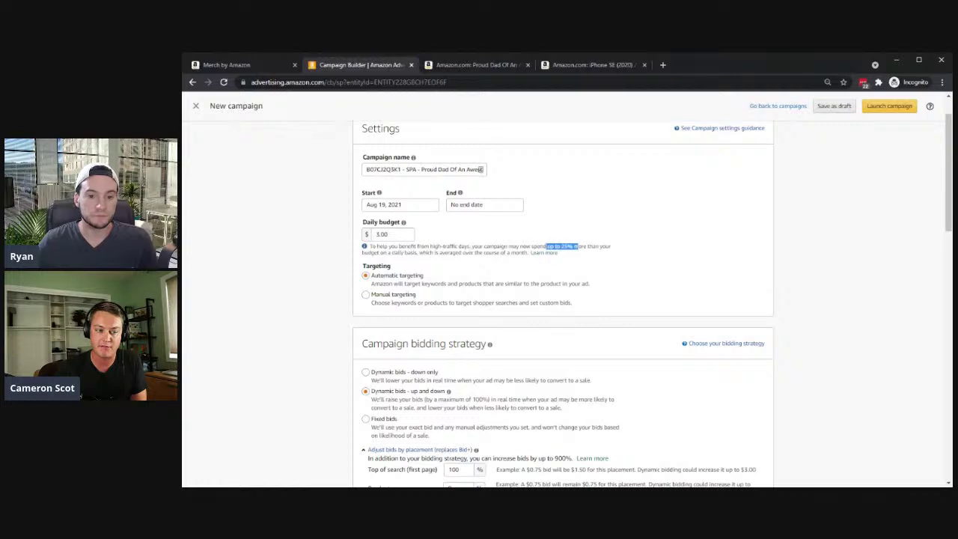
left_click(535, 257)
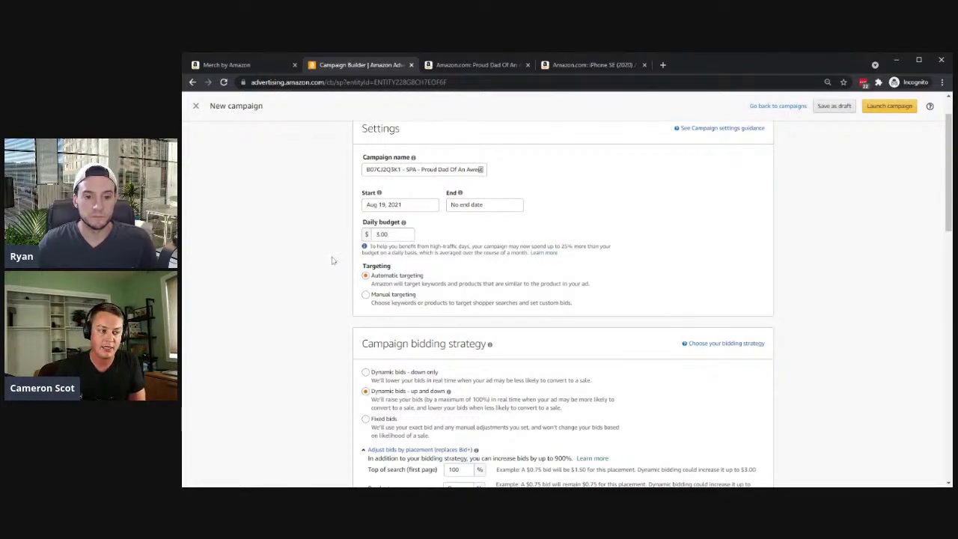
double_click(382, 235)
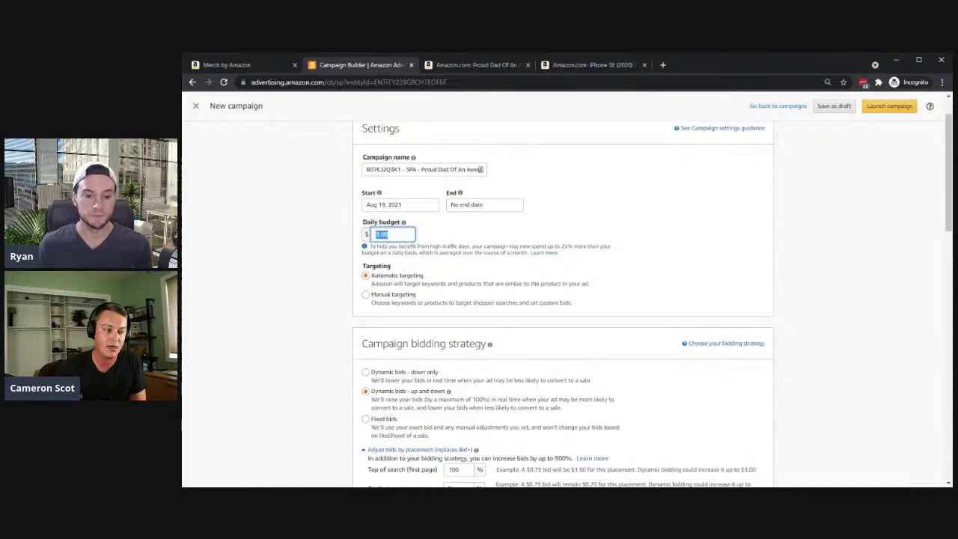
left_click(388, 234)
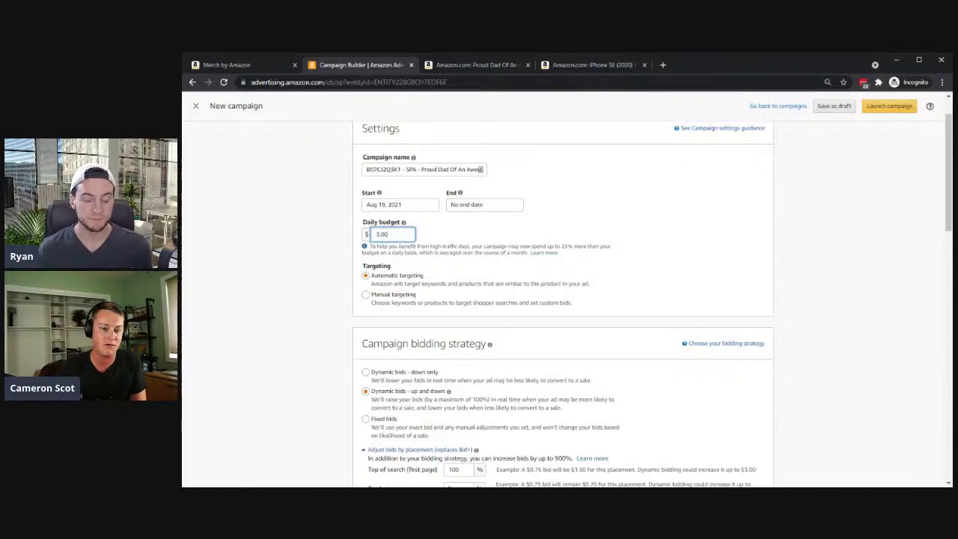
left_click(319, 251)
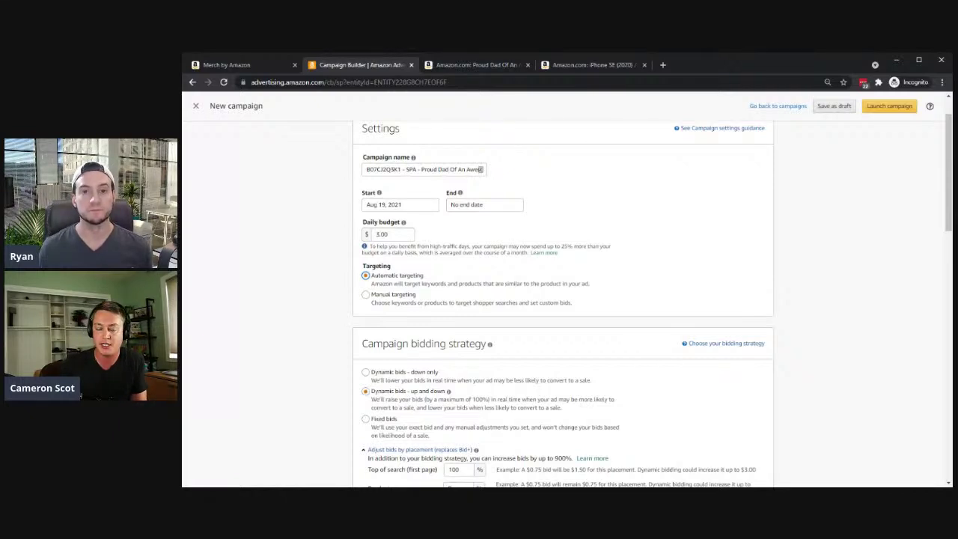
Review the targeting and bidding strategy options, keeping Automatic targeting selected.
scroll(705, 280, "up", 1)
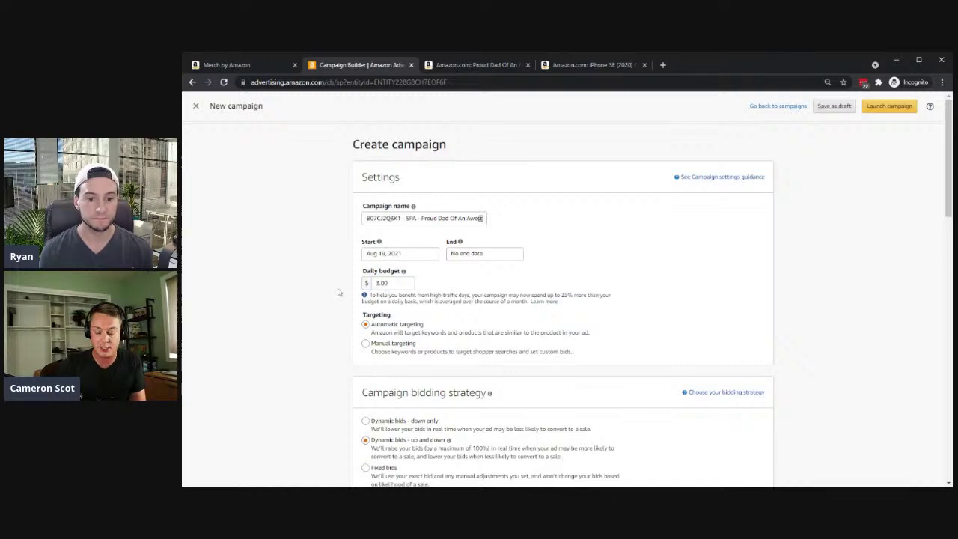
scroll(348, 290, "down", 2)
scroll(322, 419, "up", 2)
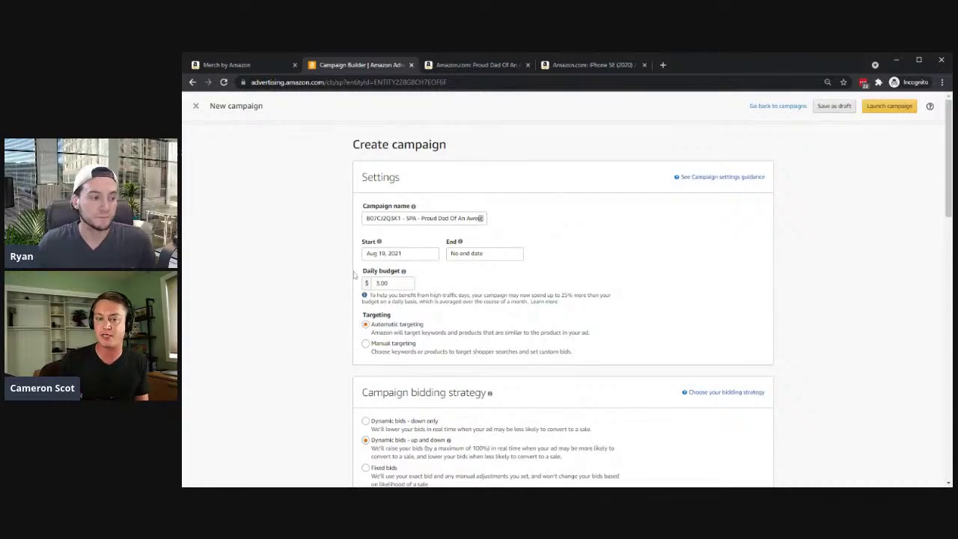
scroll(322, 274, "down", 2)
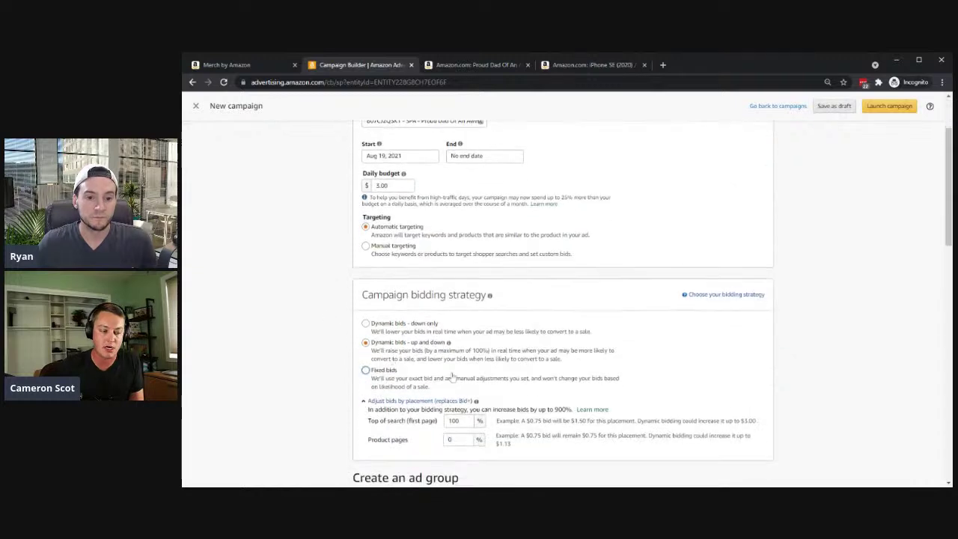
scroll(330, 328, "up", 2)
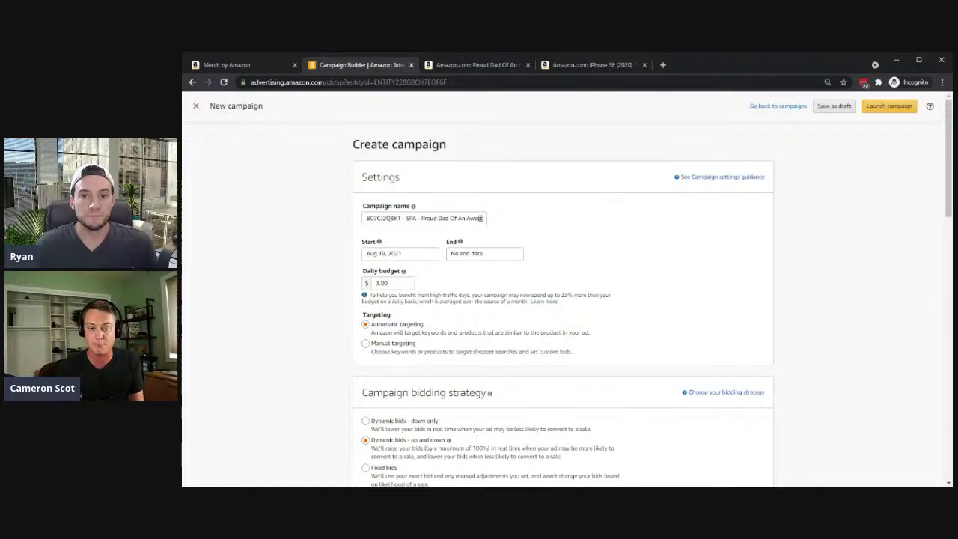
left_click(637, 343)
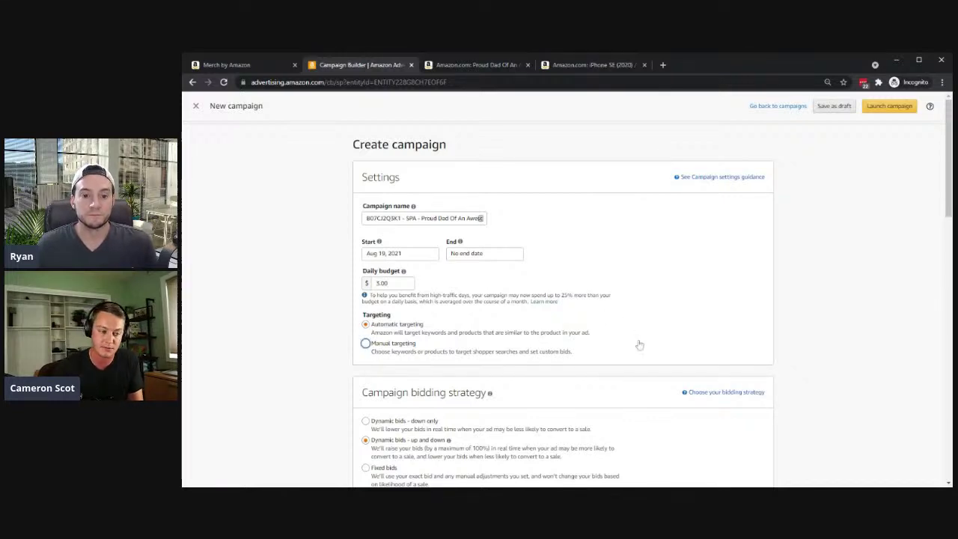
left_click(365, 324)
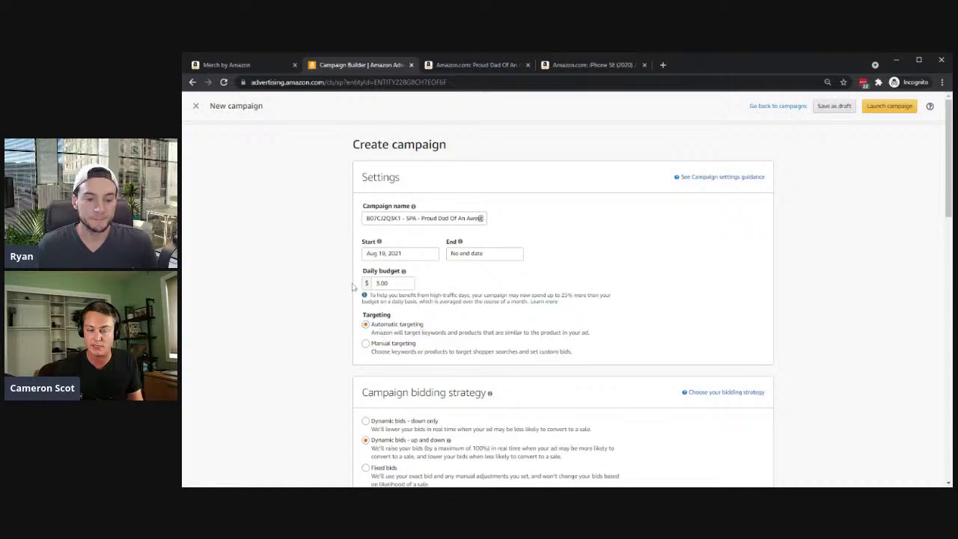
scroll(313, 251, "down", 1)
scroll(306, 246, "up", 1)
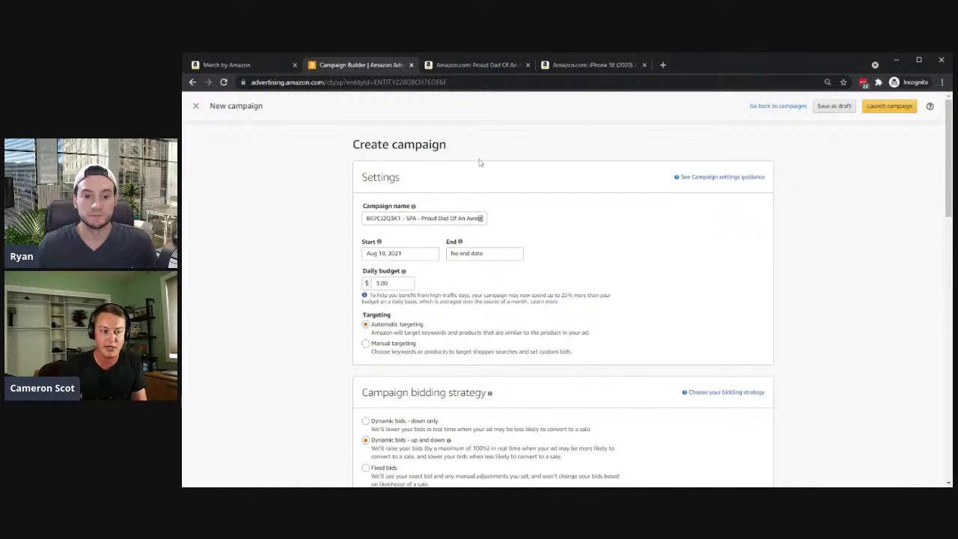
left_click_drag(496, 147, 382, 144)
left_click(381, 144)
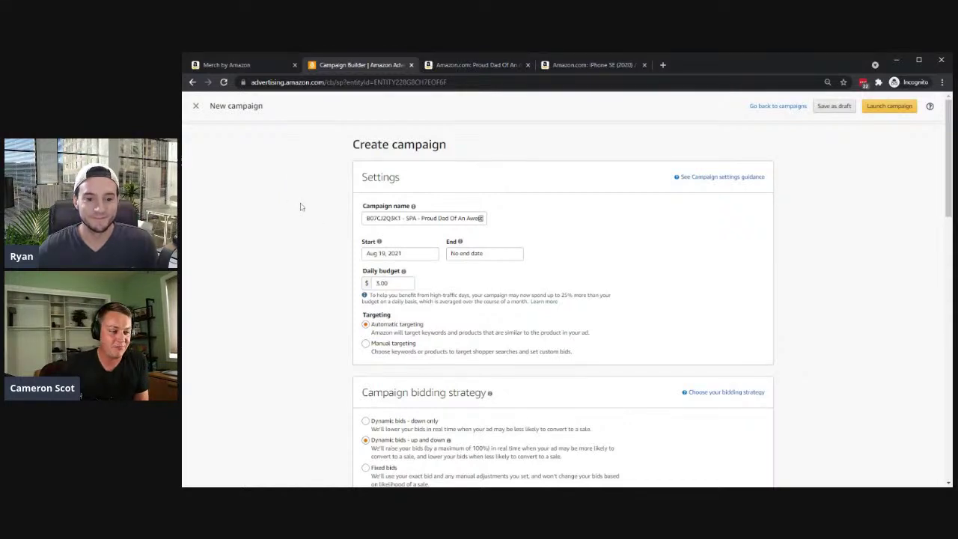
scroll(300, 208, "down", 2)
scroll(298, 208, "up", 2)
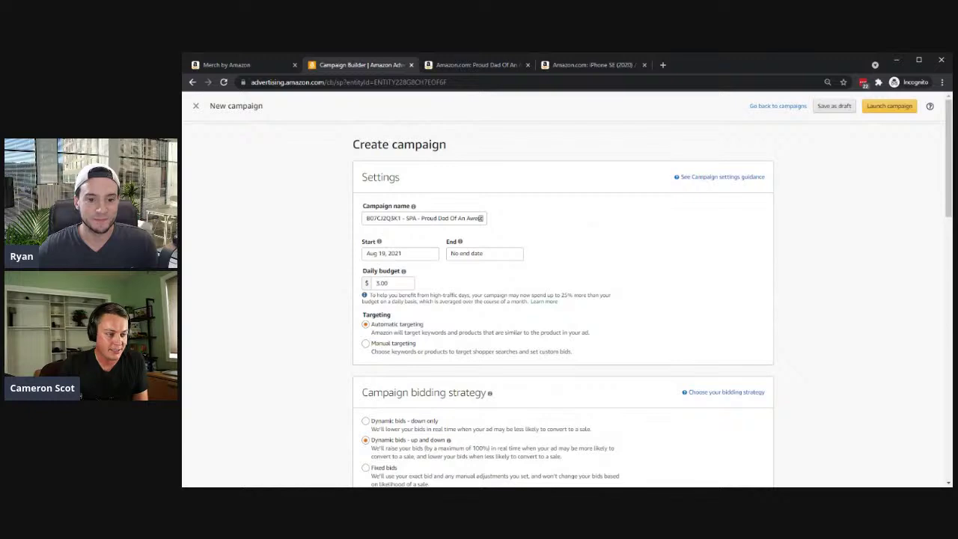
Set the campaign bidding strategy to Dynamic bids - down only.
mouse_move(403, 271)
scroll(337, 277, "down", 2)
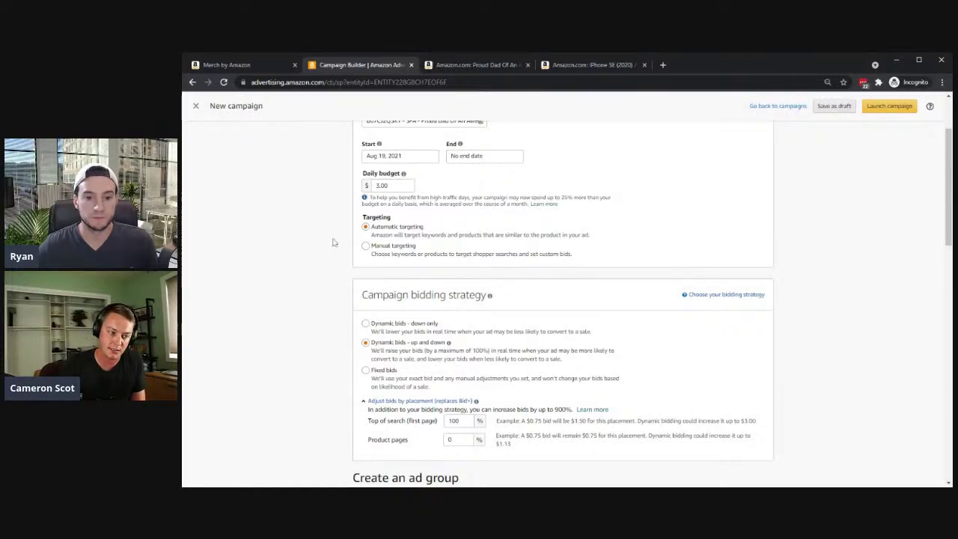
scroll(333, 243, "up", 1)
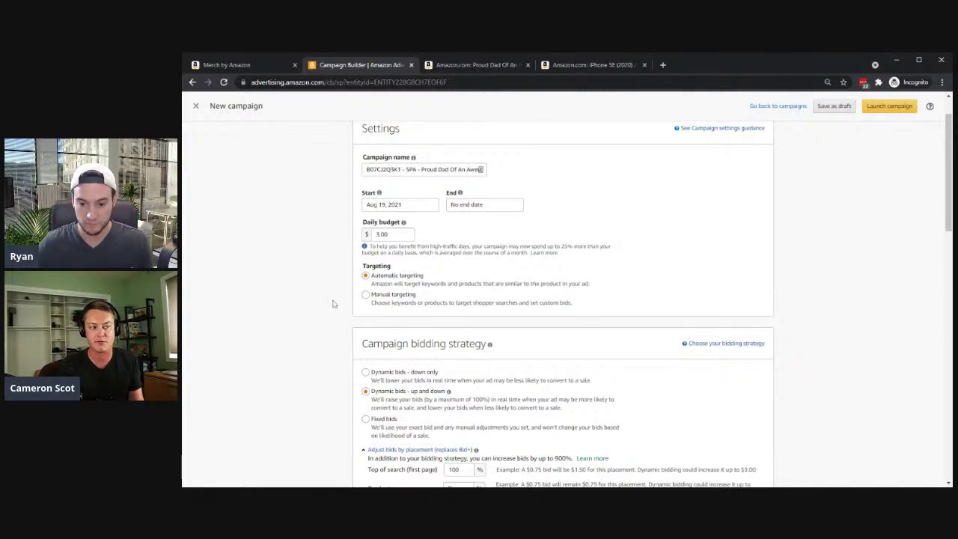
scroll(342, 295, "down", 2)
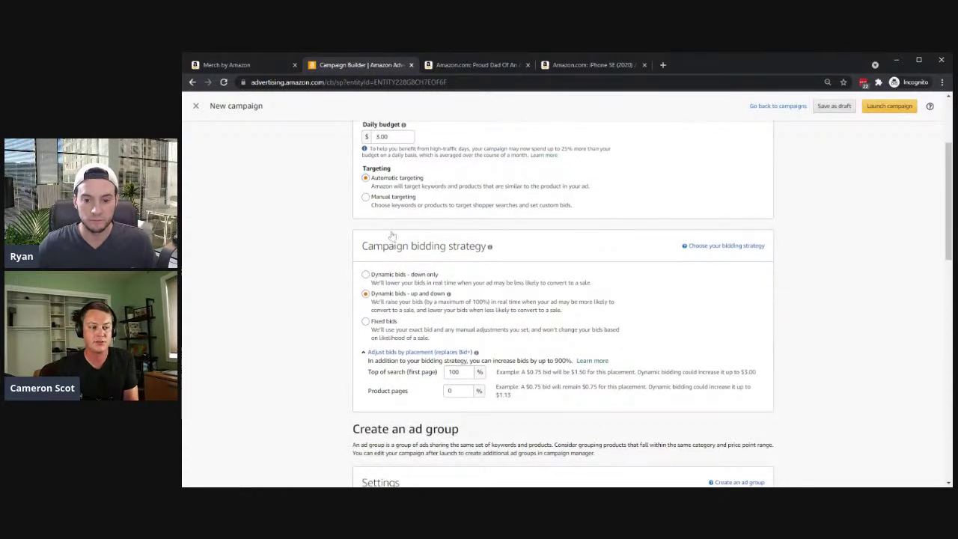
scroll(321, 229, "up", 2)
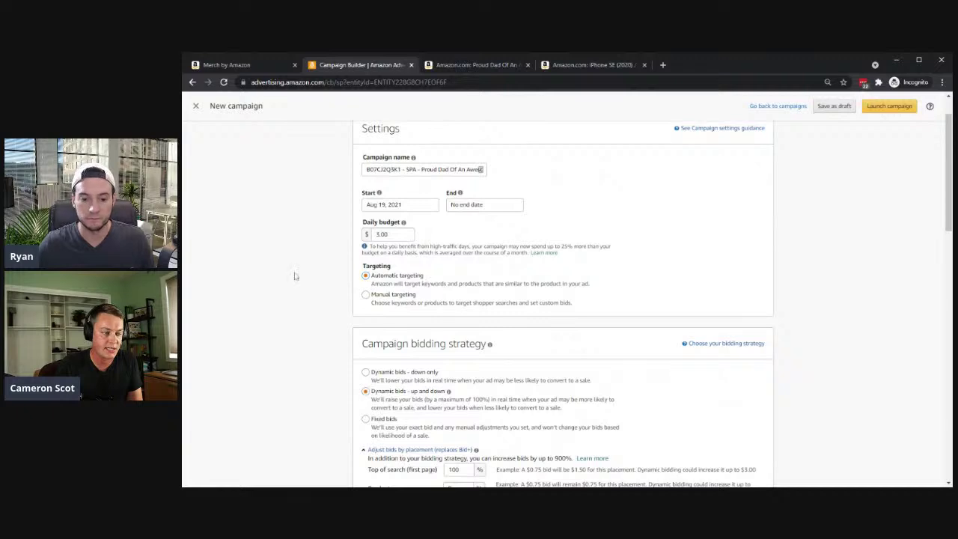
scroll(366, 285, "down", 2)
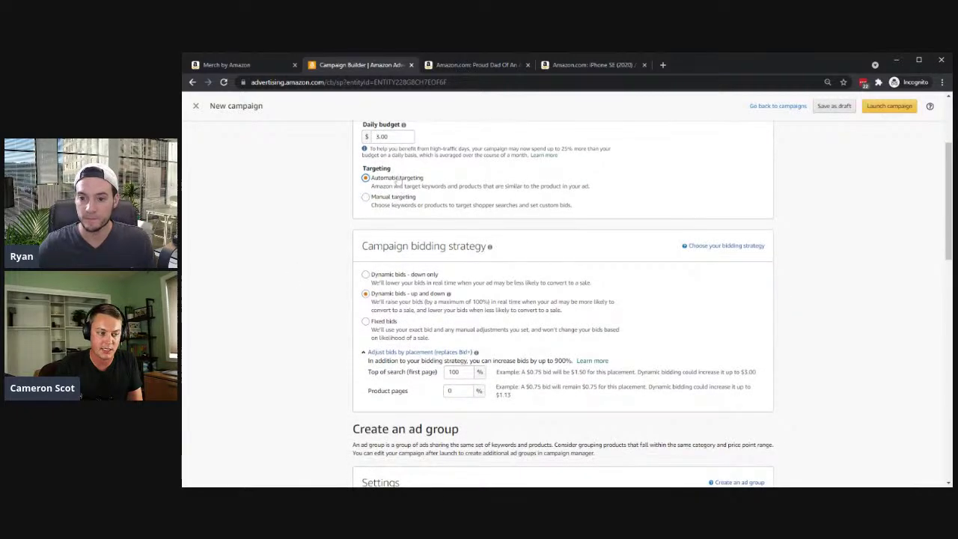
scroll(336, 235, "down", 2)
scroll(337, 235, "up", 1)
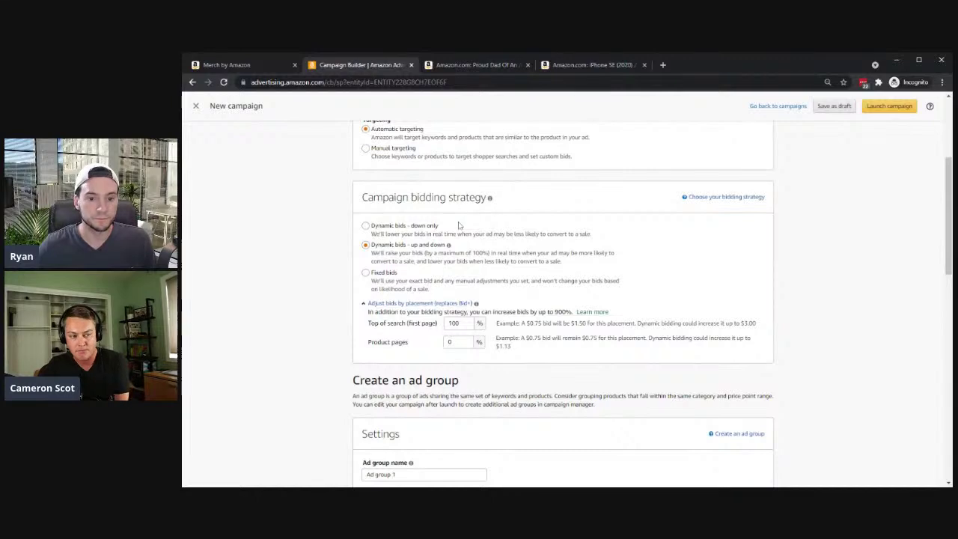
left_click(365, 225)
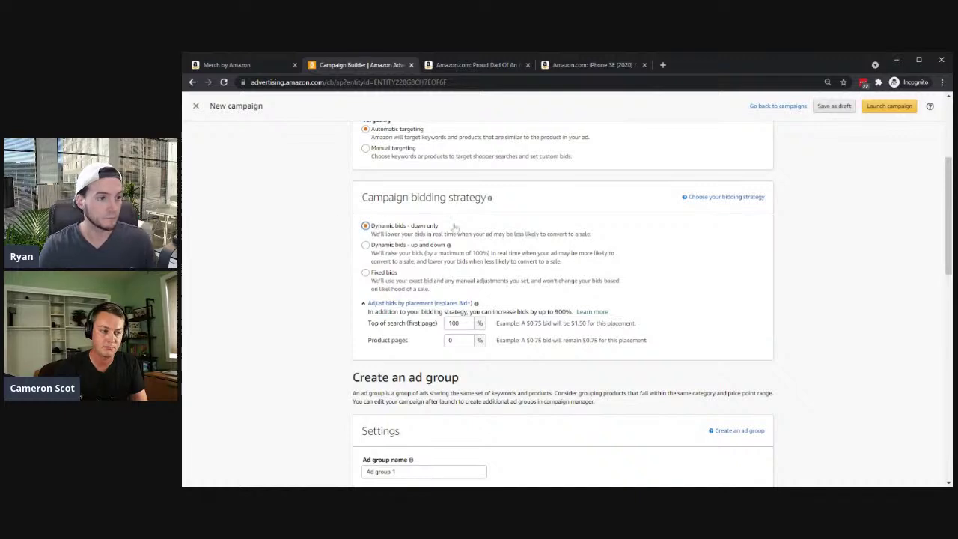
Set the bid adjustment for Top of search (first page) placement to 0%.
scroll(344, 229, "down", 1)
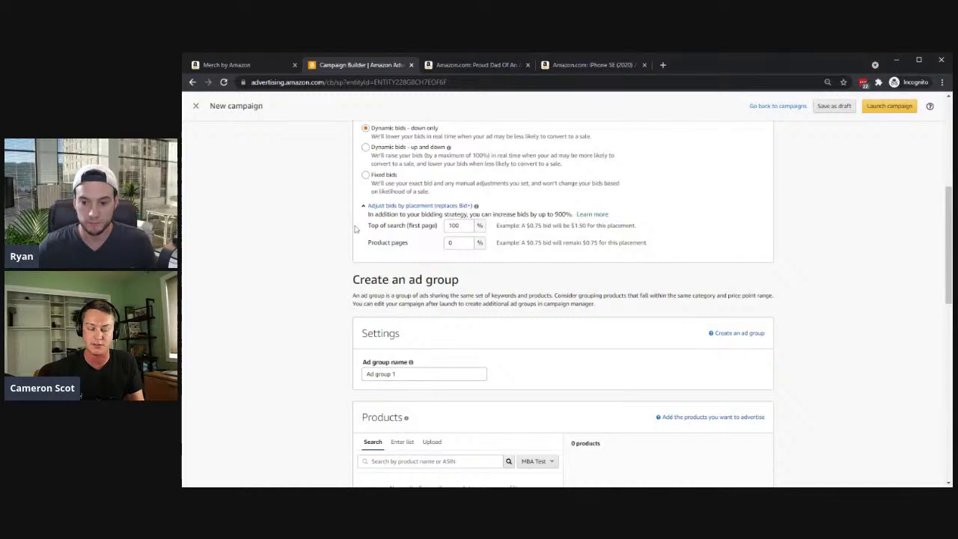
scroll(306, 250, "up", 3)
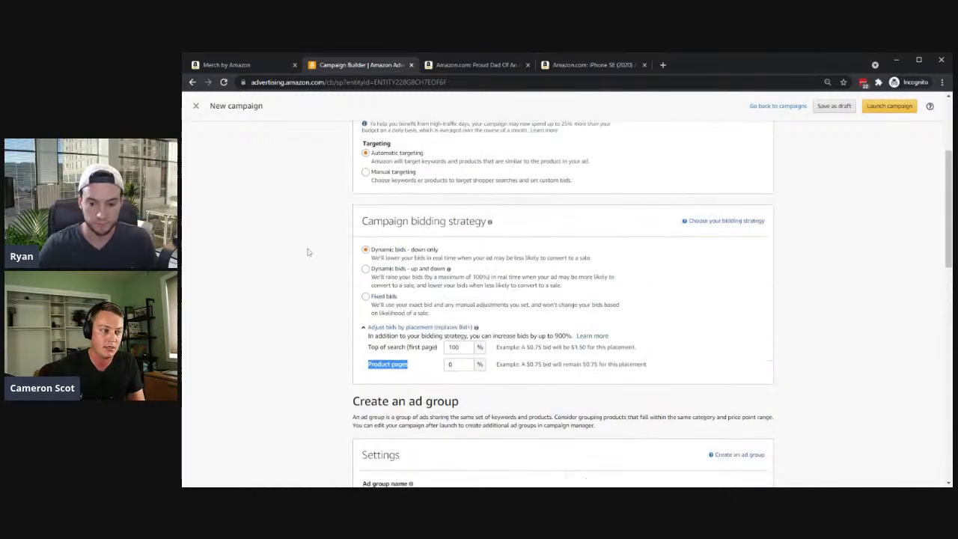
scroll(310, 280, "down", 3)
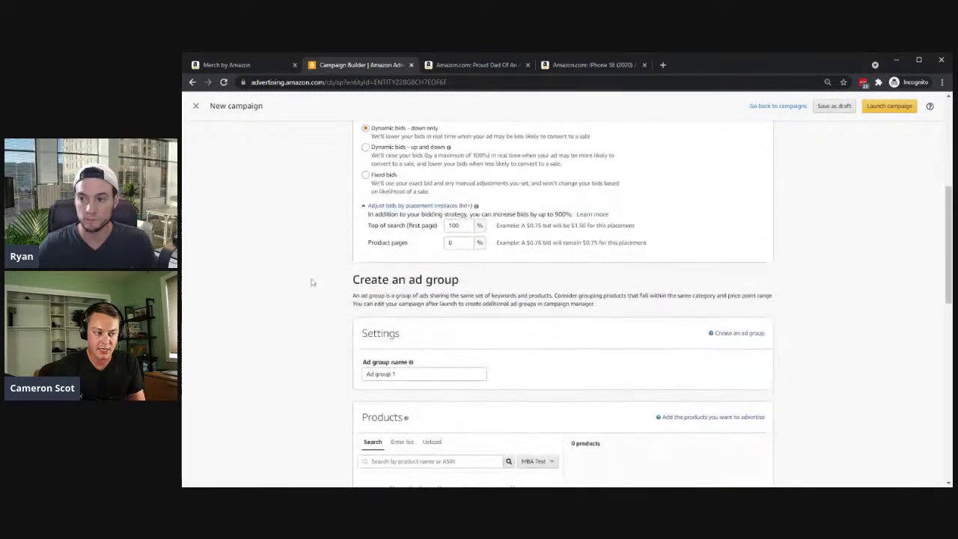
scroll(310, 280, "up", 1)
double_click(454, 275)
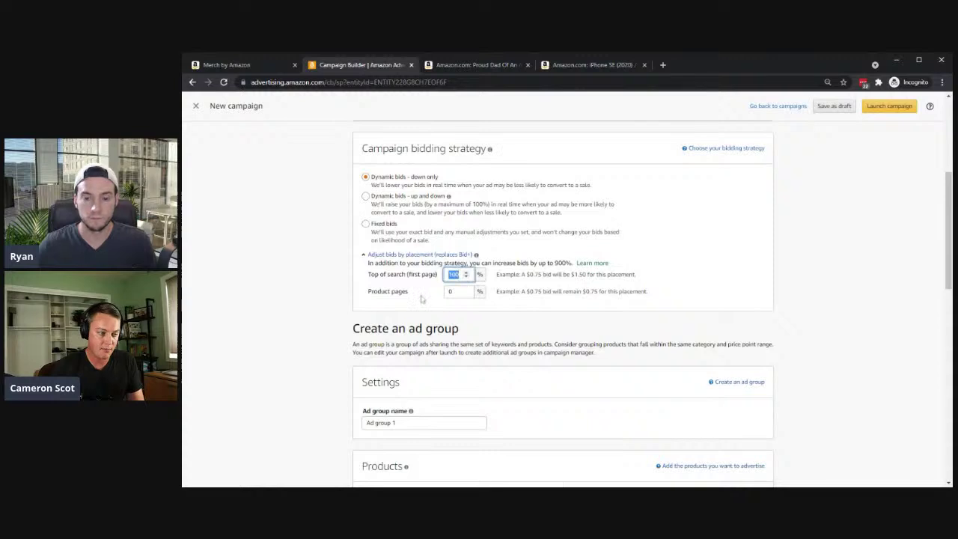
type("0")
left_click(325, 290)
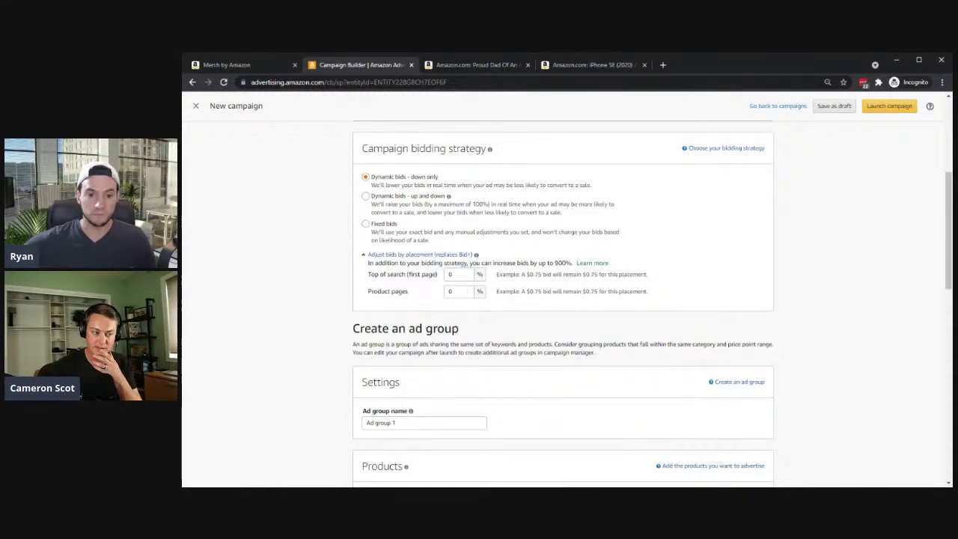
Examine the bid adjustment for Product pages placement and the ad group settings that follow the bidding strategy.
scroll(449, 305, "down", 1)
scroll(327, 271, "up", 1)
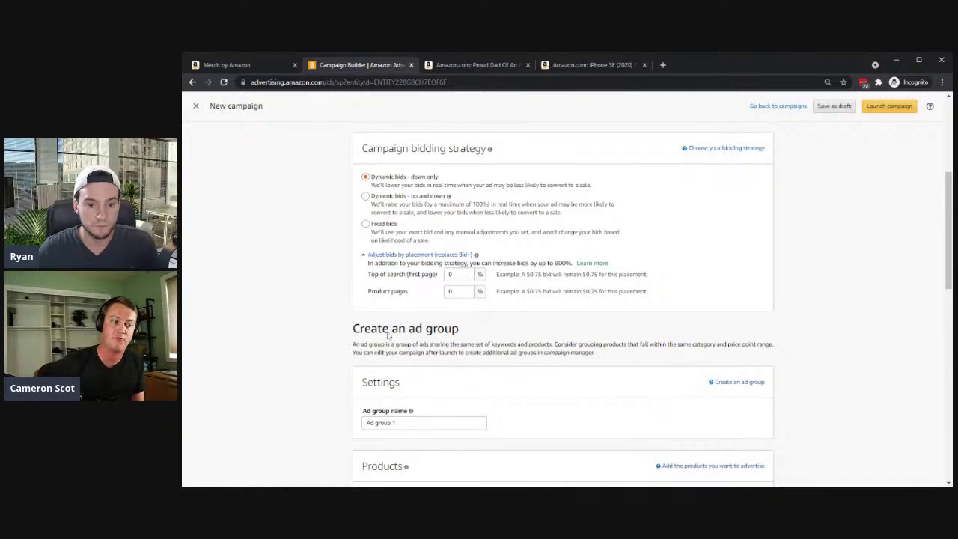
scroll(344, 247, "down", 1)
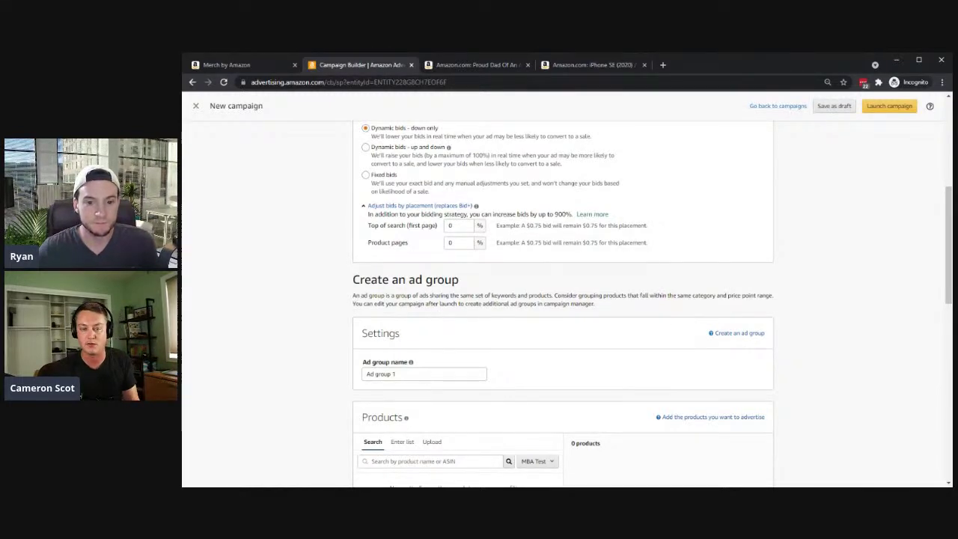
left_click(462, 246)
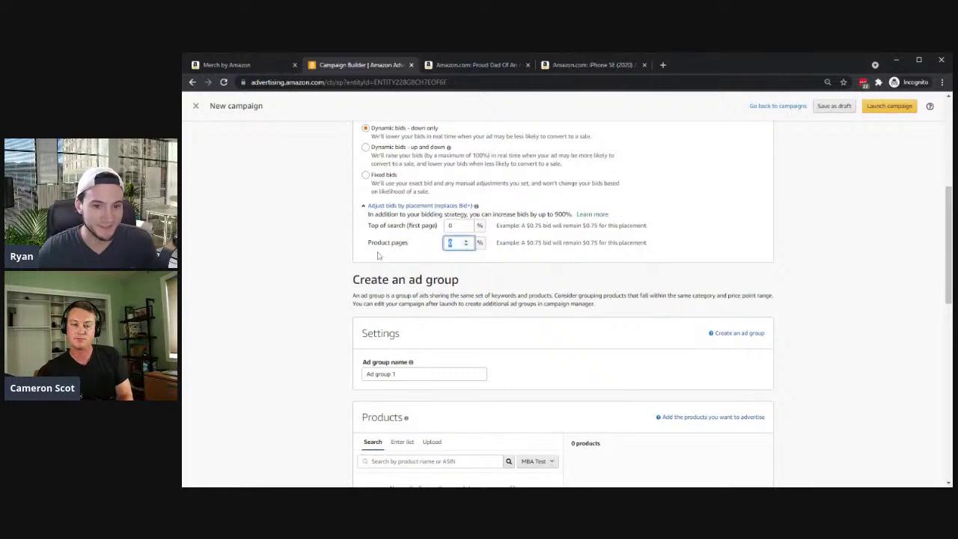
left_click_drag(378, 255, 355, 255)
left_click(325, 242)
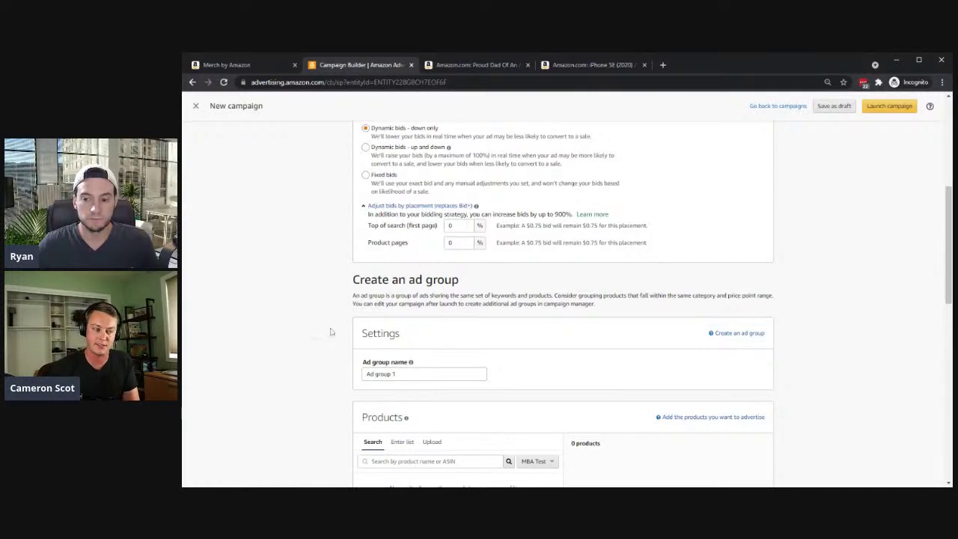
scroll(331, 300, "down", 2)
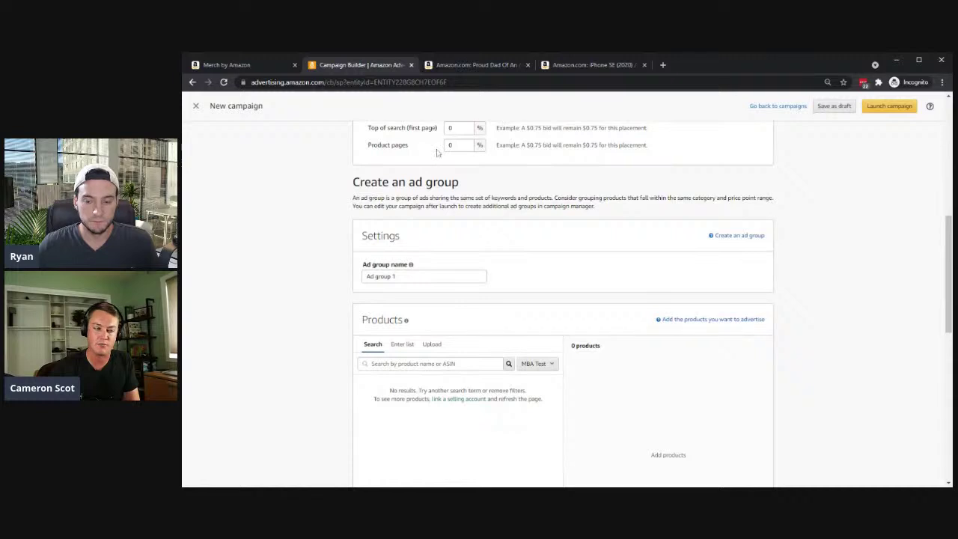
scroll(464, 187, "up", 3)
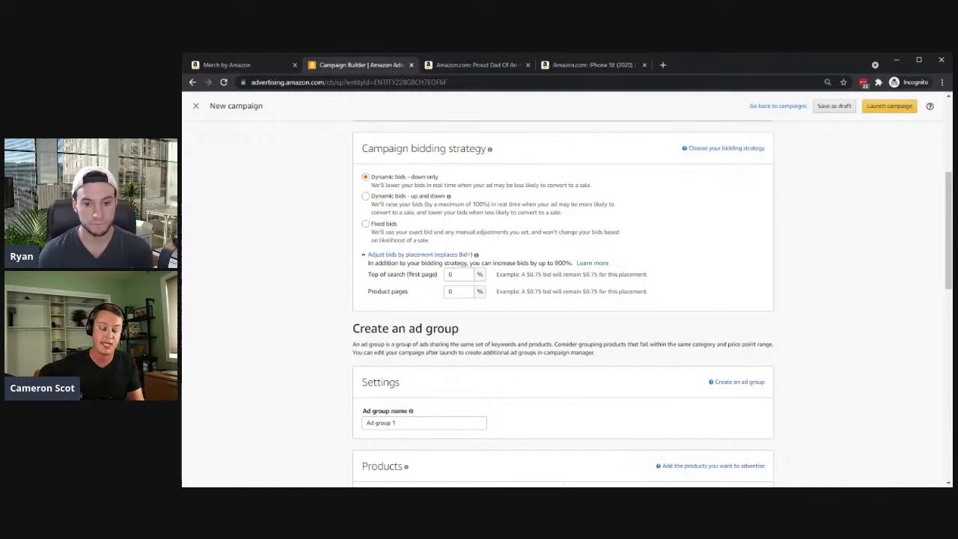
Try a 100% bid adjustment for Top of search (first page) placement and reset it to 0%.
double_click(452, 275)
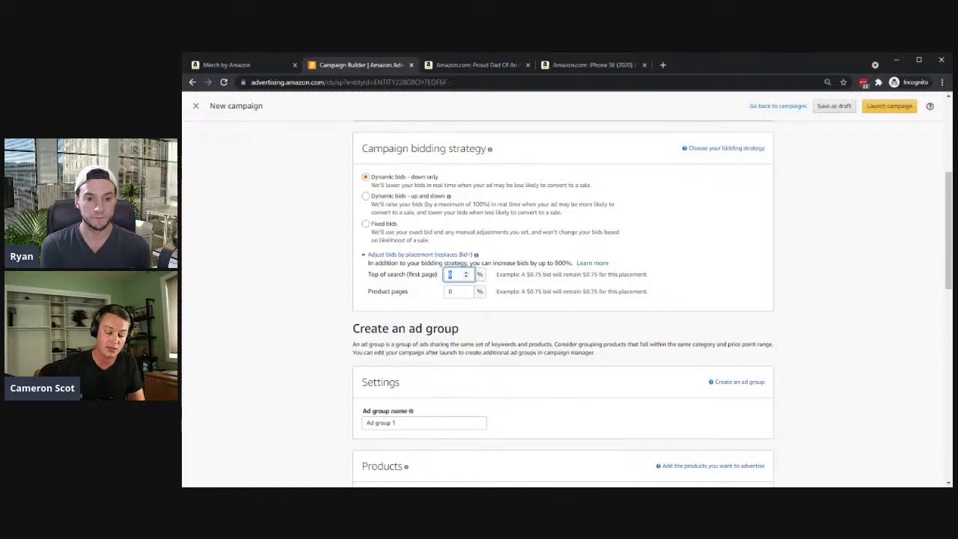
left_click(304, 285)
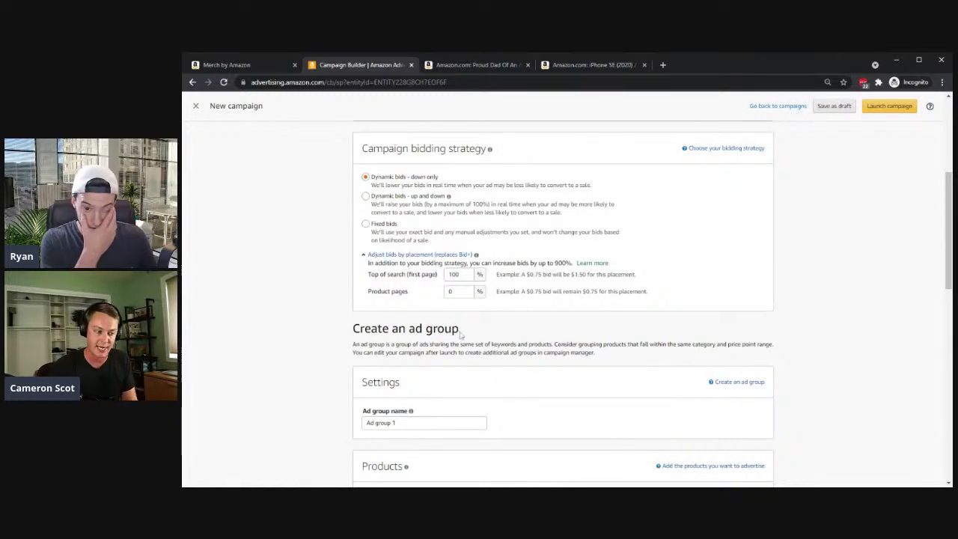
double_click(463, 274)
type("0")
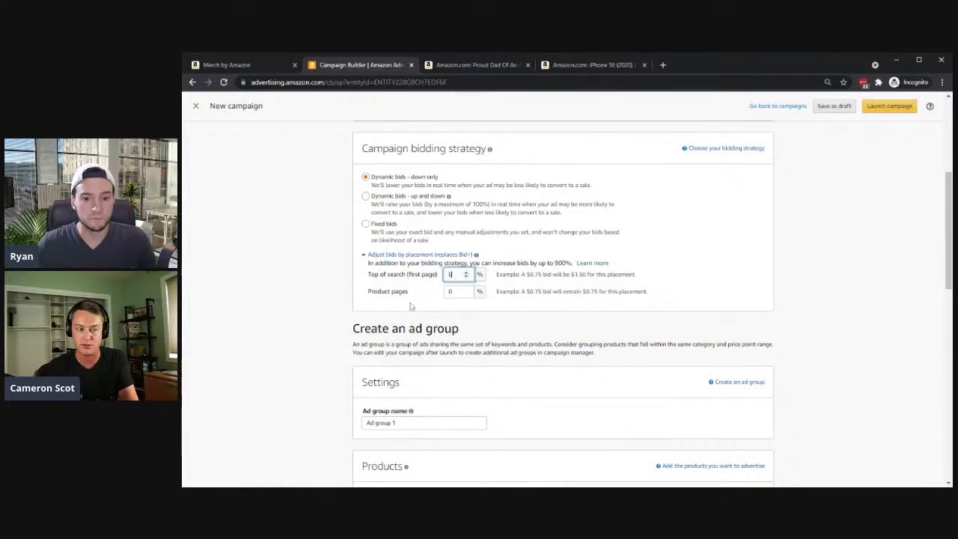
left_click_drag(287, 280, 306, 307)
left_click(309, 307)
Name the ad group Auto.
scroll(316, 304, "down", 3)
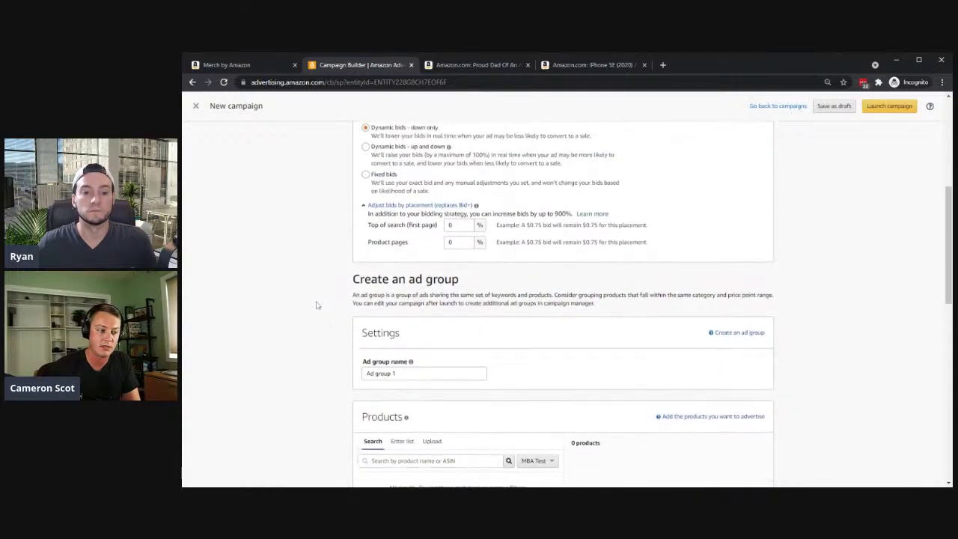
scroll(288, 221, "up", 2)
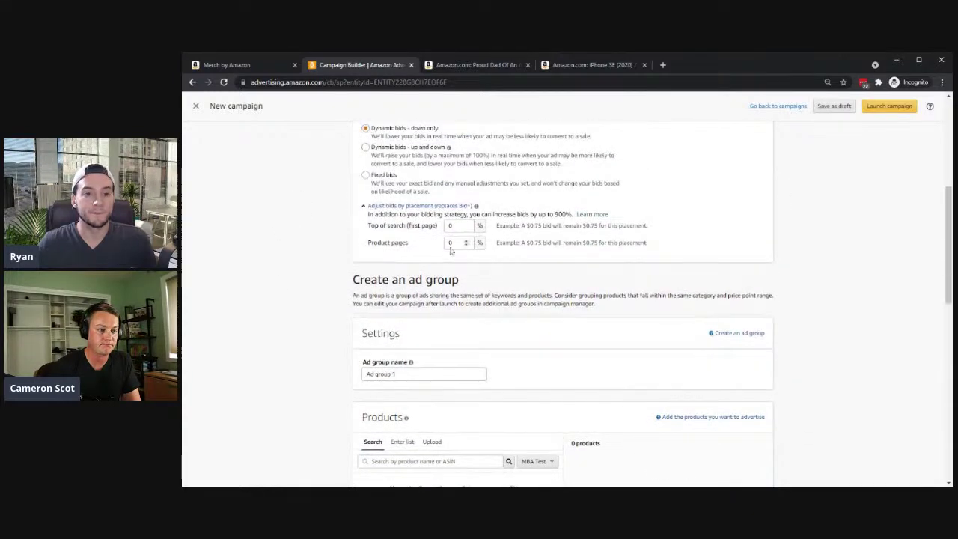
scroll(286, 224, "down", 3)
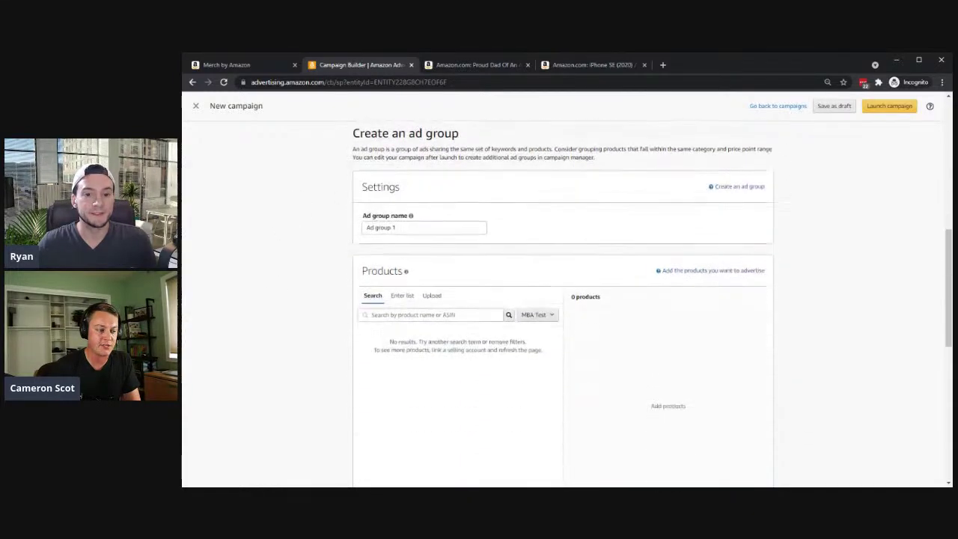
triple_click(430, 225)
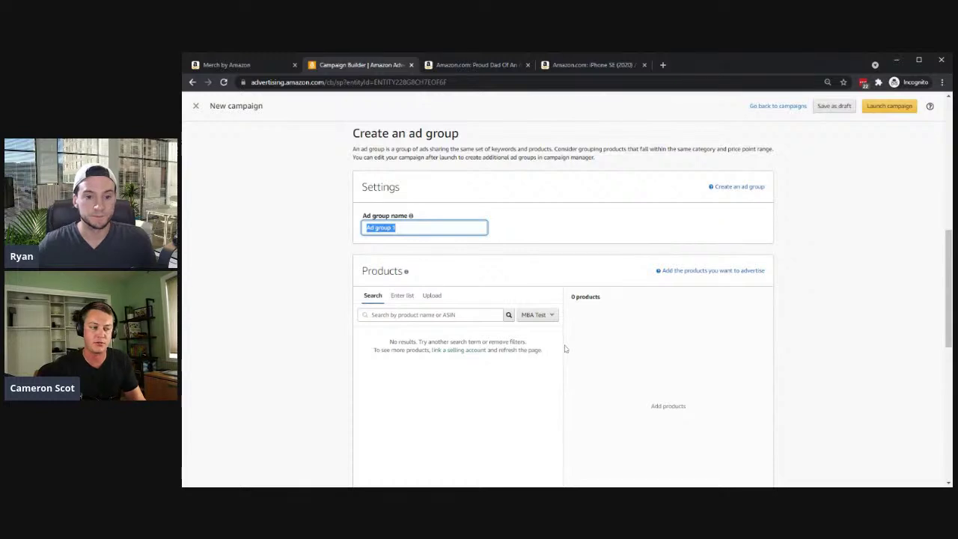
type("Auto")
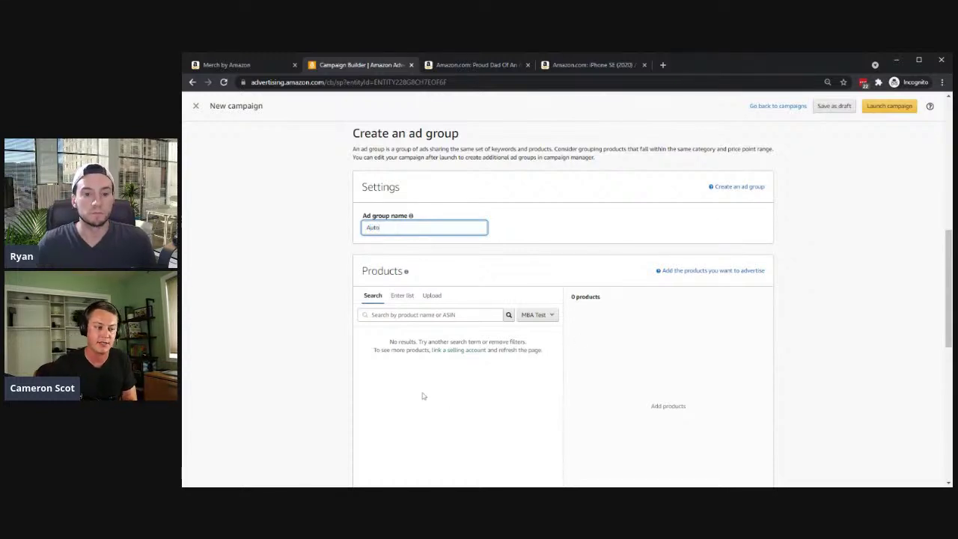
left_click(345, 334)
left_click(951, 68)
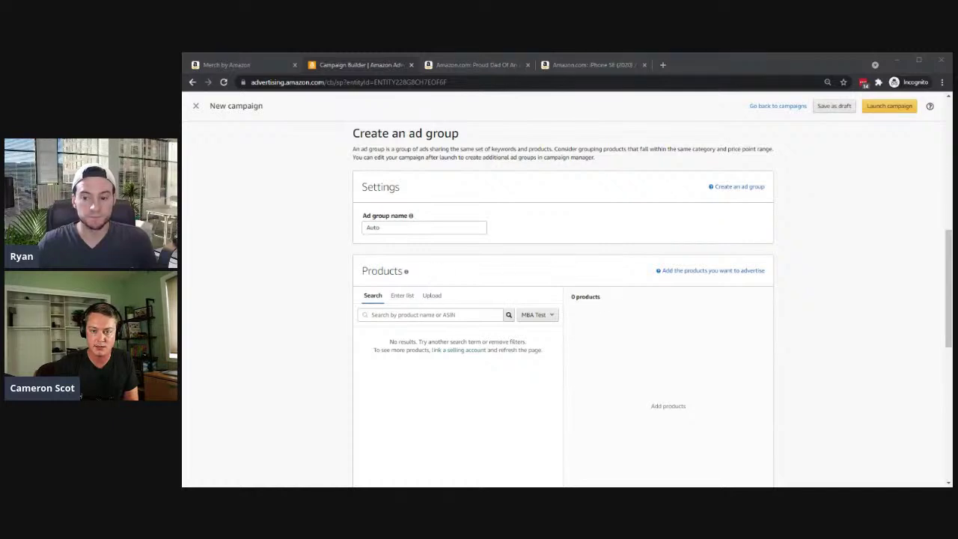
left_click(295, 334)
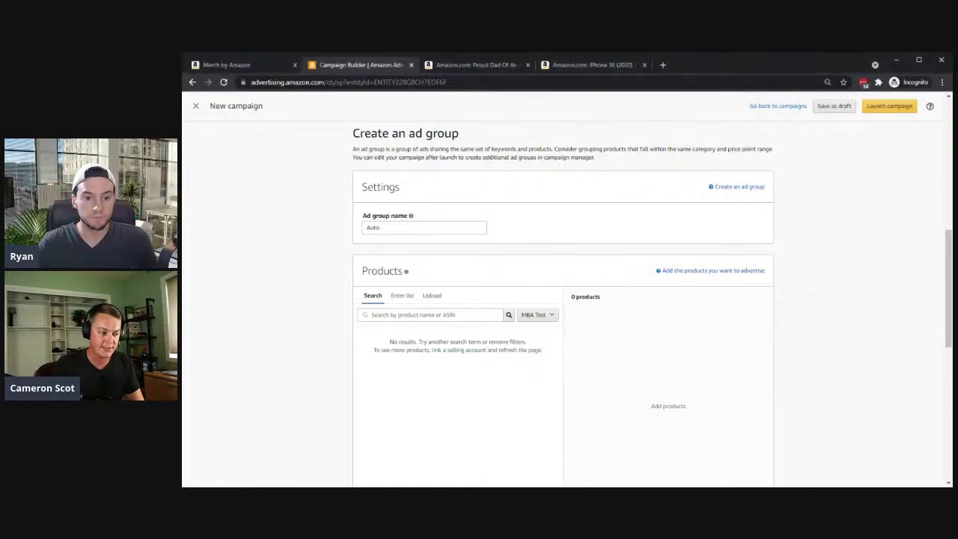
Compare the Enter list and Upload methods for adding products and return to product search.
left_click(431, 317)
left_click(408, 298)
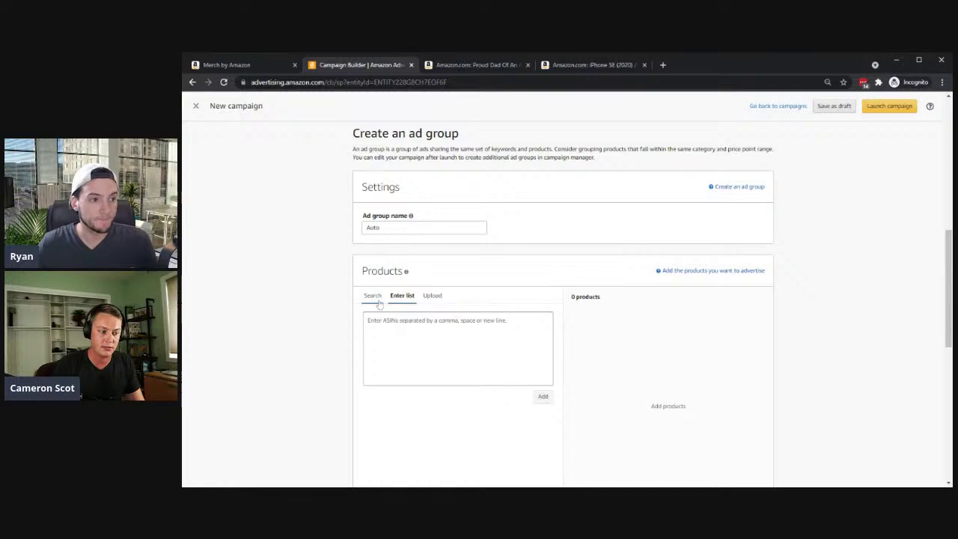
left_click(372, 297)
left_click(432, 297)
left_click(372, 295)
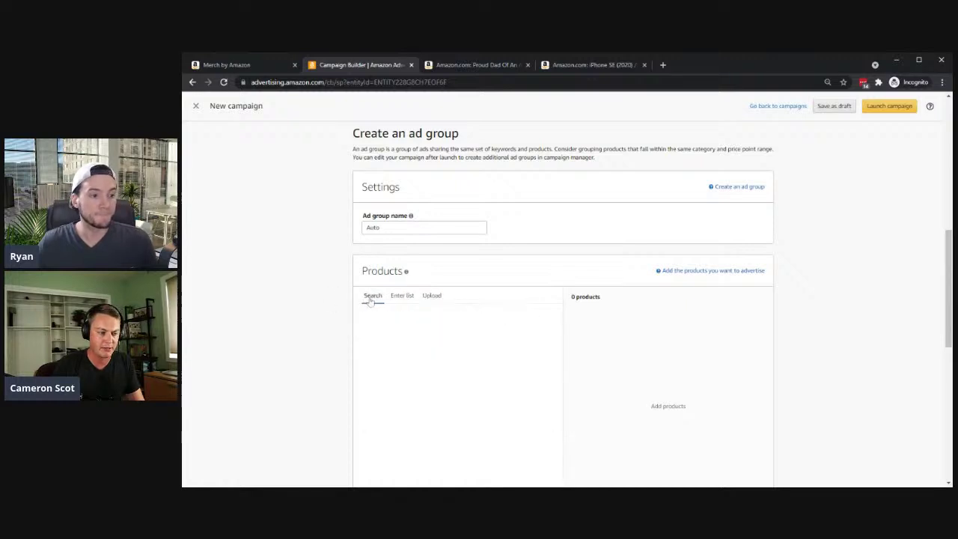
Search all Amazon products for the shirt with ASIN B07CJ2Q3K1.
left_click(406, 318)
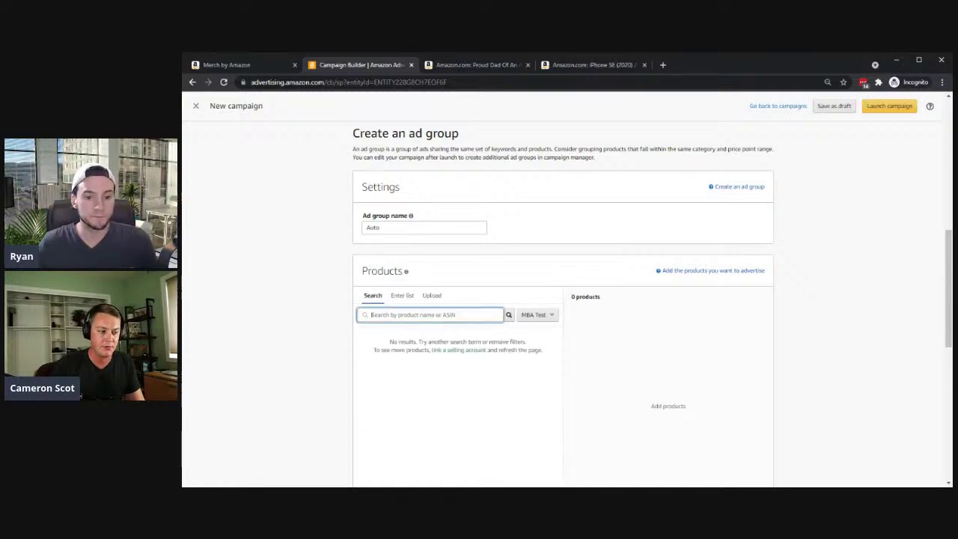
type("B07CJ2Q3K1")
left_click(536, 318)
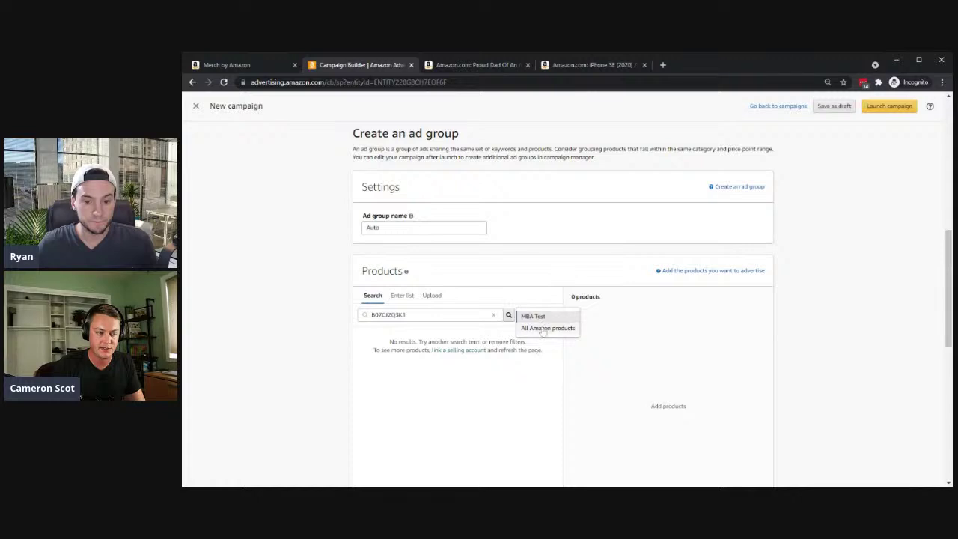
left_click(550, 328)
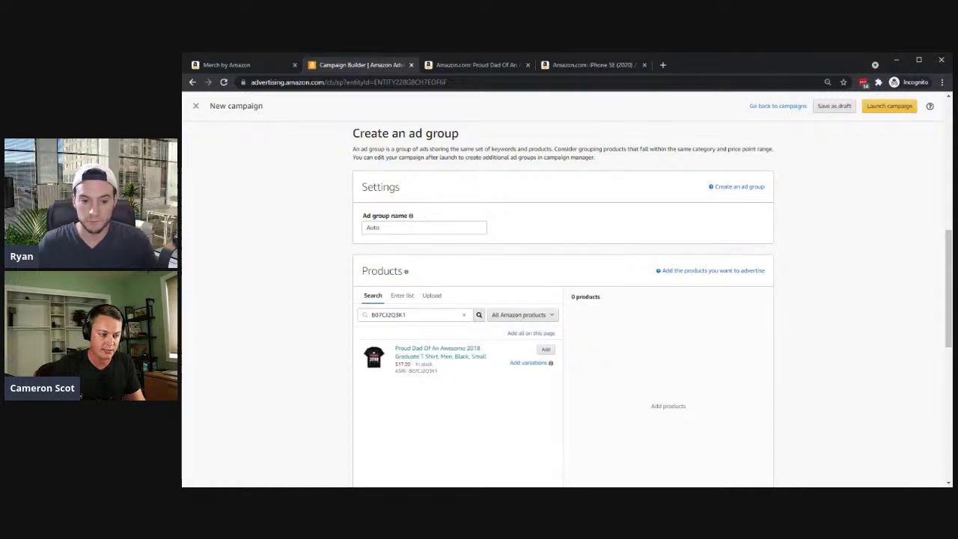
Try adding the single Proud Dad Of An Awesome 2018 Graduate T Shirt to the ad group and remove it again.
scroll(473, 334, "down", 3)
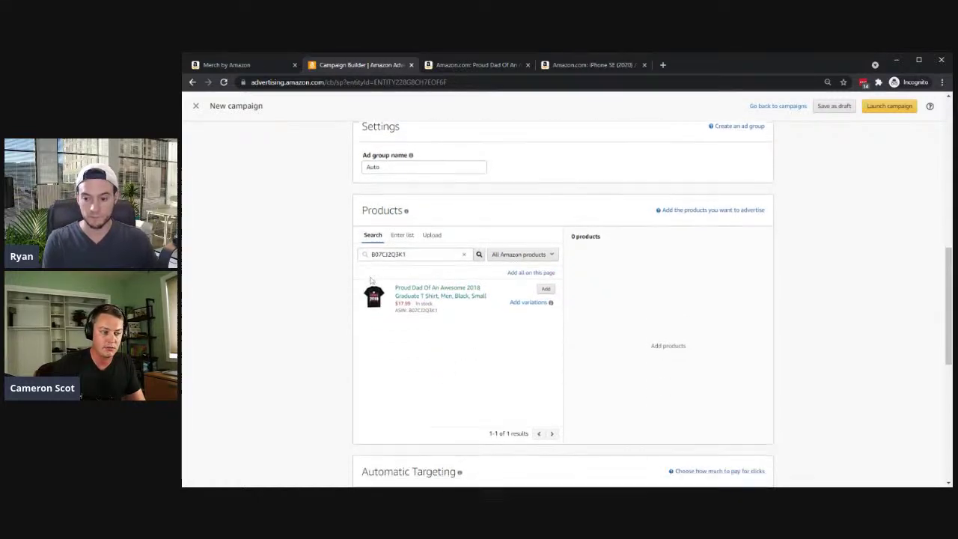
mouse_move(554, 271)
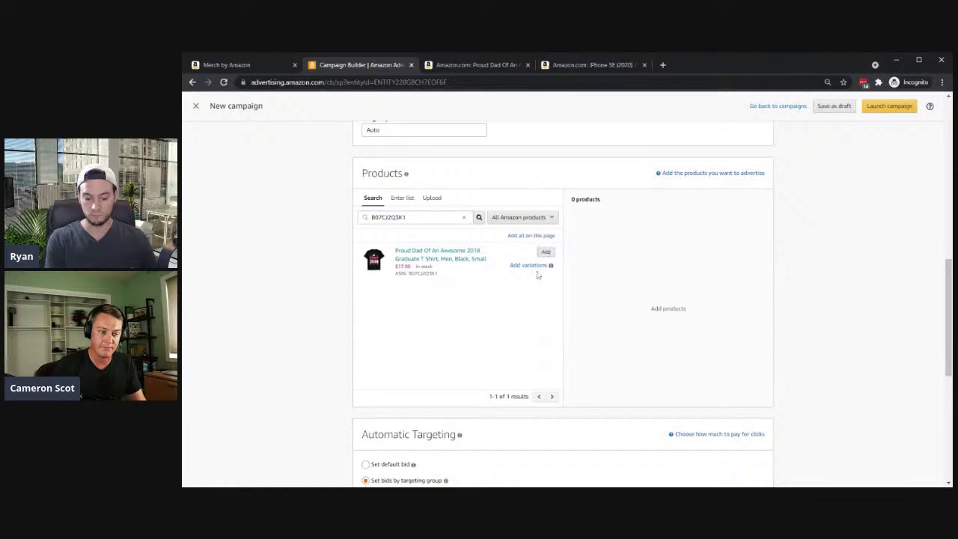
scroll(539, 274, "down", 5)
scroll(551, 295, "up", 8)
scroll(538, 359, "down", 1)
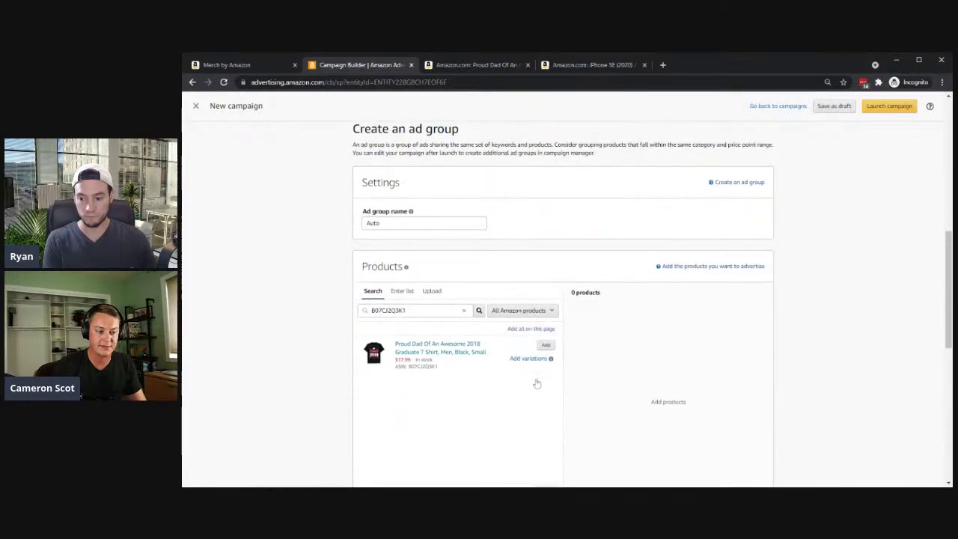
left_click(545, 344)
scroll(565, 306, "down", 1)
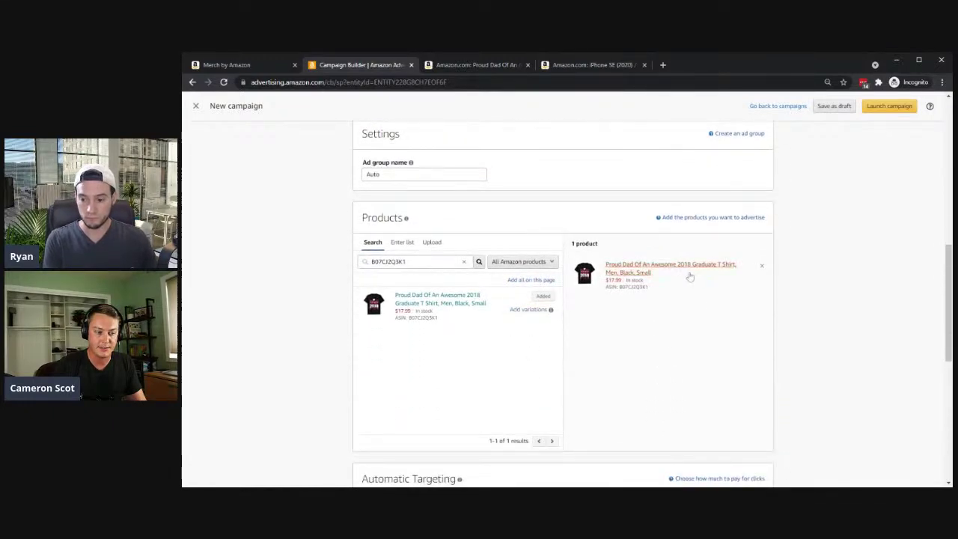
left_click(760, 266)
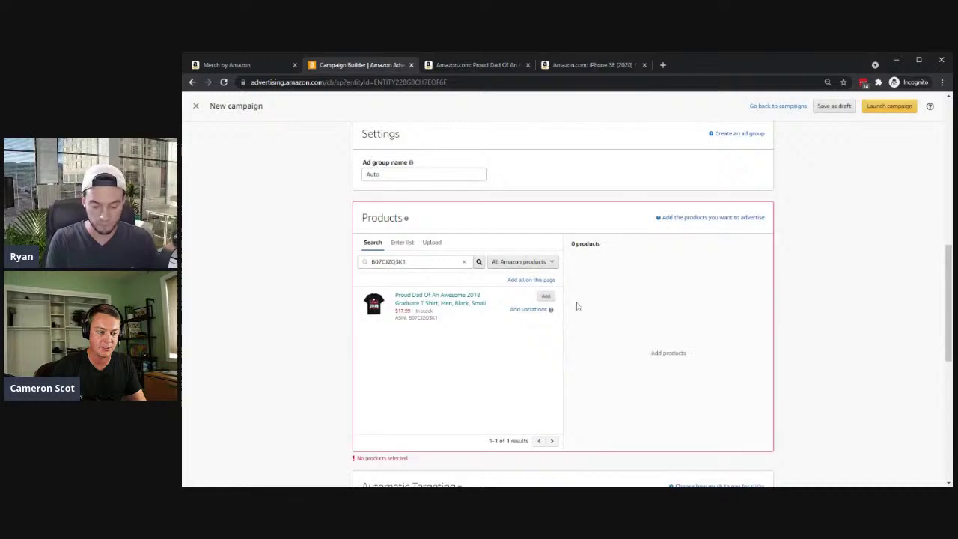
Try adding all variations of the graduate shirt to the ad group, look through them and remove them all.
left_click(545, 309)
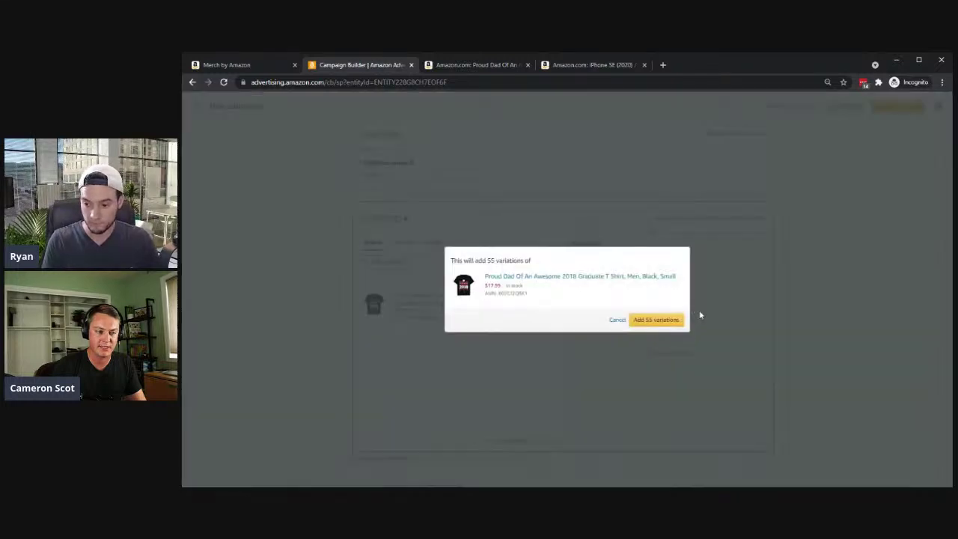
left_click(651, 321)
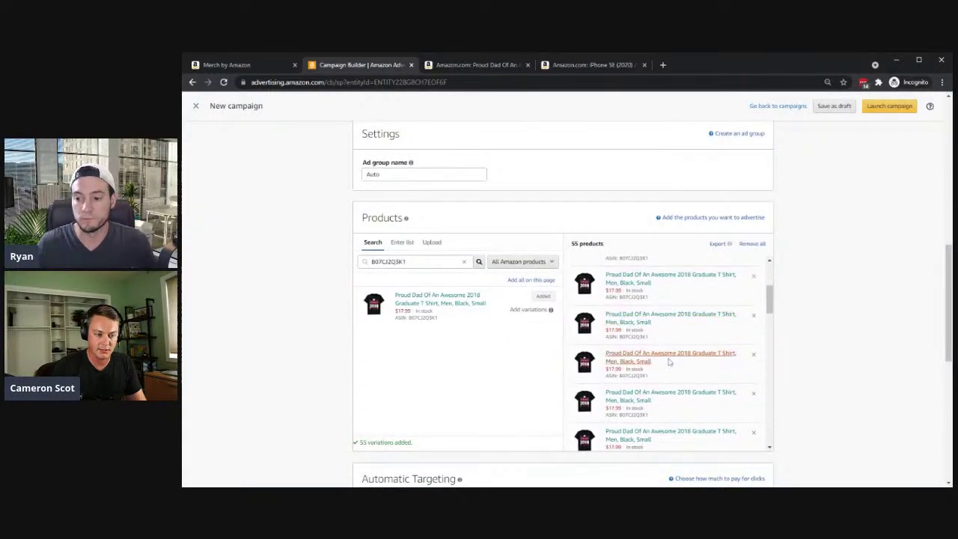
scroll(663, 367, "down", 1)
scroll(663, 367, "down", 1)
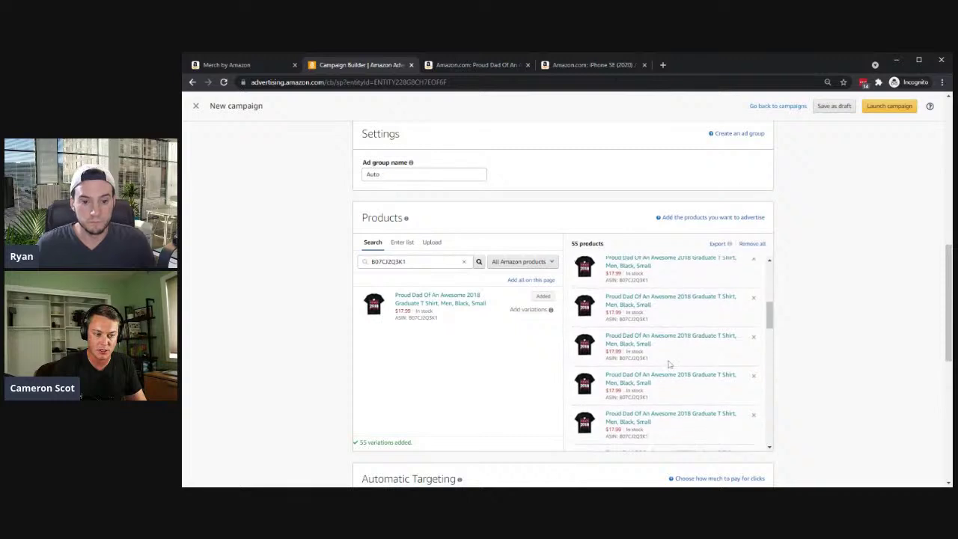
scroll(666, 365, "up", 5)
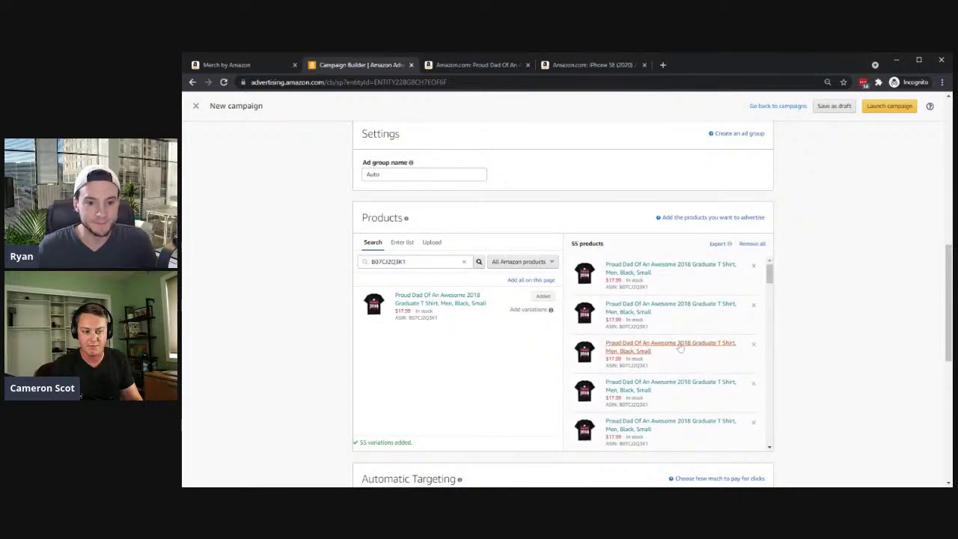
left_click(752, 244)
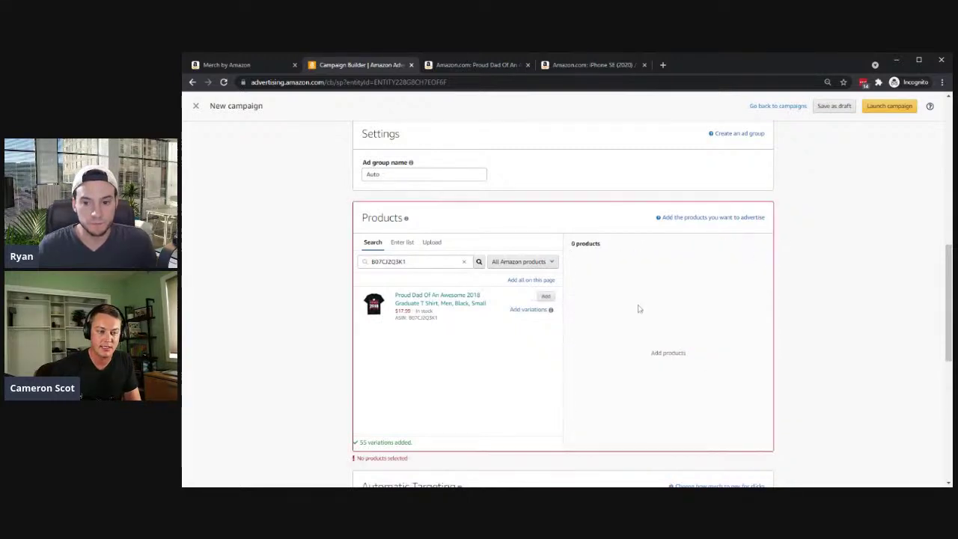
Add only the single black, men's small Proud Dad graduate shirt as the advertised product, without its variations.
left_click(542, 296)
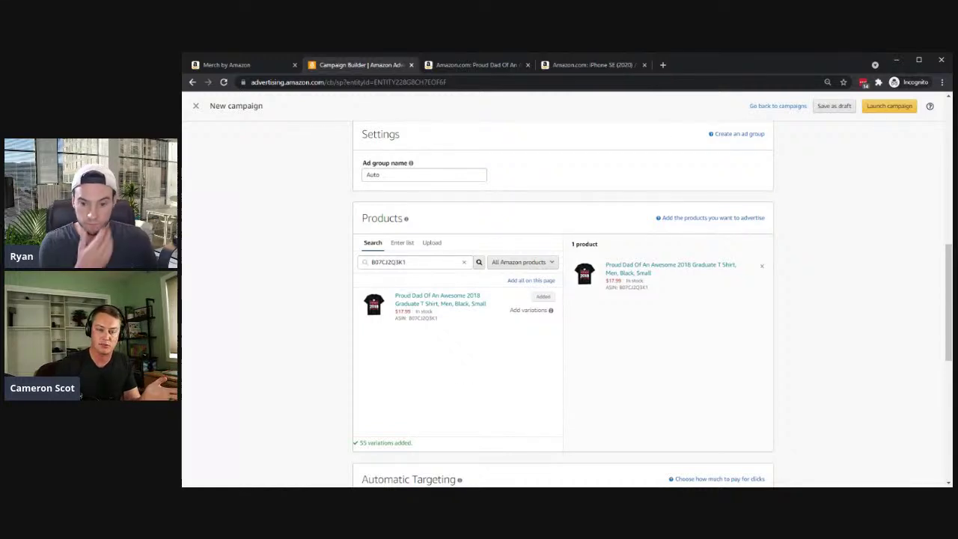
left_click(535, 393)
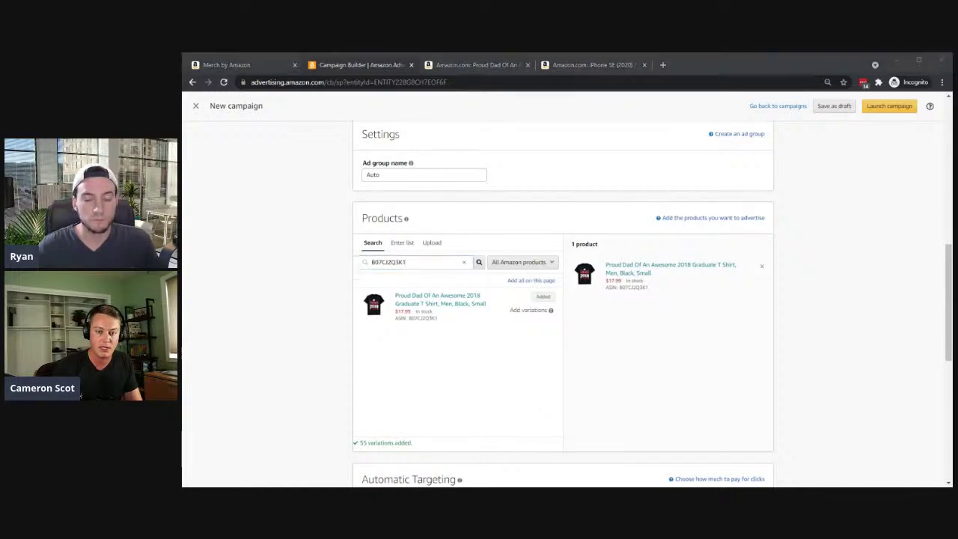
Search the products for the Vintage Delaware Sunset State Travel Souvenir Case by its parent ASIN and check its advertising eligibility.
left_click(556, 63)
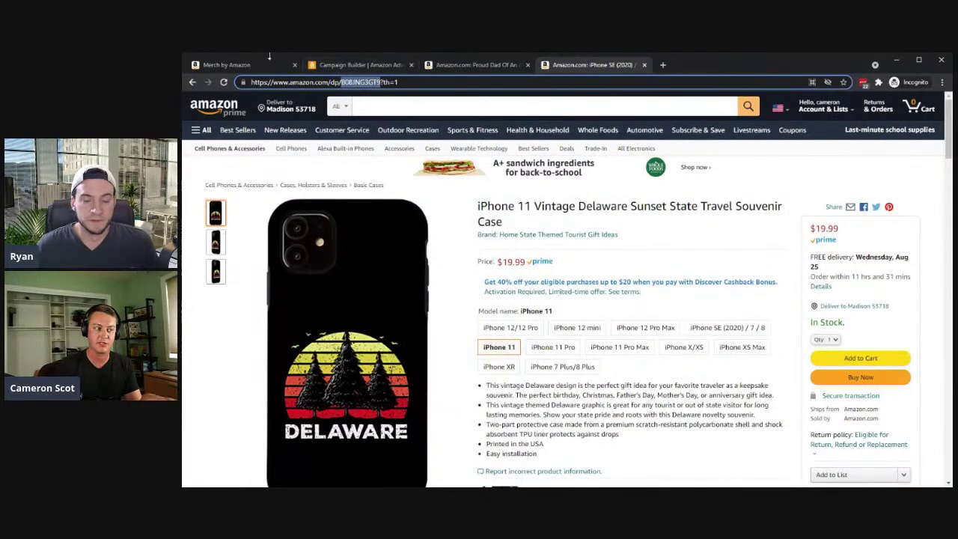
left_click(229, 67)
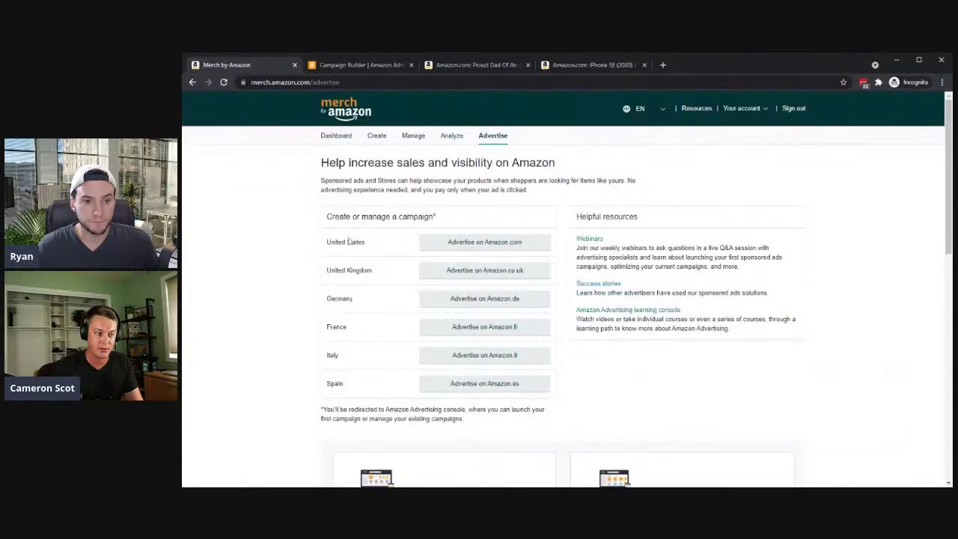
key("ctrl+Tab")
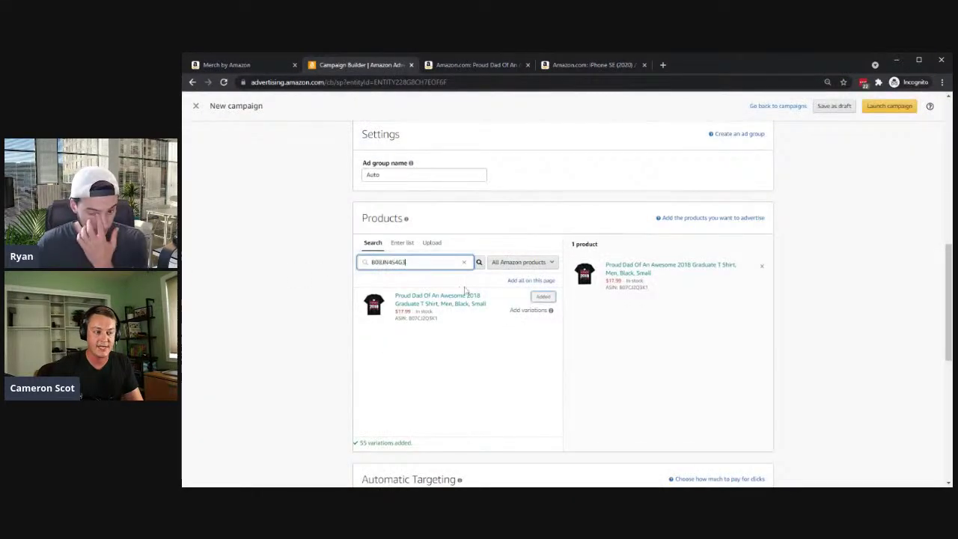
left_click(479, 262)
mouse_move(553, 295)
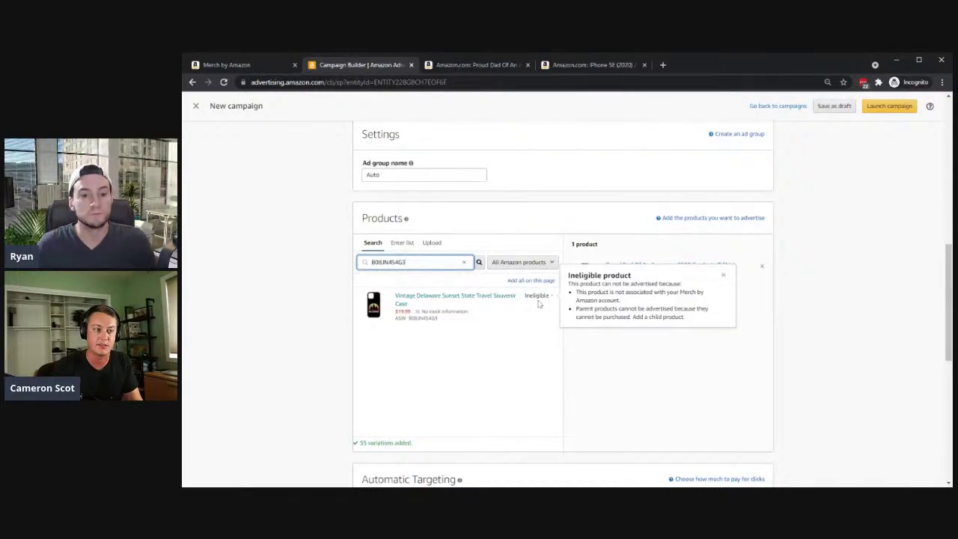
Choose the iPhone 12 mini model on the Delaware phone case's Amazon page and copy its ASIN B08NVKC4PJ.
left_click(593, 65)
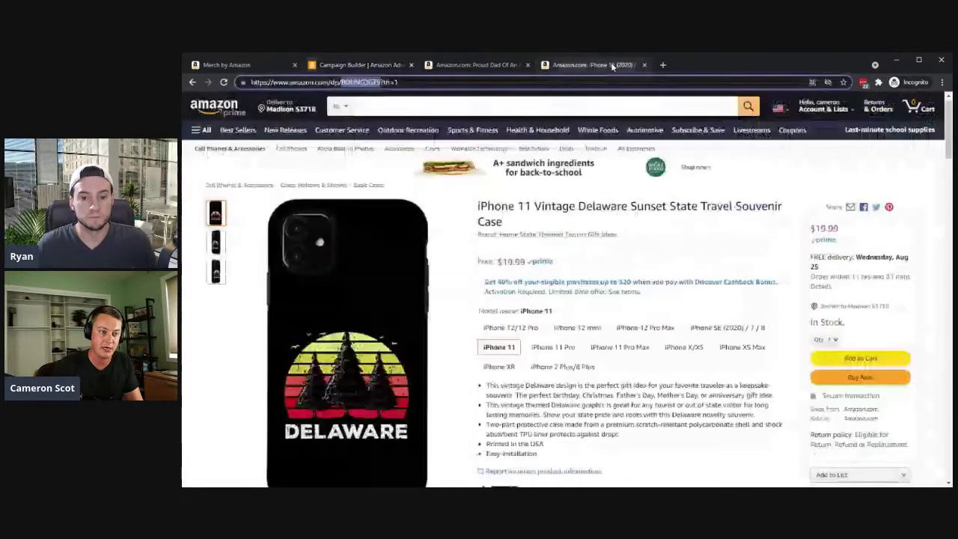
left_click(588, 327)
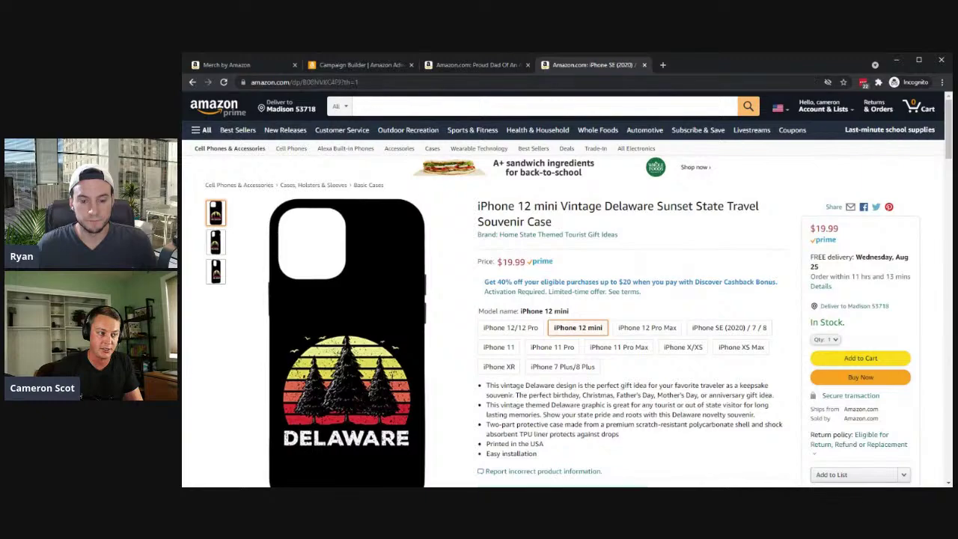
double_click(360, 81)
key("ctrl+c")
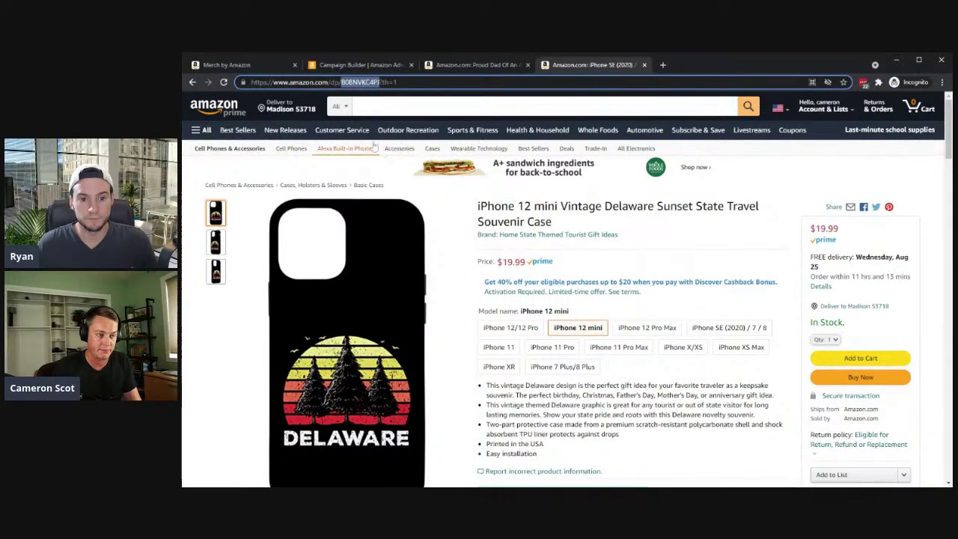
scroll(373, 145, "down", 15)
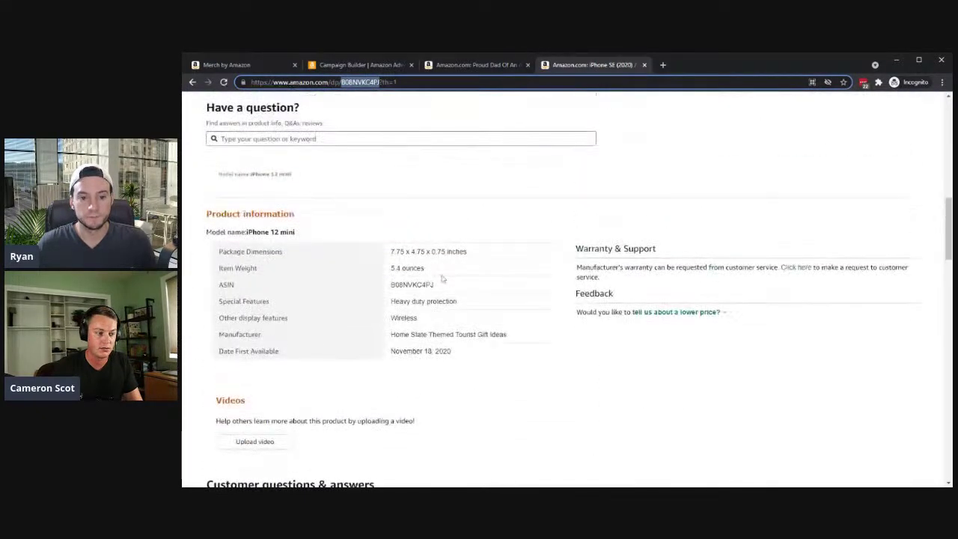
scroll(442, 278, "up", 5)
Search the campaign's products for ASIN B08NVKC4PJ and add all variations of the Delaware phone case to the ad group.
key("ctrl+1")
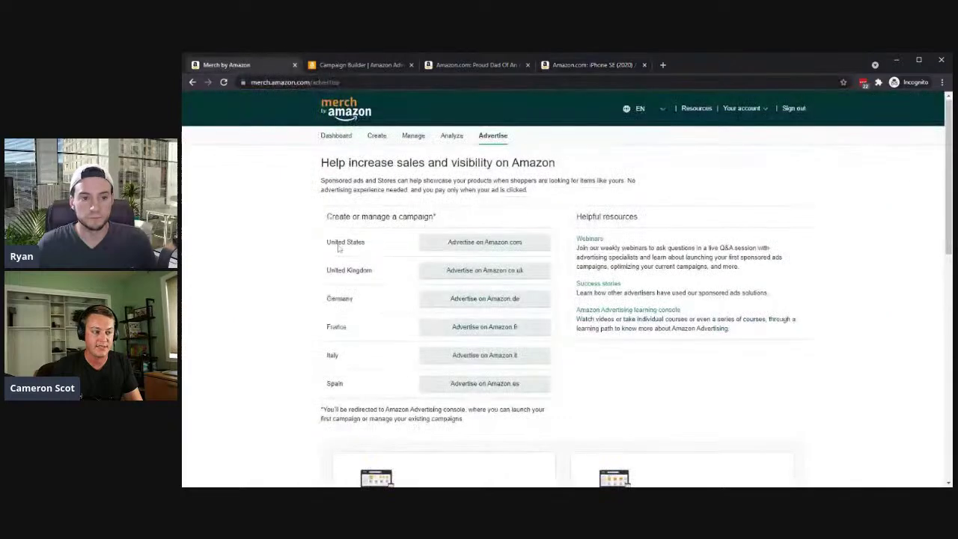
key("ctrl+2")
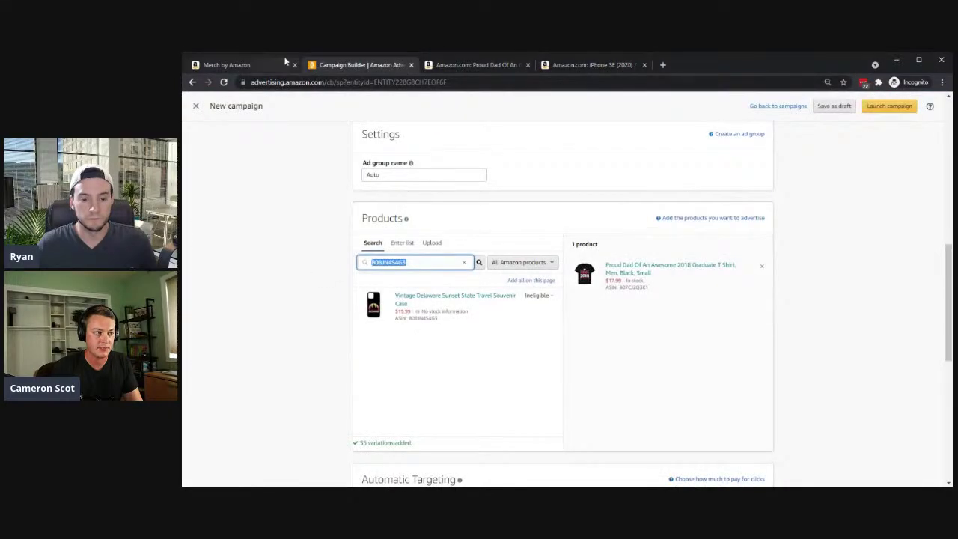
left_click(294, 66)
key("ctrl+v")
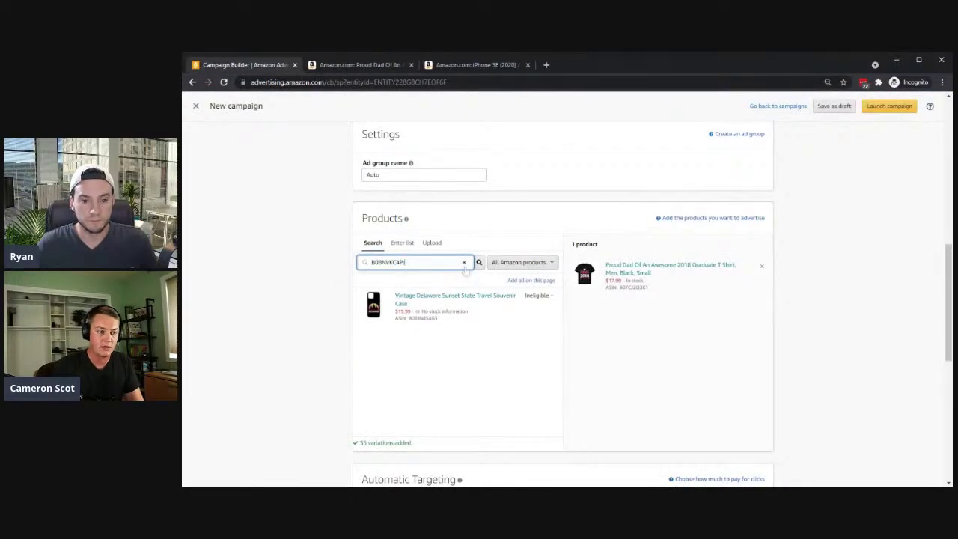
key("Return")
left_click(525, 314)
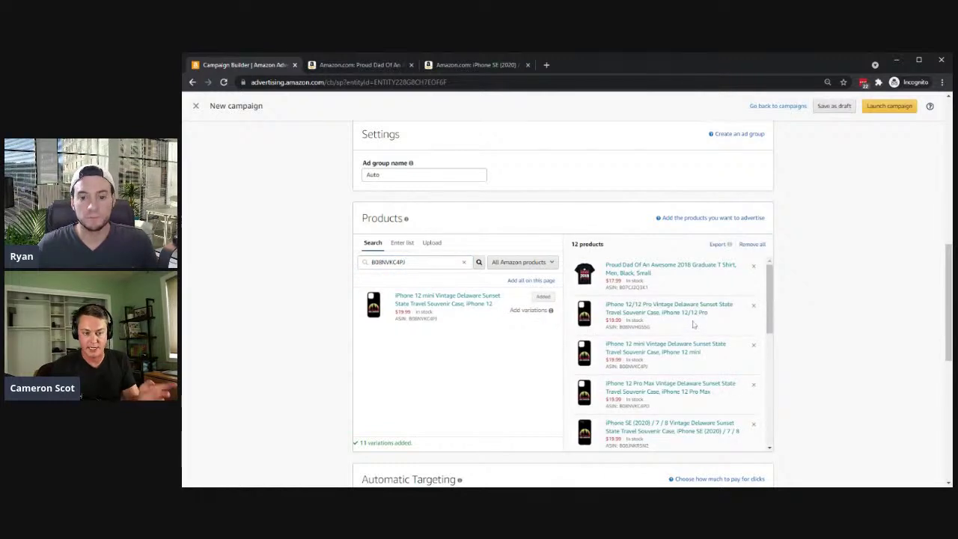
Look through the added phone case variations and remove all products from the ad group.
scroll(693, 324, "down", 3)
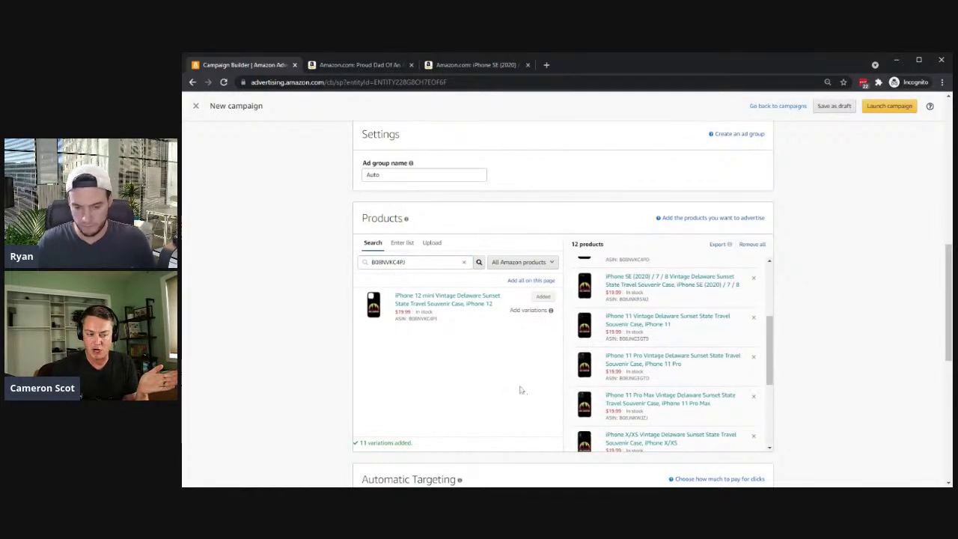
scroll(622, 300, "up", 3)
scroll(703, 353, "up", 3)
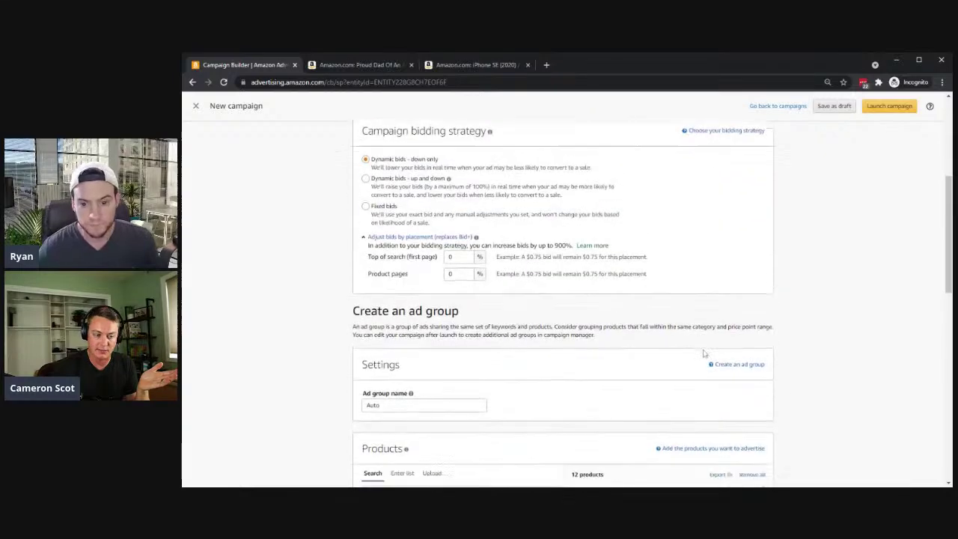
scroll(704, 354, "down", 3)
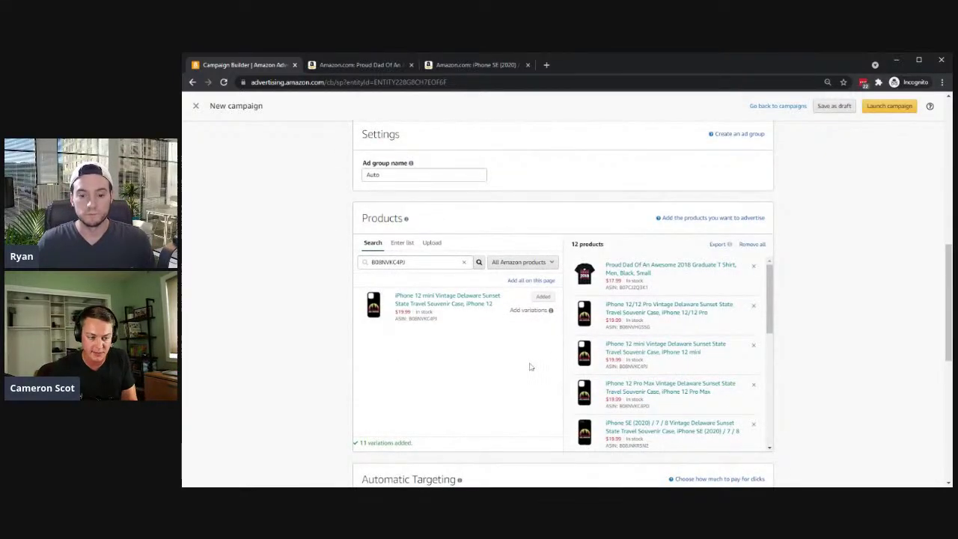
scroll(443, 376, "down", 2)
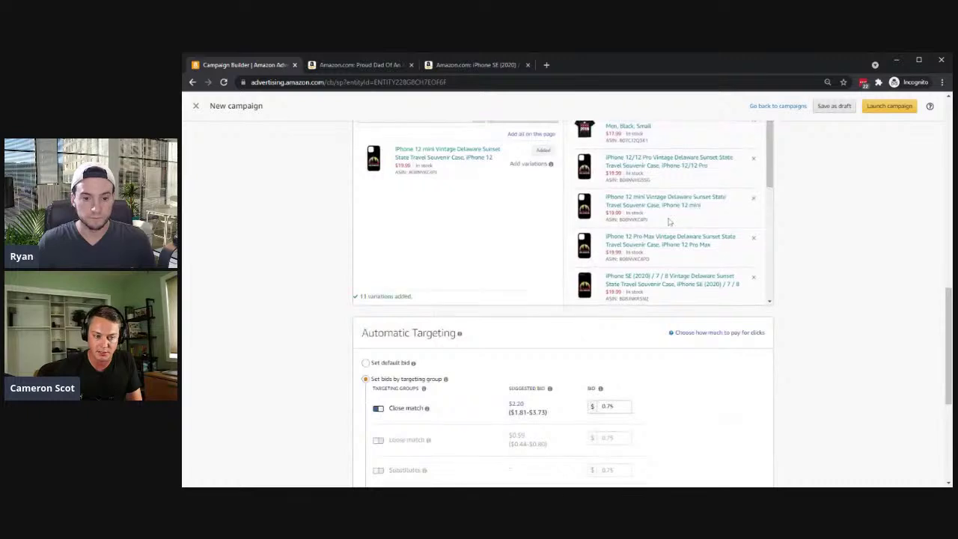
scroll(643, 225, "down", 2)
scroll(657, 233, "up", 2)
scroll(503, 277, "up", 1)
scroll(503, 276, "up", 2)
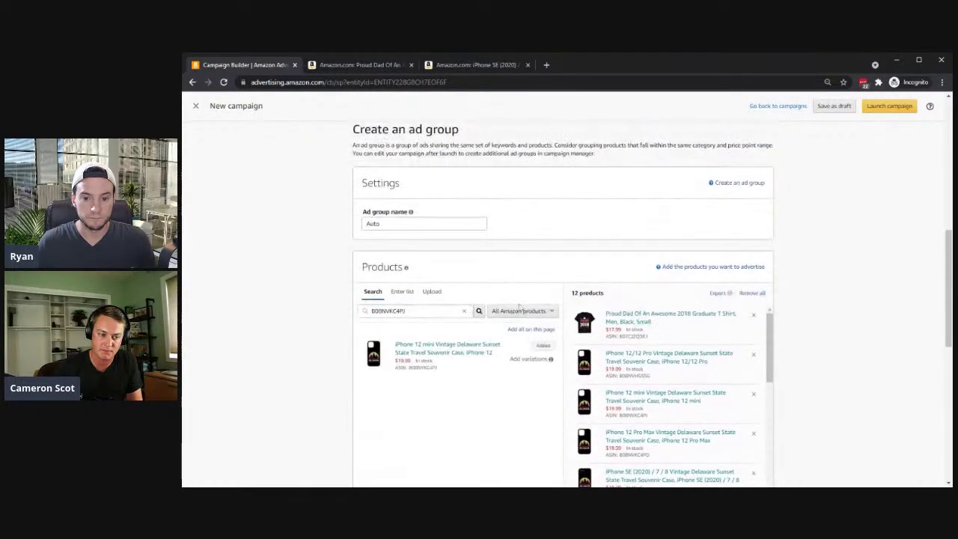
left_click(752, 294)
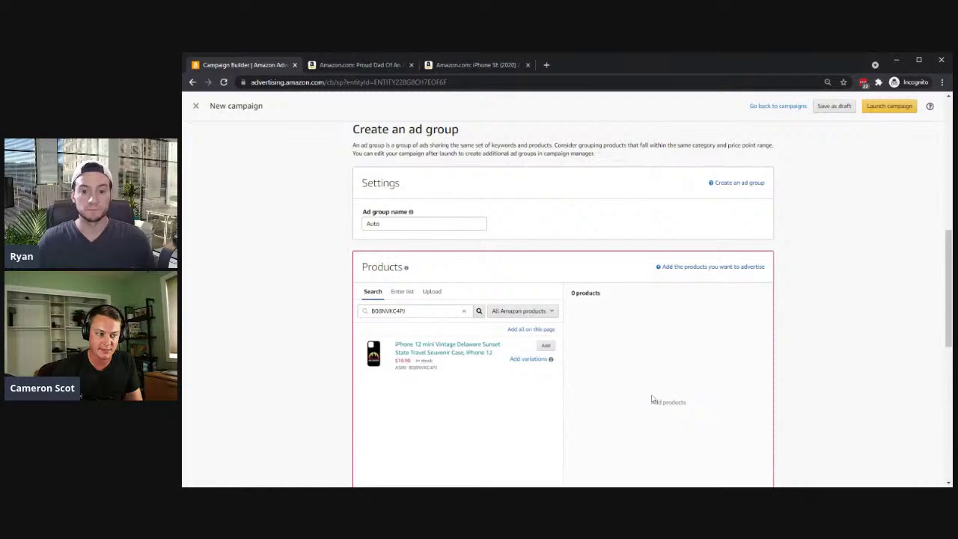
Search for ASIN B07CJ2Q3K1 and add only the single Proud Dad graduate shirt to the ad group.
scroll(524, 366, "down", 1)
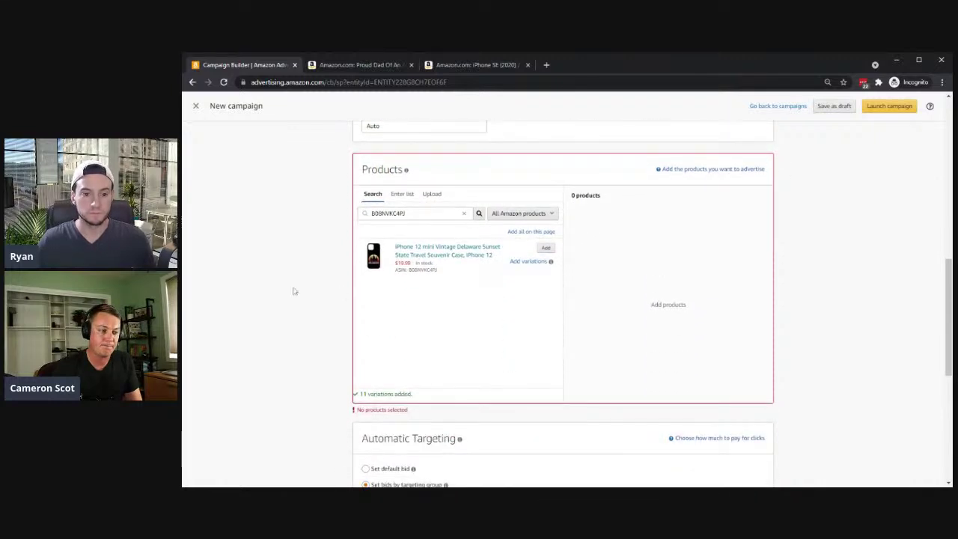
scroll(320, 291, "up", 2)
scroll(484, 310, "down", 2)
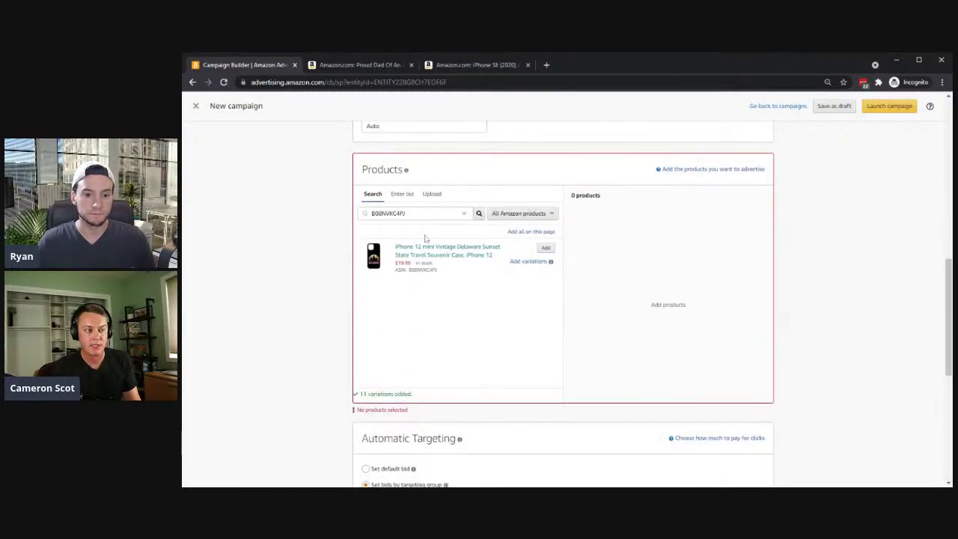
left_click_drag(408, 213, 368, 213)
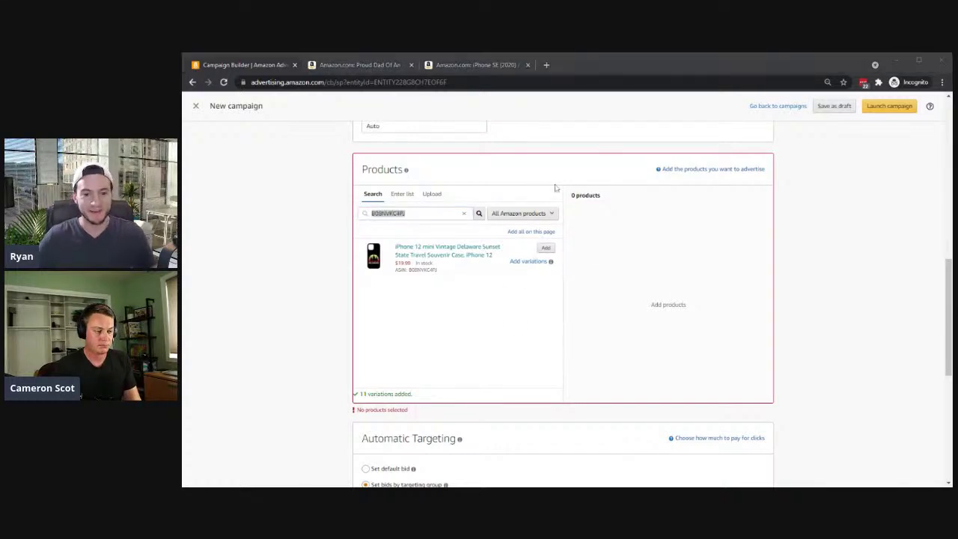
key("alt+Tab")
type("B07CJ2Q3K1")
key("Return")
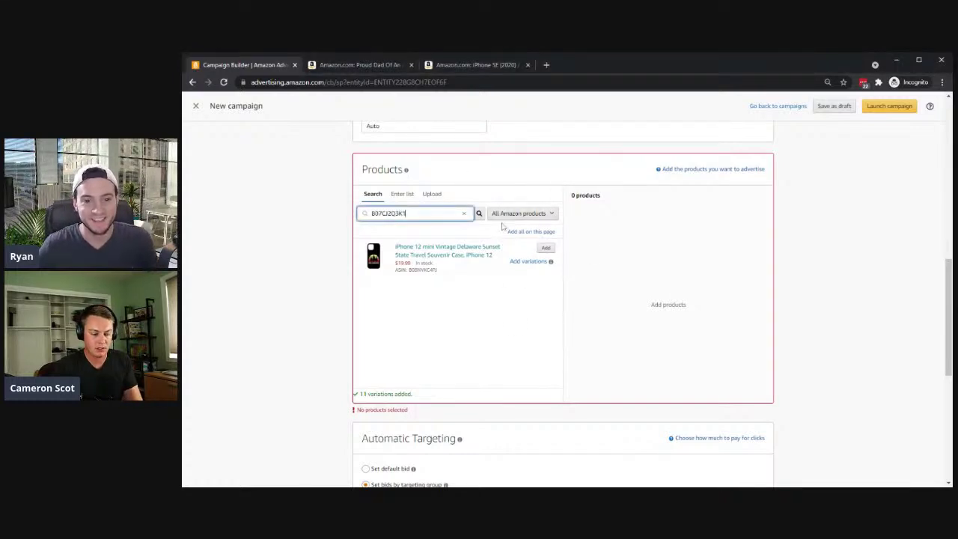
left_click(546, 247)
Set the automatic targeting bids by targeting group and turn on Loose match, Substitutes and Complements in addition to Close match.
scroll(324, 304, "down", 4)
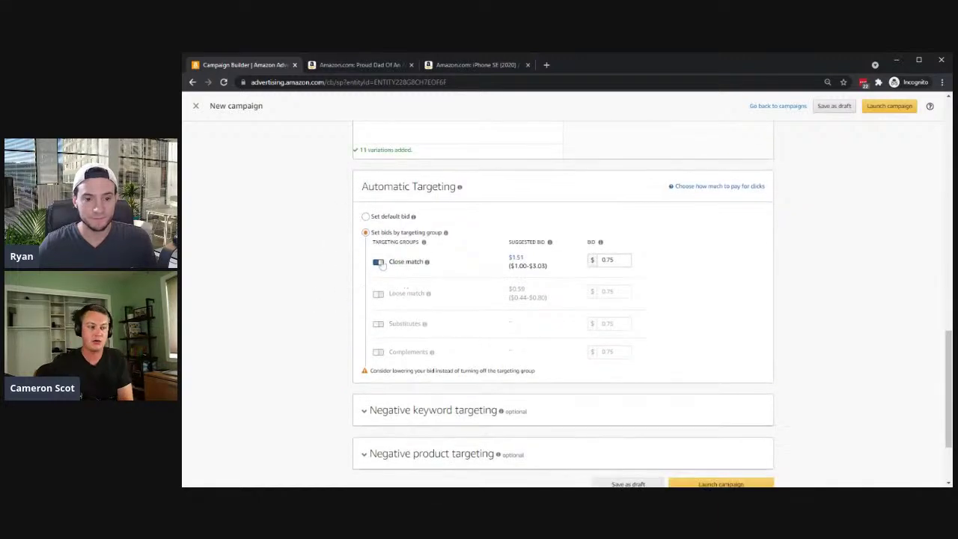
left_click(397, 217)
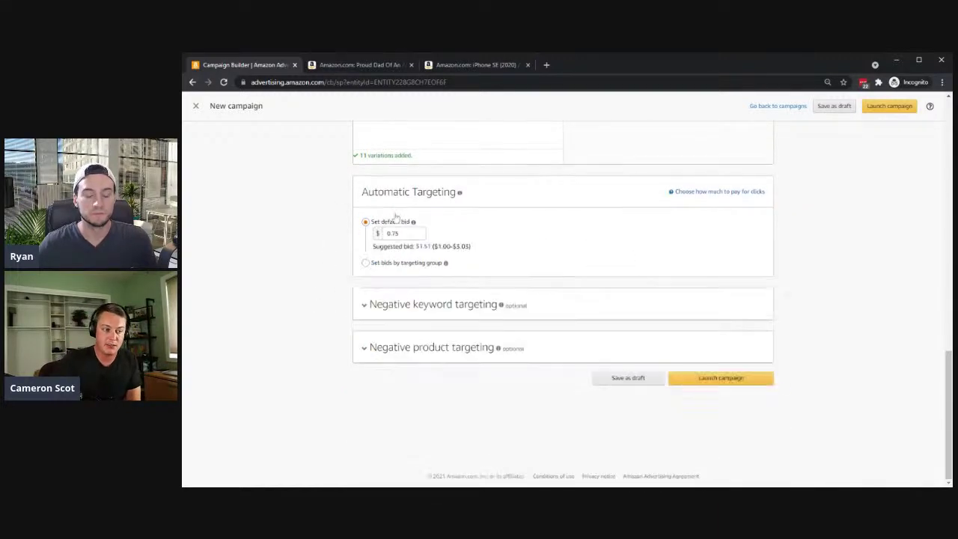
left_click(397, 267)
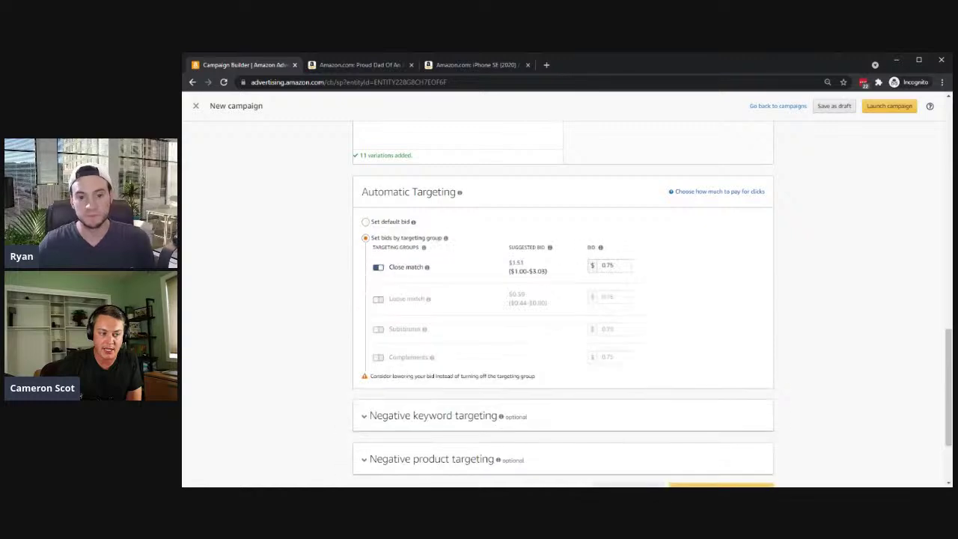
left_click(378, 330)
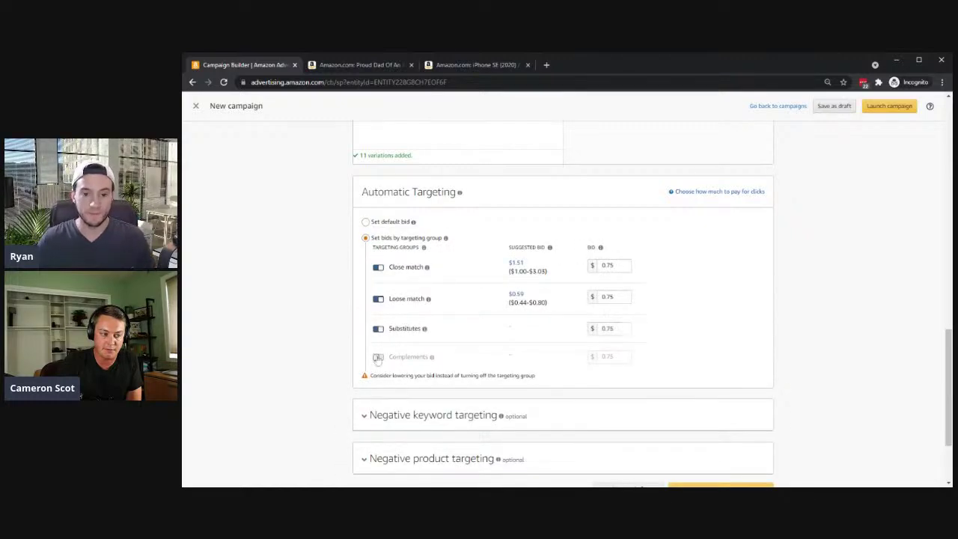
left_click(378, 357)
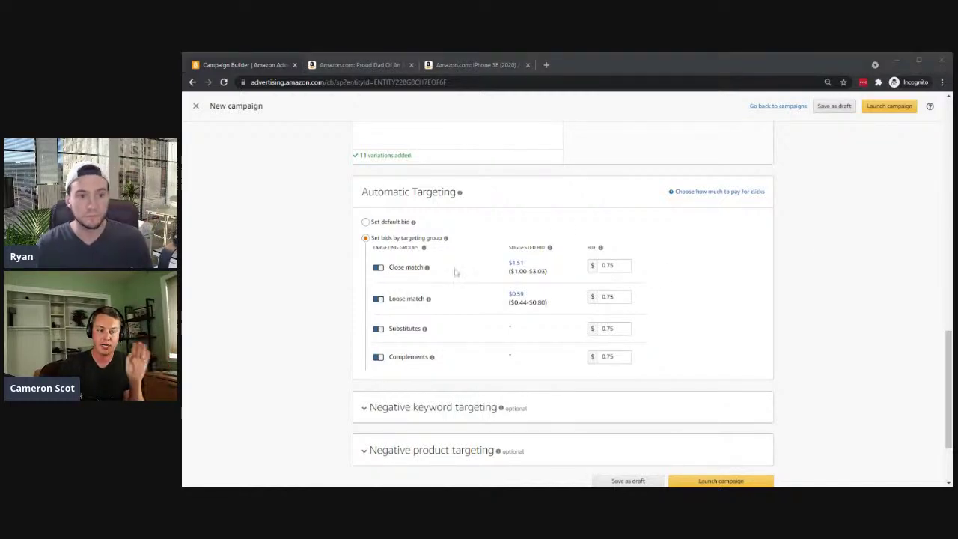
Examine the four automatic targeting groups and read the explanations for Substitutes, Close match and Complements.
left_click(339, 289)
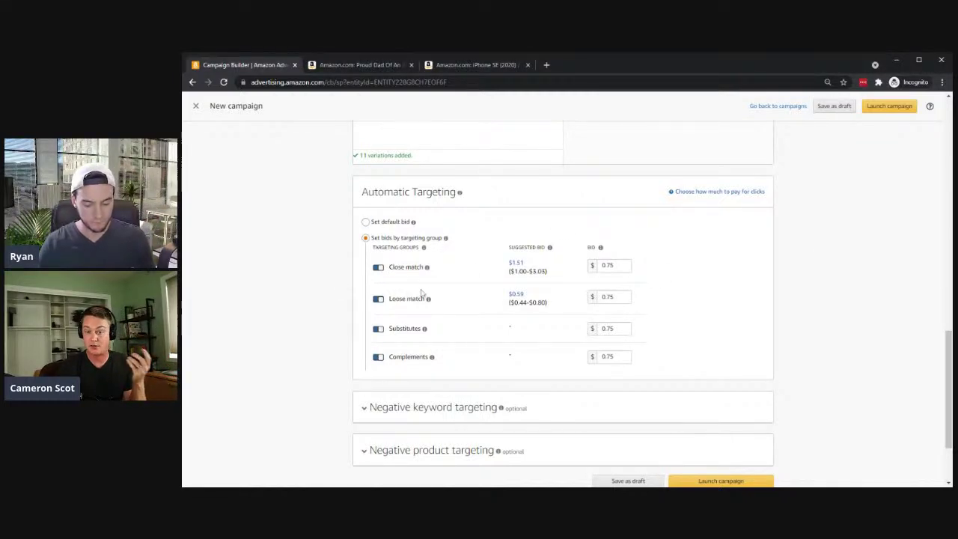
left_click_drag(446, 275, 419, 276)
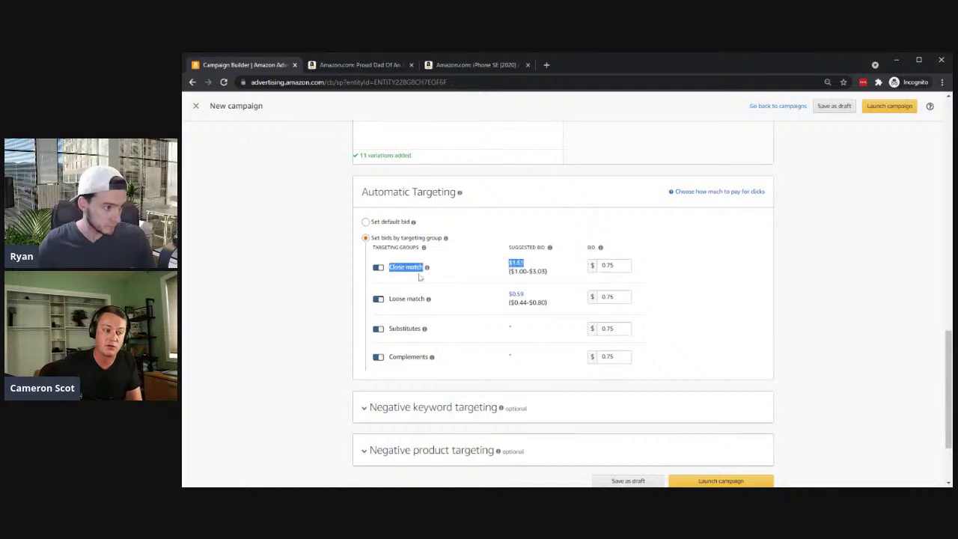
left_click(362, 271)
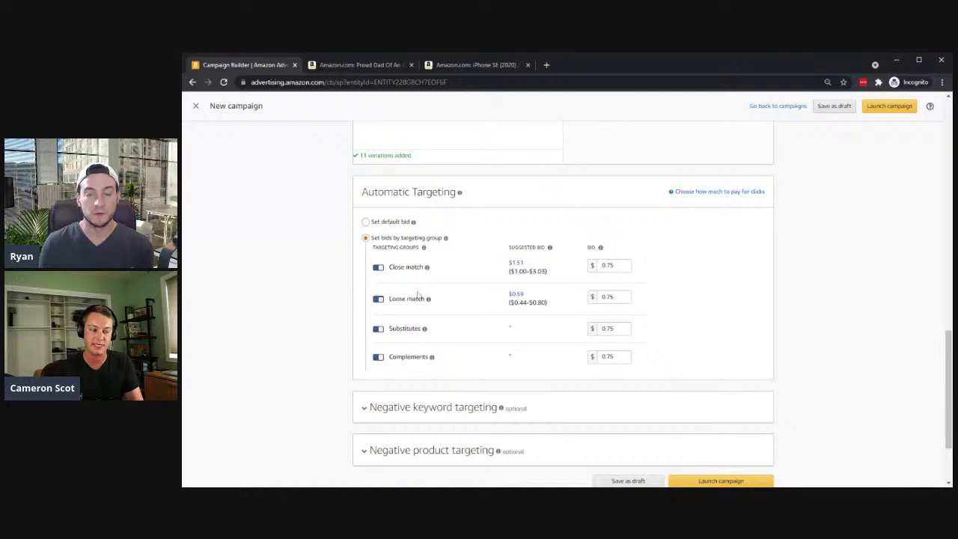
mouse_move(426, 299)
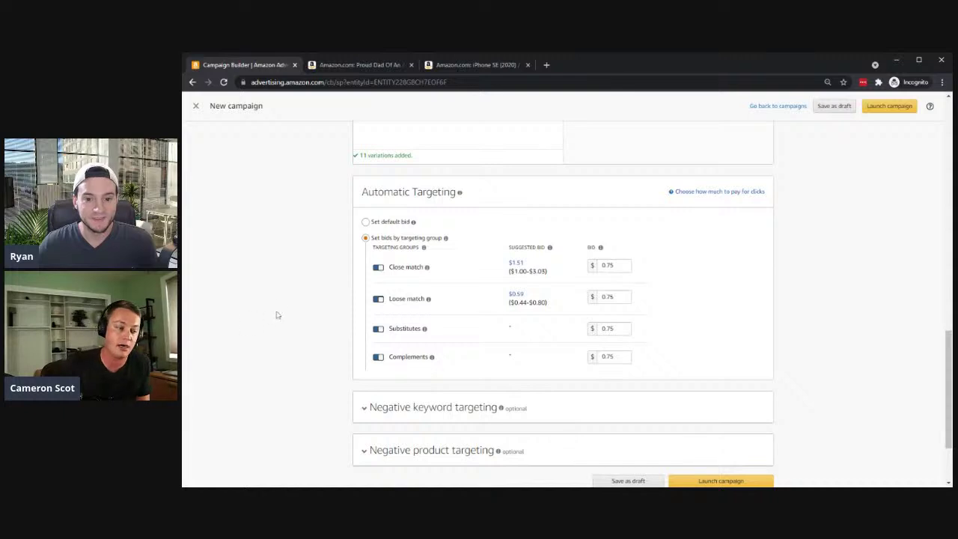
left_click_drag(460, 345, 389, 328)
left_click(424, 328)
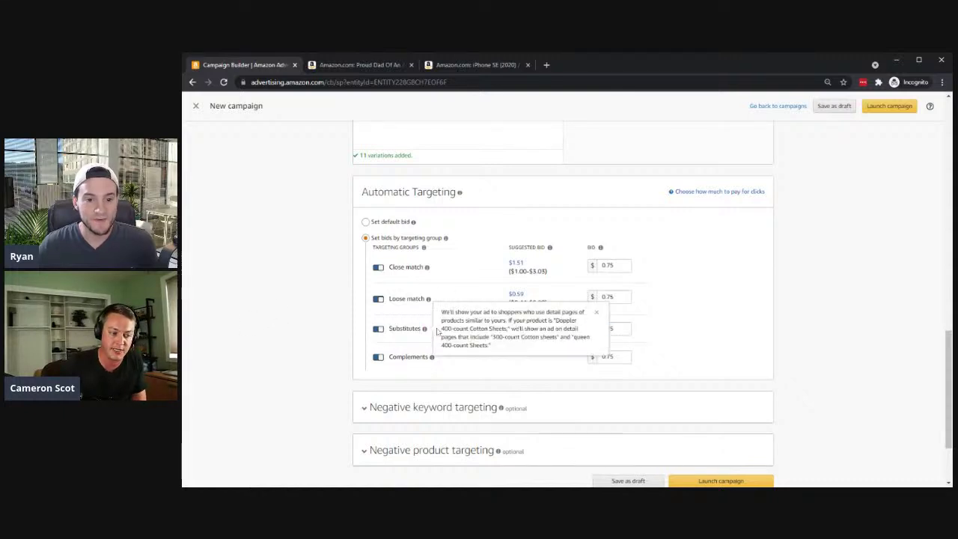
left_click_drag(446, 364, 407, 357)
left_click(313, 341)
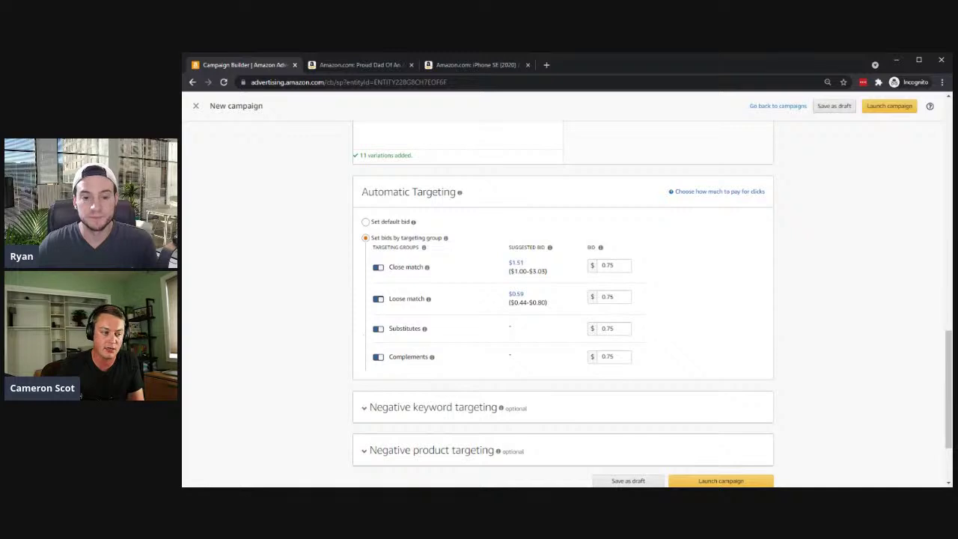
mouse_move(429, 275)
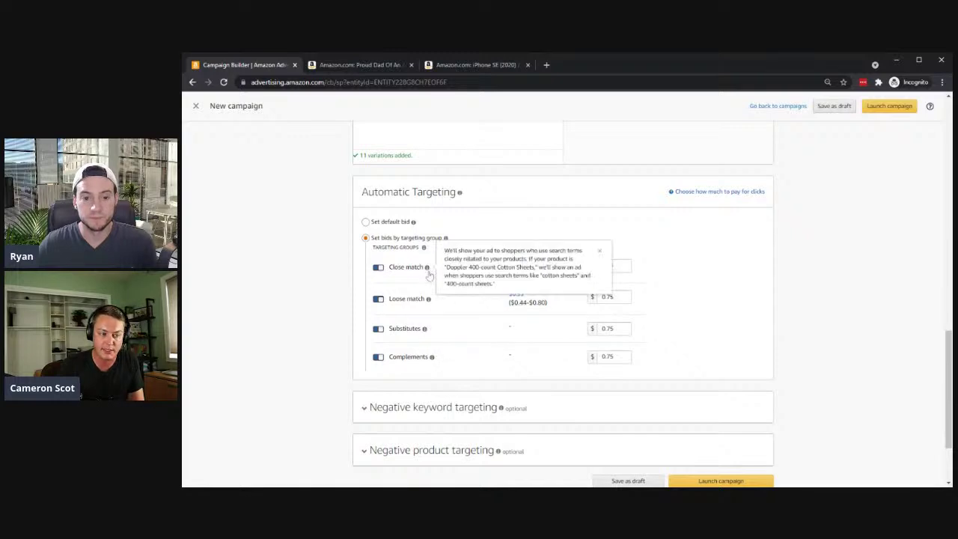
scroll(421, 314, "down", 2)
mouse_move(430, 259)
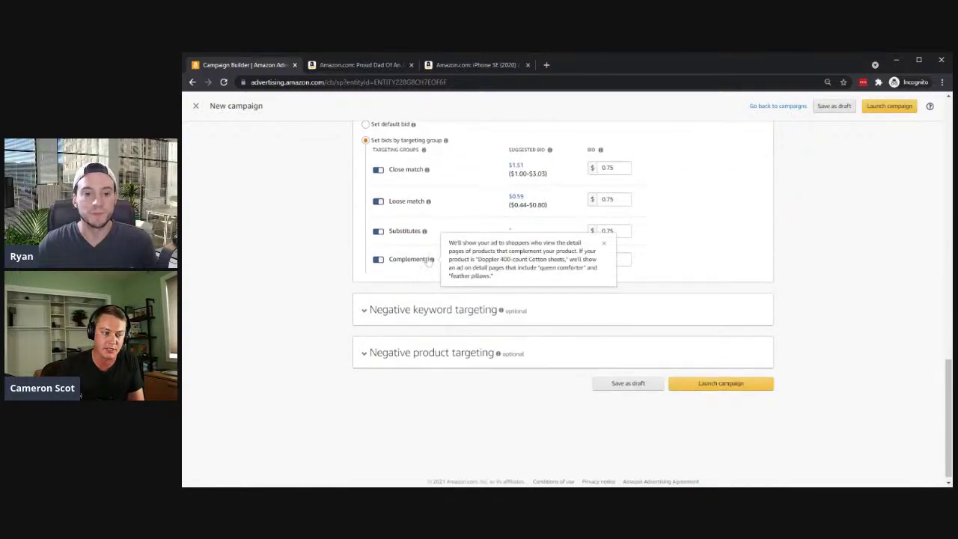
Try the single default bid option for automatic targeting, and return to setting bids by targeting group.
scroll(347, 272, "up", 2)
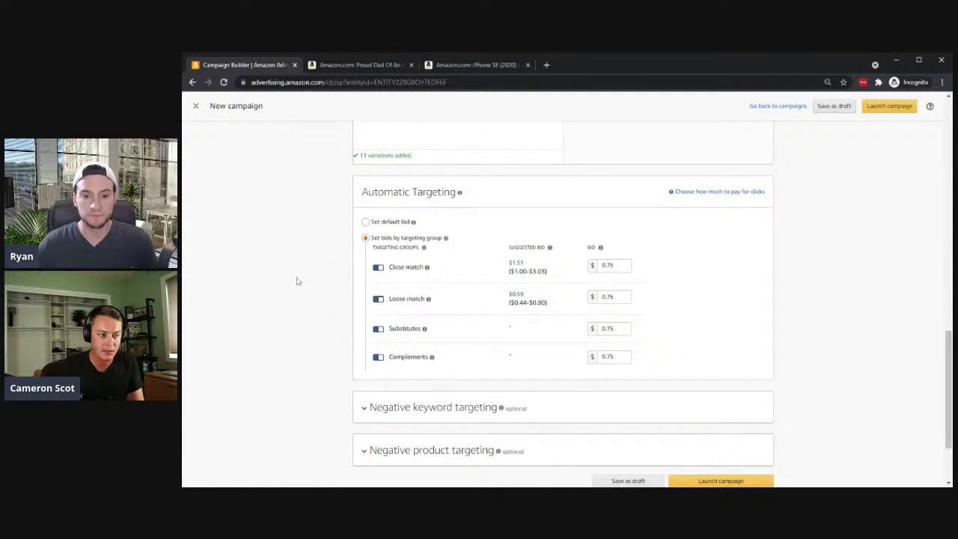
left_click(365, 221)
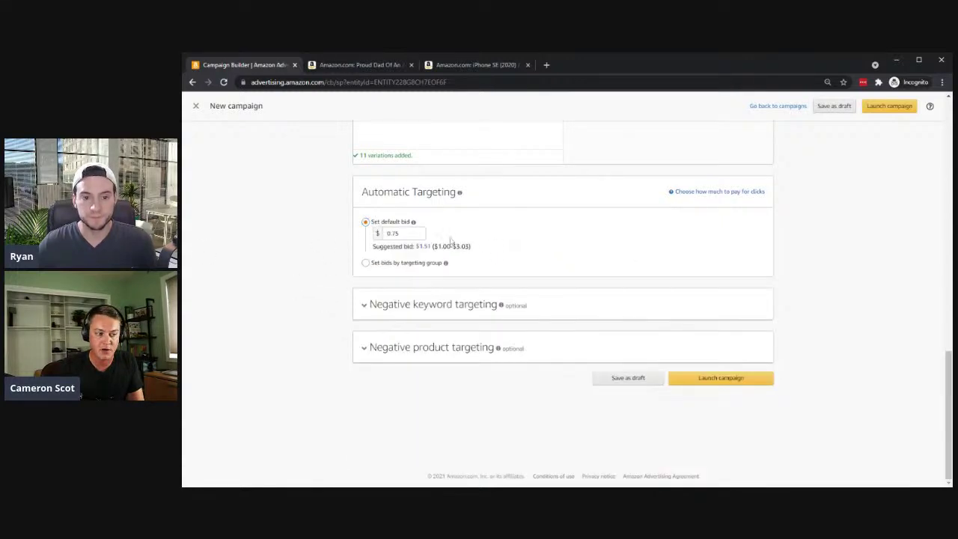
left_click(366, 262)
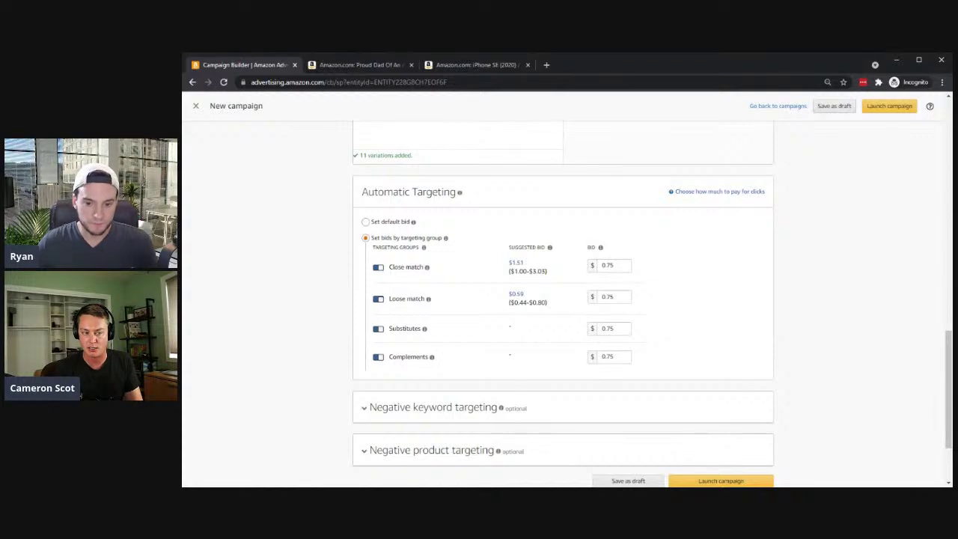
Turn off the Complements targeting group in the automatic targeting settings.
left_click(610, 264)
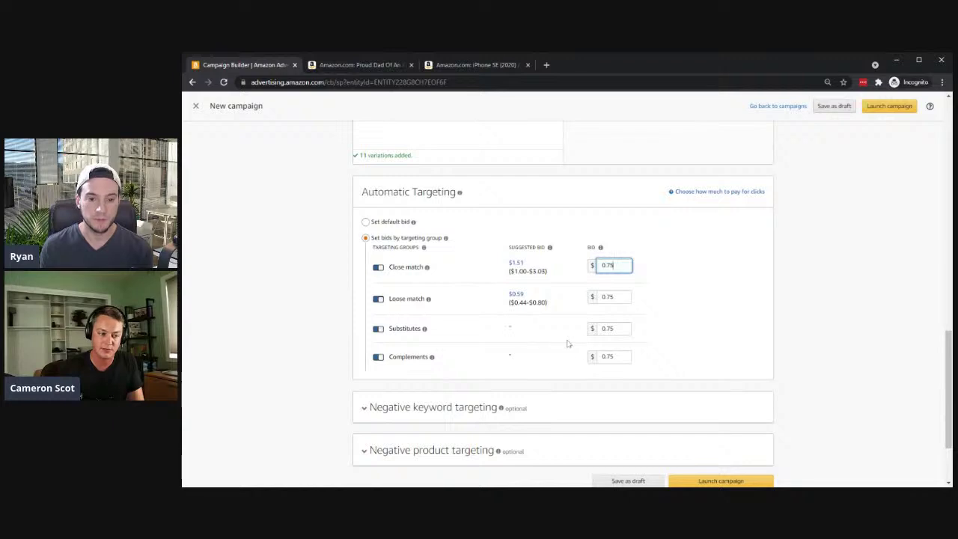
left_click(379, 359)
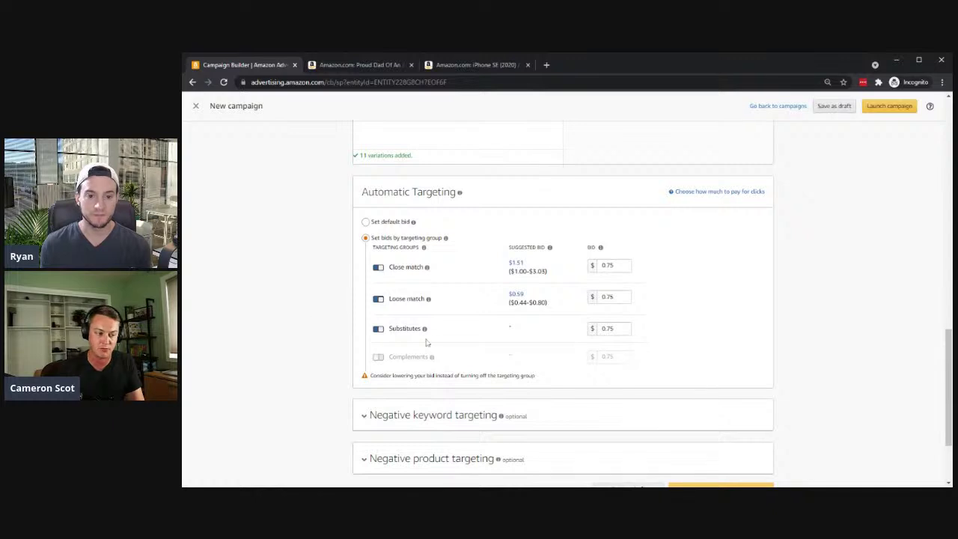
mouse_move(425, 329)
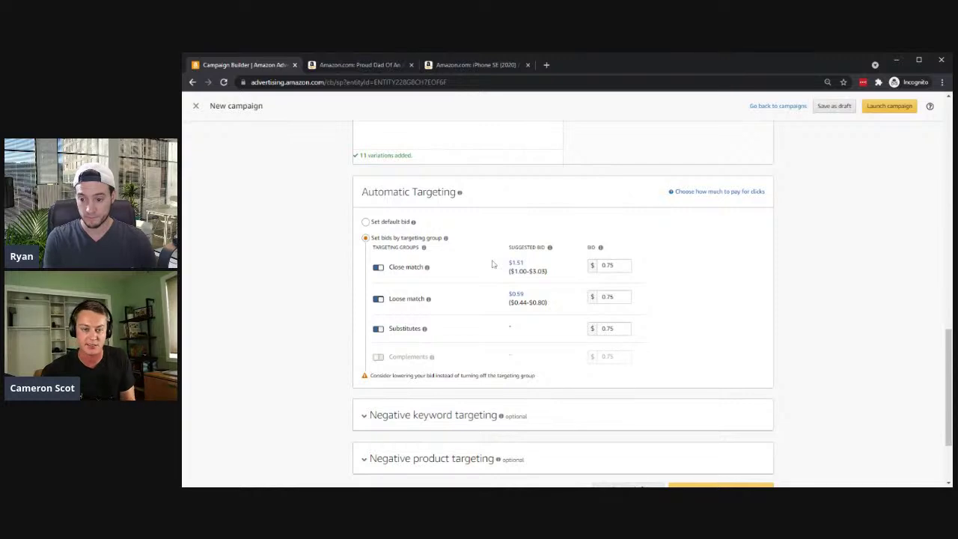
mouse_move(427, 268)
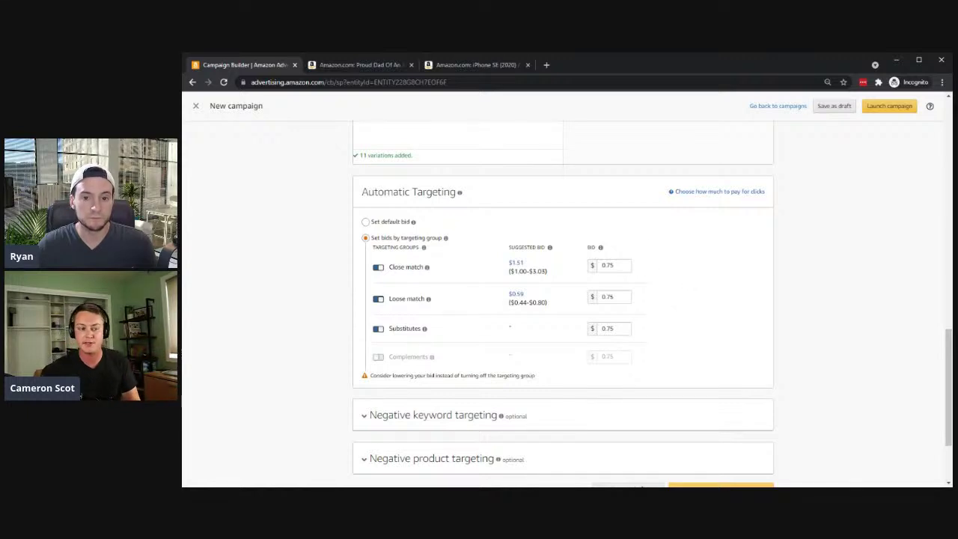
Lower the Close match bid to $0.05.
left_click(609, 265)
left_click_drag(613, 265, 591, 273)
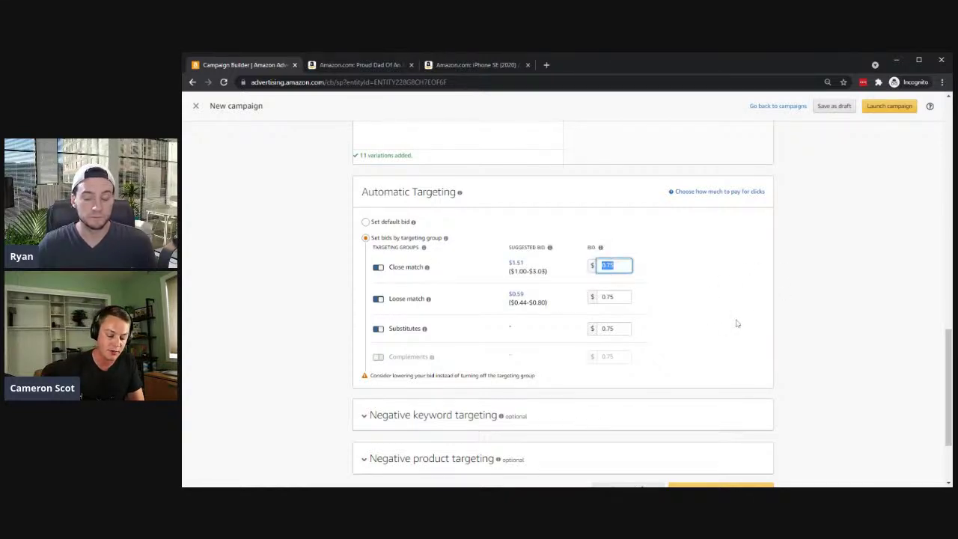
type("0")
type(".02")
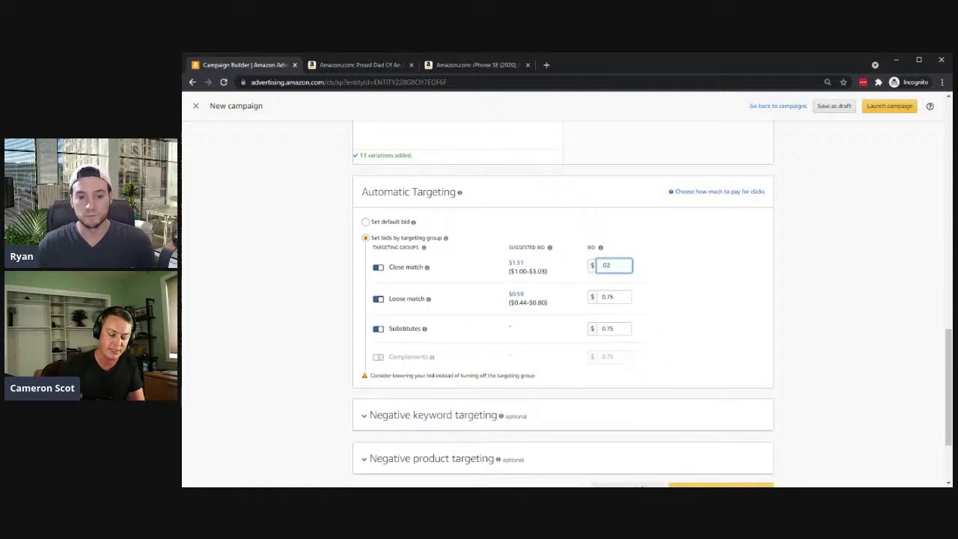
key("ctrl+a")
type("0.05")
left_click(731, 296)
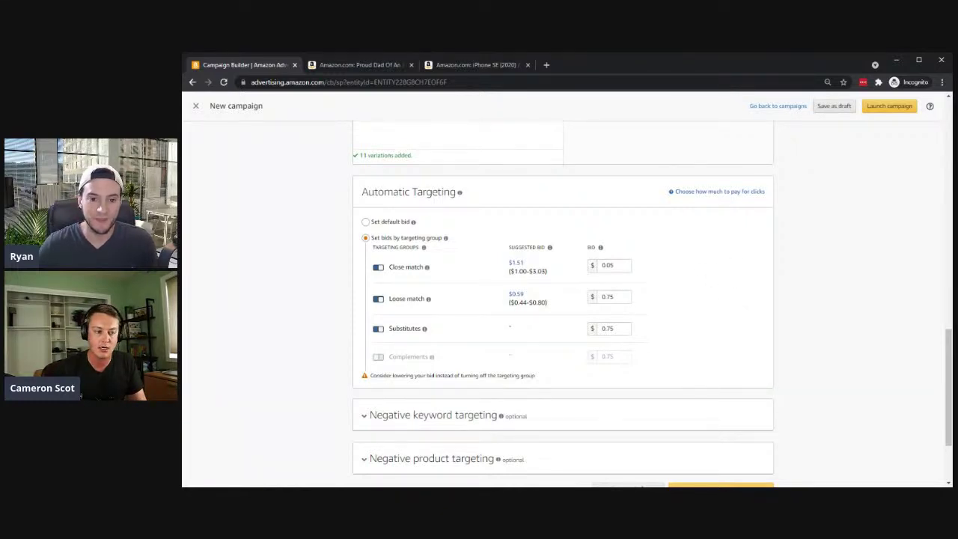
Set the Close match bid to $0.50.
left_click(611, 265)
left_click_drag(606, 265, 611, 265)
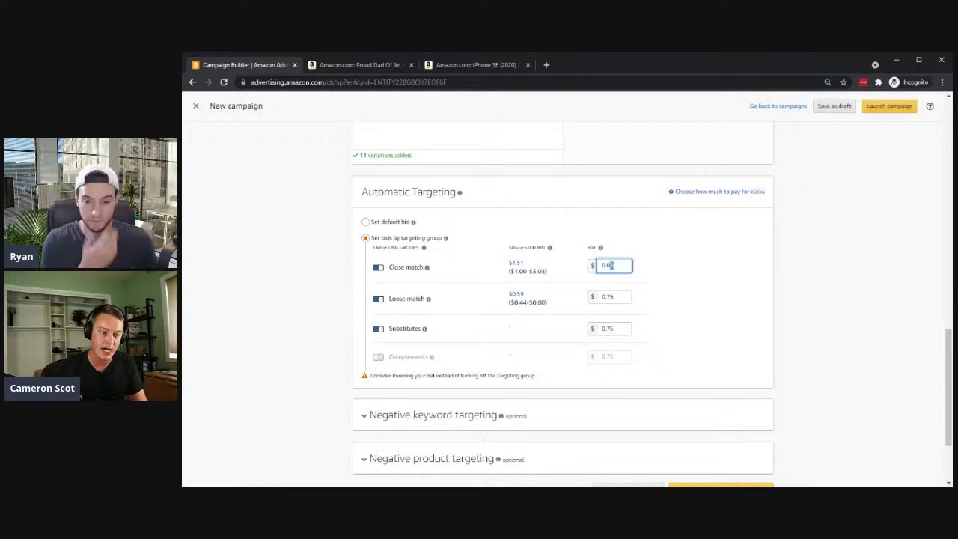
scroll(500, 235, "up", 3)
scroll(387, 156, "up", 2)
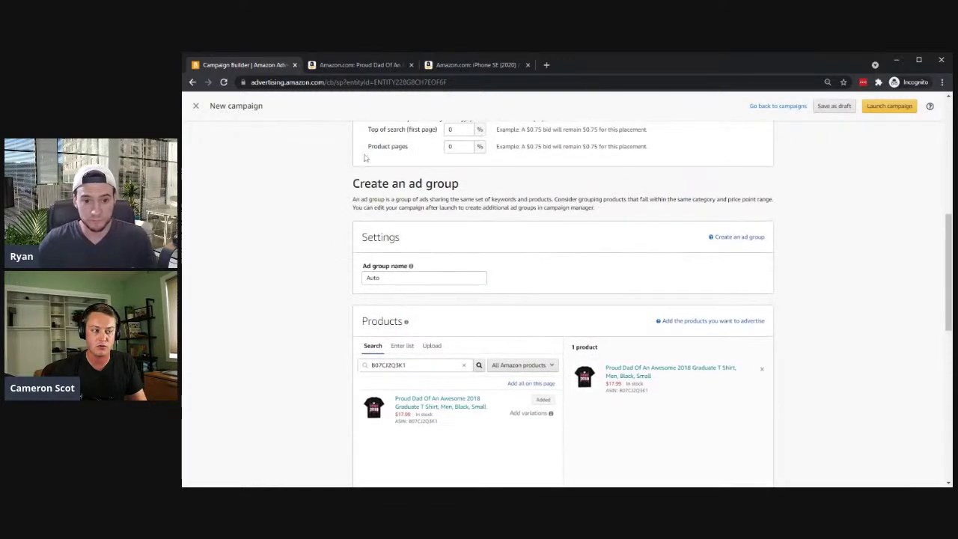
scroll(402, 222, "down", 6)
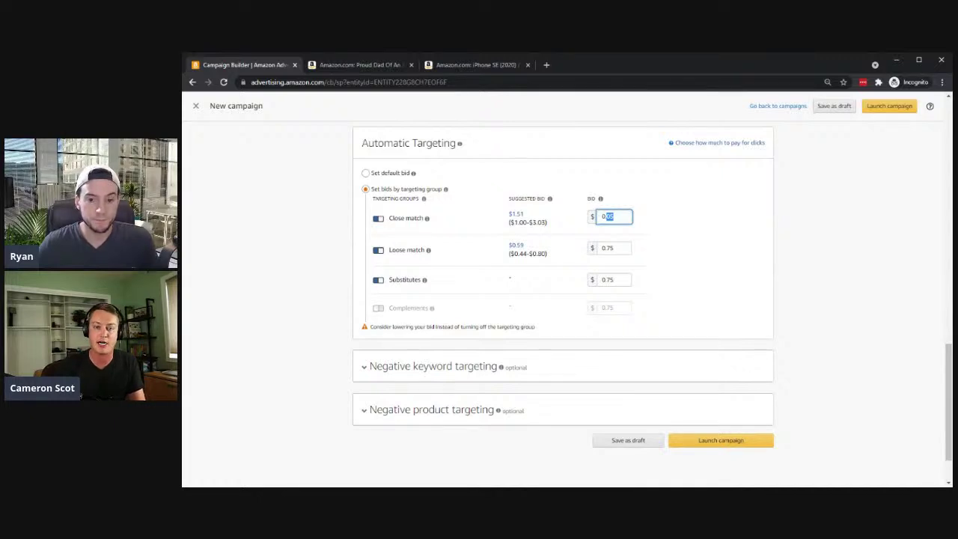
left_click(632, 217)
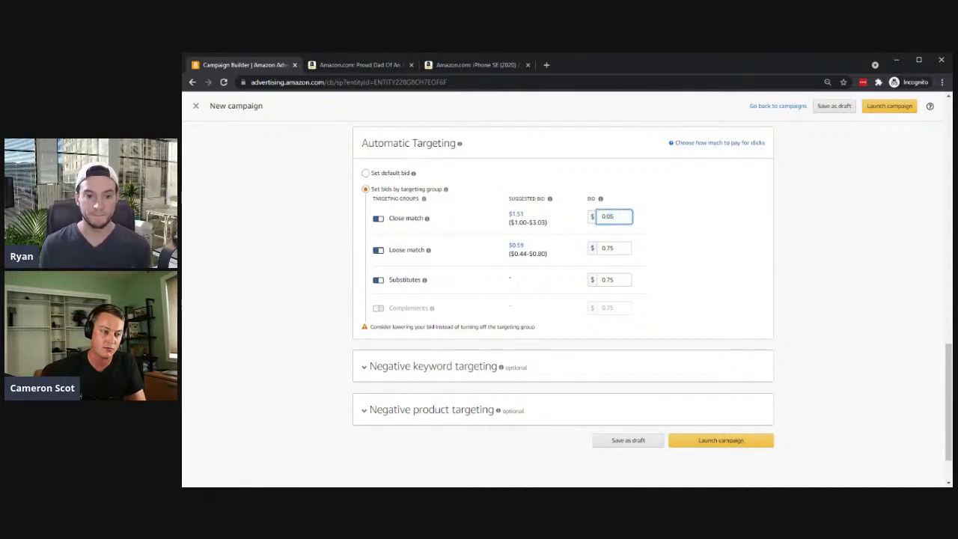
type("50")
left_click(656, 224)
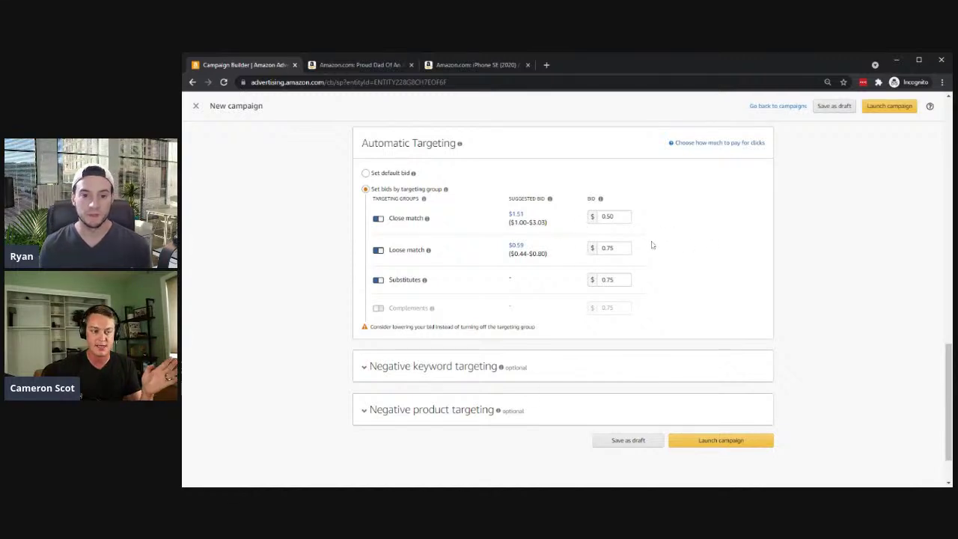
left_click(612, 216)
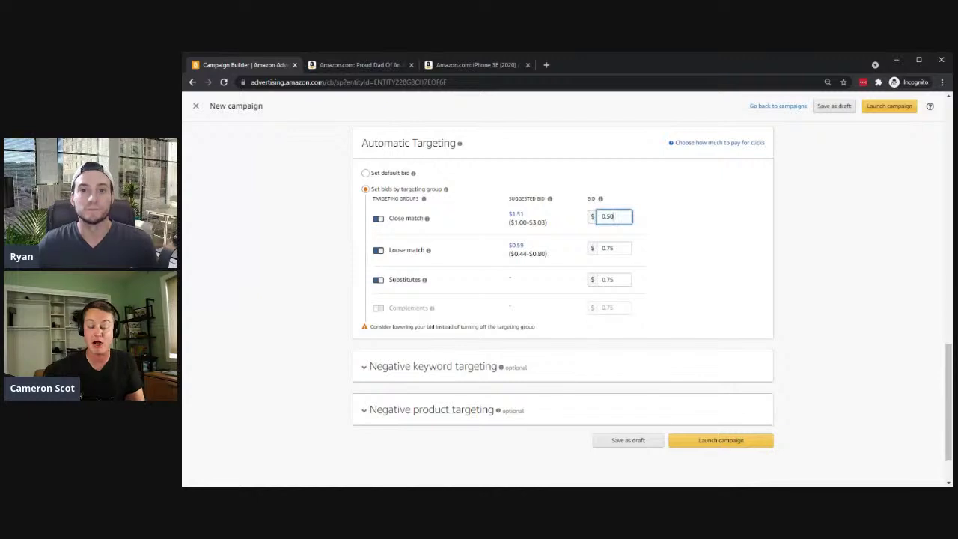
left_click(799, 273)
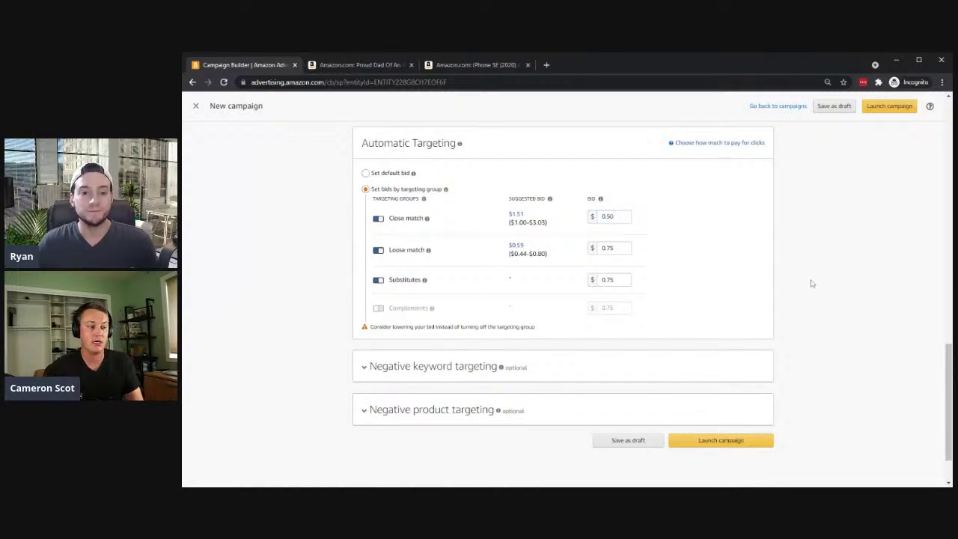
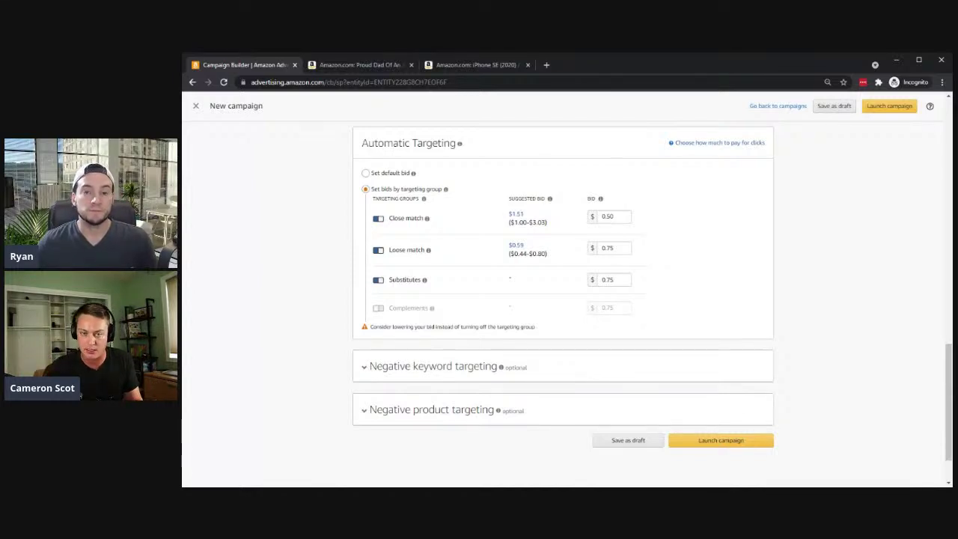
left_click_drag(280, 259, 293, 264)
left_click(307, 247)
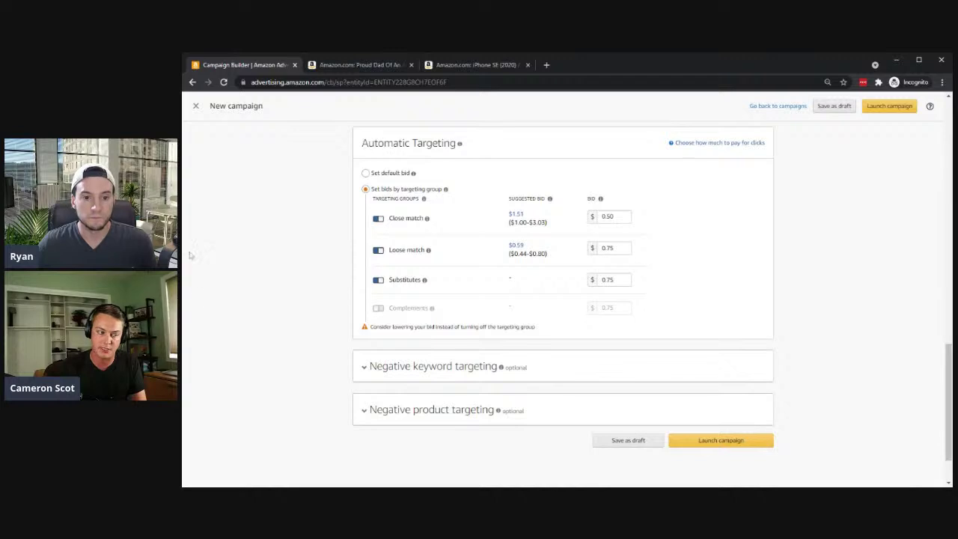
left_click_drag(297, 233, 285, 243)
left_click(272, 260)
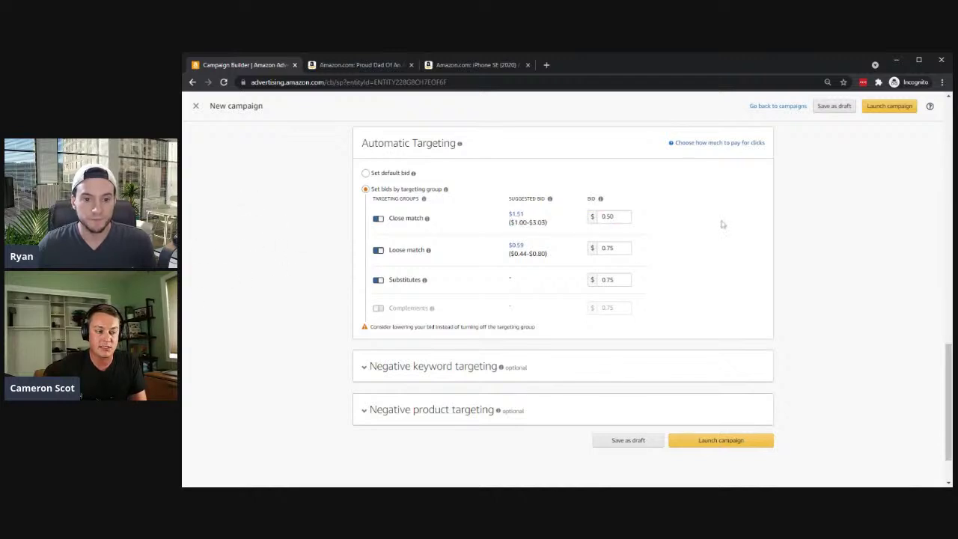
scroll(487, 261, "up", 1)
scroll(486, 261, "down", 2)
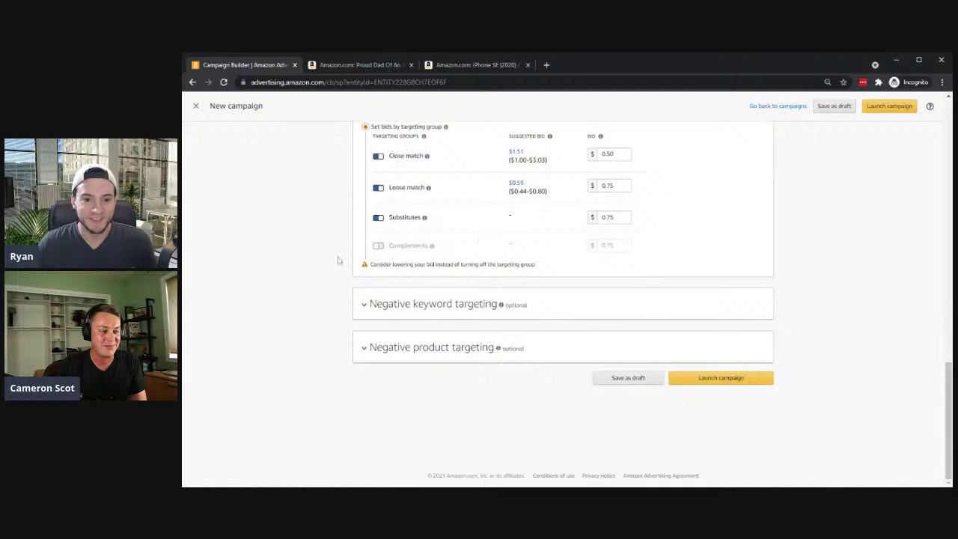
Set the targeting group bids to $0.50 for Close match, $0.50 for Loose match and $0.25 for Substitutes.
scroll(397, 232, "up", 2)
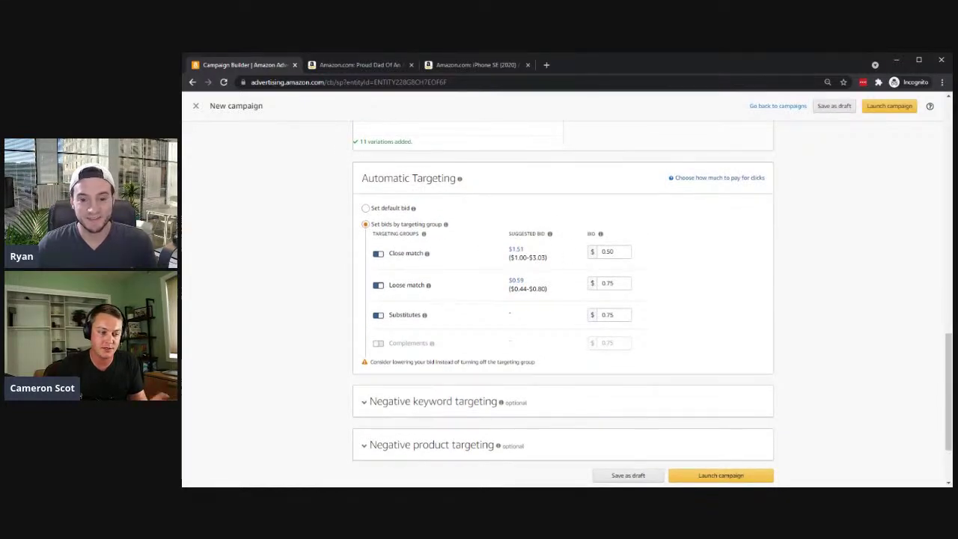
left_click(609, 253)
double_click(609, 252)
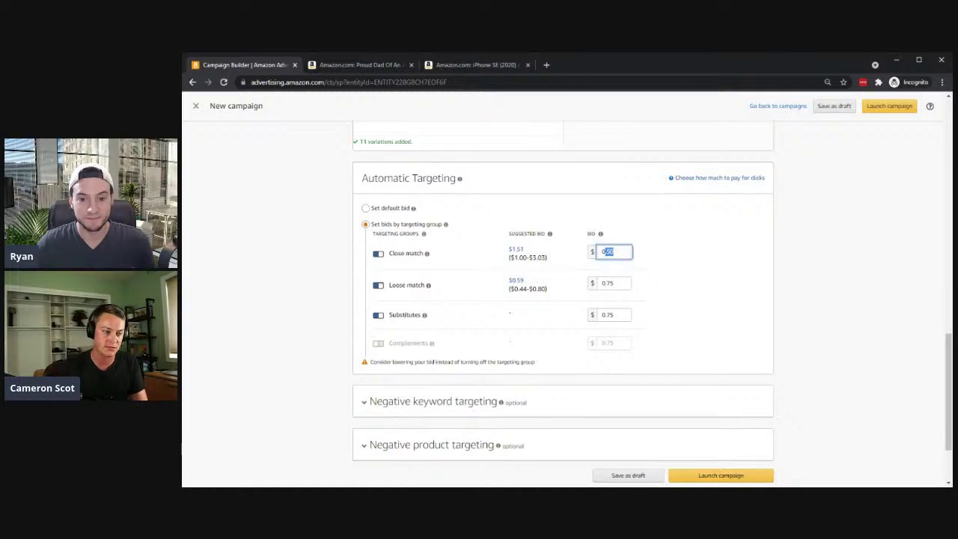
type("0.50")
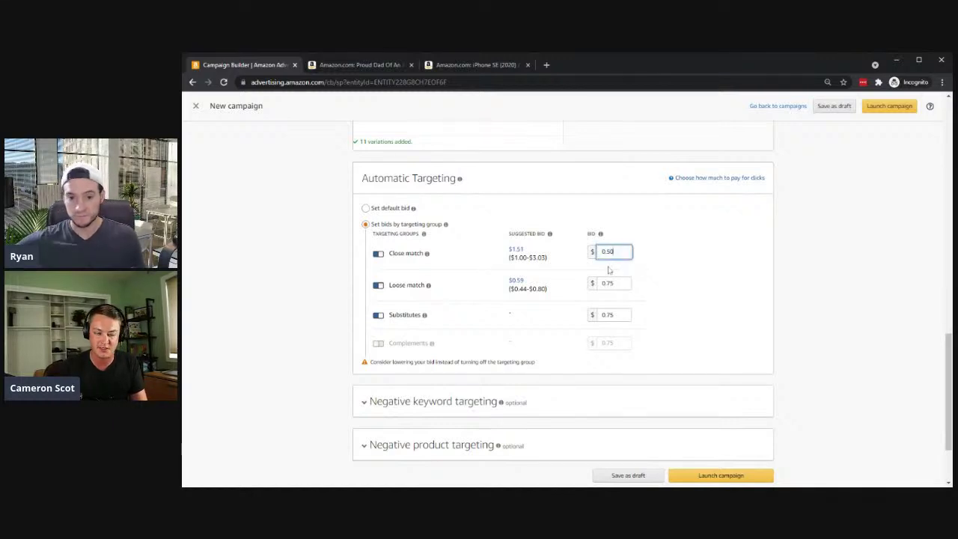
key("Tab")
key("BackSpace")
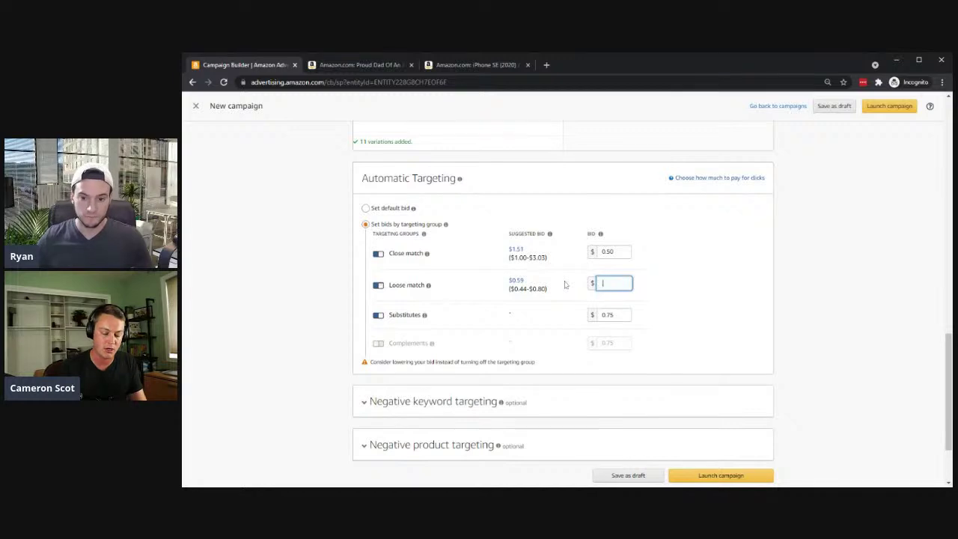
key("Tab")
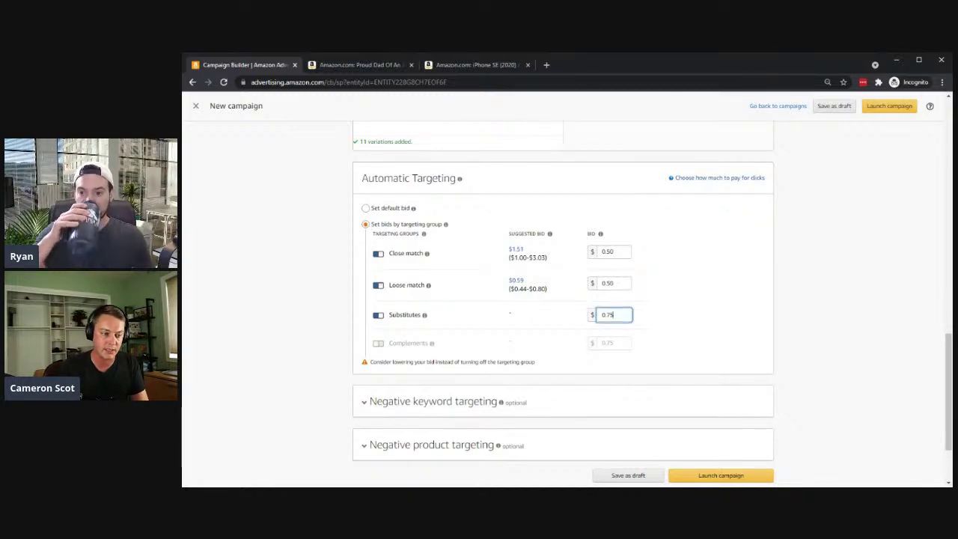
type(".25")
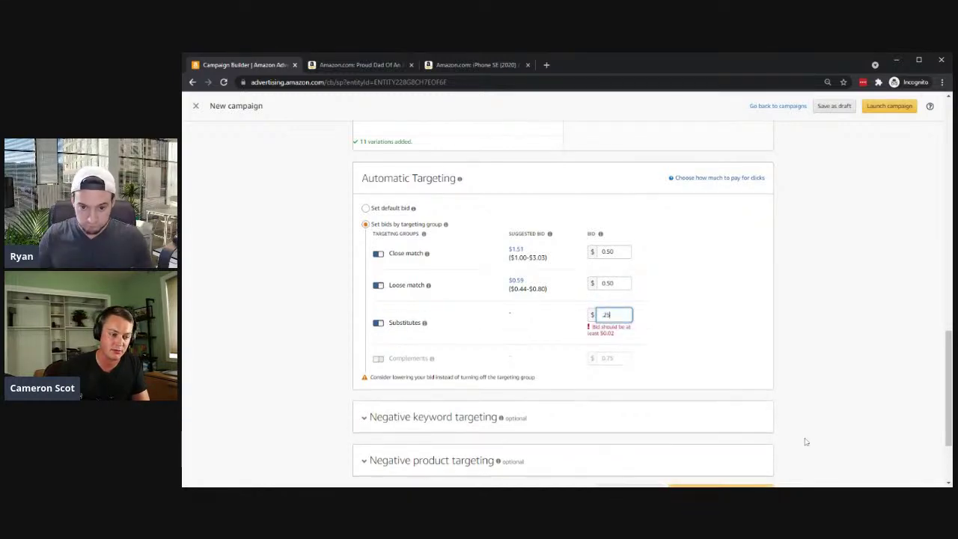
key("Tab")
left_click(824, 288)
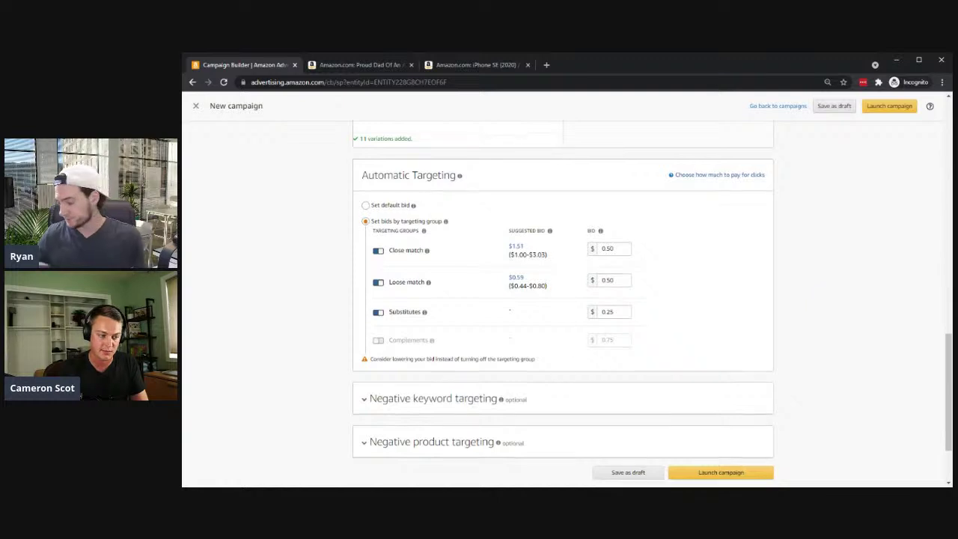
Review the campaign from its name, budget and bidding strategy through the advertised product to the targeting group bids.
scroll(414, 352, "down", 1)
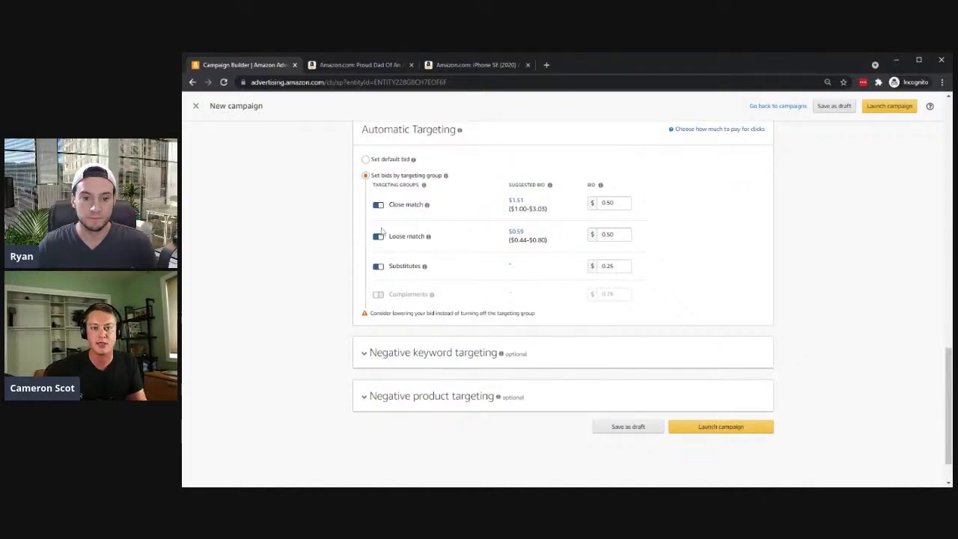
scroll(330, 263, "up", 3)
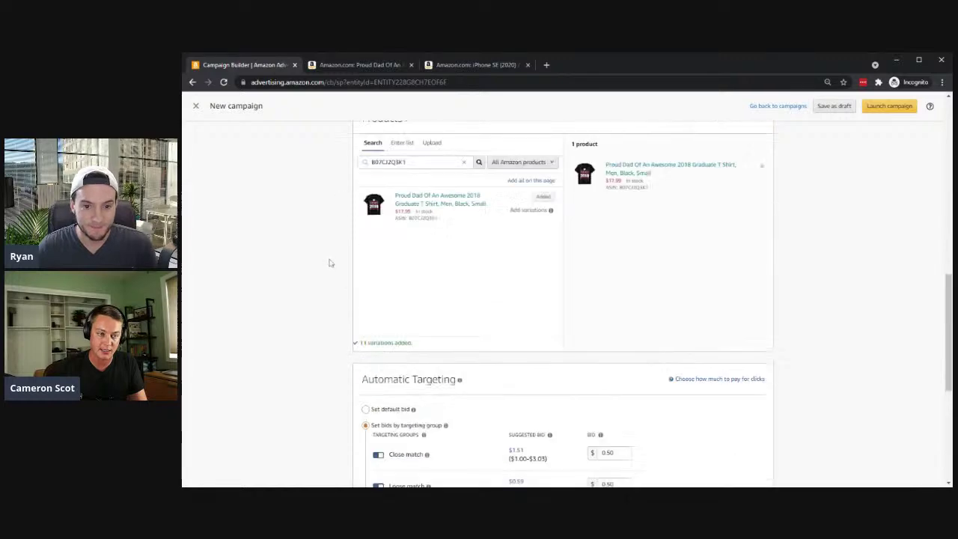
scroll(327, 257, "down", 5)
scroll(320, 258, "up", 15)
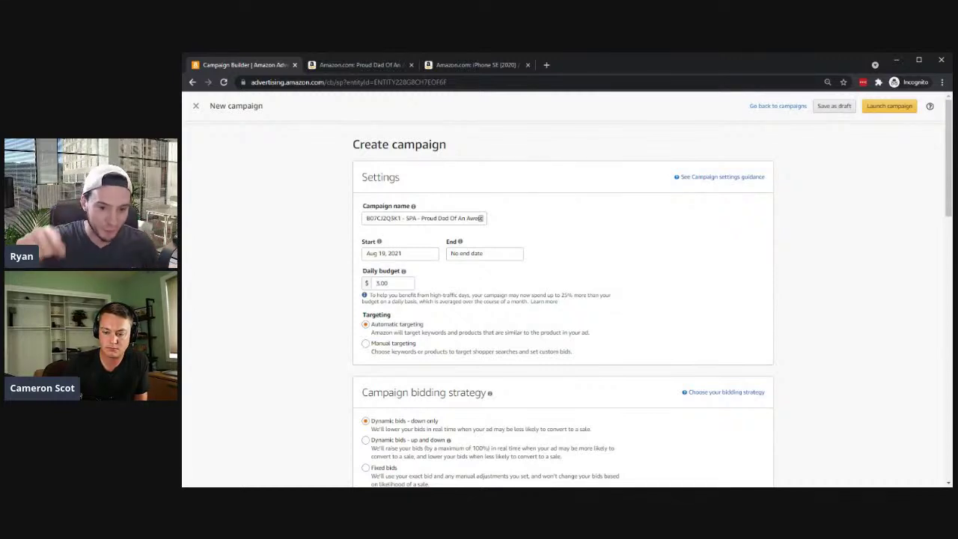
scroll(616, 312, "down", 20)
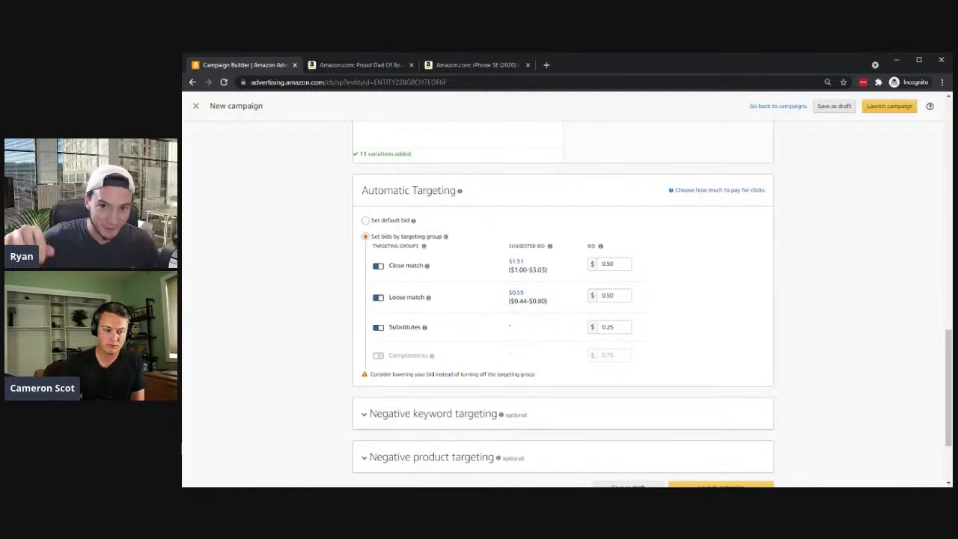
double_click(610, 263)
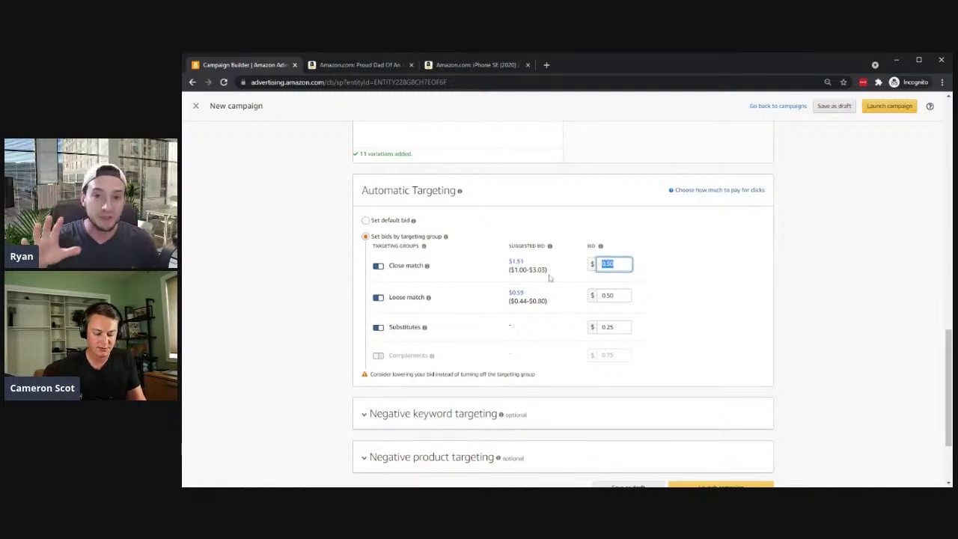
Set the automatic targeting bids for Close match, Loose match and Substitutes to $0.05 each.
type(".005")
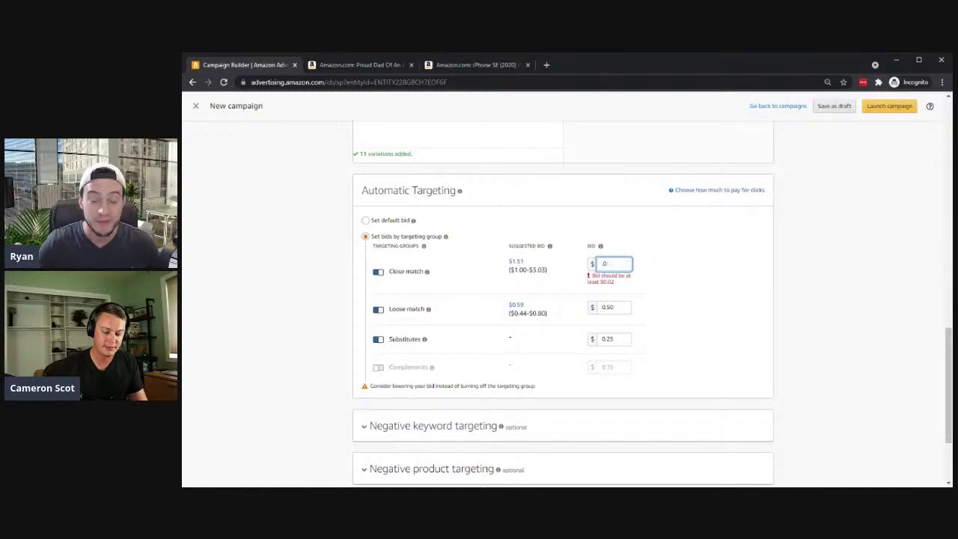
key("Tab")
key("Tab")
key("Tab")
type(".05")
key("Tab")
key("Tab")
key("Tab")
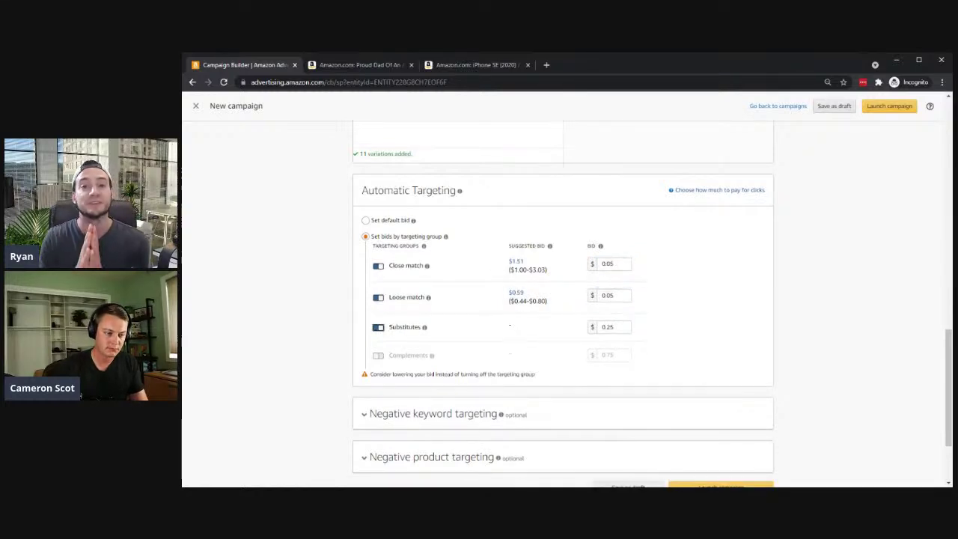
type("05")
left_click(801, 352)
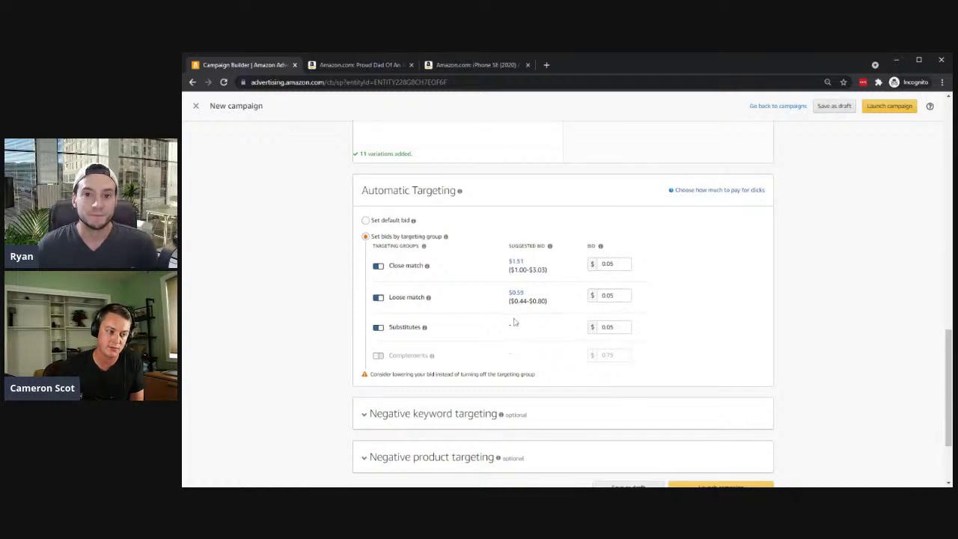
Review the new campaign's products and automatic targeting bids, and launch the campaign.
scroll(449, 302, "up", 2)
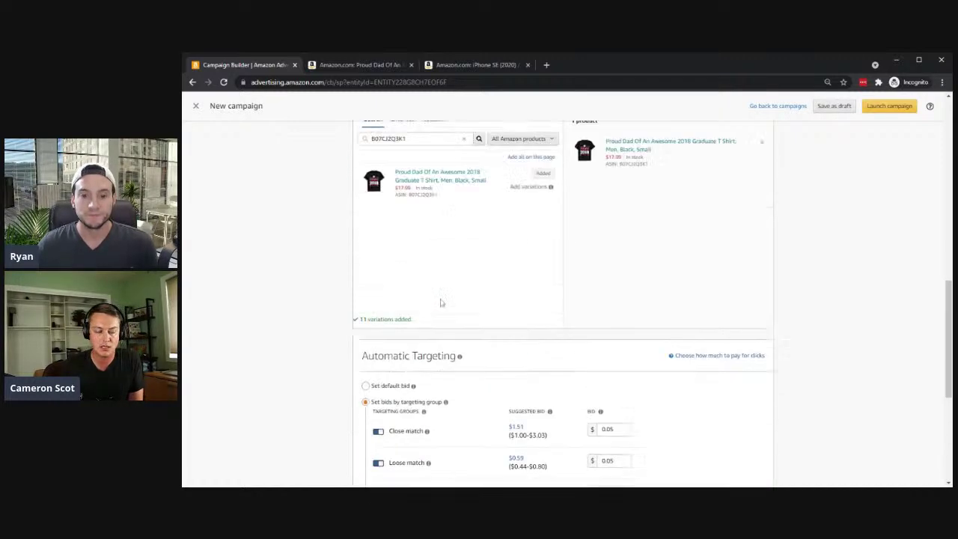
scroll(441, 301, "down", 2)
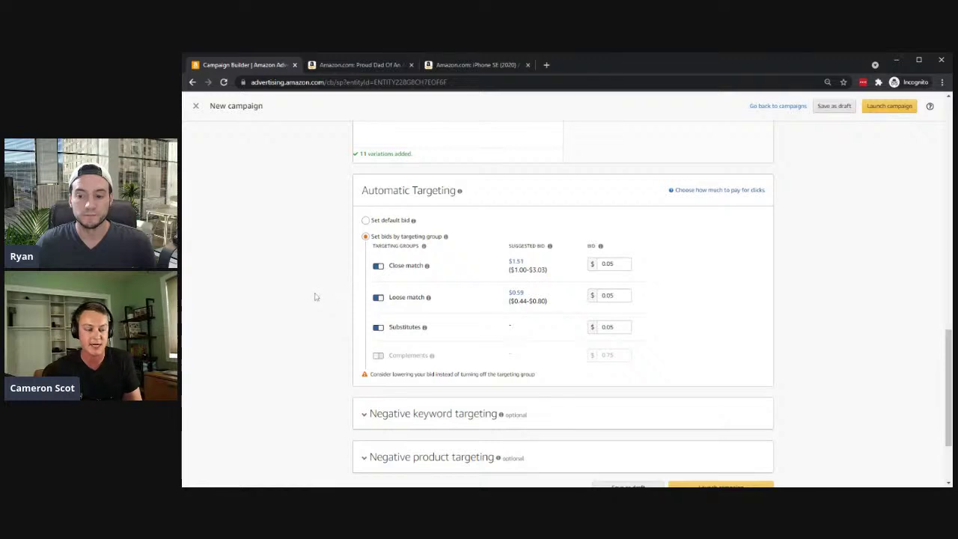
scroll(303, 286, "down", 2)
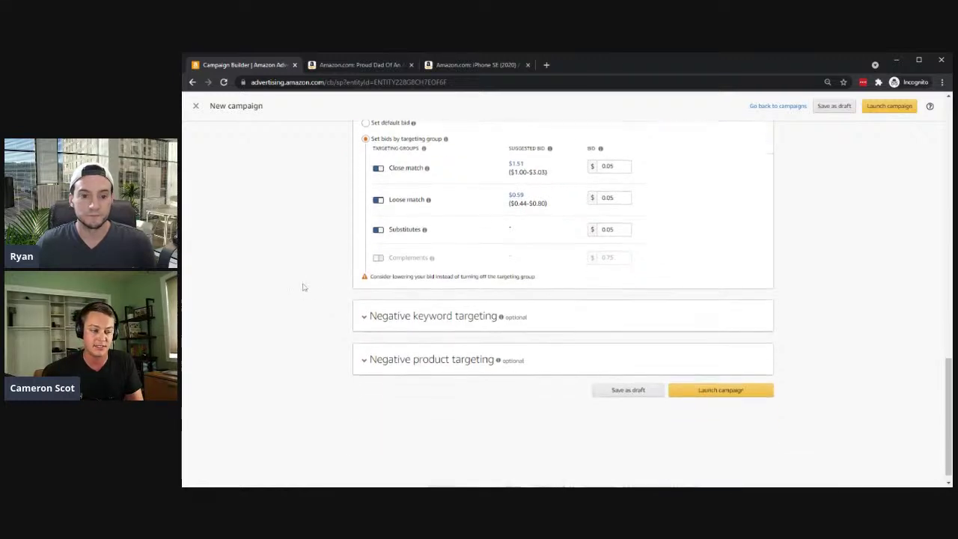
scroll(303, 287, "up", 2)
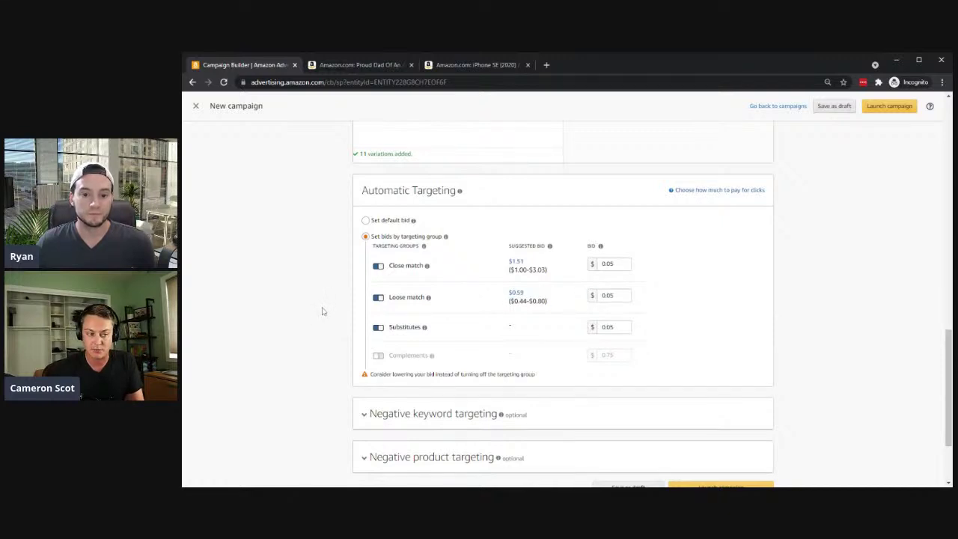
scroll(322, 314, "down", 1)
scroll(322, 314, "up", 1)
scroll(322, 314, "down", 1)
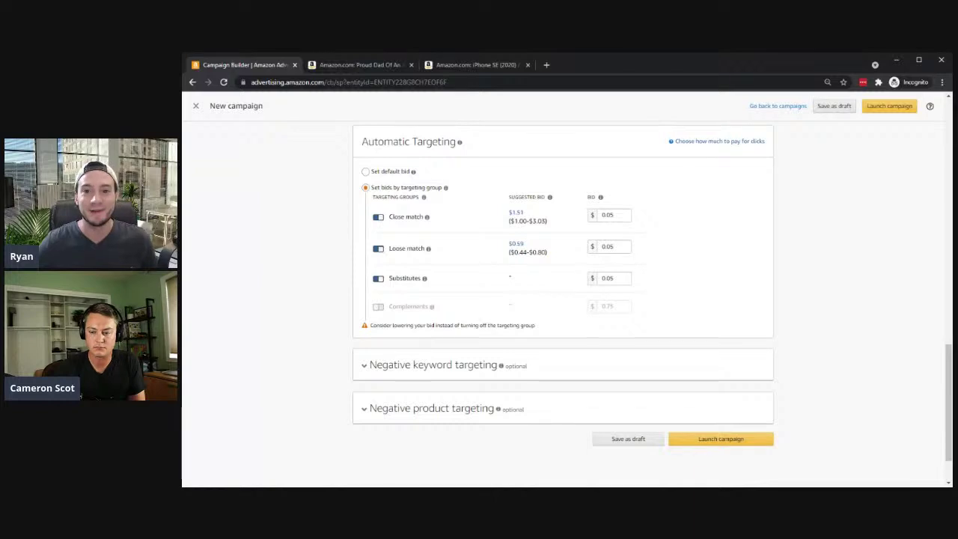
left_click(714, 442)
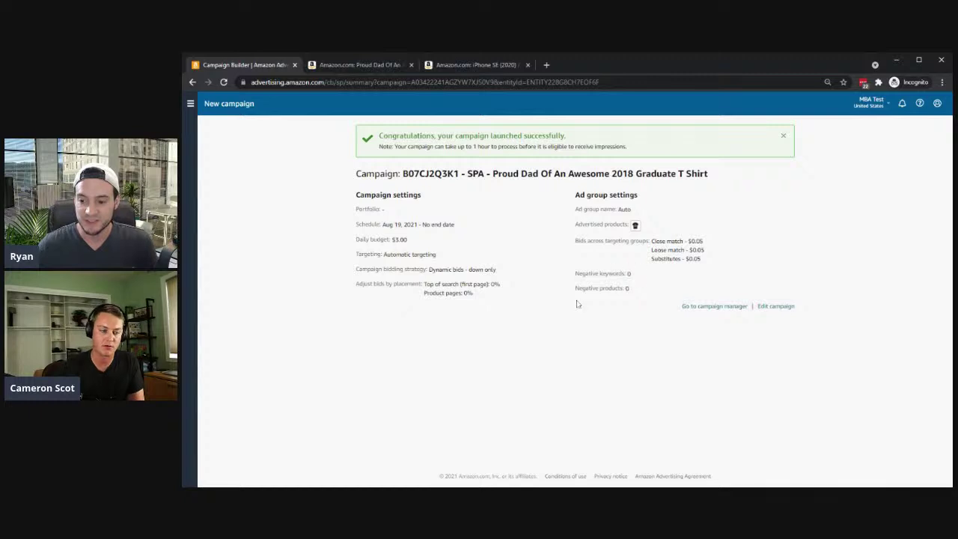
Go to the campaign manager and add the Impressions metric to the campaign table's columns.
left_click(717, 306)
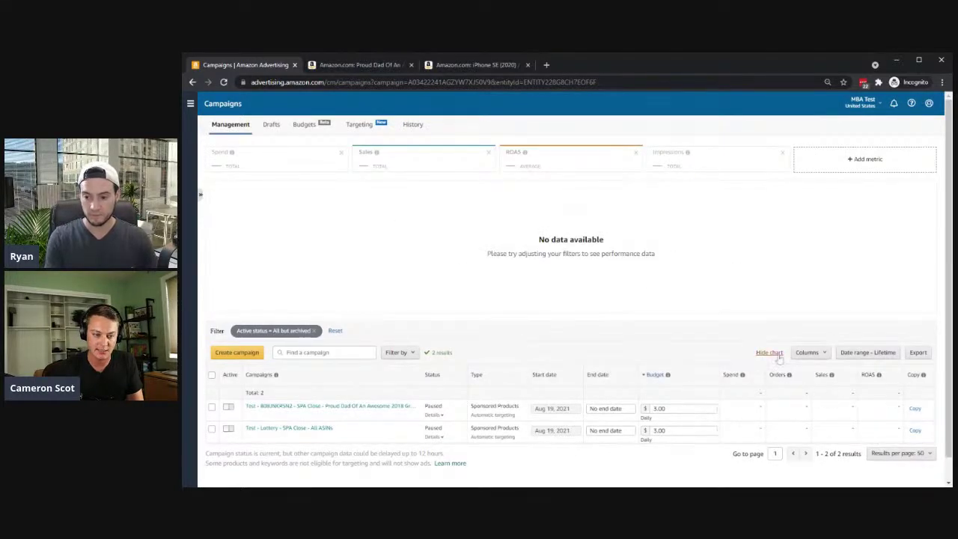
left_click(808, 353)
left_click(816, 363)
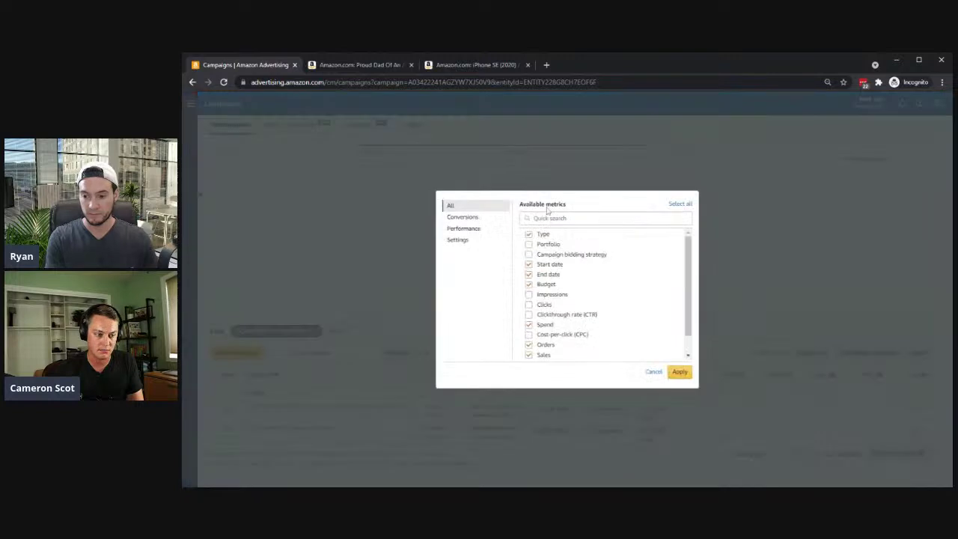
left_click(528, 294)
left_click(679, 371)
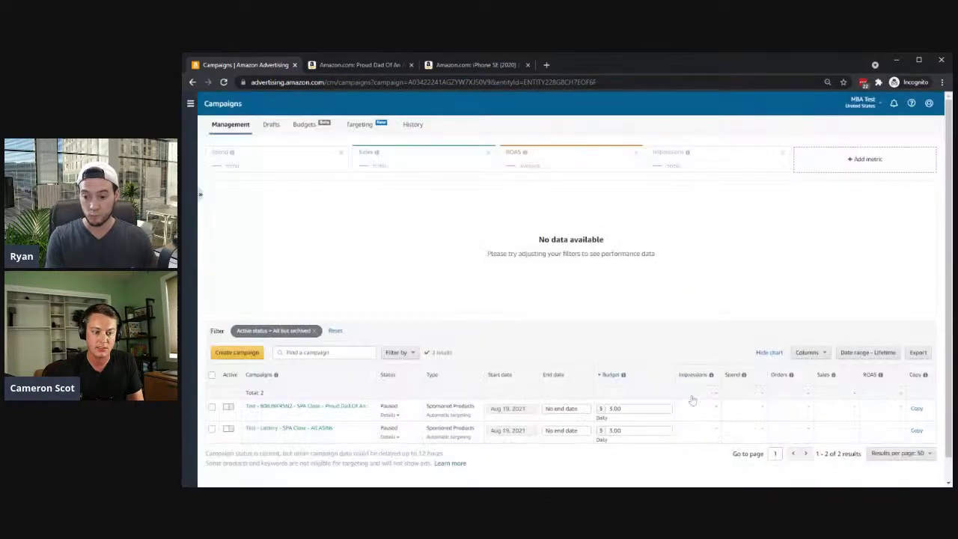
Open the campaign "Test - Lottery - SPA Close - All ASINs" in a new browser tab and switch to it.
left_click(282, 432)
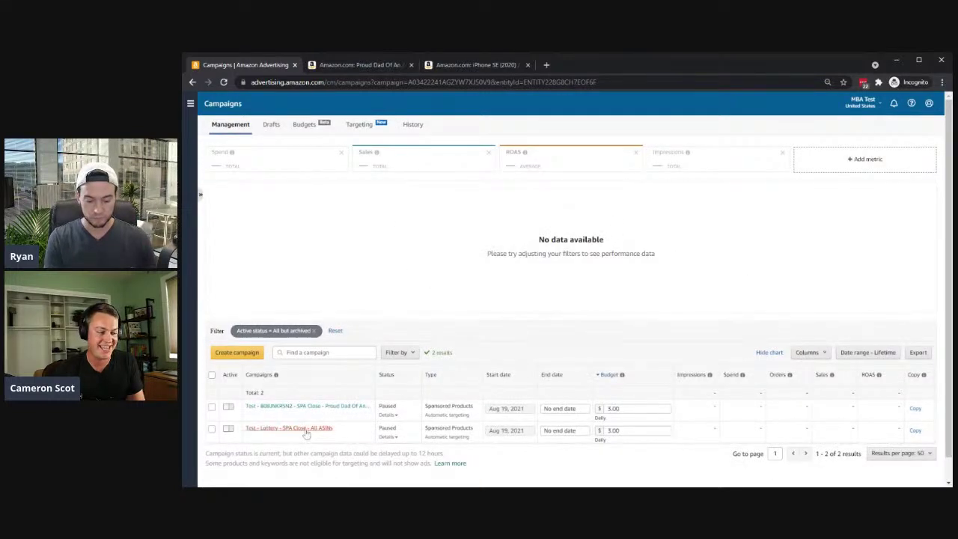
middle_click(306, 432)
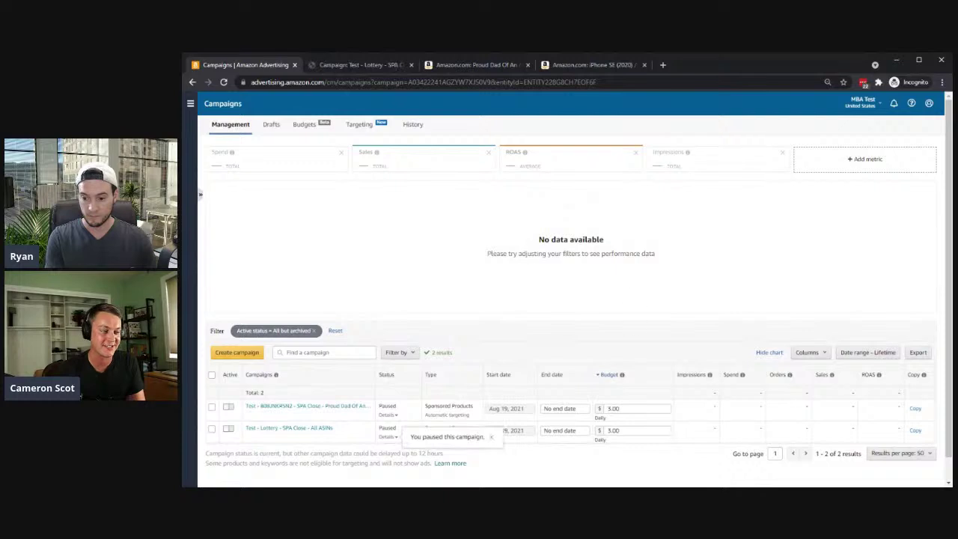
key("ctrl+Tab")
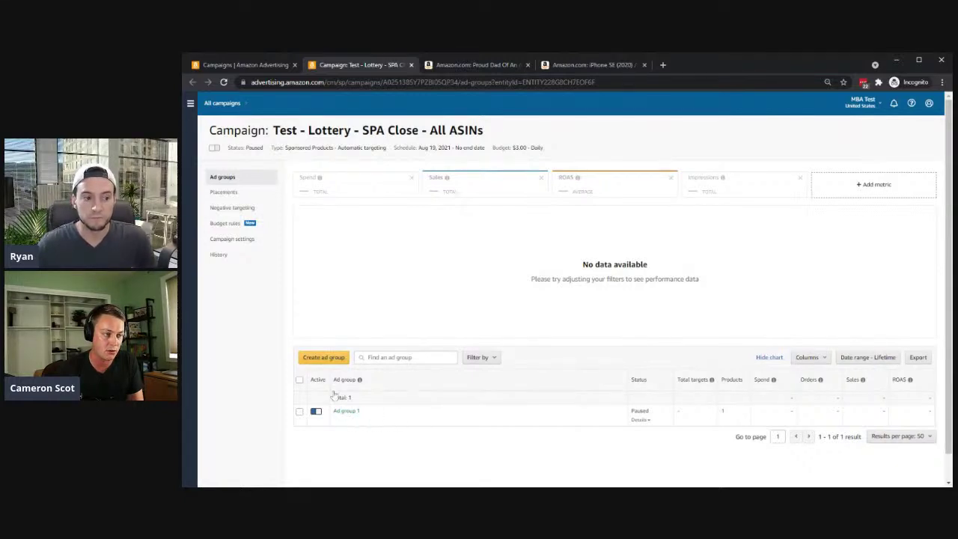
Set the campaign's placement bid adjustment for Top of search (first page) to 0%.
left_click(238, 195)
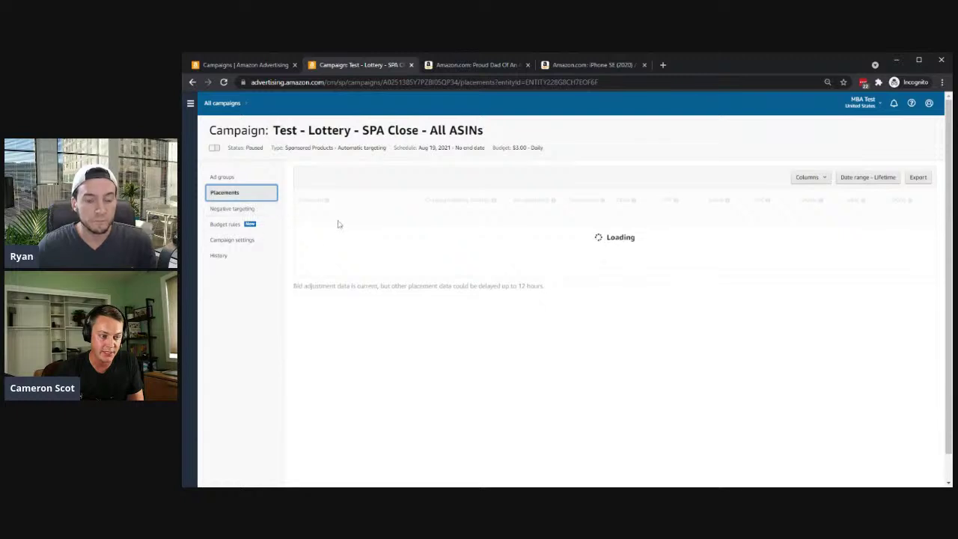
left_click(528, 236)
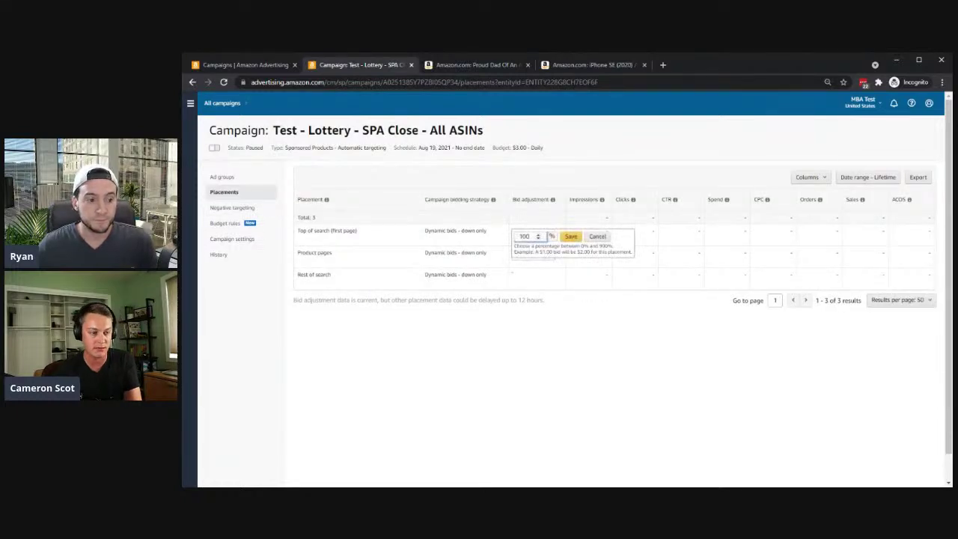
double_click(524, 237)
type("0")
key("Return")
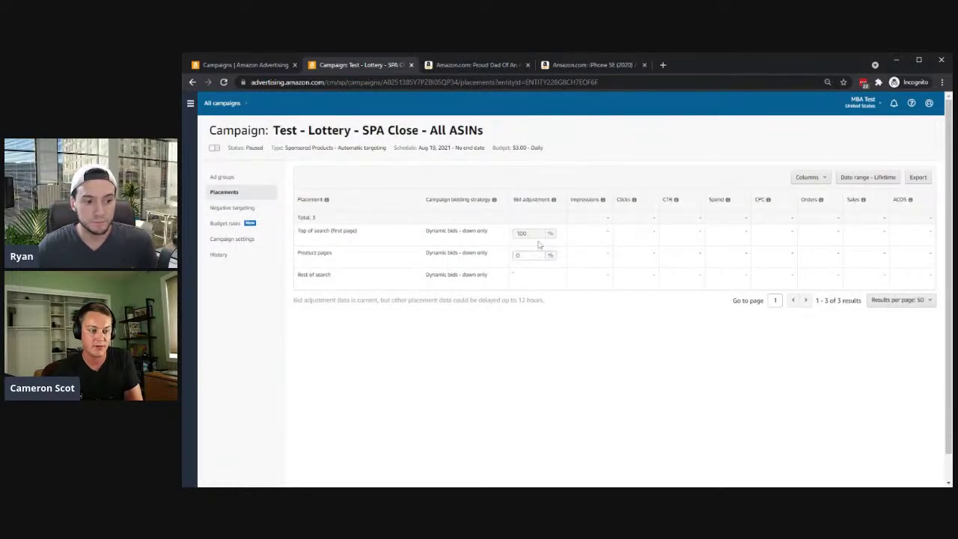
Activate the Loose match and Substitutes targeting groups in Ad group 1 of the Lottery campaign.
left_click(276, 181)
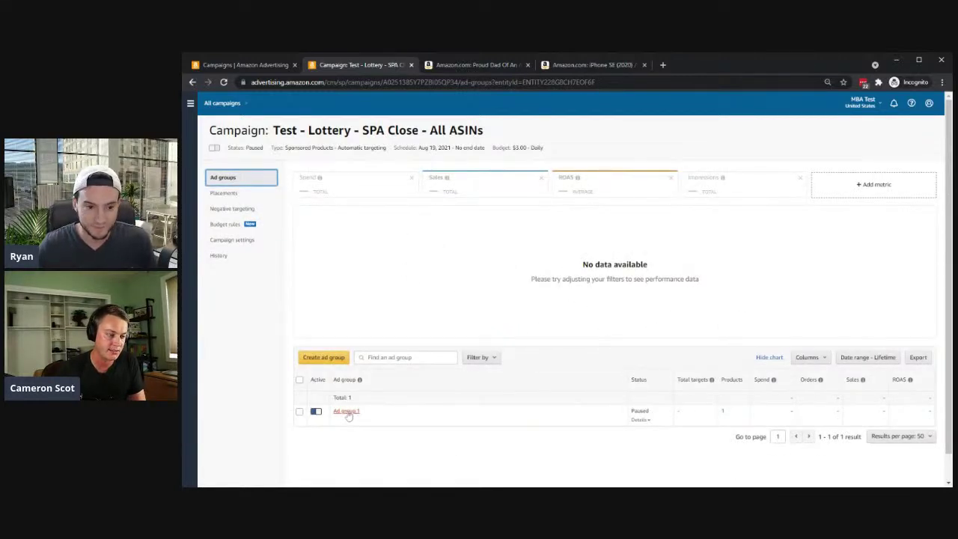
left_click(348, 413)
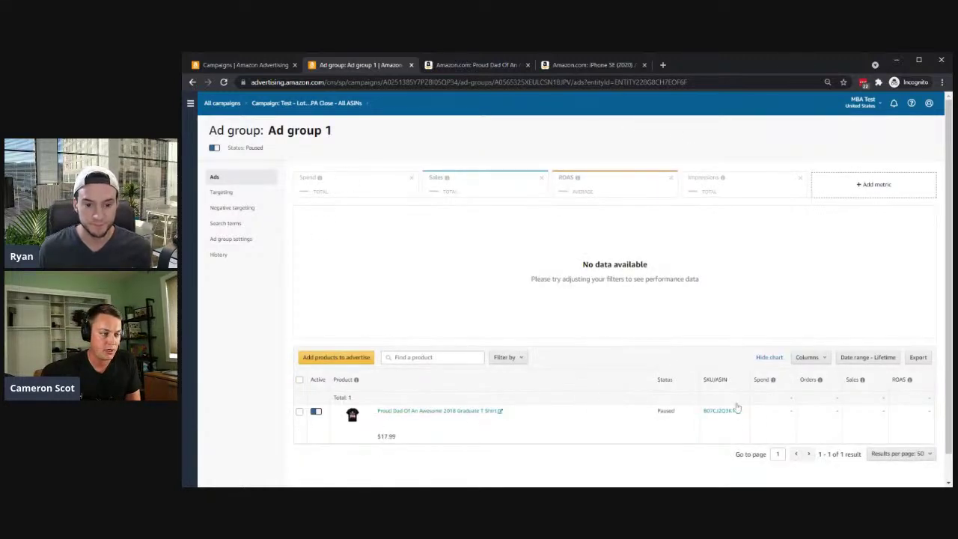
left_click(239, 193)
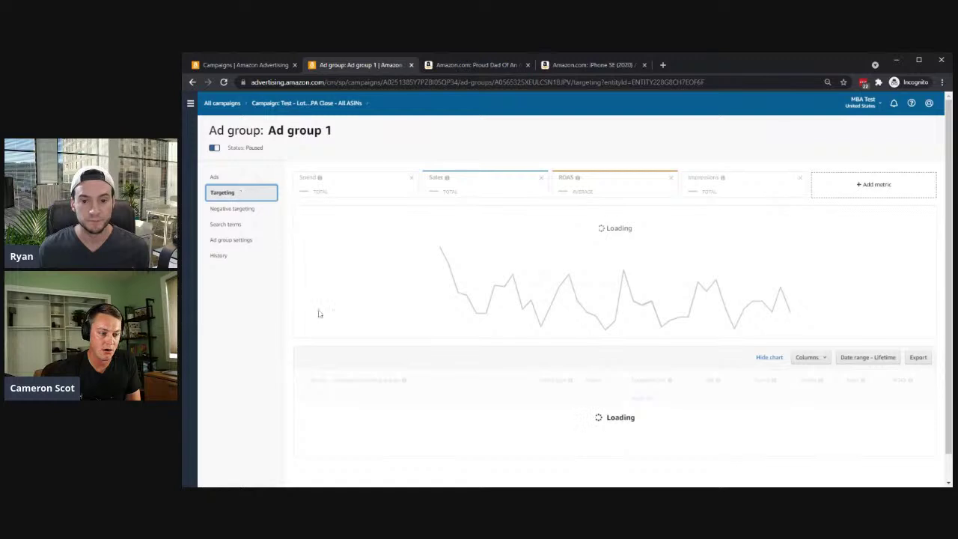
scroll(318, 337, "down", 1)
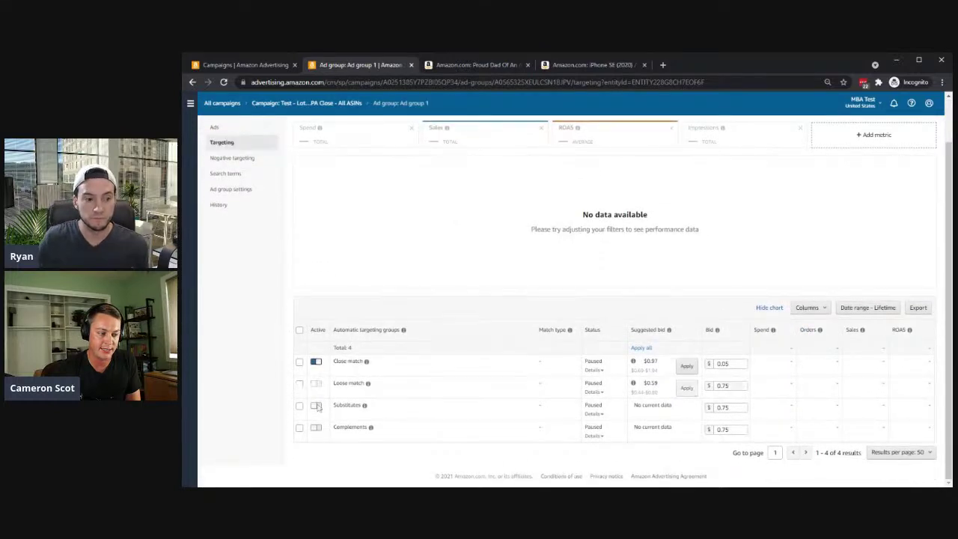
left_click(316, 383)
left_click(316, 405)
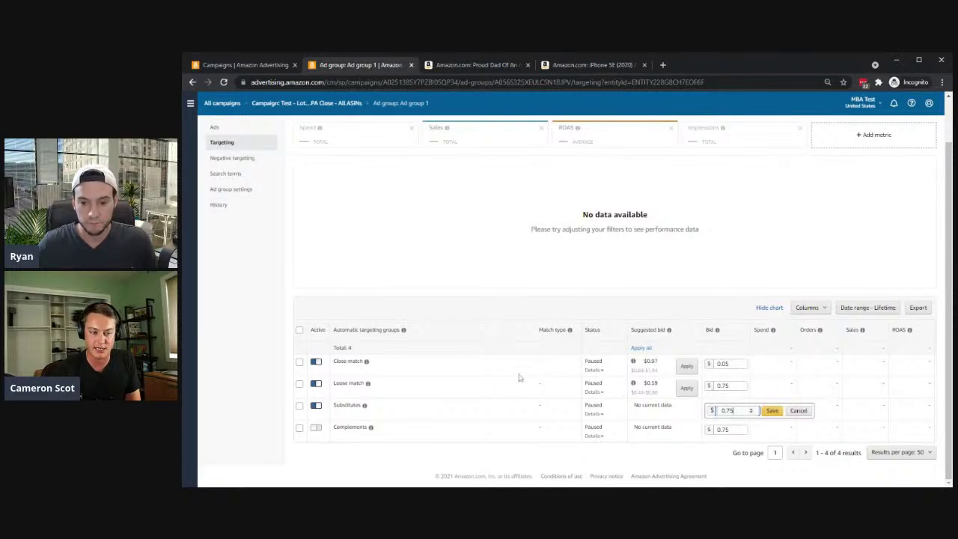
mouse_move(633, 362)
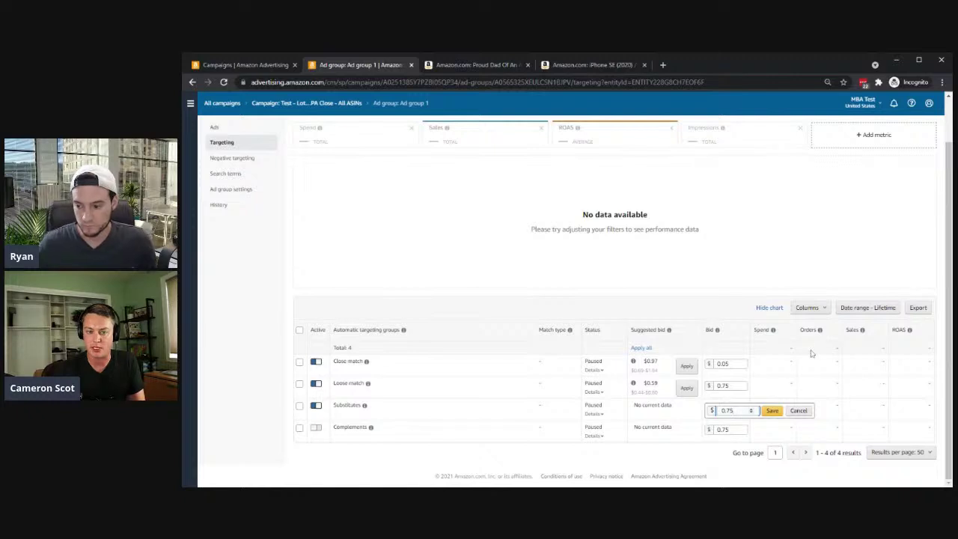
left_click(726, 364)
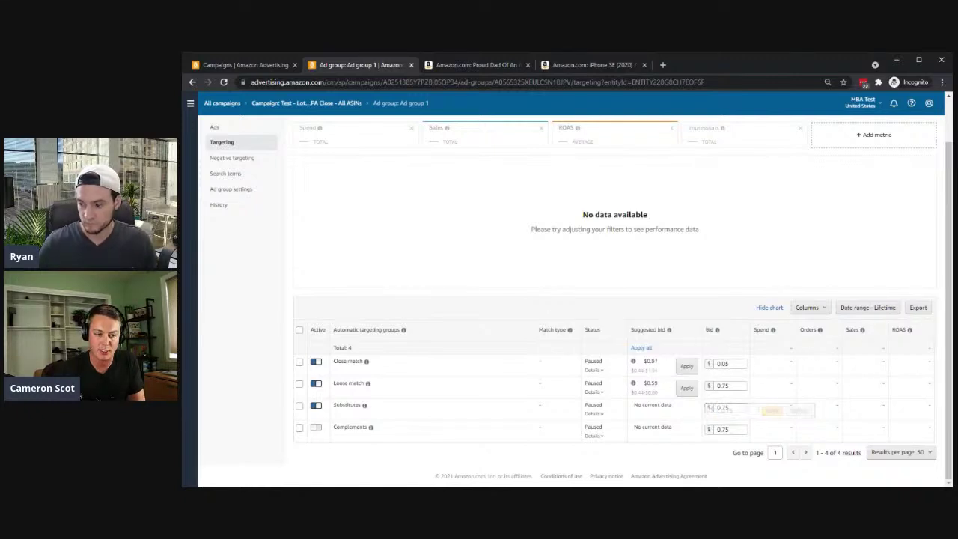
double_click(727, 366)
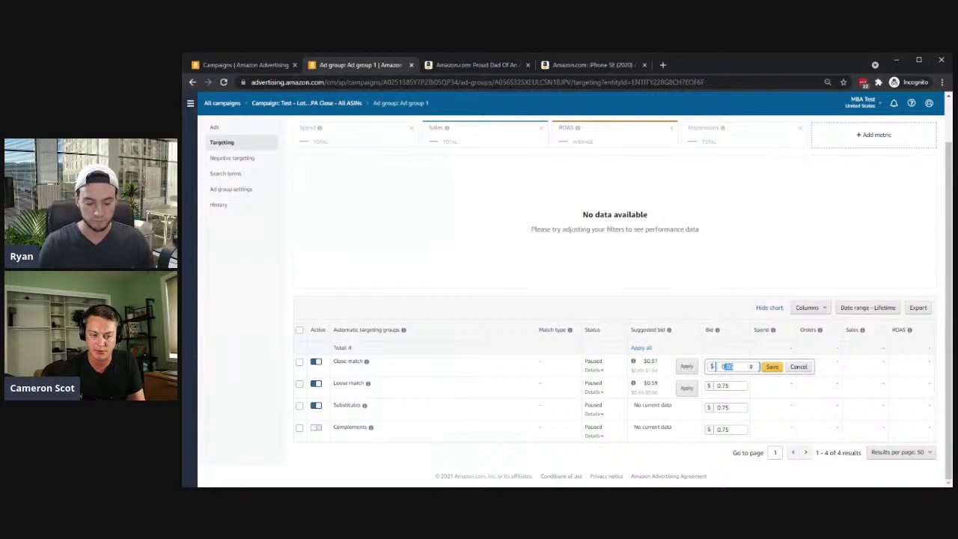
left_click(733, 366)
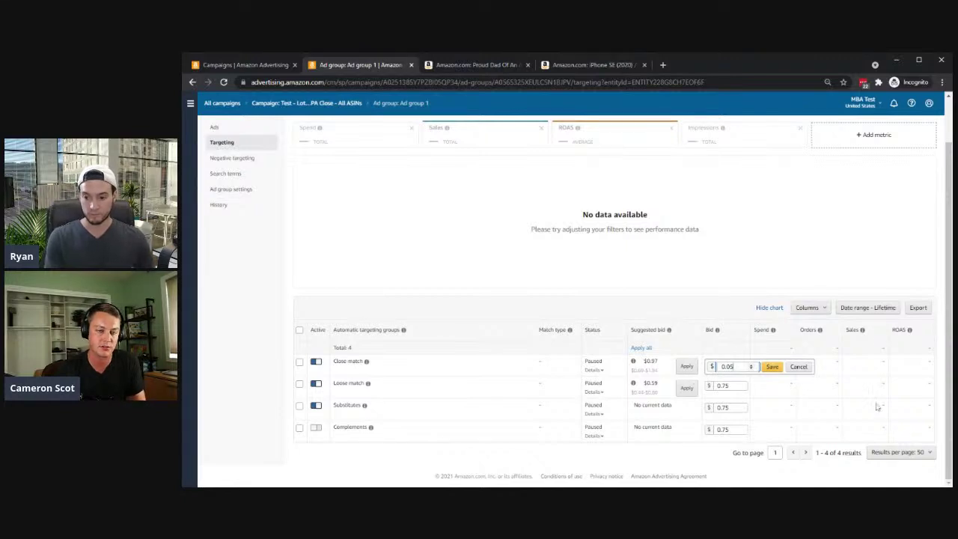
left_click(709, 395)
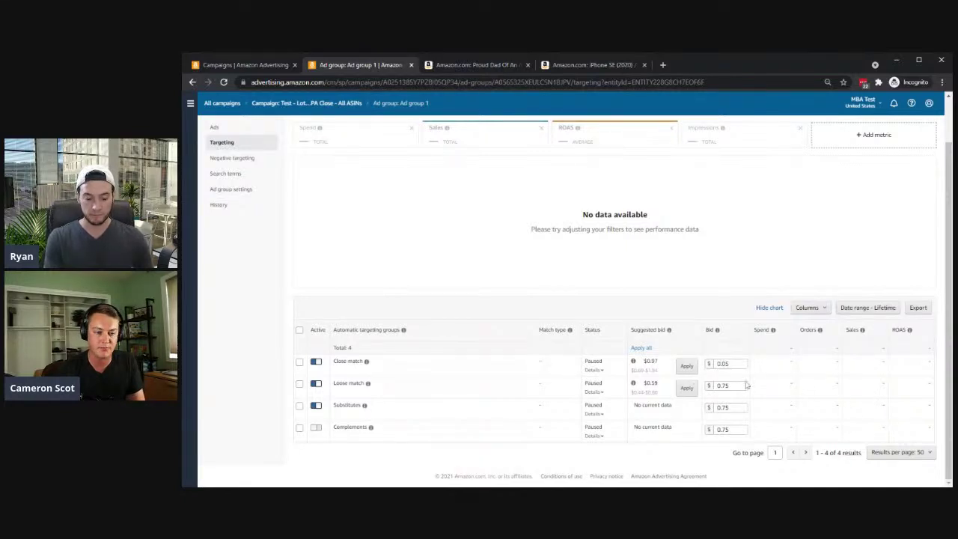
Set the Loose match bid in Ad group 1 to $0.05 and save it.
left_click(727, 387)
type("0.05")
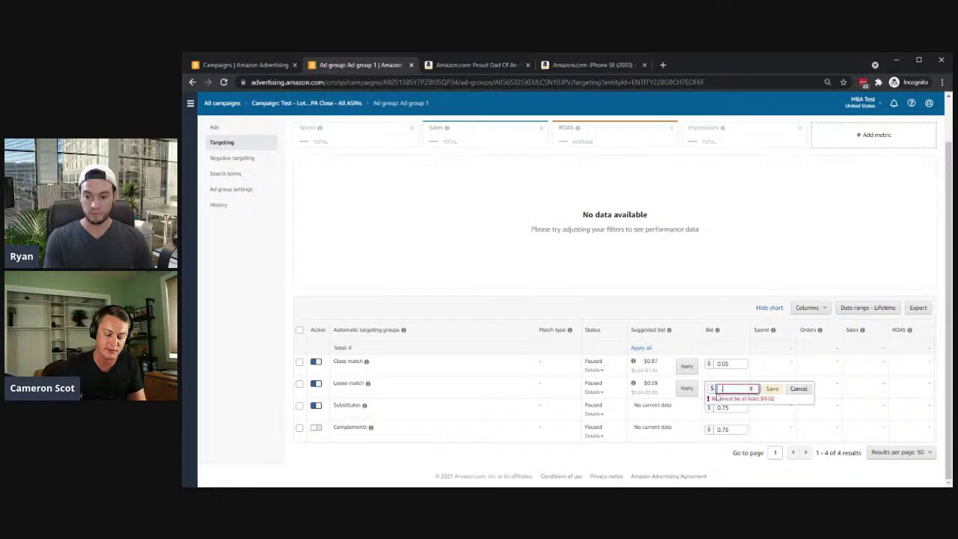
key("Return")
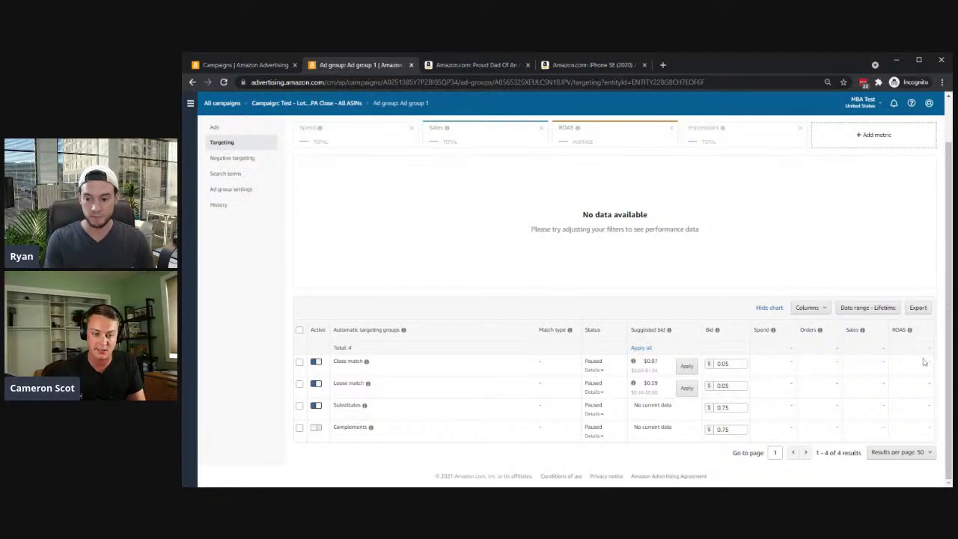
Add the Advertising cost of sales (ACOS) metric to the columns of the ad group's targeting table.
mouse_move(861, 330)
left_click(814, 307)
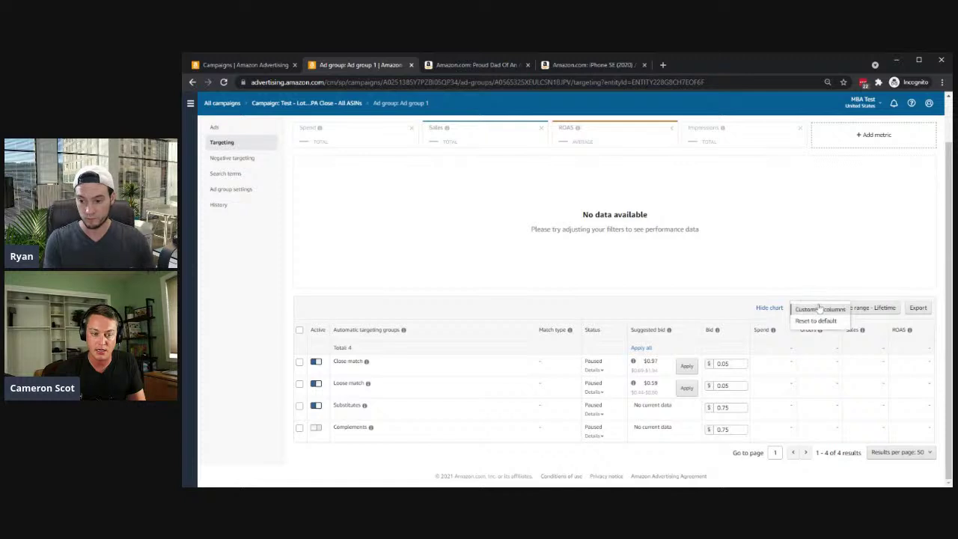
left_click(832, 314)
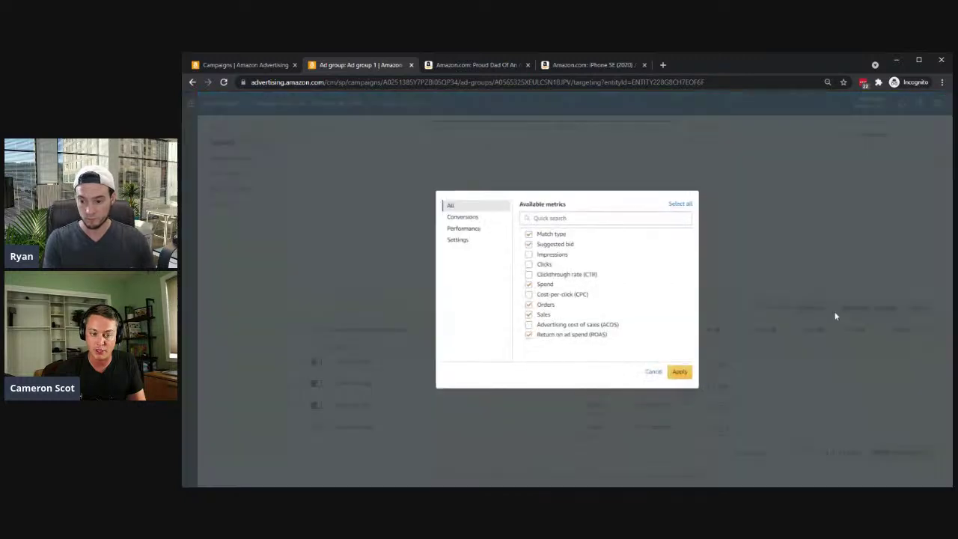
left_click(529, 325)
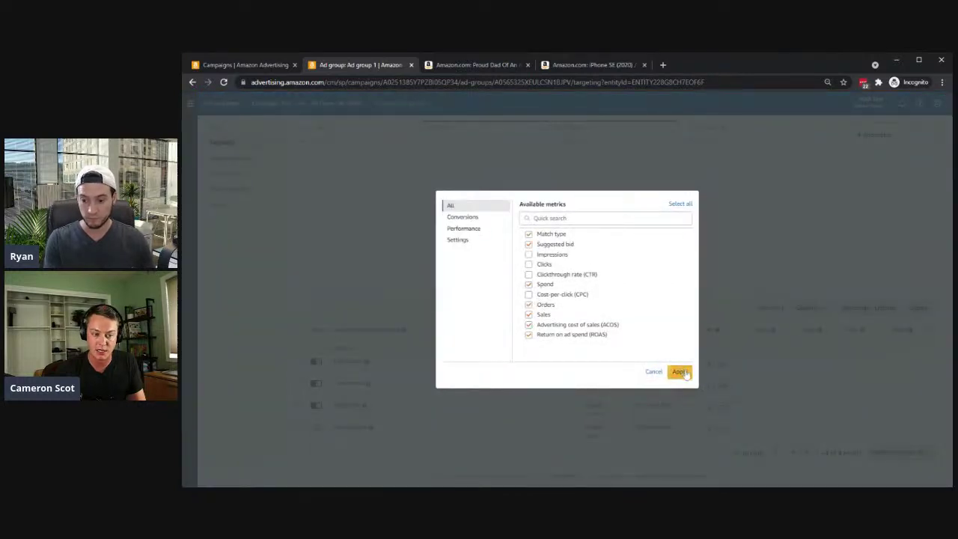
left_click(679, 372)
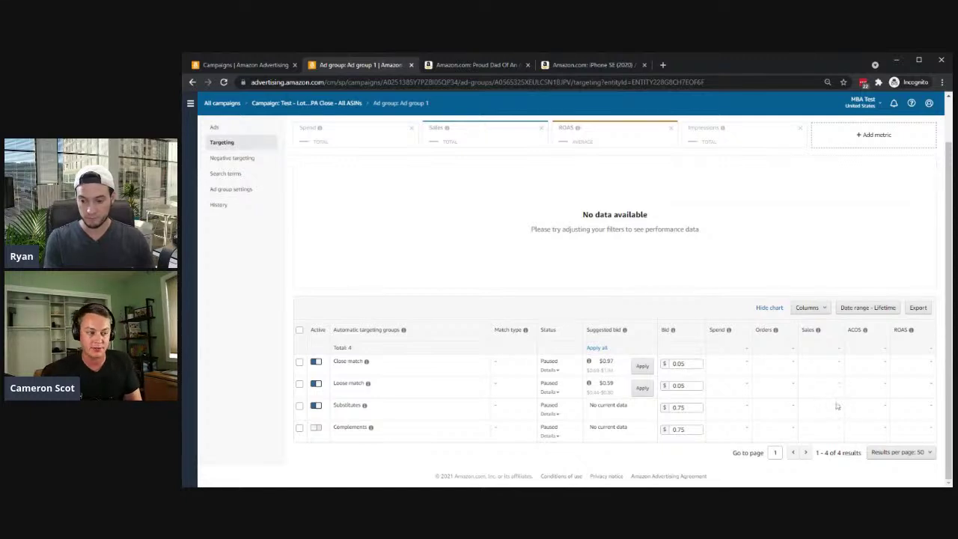
left_click(678, 388)
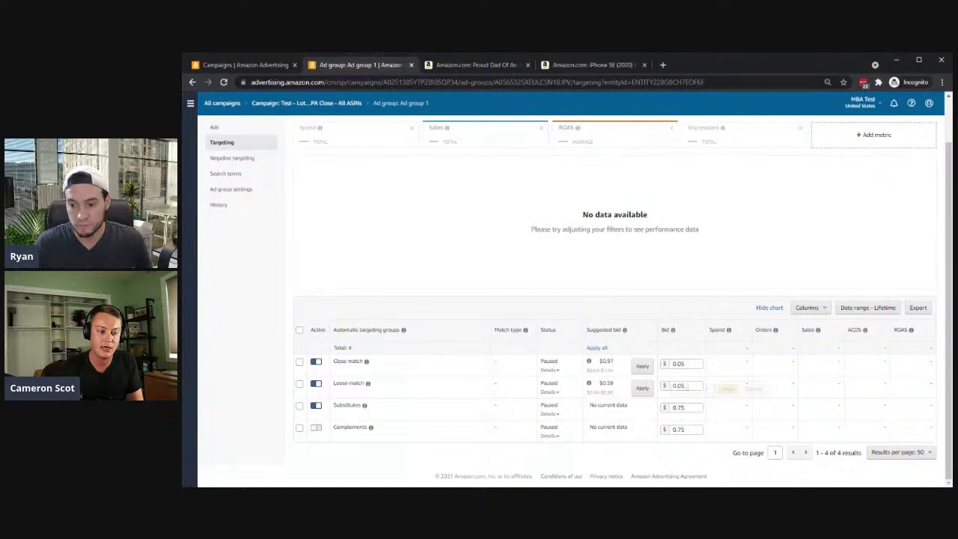
left_click(370, 301)
scroll(371, 300, "up", 1)
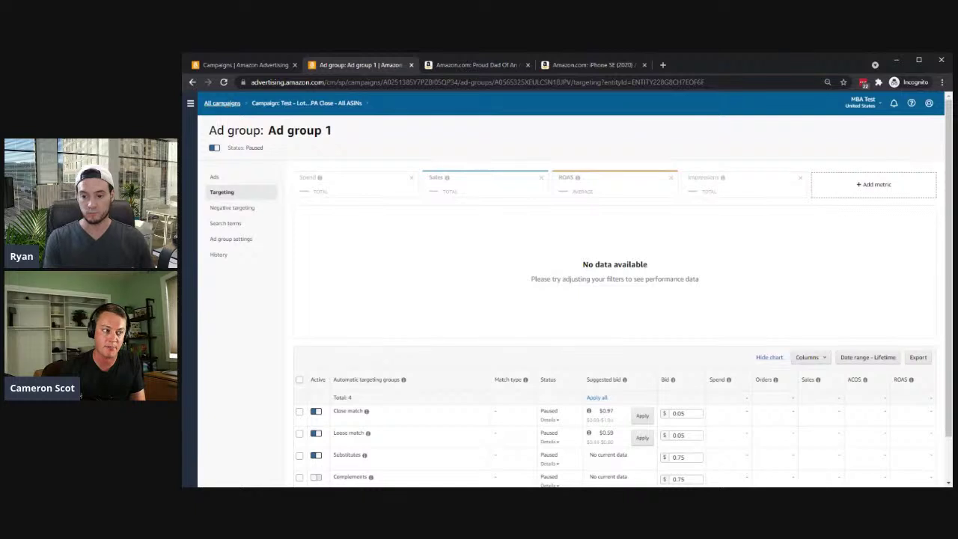
Leave the Lottery campaign's ad group, closing its browser tab, and return to the list of all campaigns.
left_click(224, 105)
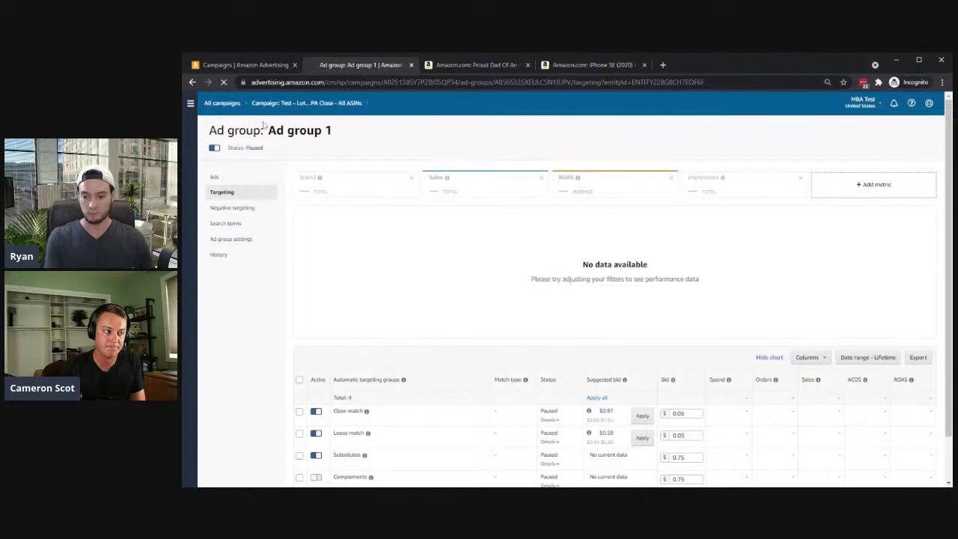
left_click(248, 68)
key("ctrl+w")
scroll(404, 342, "down", 2)
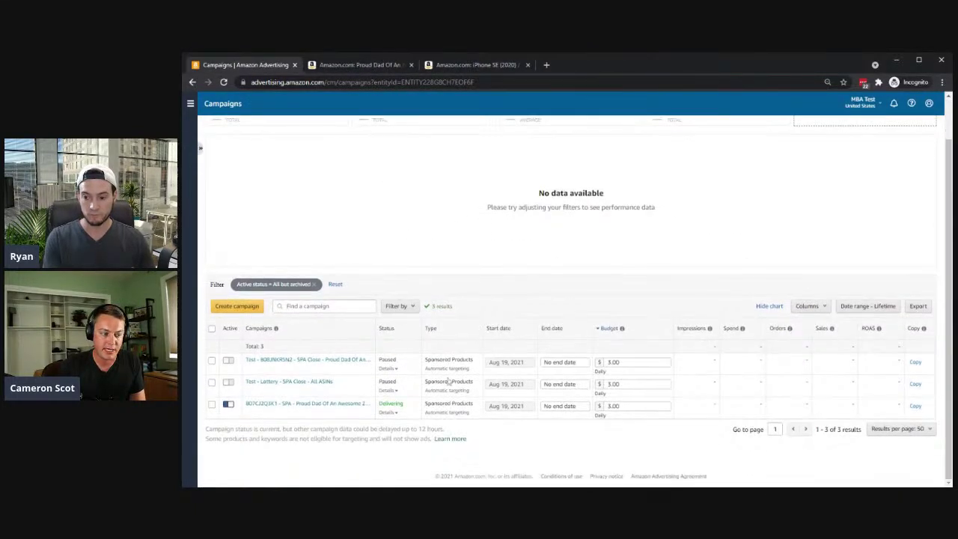
Sort the campaign list by campaign name in ascending order and widen the Campaigns column to fit the full names.
left_click(370, 331)
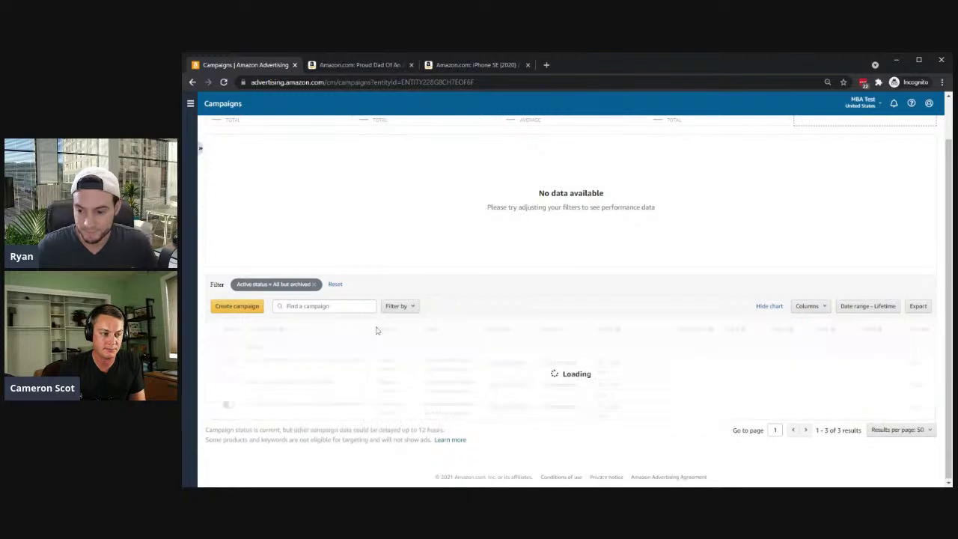
left_click_drag(372, 331, 422, 337)
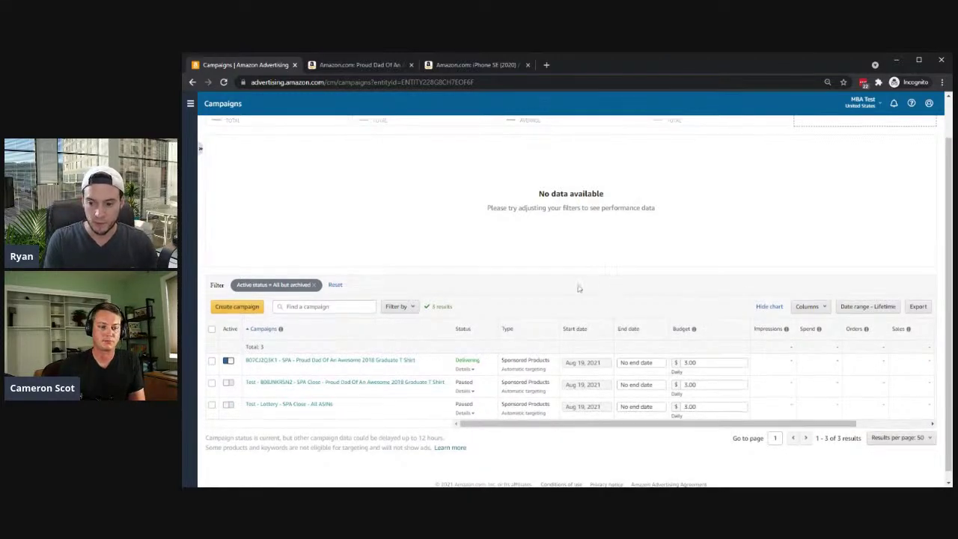
Start creating a new campaign of the Sponsored Products type.
scroll(561, 289, "up", 2)
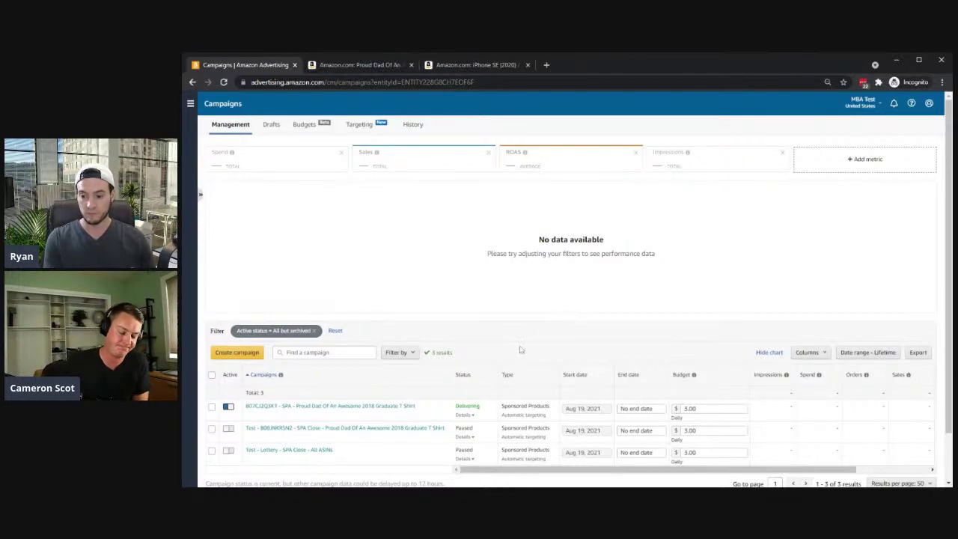
scroll(614, 348, "down", 2)
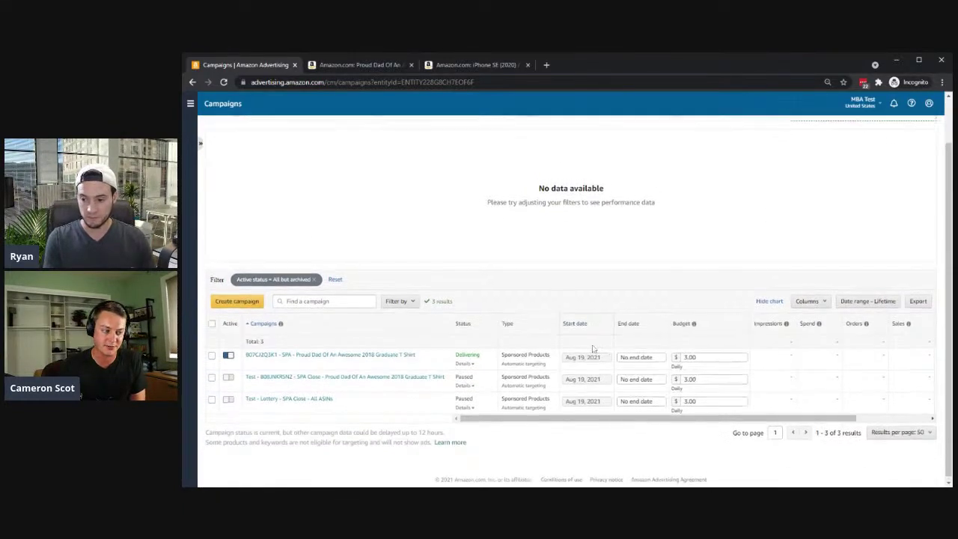
scroll(590, 354, "up", 2)
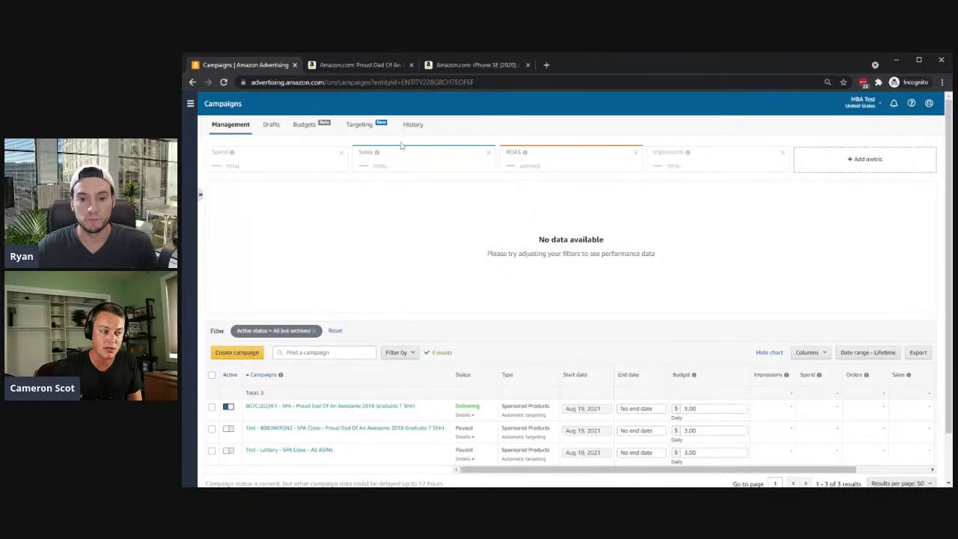
left_click(250, 353)
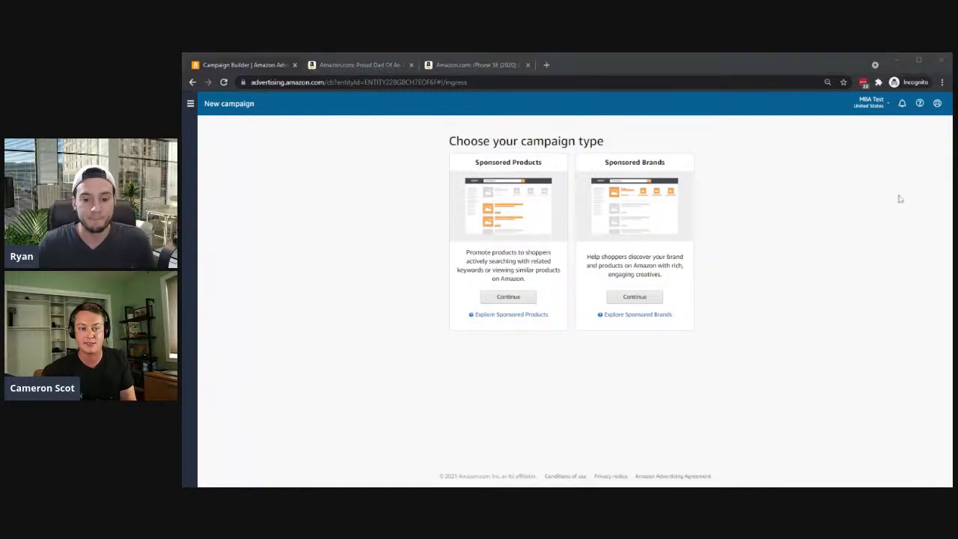
left_click(840, 252)
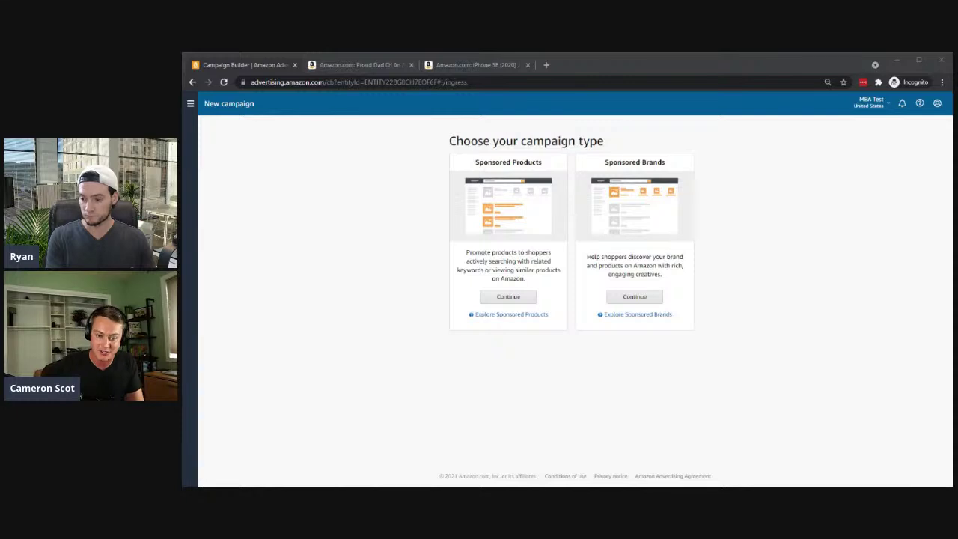
left_click(756, 278)
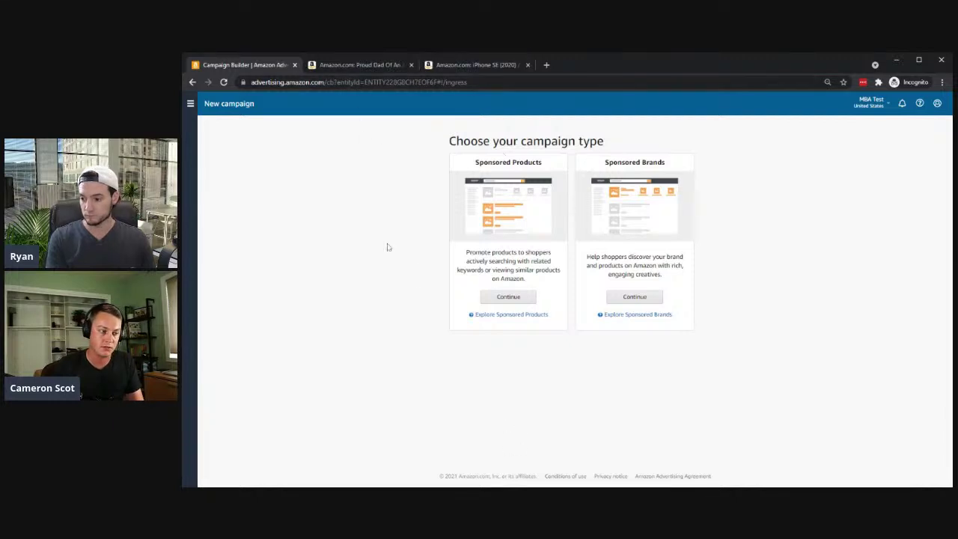
left_click(517, 298)
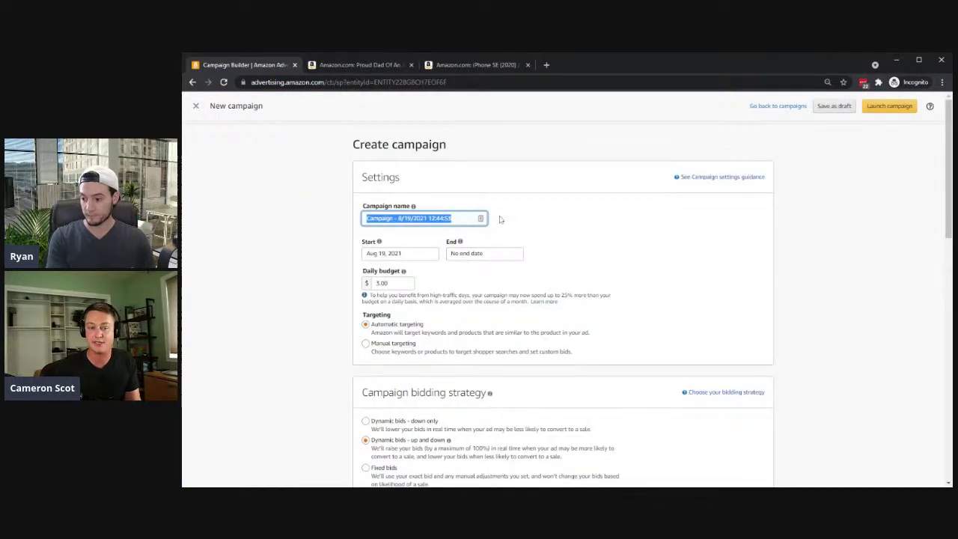
Name the new campaign "Lottery - All ASINs".
scroll(471, 217, "down", 1)
scroll(449, 216, "up", 1)
mouse_move(413, 213)
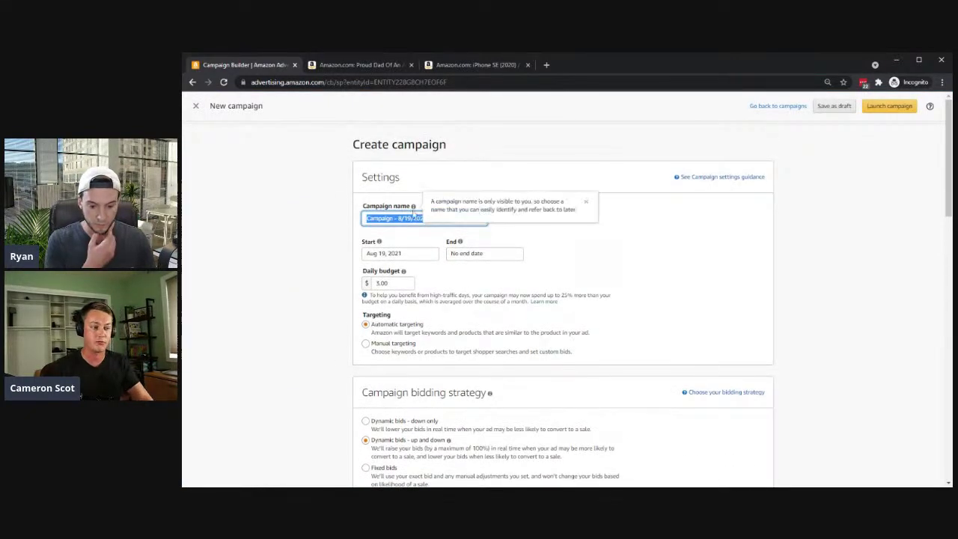
type("Lottery - All ASINS")
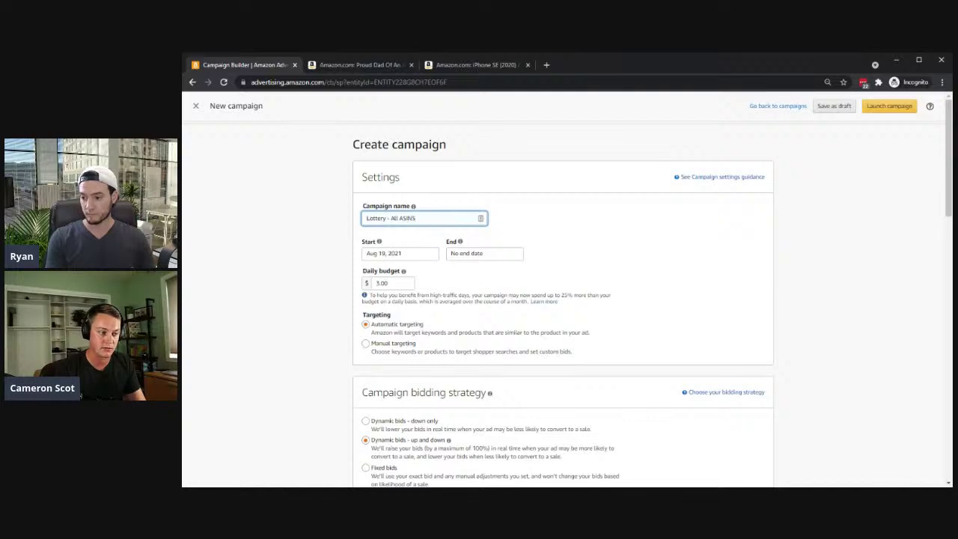
key("BackSpace")
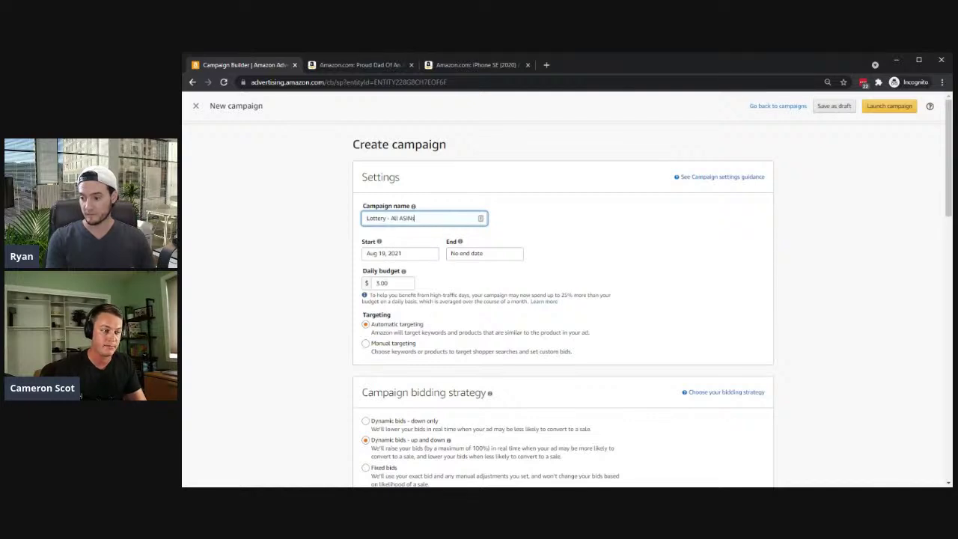
type("s")
double_click(383, 218)
left_click(383, 218)
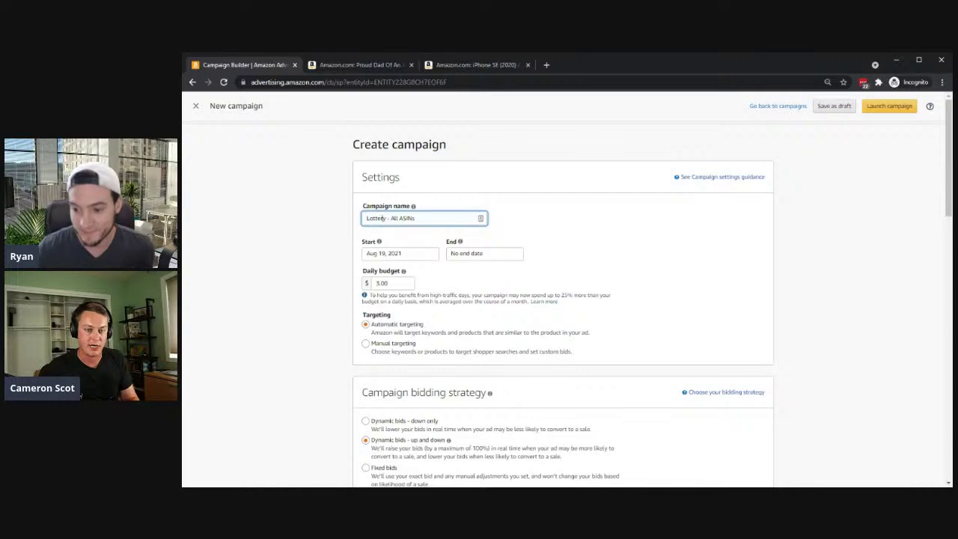
scroll(398, 196, "down", 1)
scroll(391, 209, "up", 1)
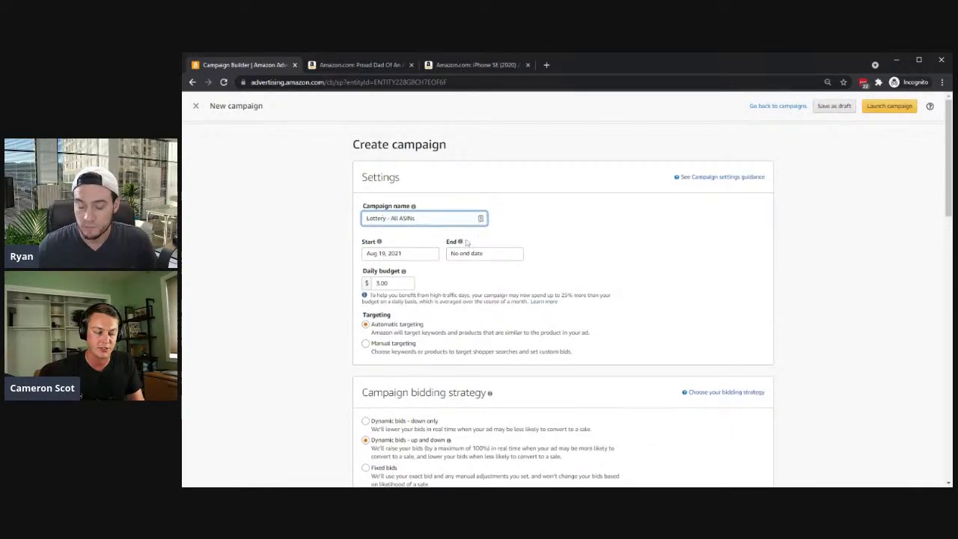
left_click(338, 267)
double_click(376, 218)
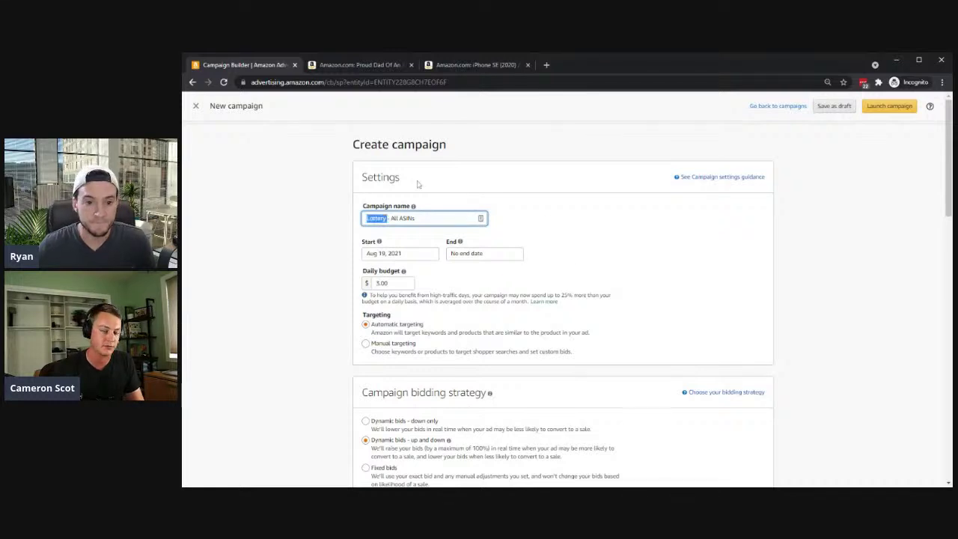
scroll(423, 193, "down", 1)
key("End")
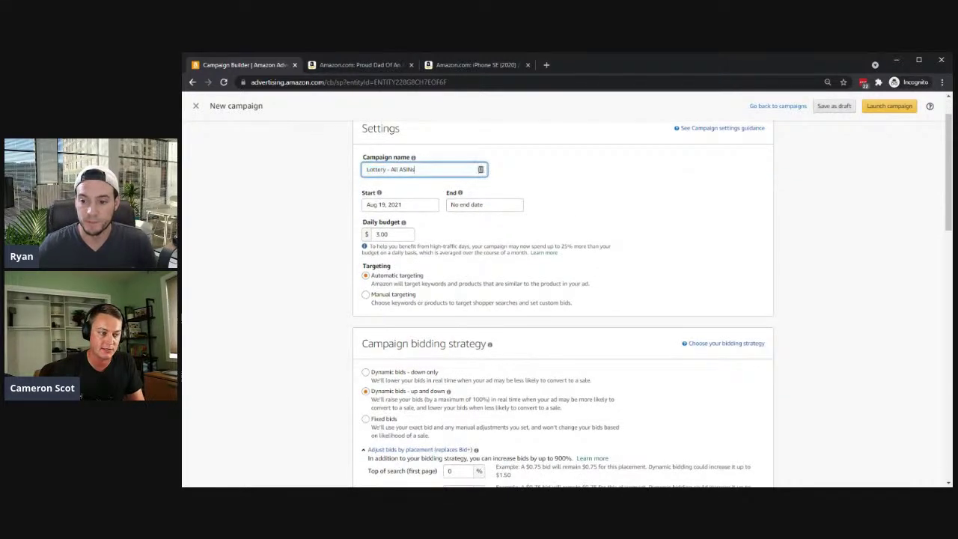
Set the new campaign's daily budget to $20.00.
scroll(330, 194, "down", 1)
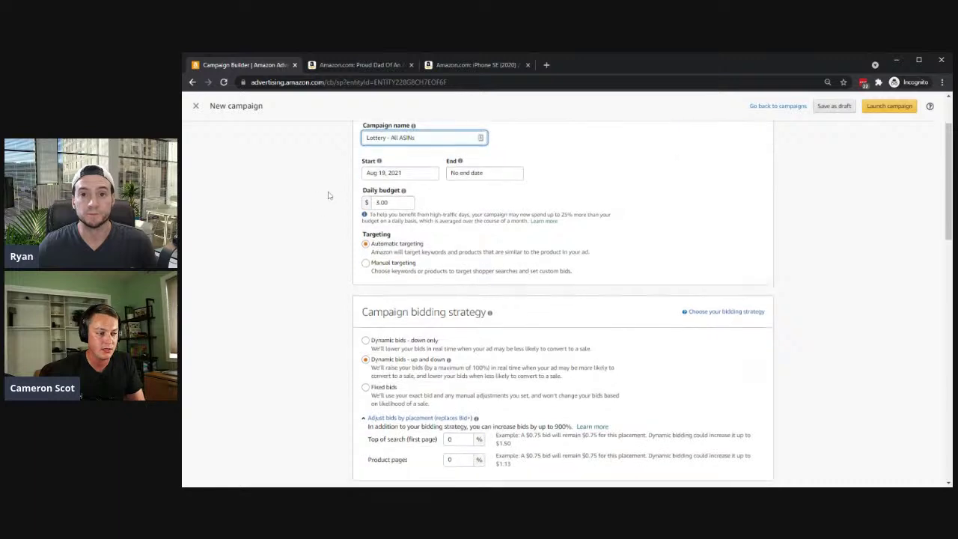
scroll(428, 197, "up", 1)
double_click(385, 234)
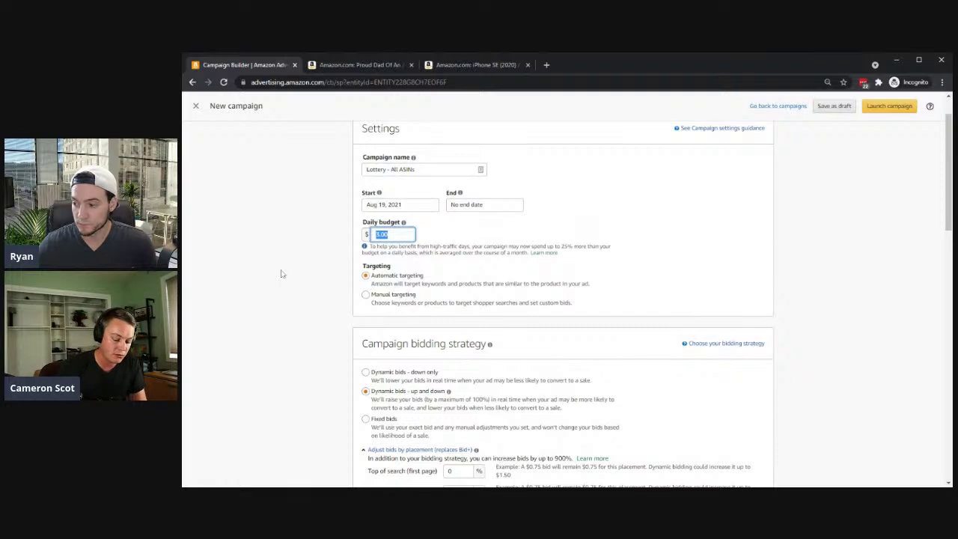
type("10")
key("BackSpace")
key("BackSpace")
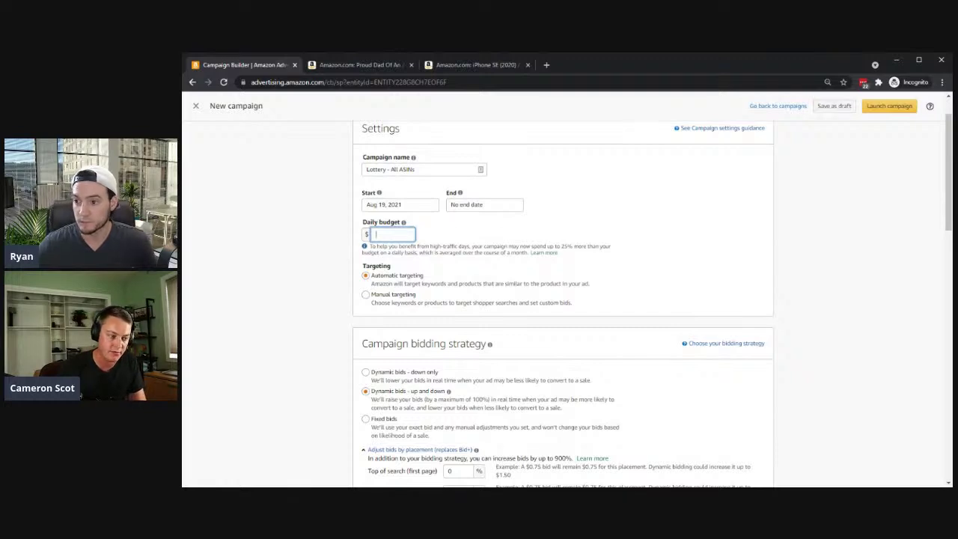
type("20")
key("Tab")
Set the Lottery campaign's daily budget to $10.00.
left_click_drag(412, 235, 359, 240)
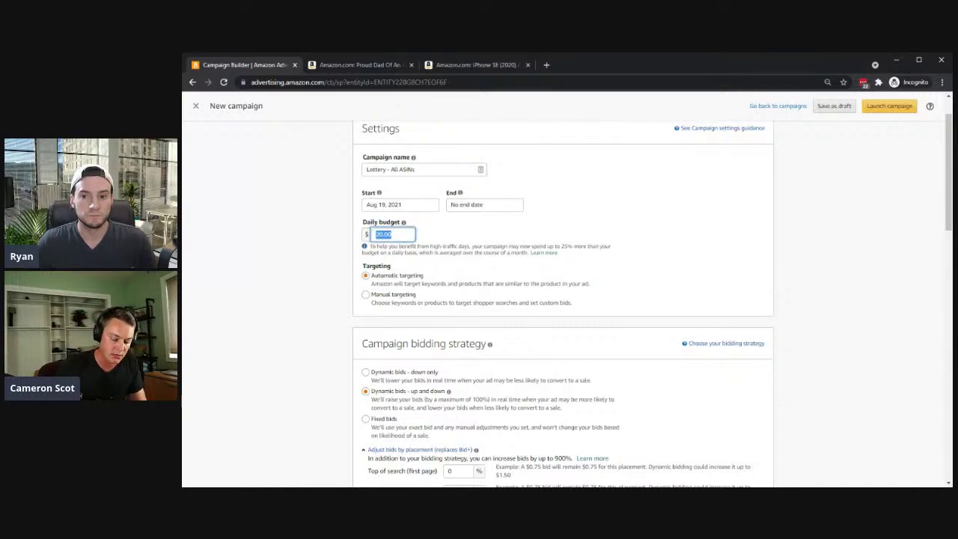
type("10")
left_click(308, 300)
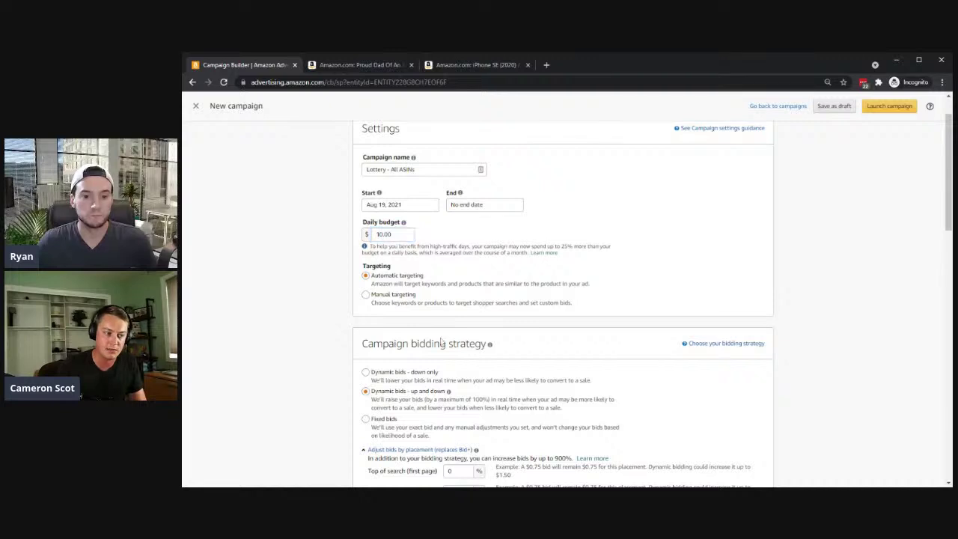
Choose "Dynamic bids - down only" as the campaign bidding strategy.
scroll(307, 296, "down", 1)
scroll(309, 296, "down", 2)
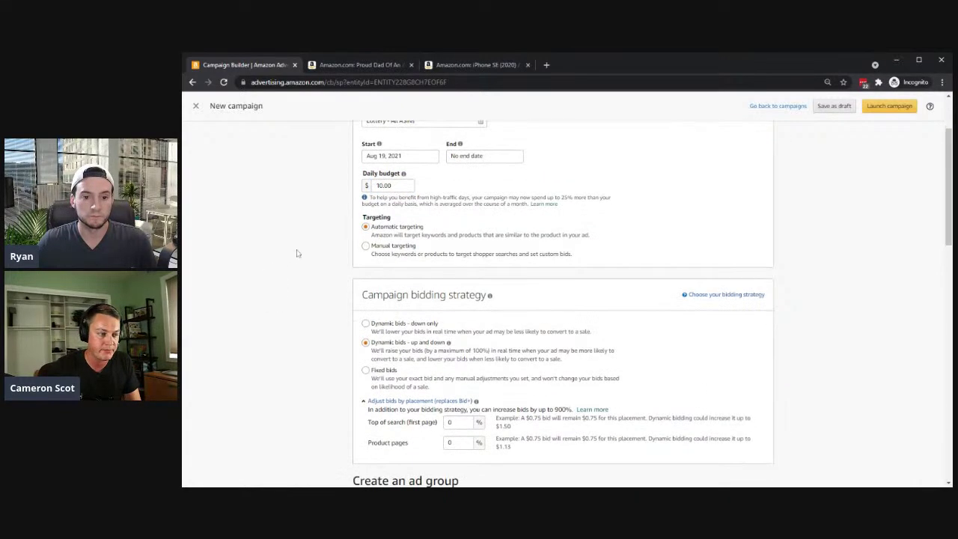
scroll(303, 272, "down", 1)
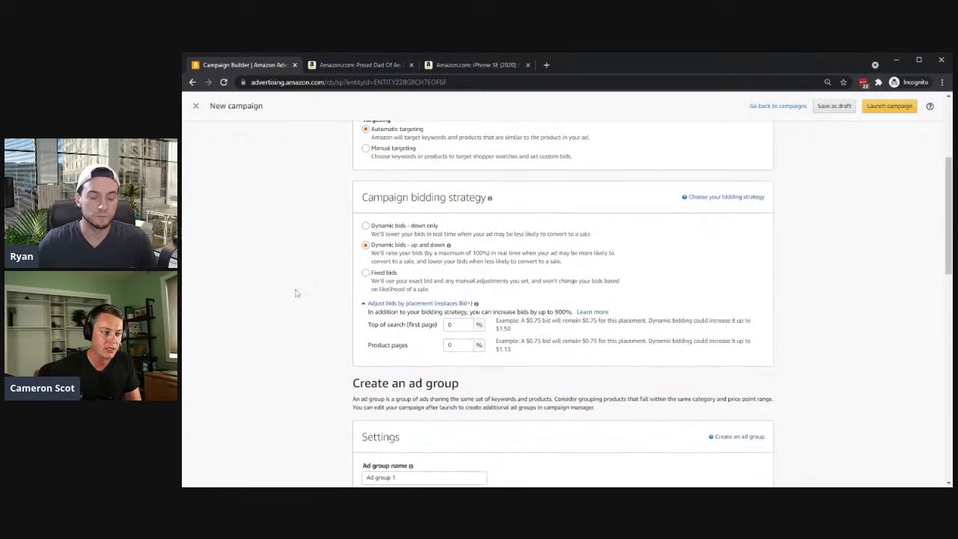
left_click(366, 225)
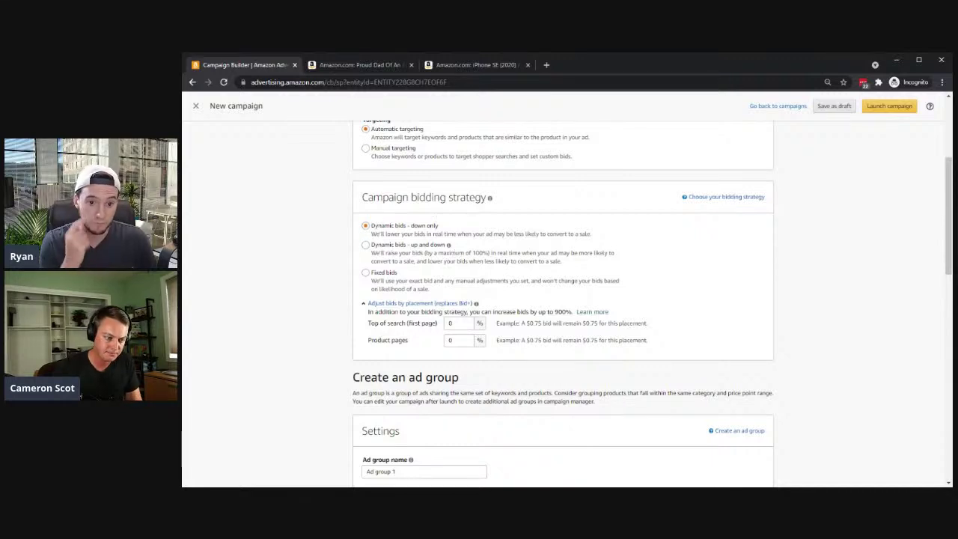
Name the campaign's ad group "All ASINs".
scroll(341, 224, "down", 4)
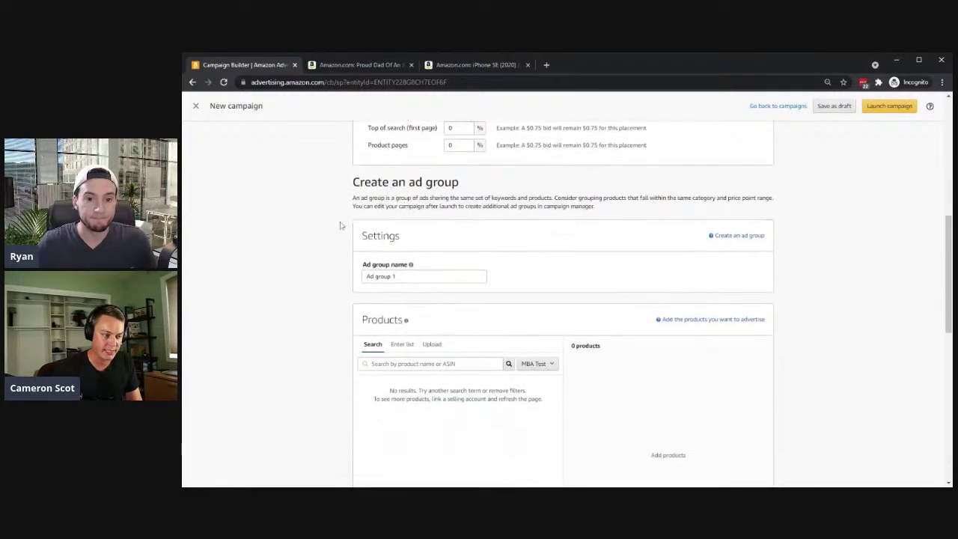
triple_click(423, 276)
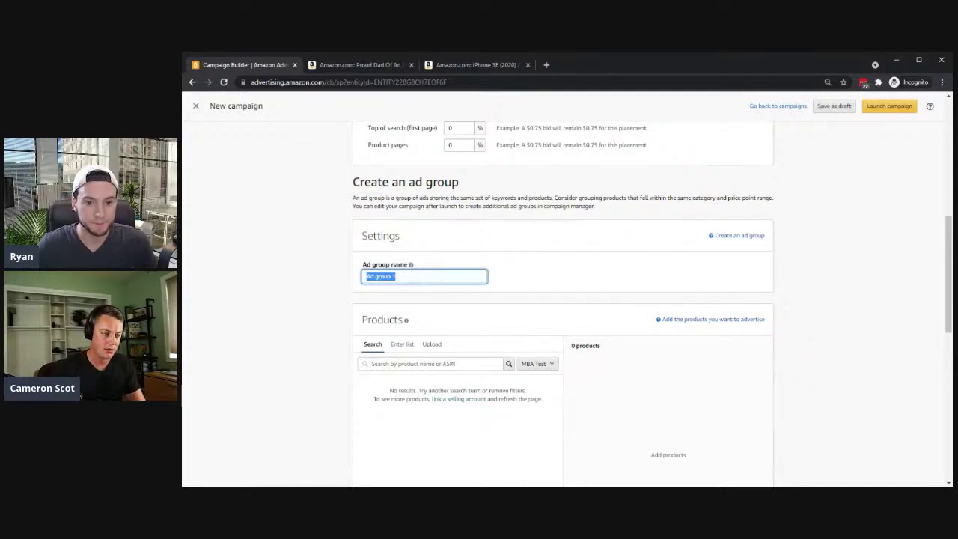
type("A")
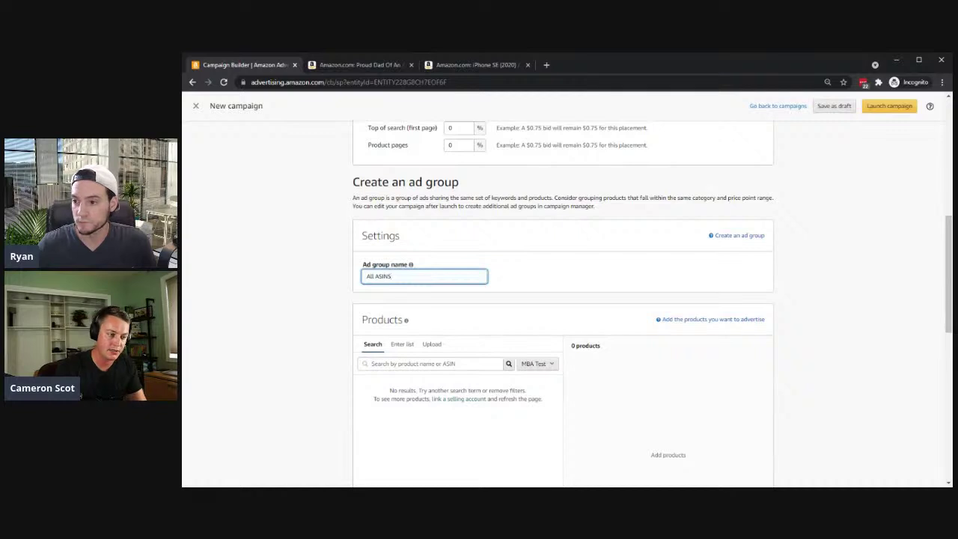
type("ll ASINs")
left_click(588, 276)
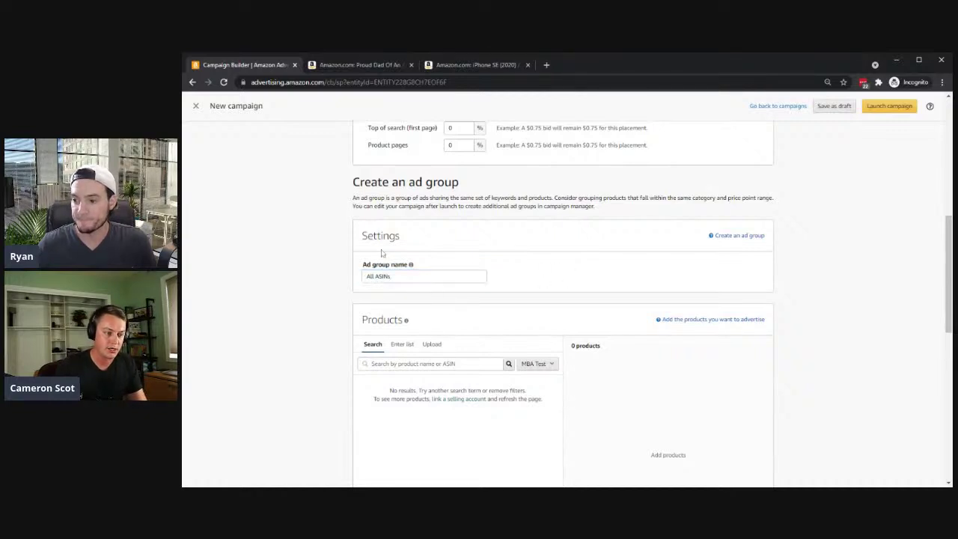
Look at the option for entering products as a list of ASINs, and return to the product search.
scroll(357, 281, "down", 1)
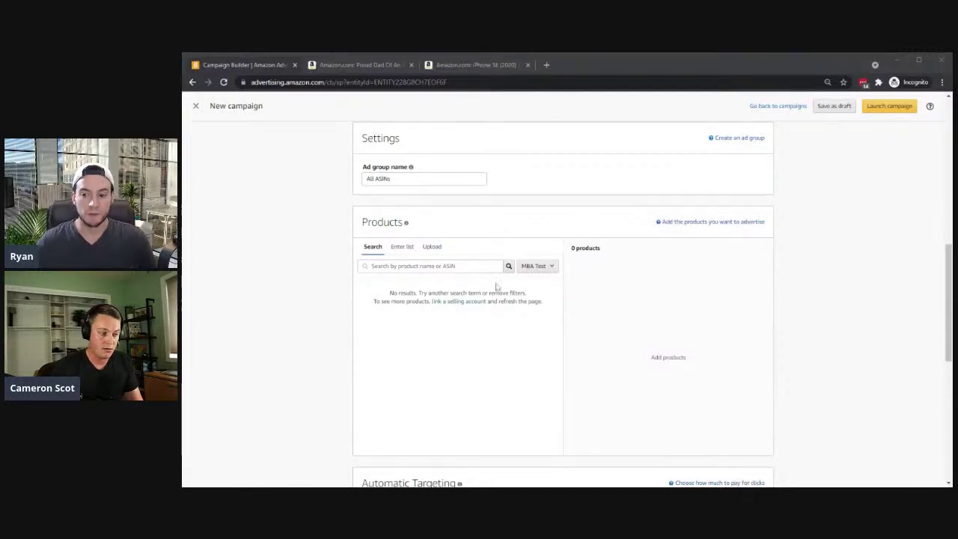
left_click(400, 278)
left_click(402, 246)
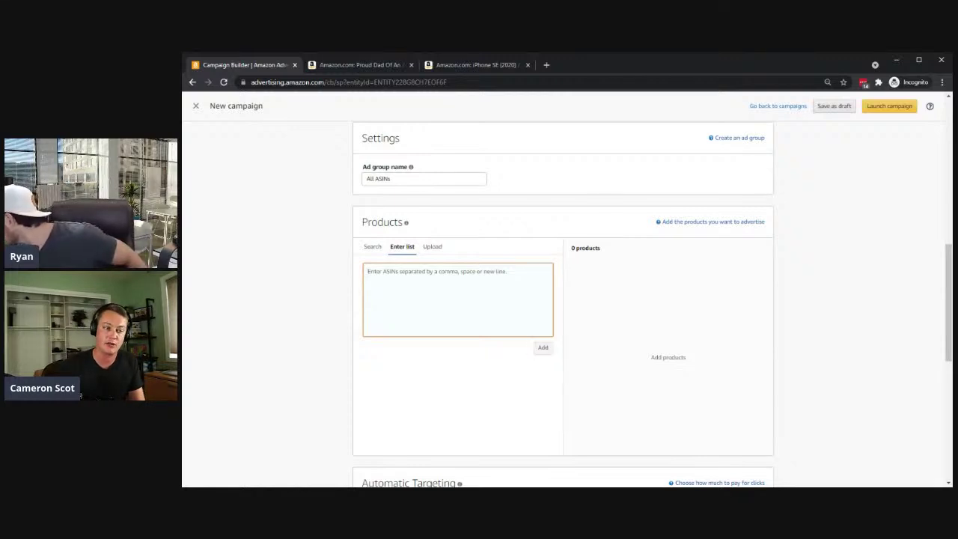
left_click(372, 246)
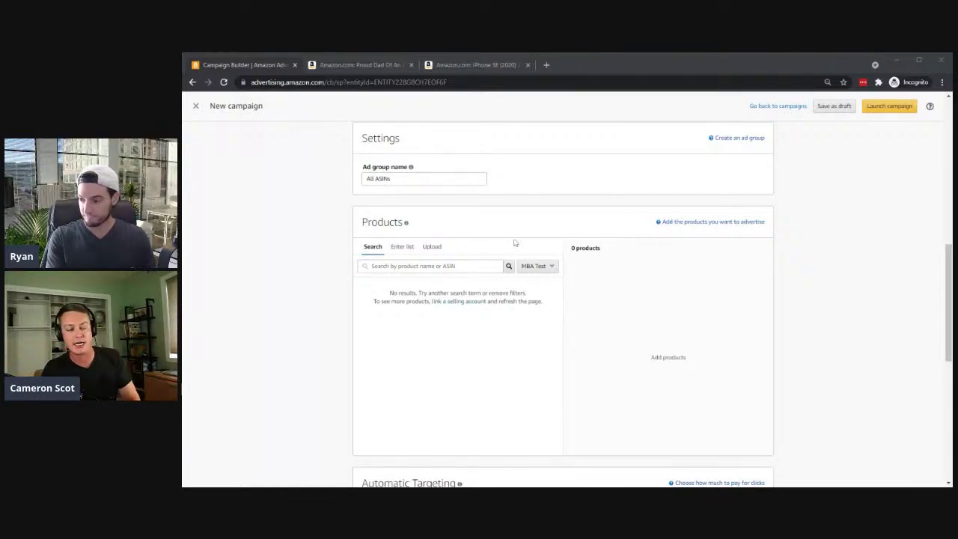
Search for ASIN B07CJ2Q3K1 across all Amazon products.
left_click(330, 257)
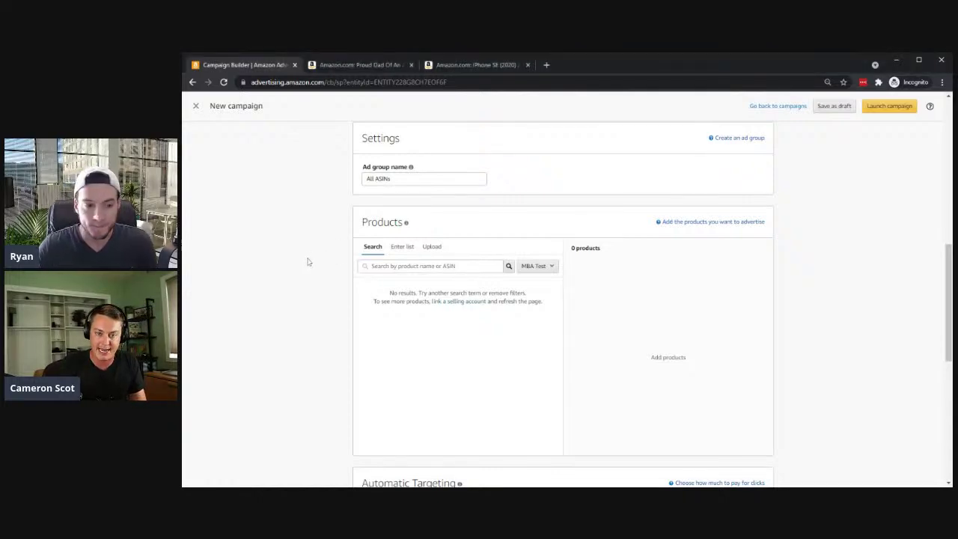
left_click(404, 266)
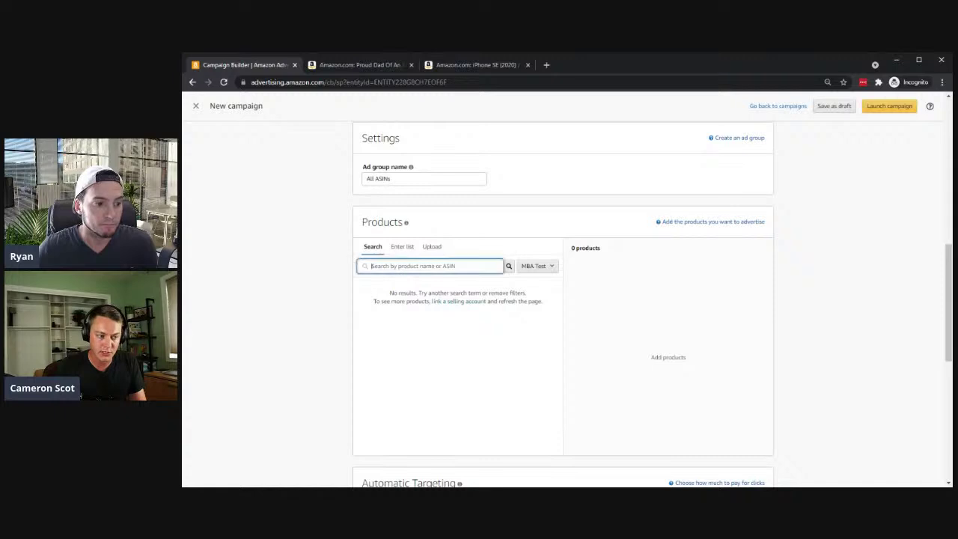
left_click(332, 288)
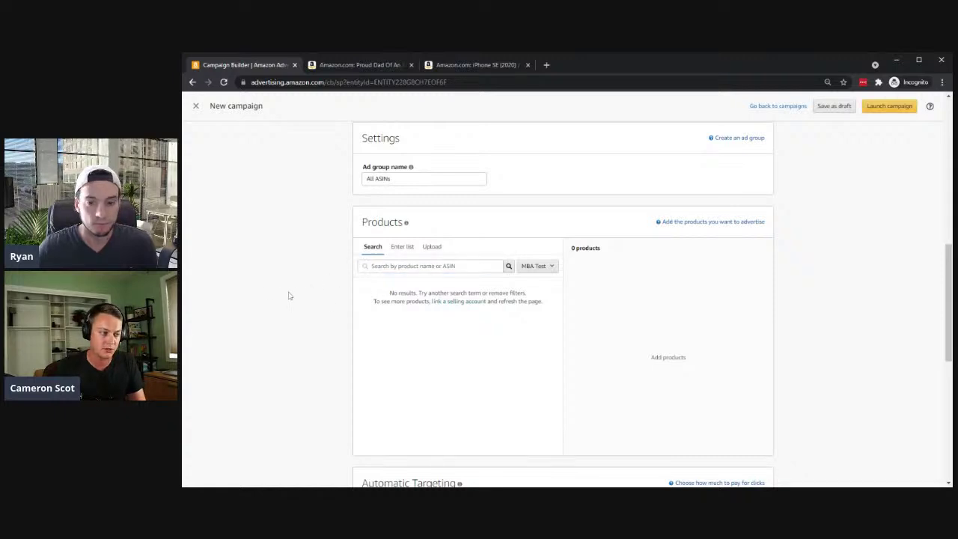
left_click(419, 266)
type("B07CJ2Q3K1")
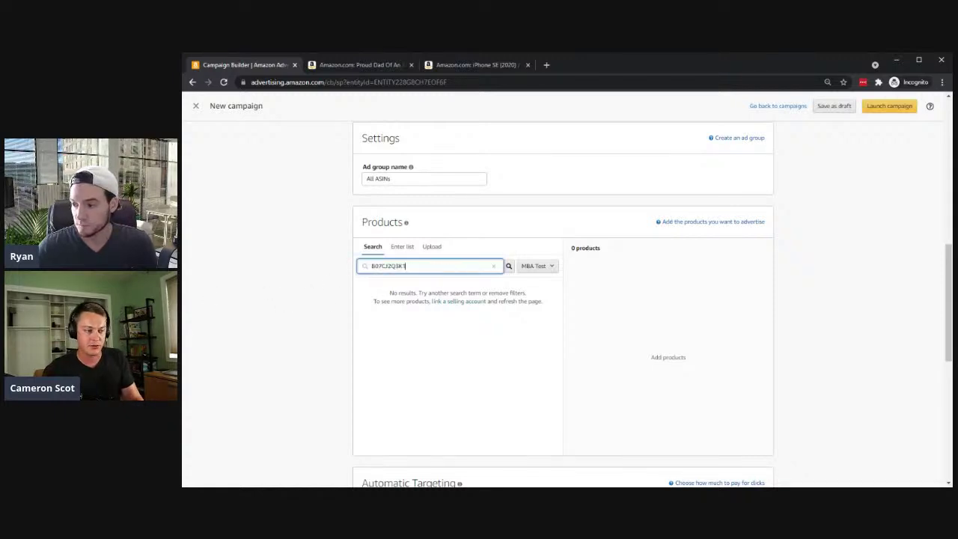
left_click(538, 267)
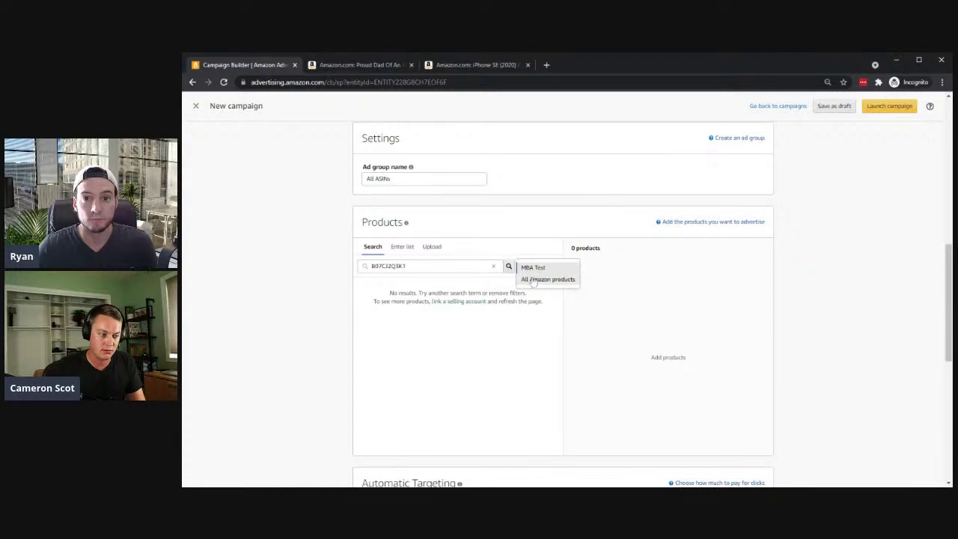
left_click(541, 281)
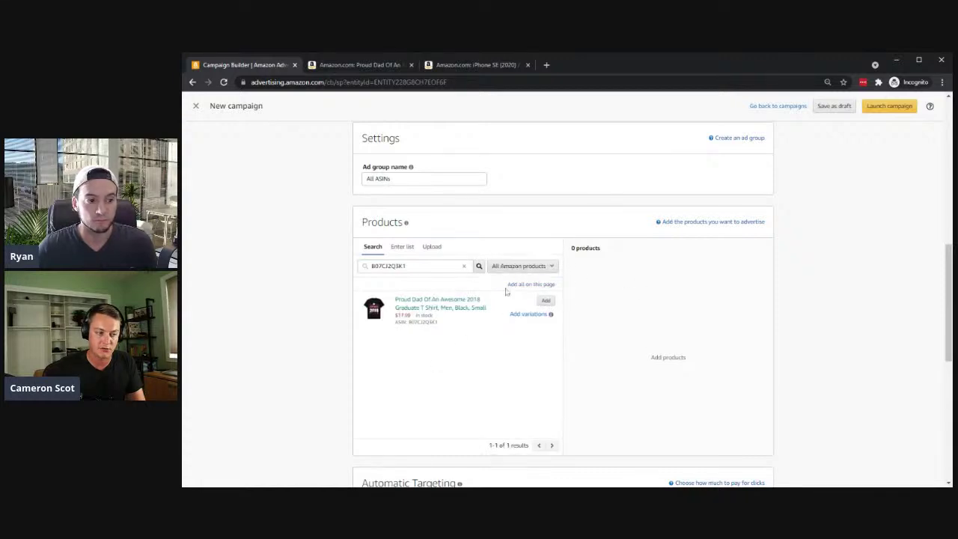
Add the Proud Dad Of An Awesome 2018 Graduate T-shirt to the campaign's advertised products.
scroll(347, 220, "down", 1)
scroll(347, 220, "up", 1)
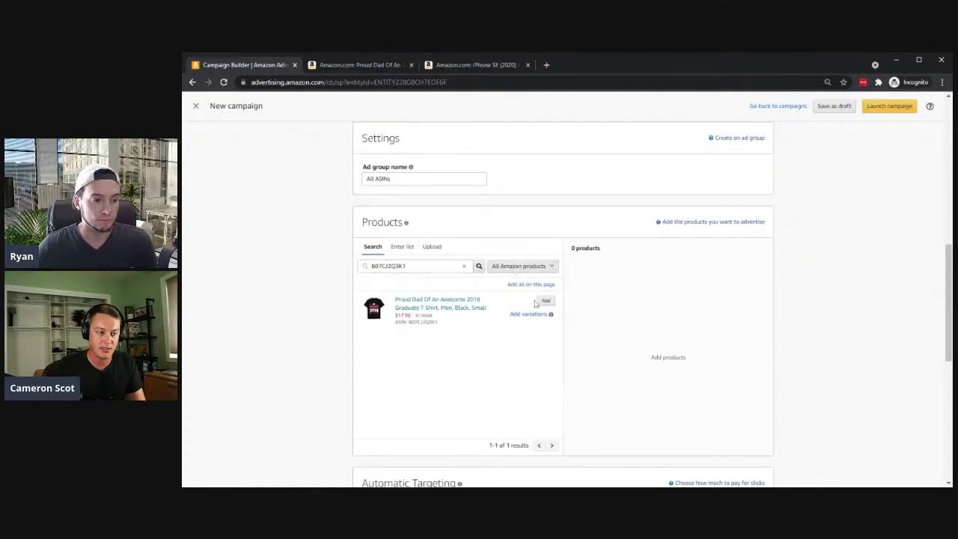
left_click(545, 302)
Set the automatic targeting bid for the Close match group to $0.05.
scroll(637, 265, "down", 2)
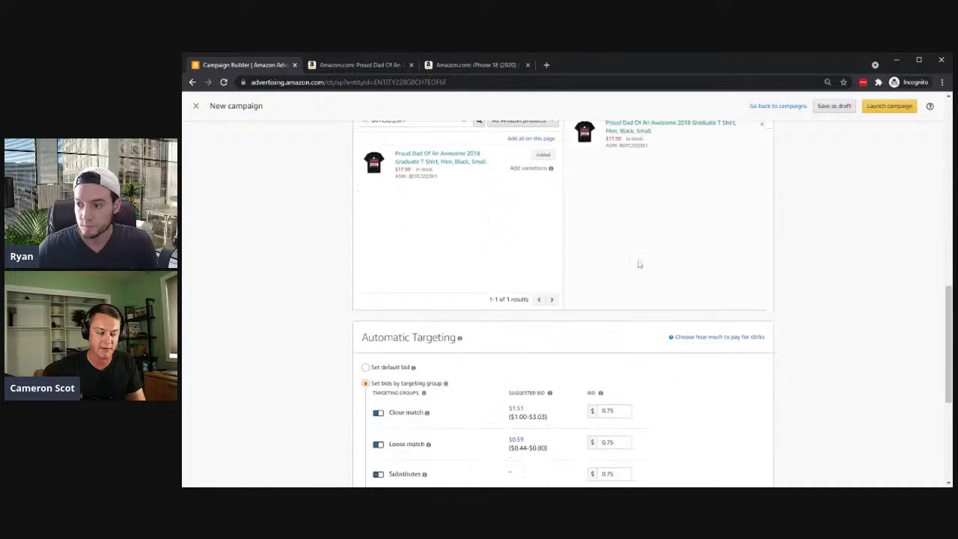
scroll(603, 251, "up", 1)
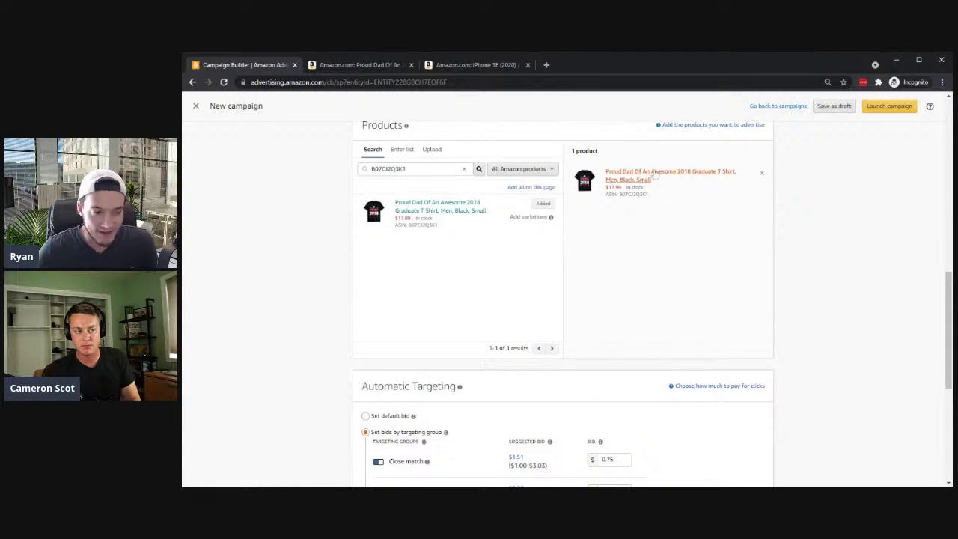
scroll(795, 320, "down", 1)
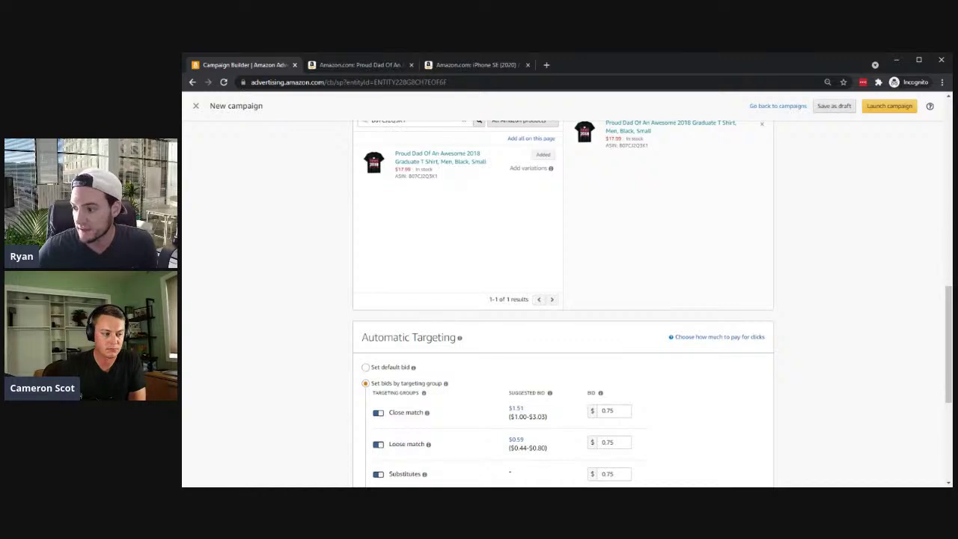
scroll(372, 322, "down", 2)
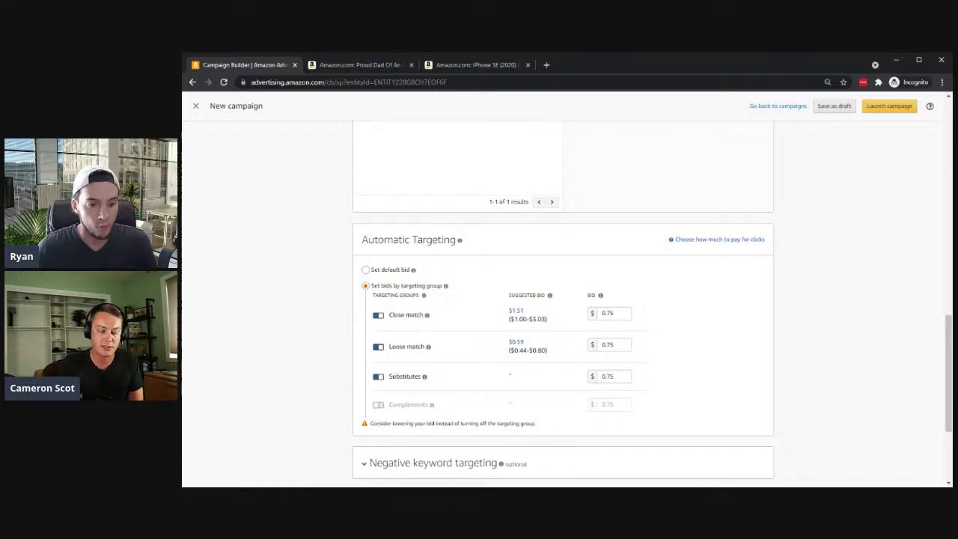
left_click_drag(629, 314, 603, 341)
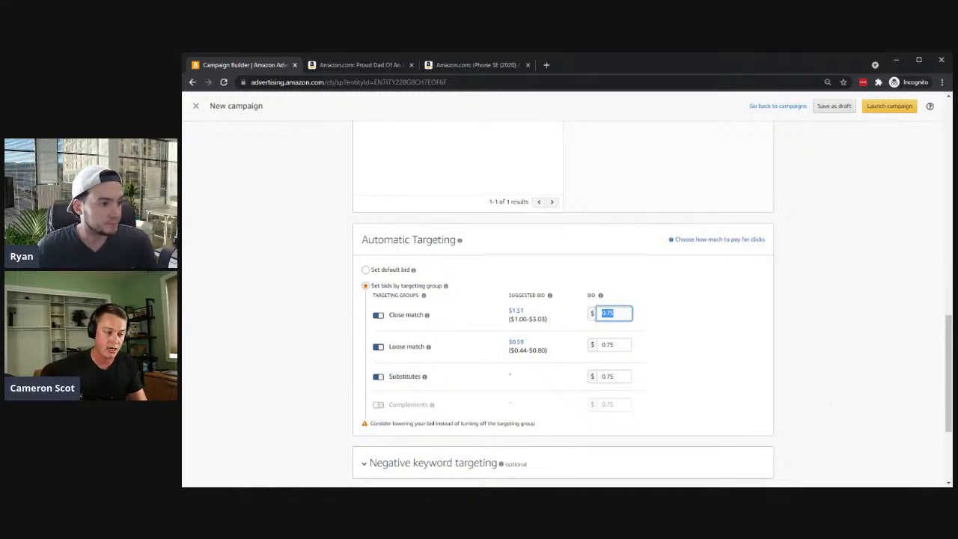
type(".05")
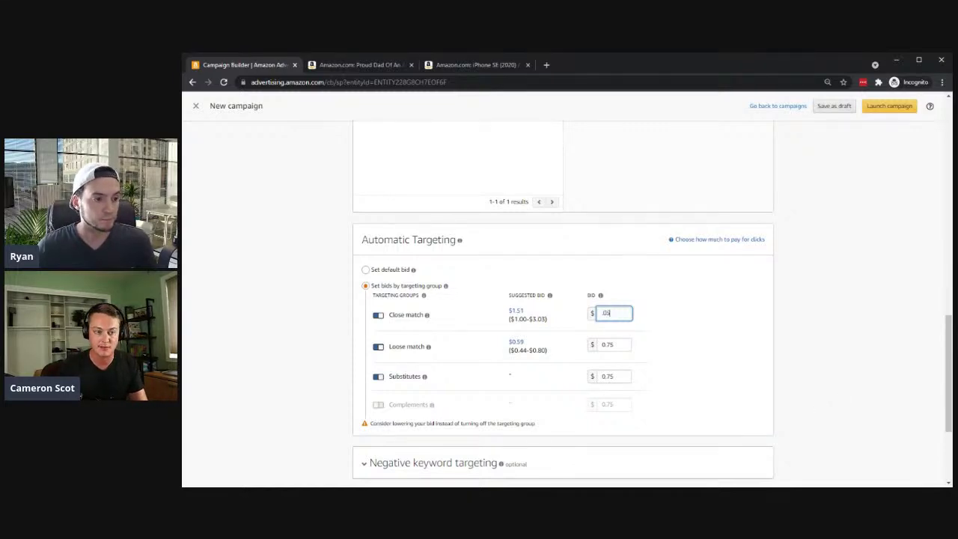
left_click(825, 386)
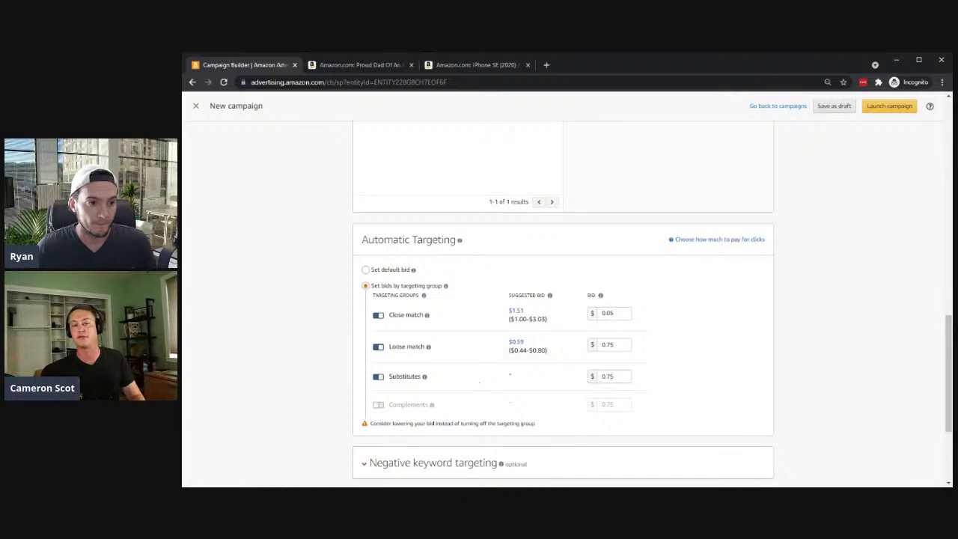
Set the Loose match and Substitutes targeting group bids to $0.05 each.
left_click(598, 346)
type("0.05")
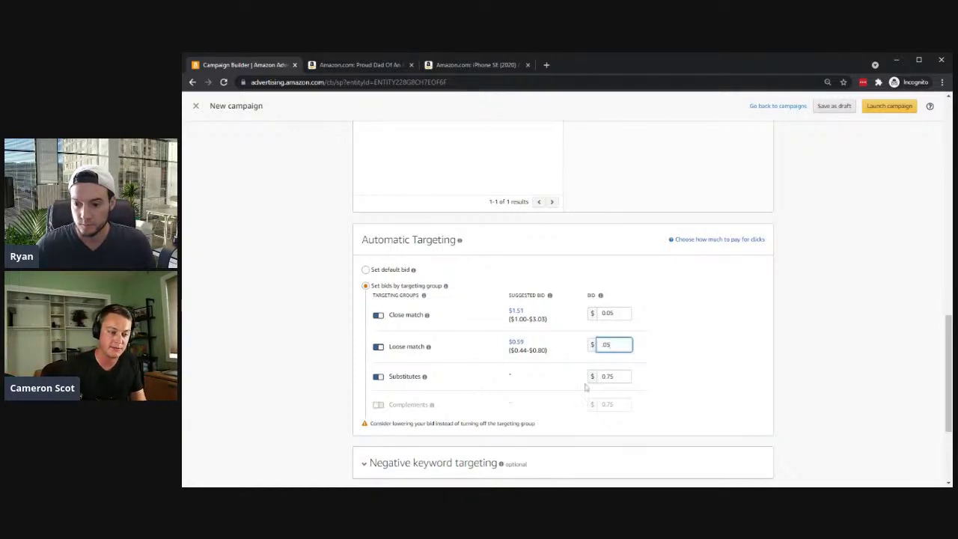
left_click(601, 379)
left_click_drag(613, 376, 571, 371)
type("0.05")
left_click(743, 349)
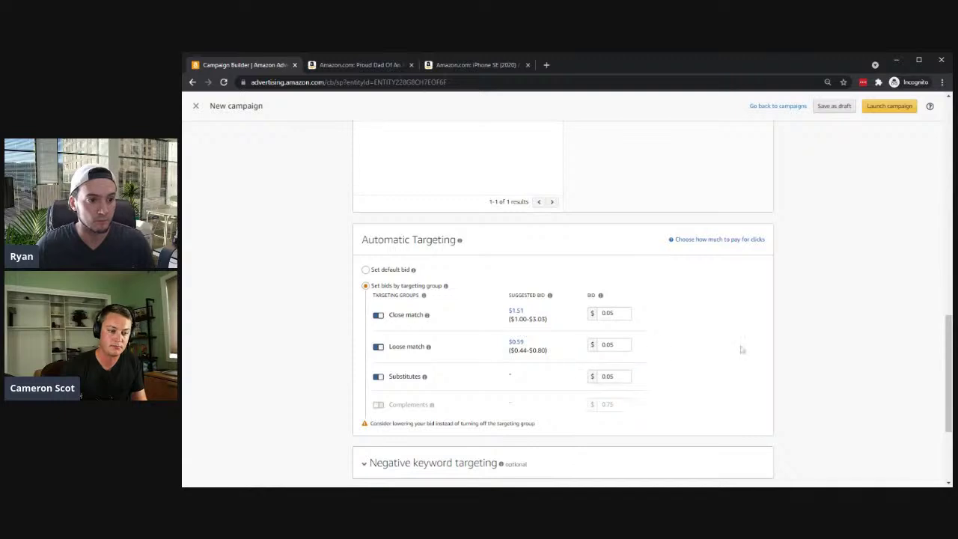
Set the placement bid adjustments to 100% for both top of search (first page) and product pages.
scroll(331, 316, "down", 2)
scroll(346, 304, "up", 6)
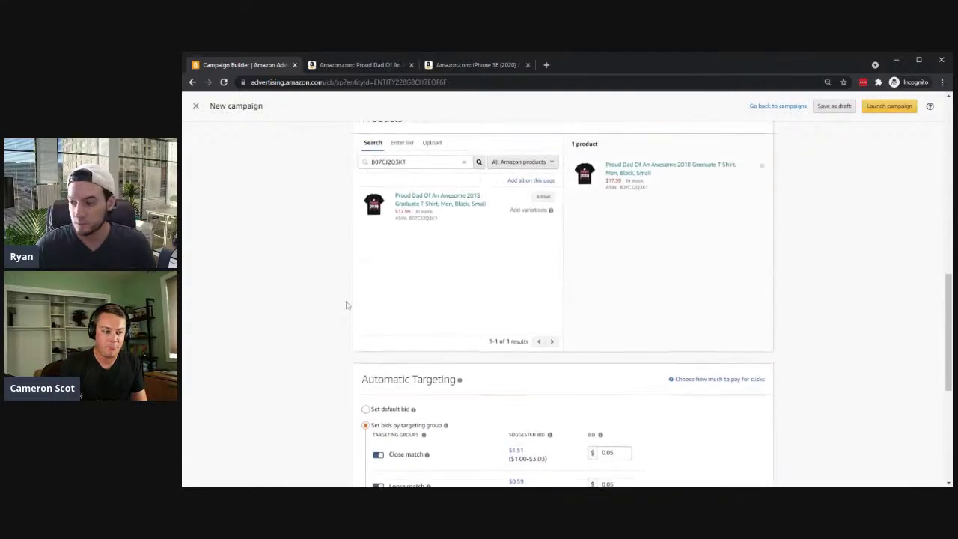
scroll(346, 304, "up", 4)
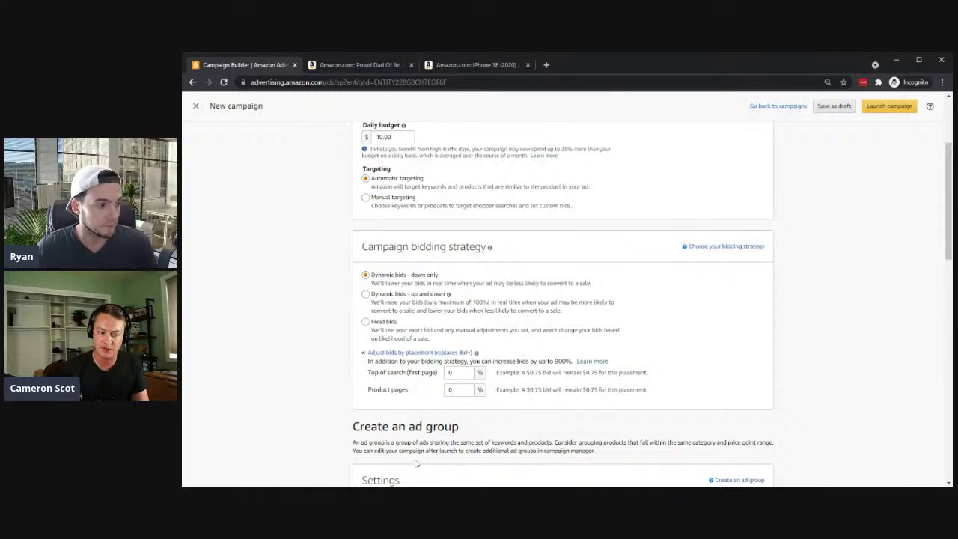
scroll(336, 387, "down", 1)
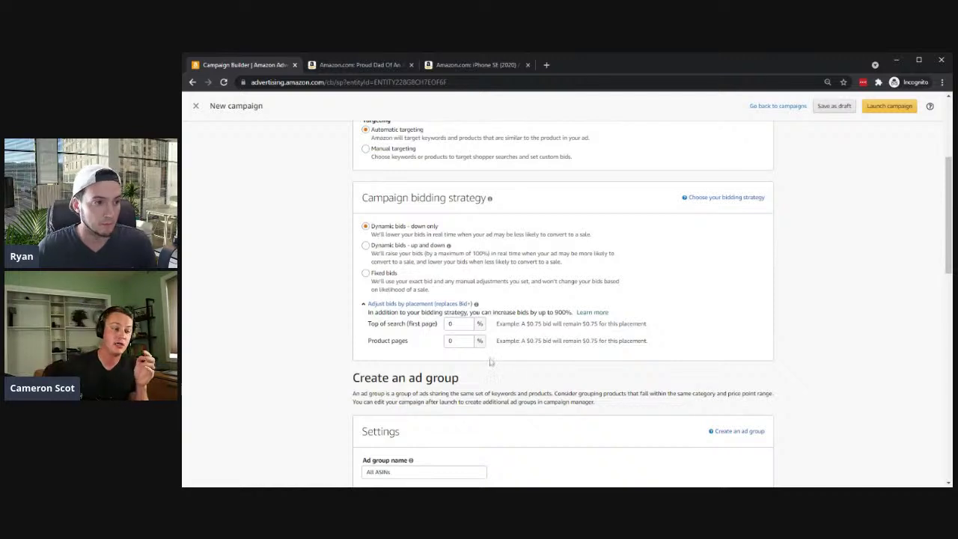
scroll(478, 342, "down", 2)
scroll(449, 321, "up", 2)
double_click(450, 324)
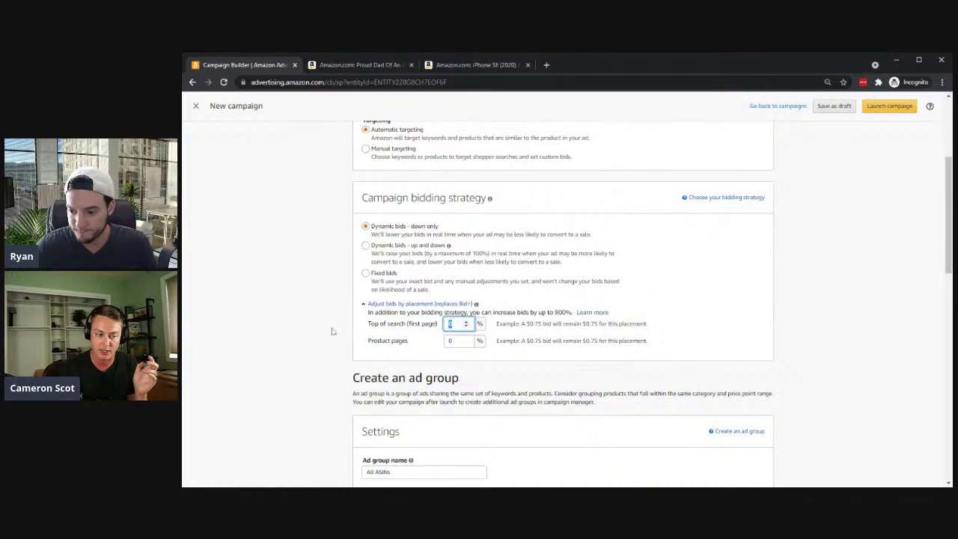
type("100")
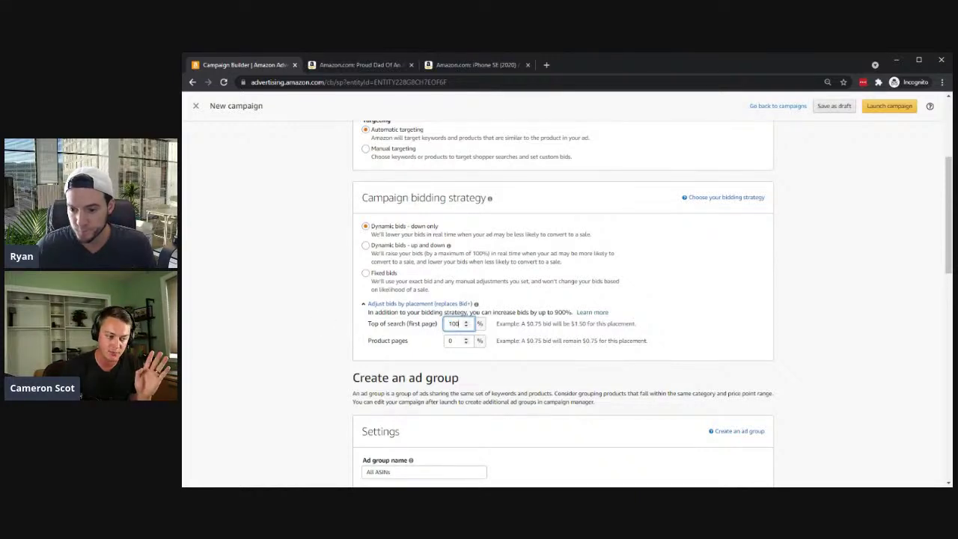
double_click(458, 341)
type("100")
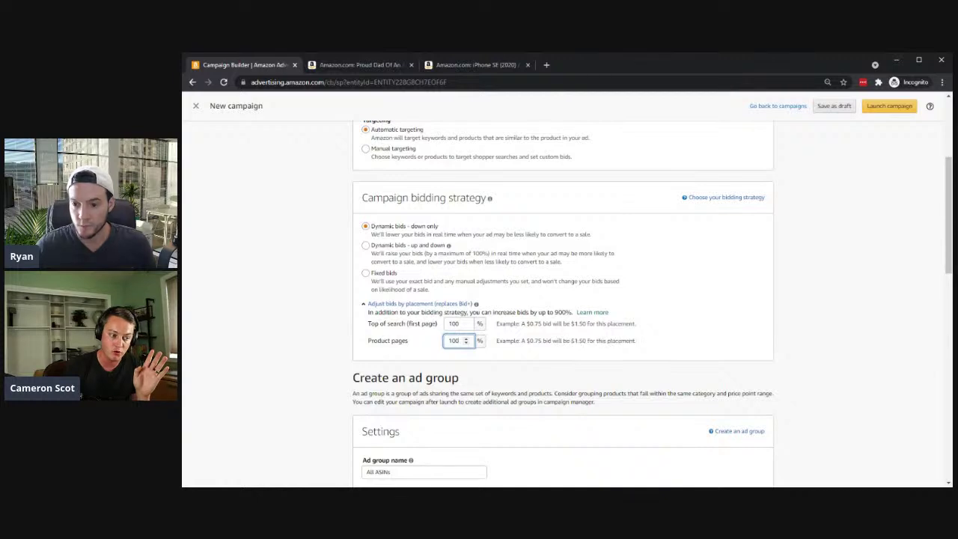
left_click(366, 340)
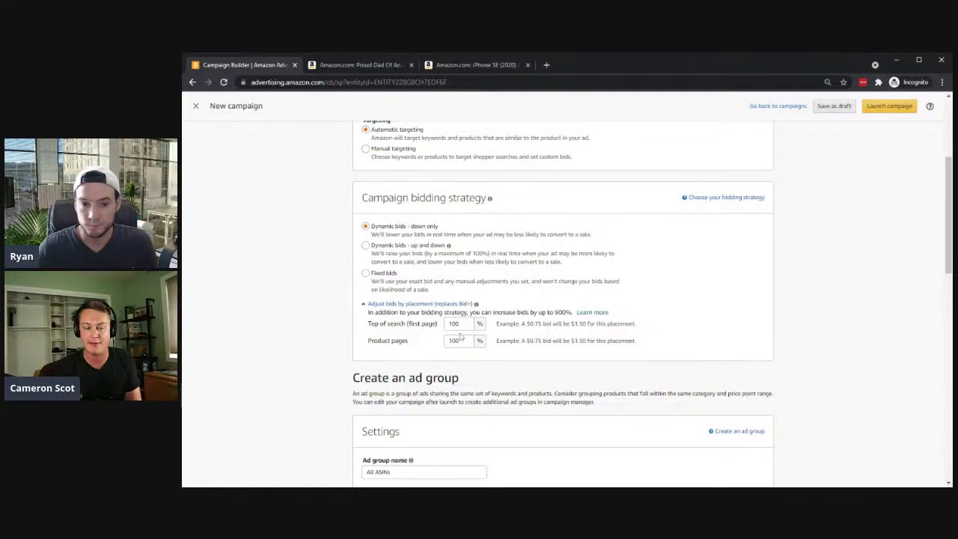
Review the targeting group bids, particularly Close match, against the campaign's placement bid adjustments.
scroll(460, 337, "down", 1)
scroll(541, 304, "down", 4)
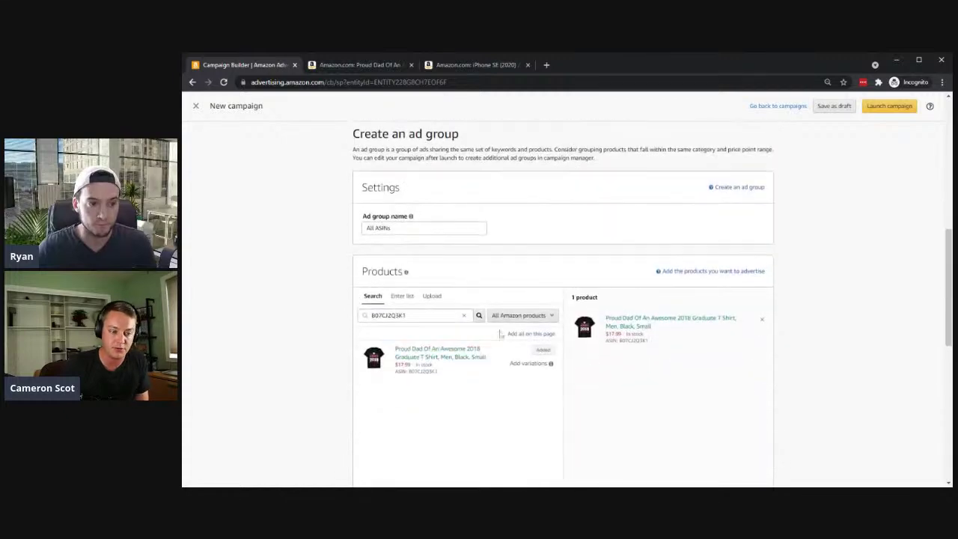
scroll(500, 345, "down", 3)
scroll(509, 390, "down", 1)
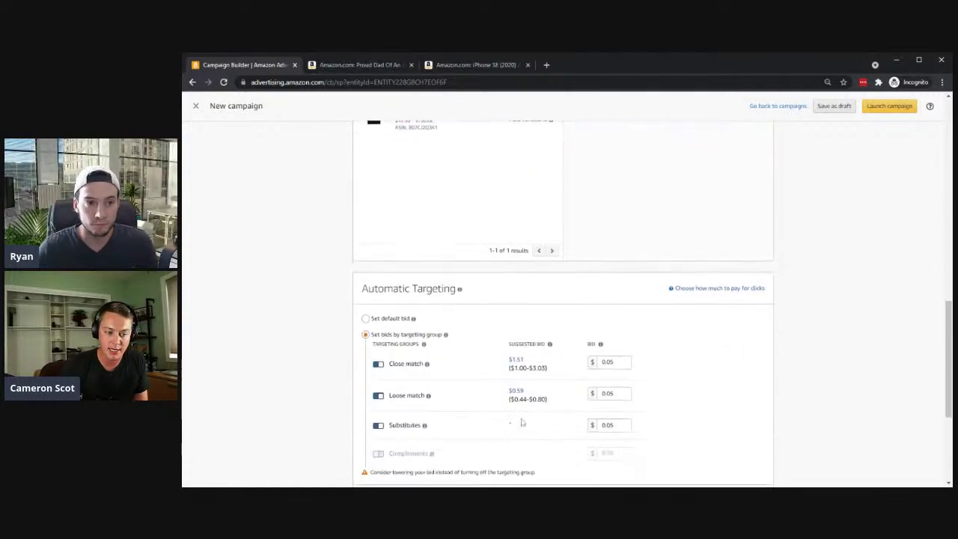
scroll(477, 374, "up", 5)
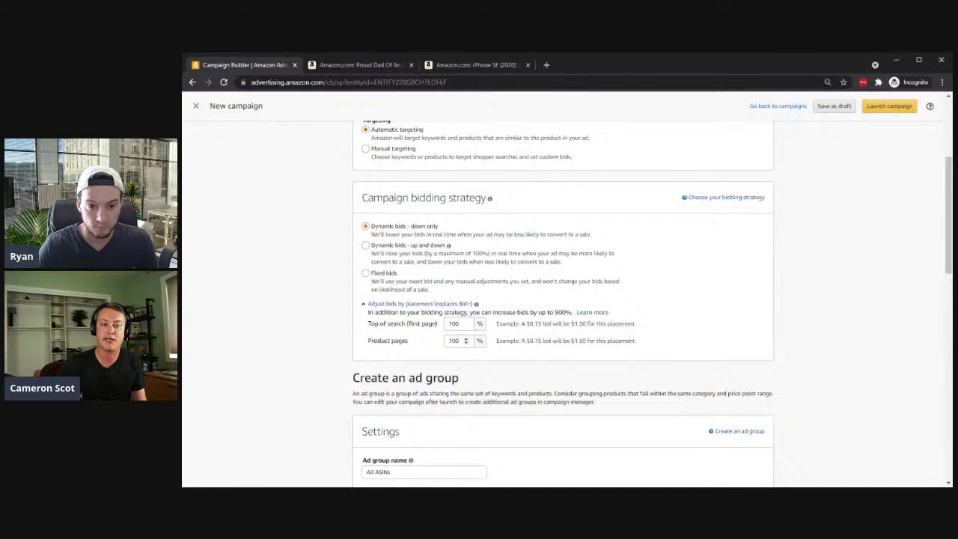
scroll(466, 340, "down", 15)
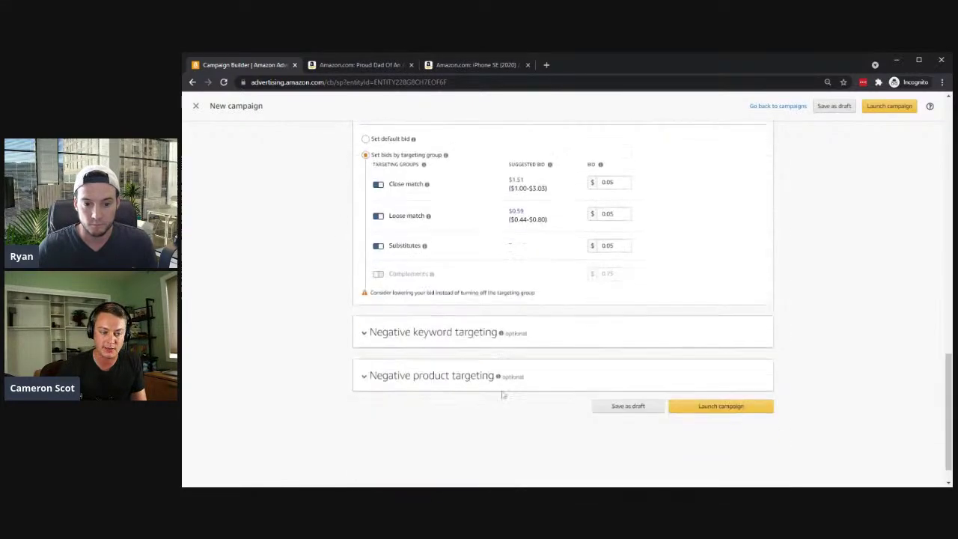
double_click(607, 166)
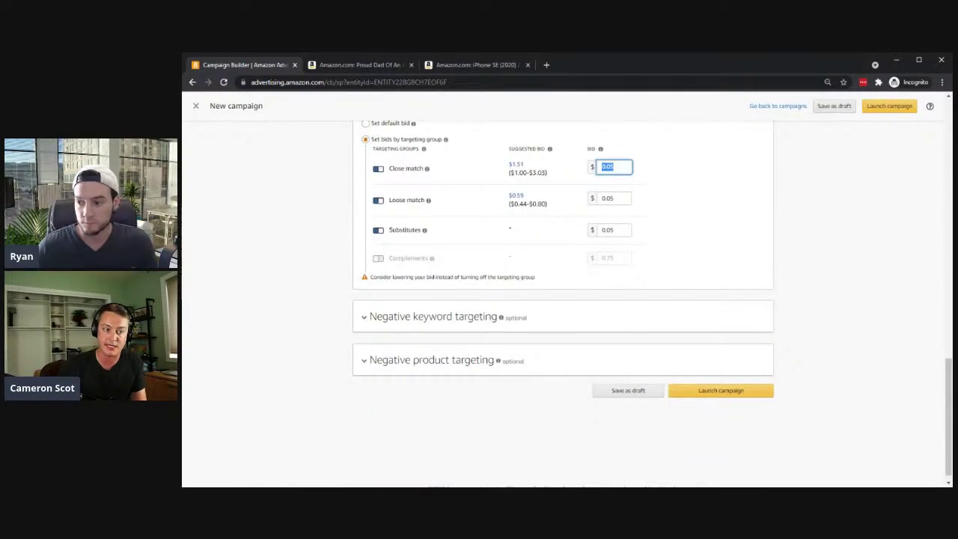
left_click(613, 167)
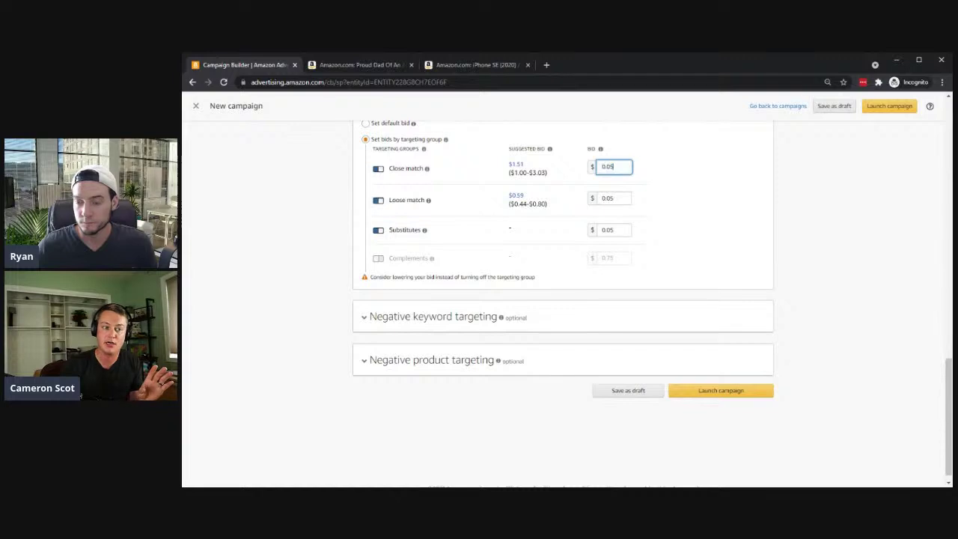
key("ctrl+a")
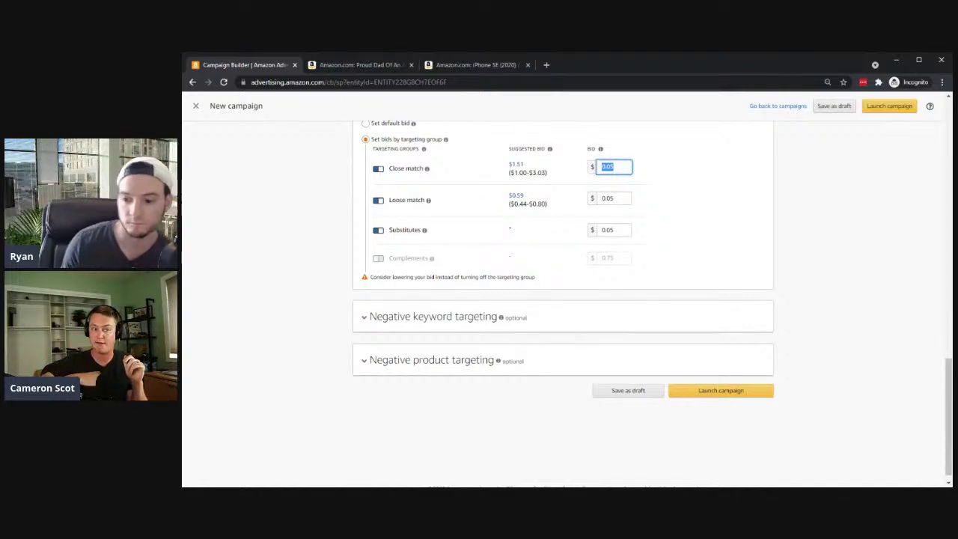
Set the bid adjustment for top of search (first page) to 200%.
key("shift+Tab")
key("shift+Tab")
key("shift+Tab")
key("shift+Tab")
key("shift+Tab")
key("shift+Tab")
key("shift+Tab")
key("shift+Tab")
key("shift+Tab")
key("shift+Tab")
key("shift+Tab")
key("shift+Tab")
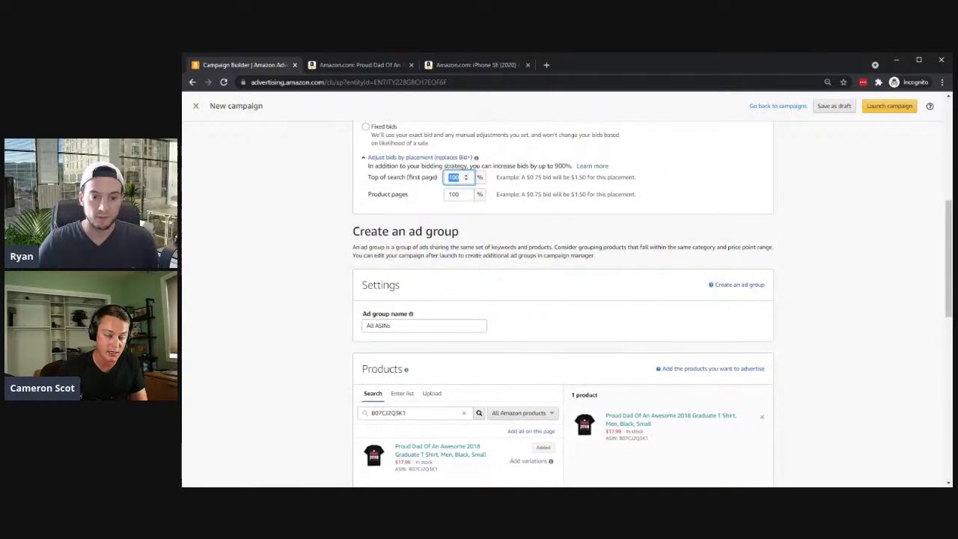
type("50")
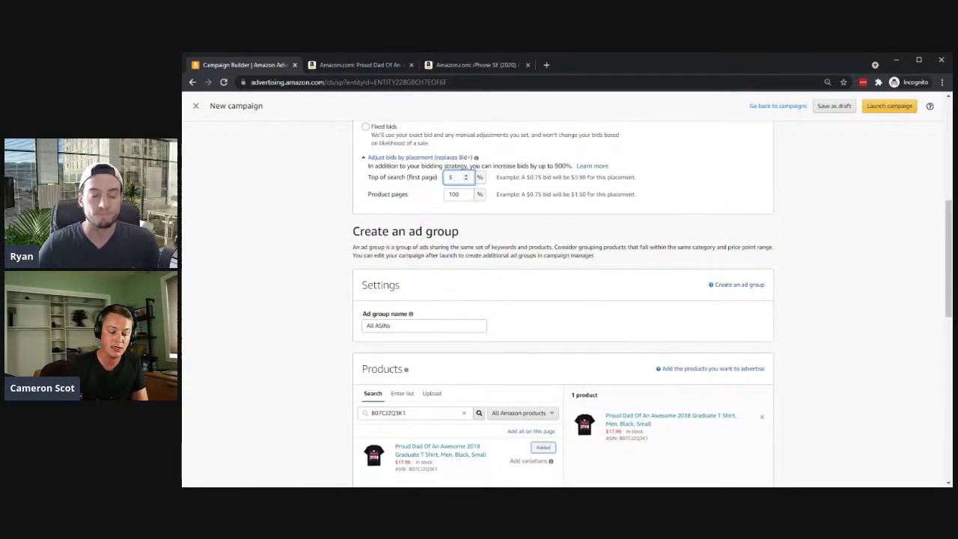
key("BackSpace")
key("BackSpace")
type("0")
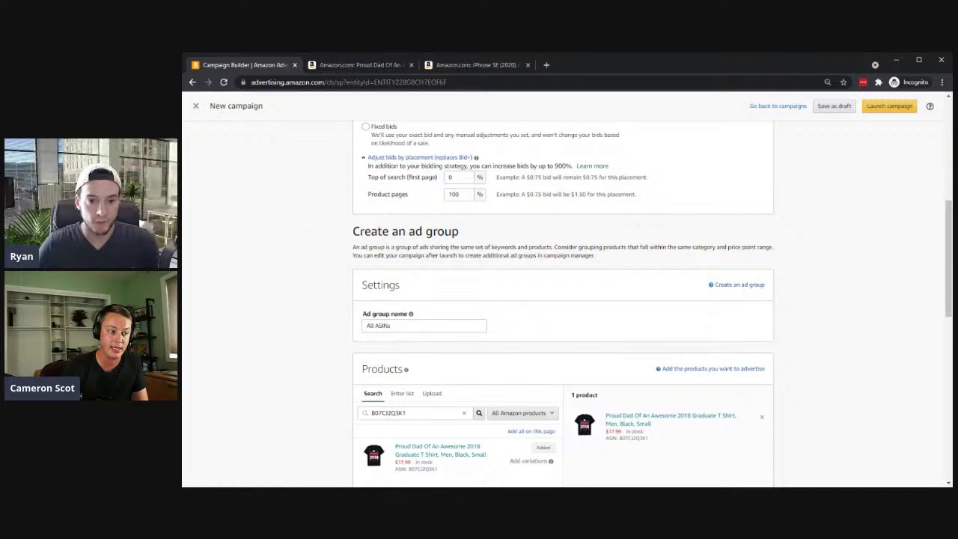
type("200")
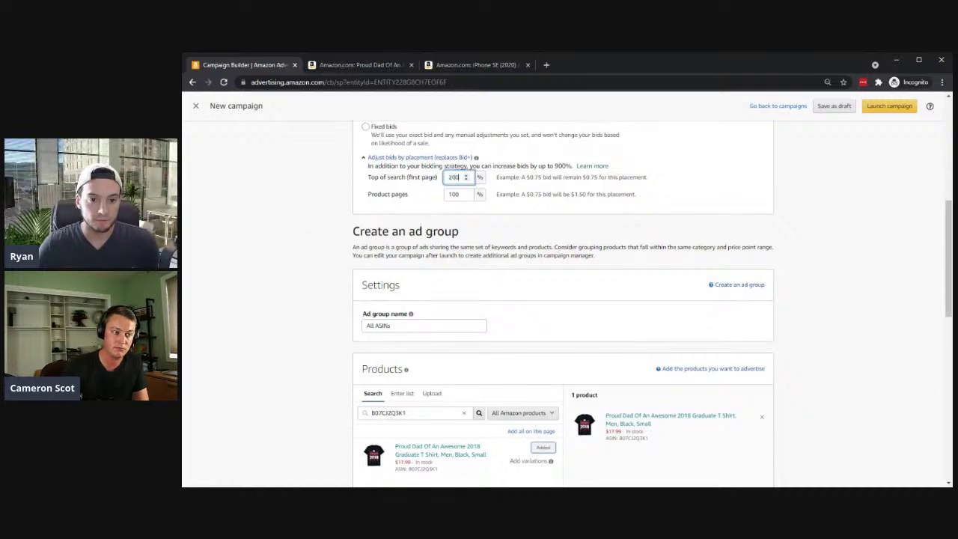
left_click(408, 198)
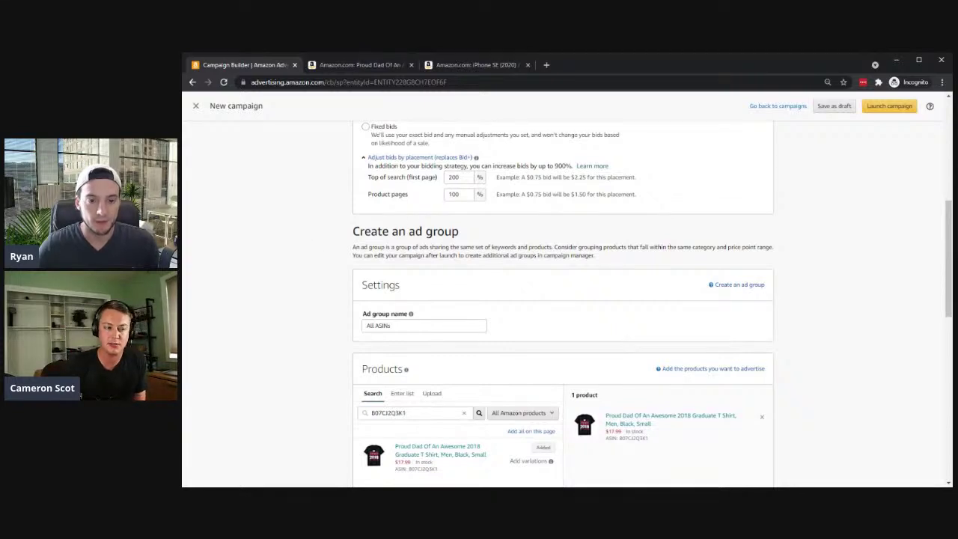
Set the bid adjustment for top of search (first page) to 100%.
double_click(464, 178)
type("10")
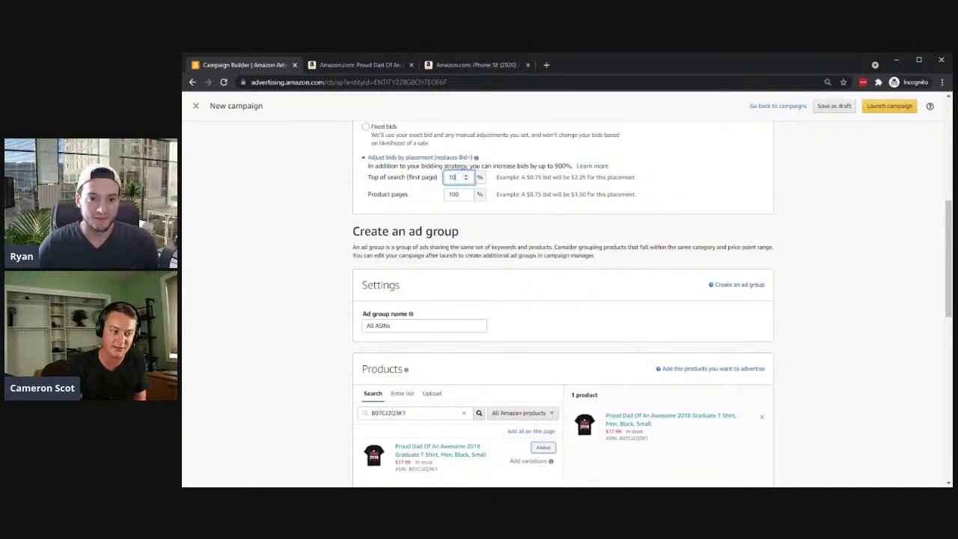
type("0")
triple_click(344, 217)
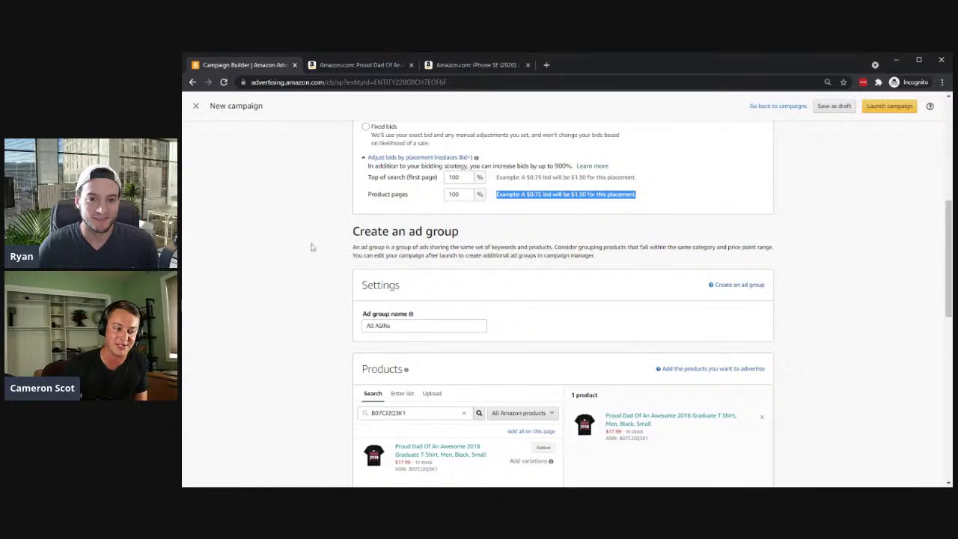
left_click(325, 224)
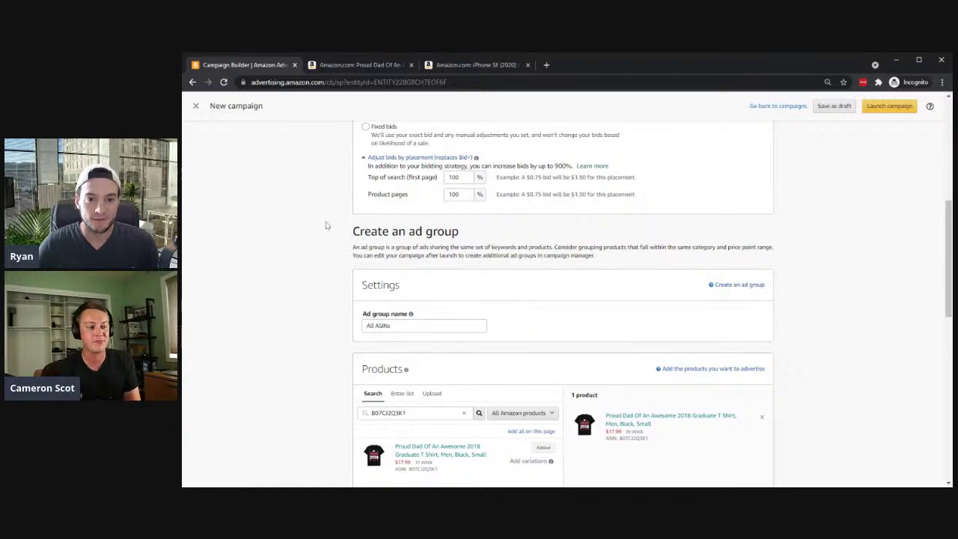
Review the new campaign's bidding strategy and placement adjustments alongside the Close match and Loose match targeting group bids.
scroll(324, 219, "up", 2)
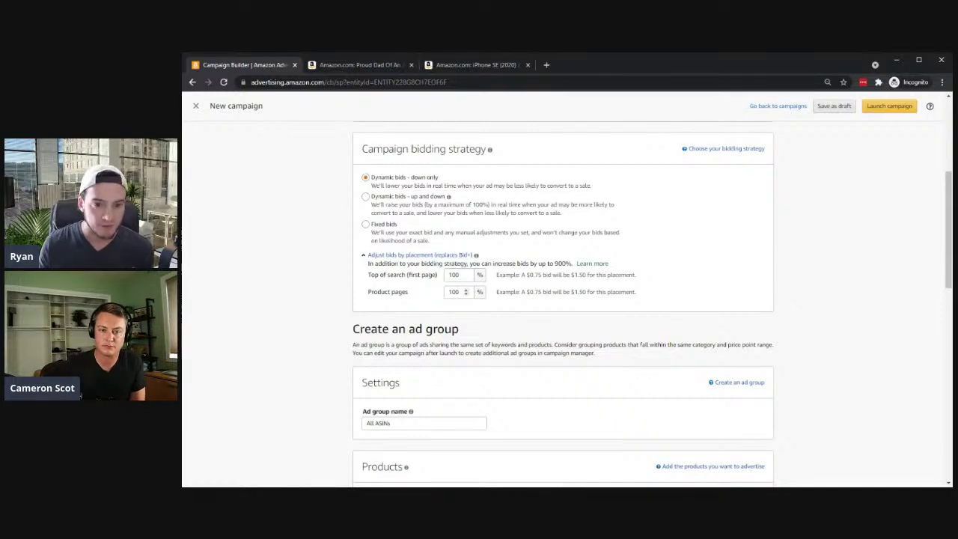
scroll(455, 298, "up", 3)
scroll(455, 299, "down", 3)
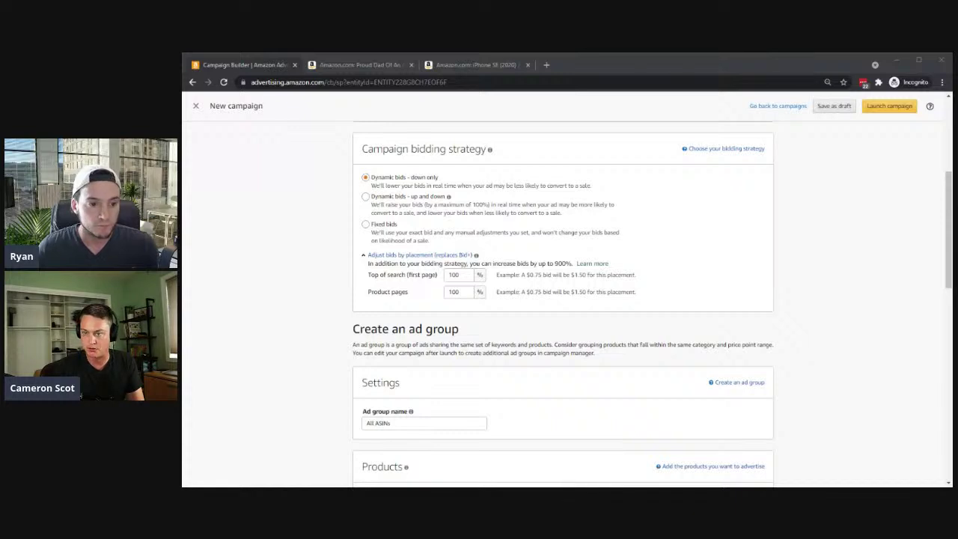
left_click(780, 271)
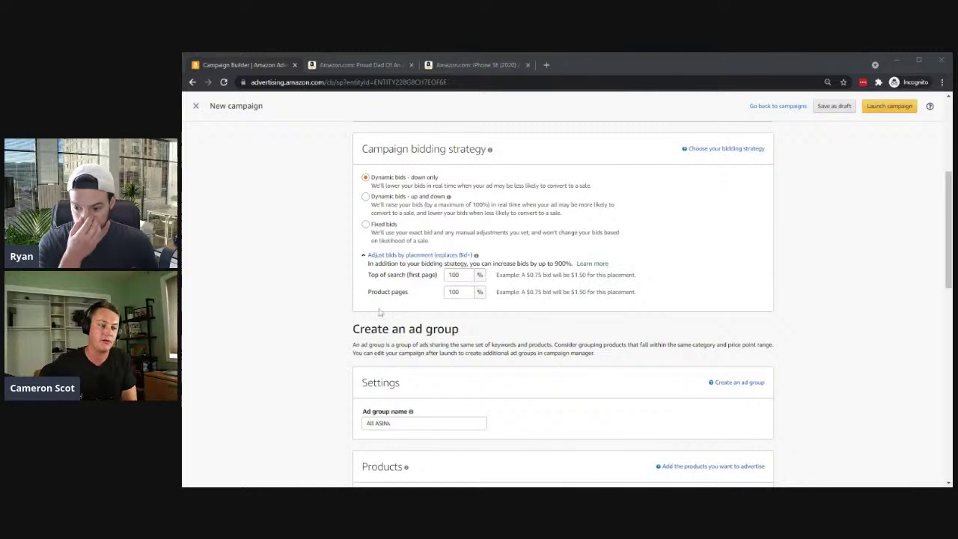
scroll(380, 313, "down", 2)
scroll(422, 202, "up", 1)
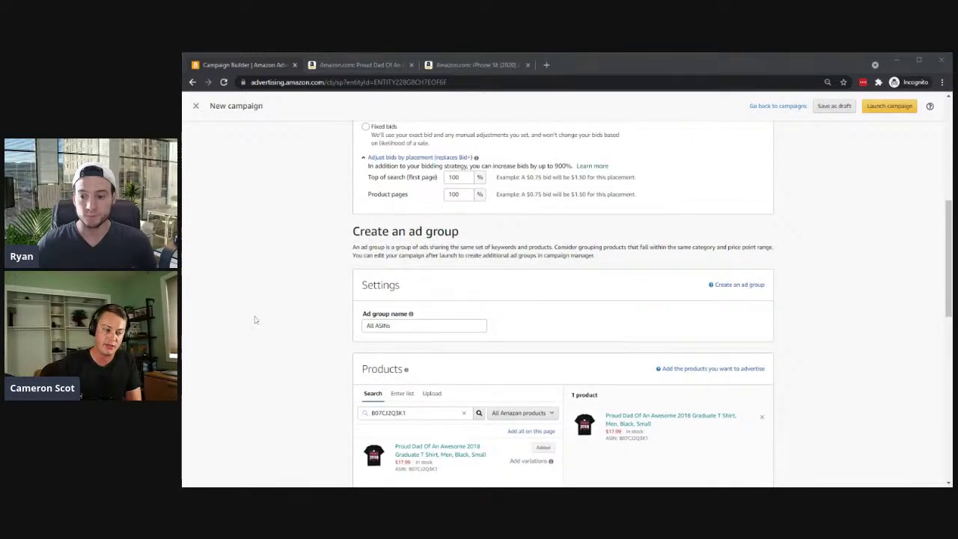
scroll(392, 207, "down", 1)
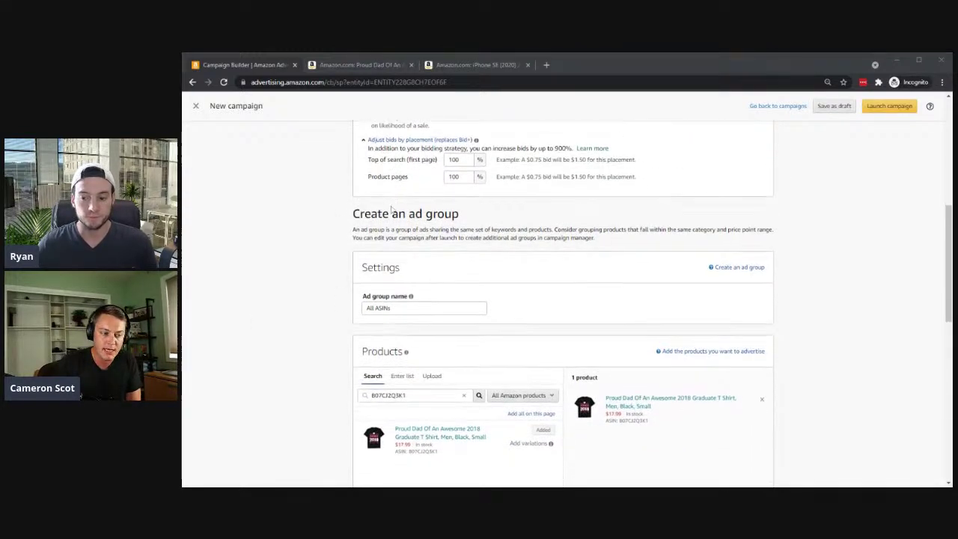
scroll(390, 209, "down", 6)
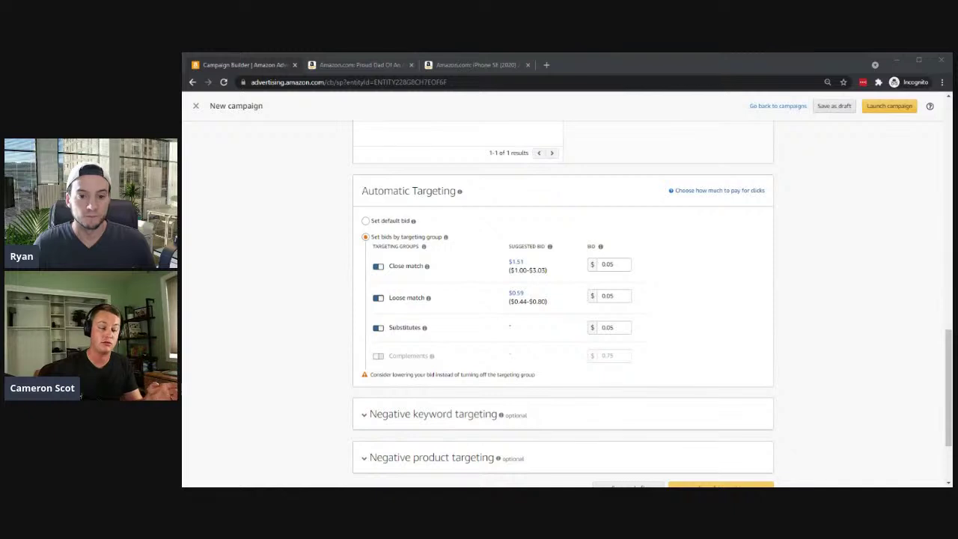
left_click(590, 263)
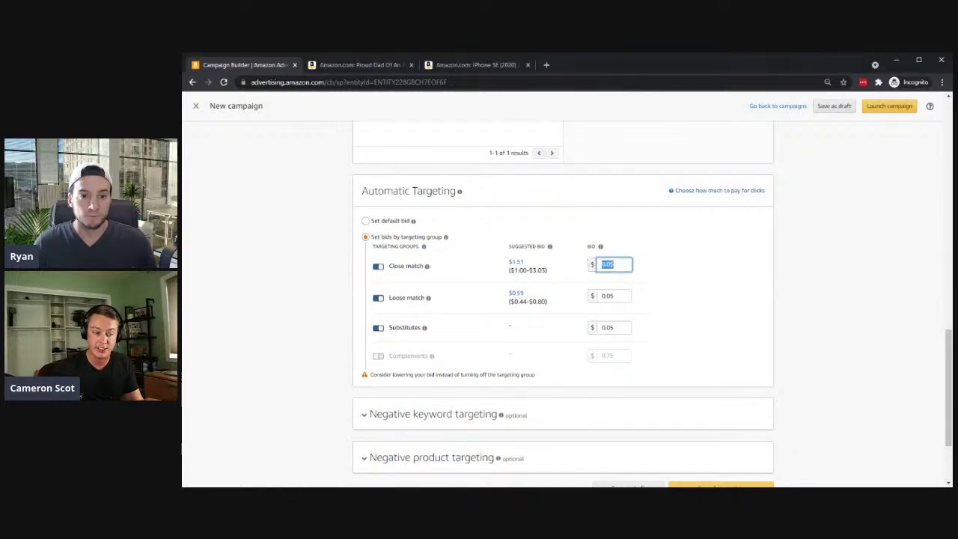
left_click(610, 295)
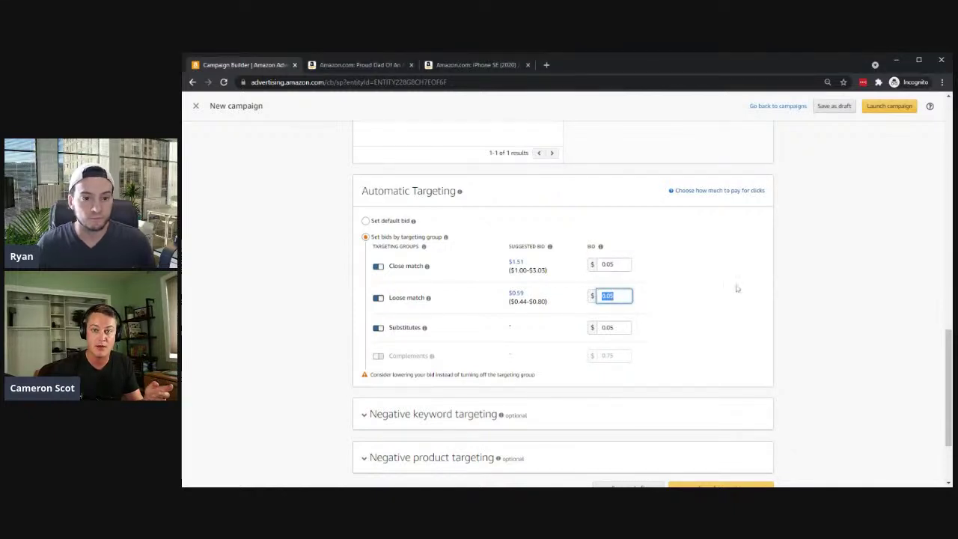
key("alt+Tab")
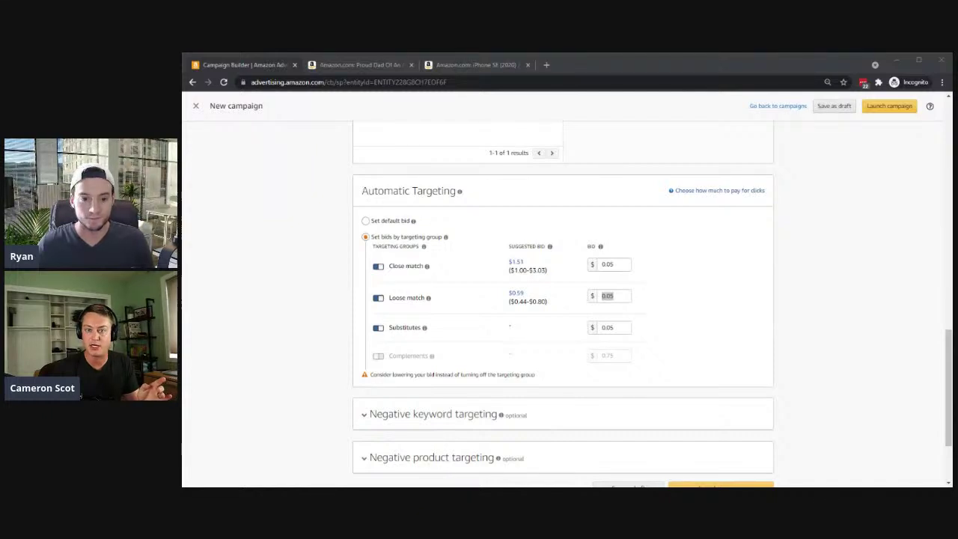
left_click(668, 253)
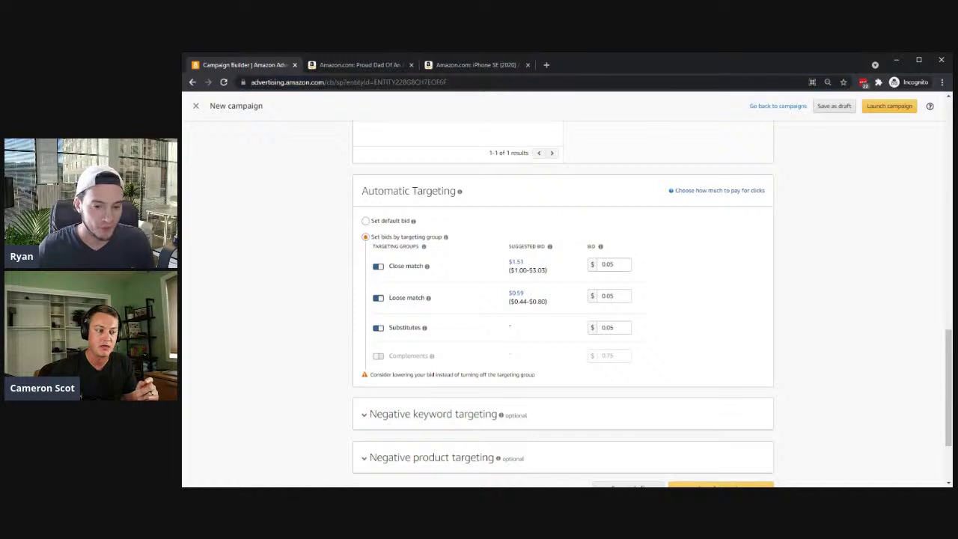
scroll(809, 301, "up", 1)
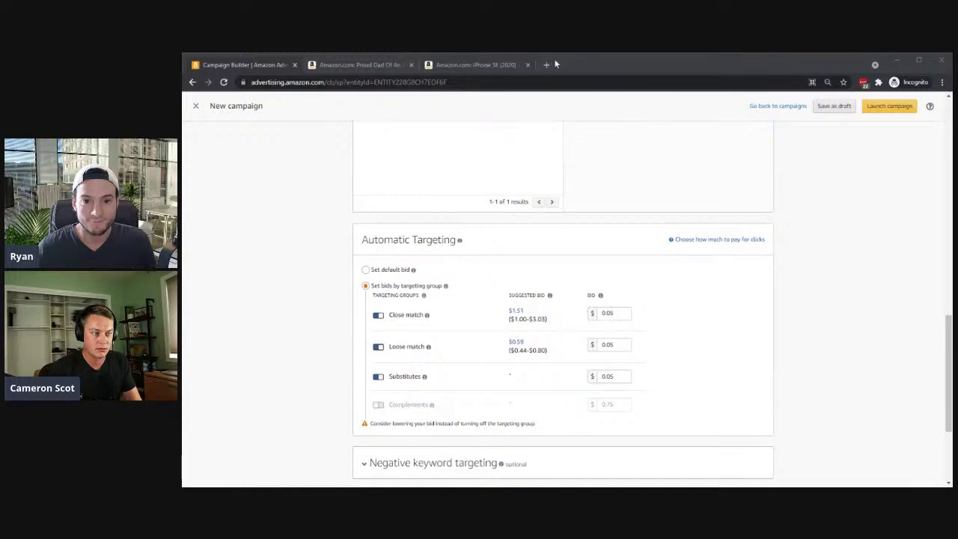
Open the placements page of the existing "Lottery - All ASINs - Close" campaign in a new browser tab and check its overall ACOS.
key("ctrl+t")
type("advertising.amazon.com/cm/sp/campaigns/A05545832YVDXWIBUD4MQ/placements?entityId=ENTITYA1FM5S3WCIS2")
key("Return")
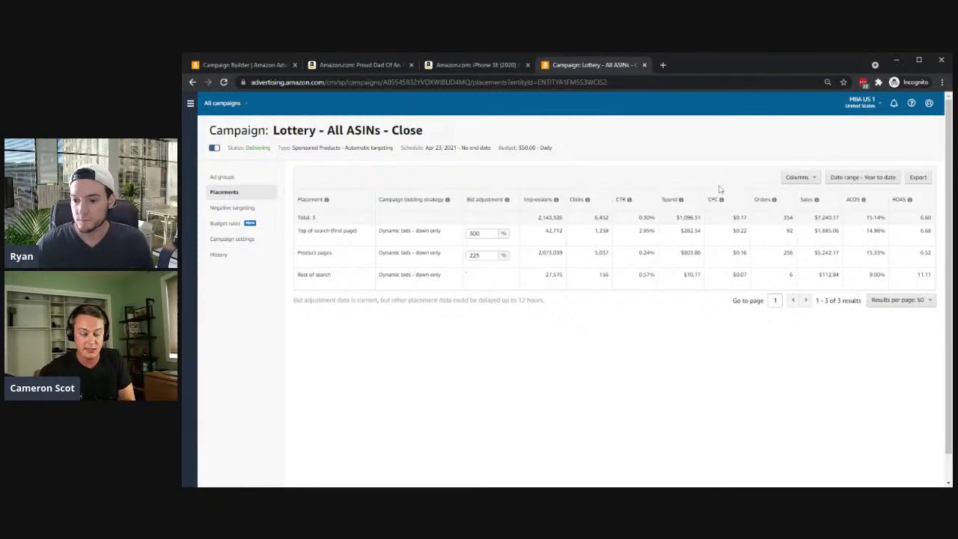
left_click_drag(876, 217, 871, 217)
left_click(873, 217)
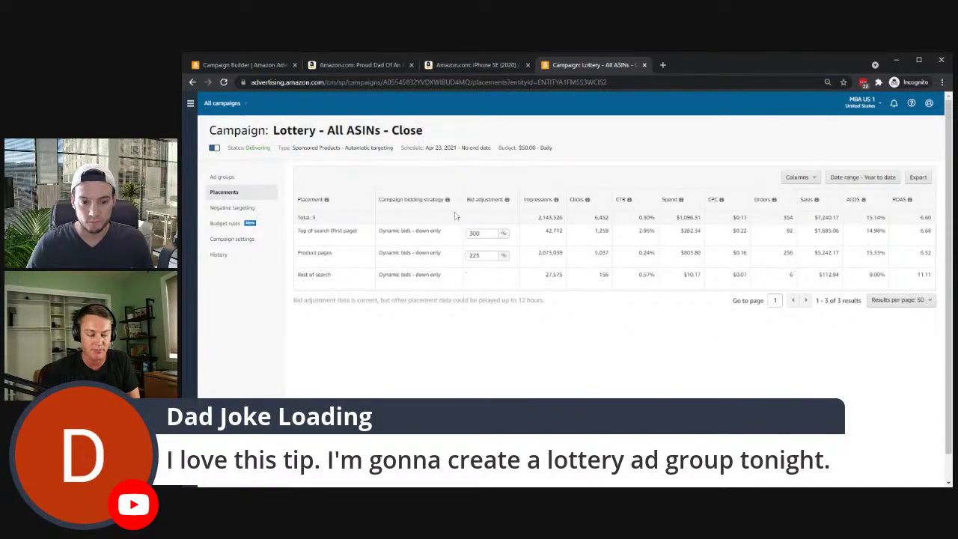
scroll(457, 216, "down", 1)
scroll(457, 216, "up", 1)
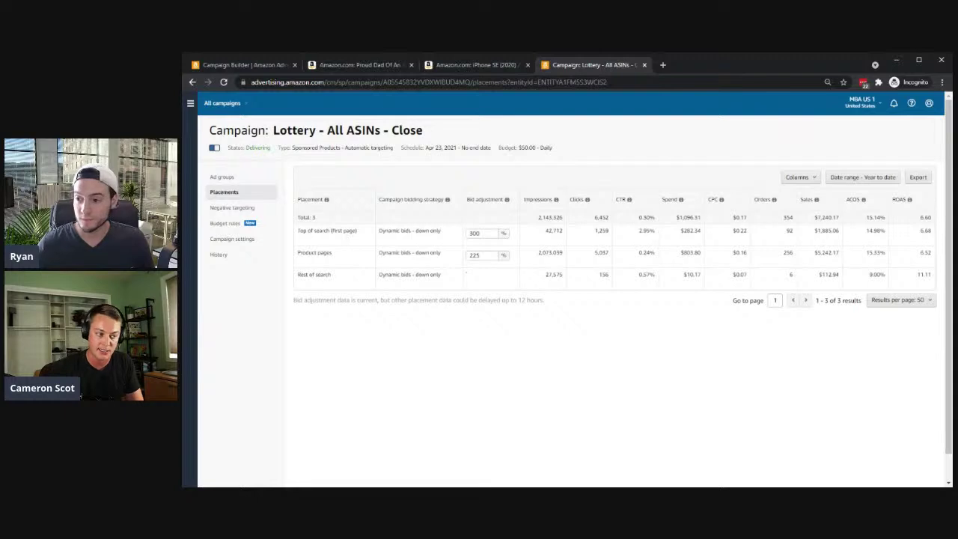
Compare the bid adjustments, sales and ACOS of the campaign's placements, particularly rest of search and top of search.
left_click_drag(357, 282, 473, 280)
left_click(510, 279)
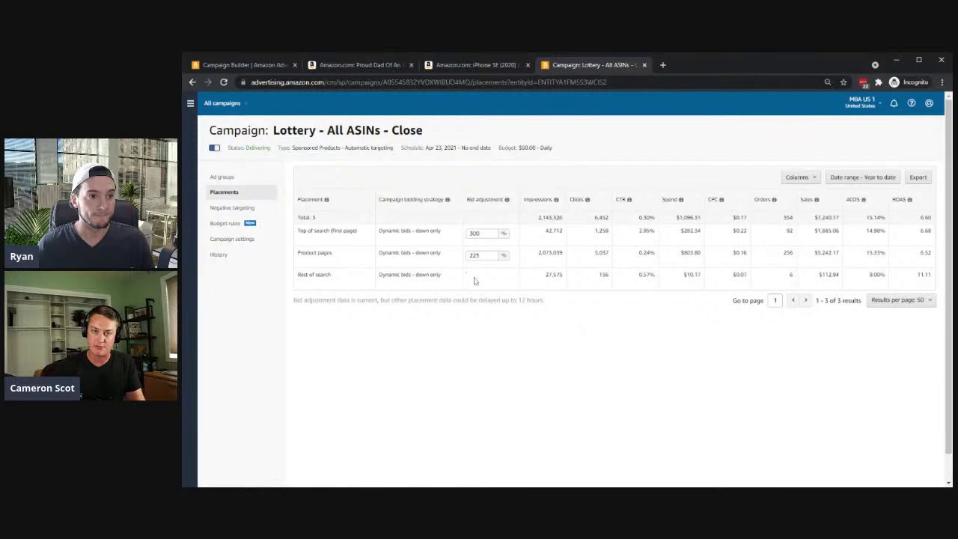
left_click_drag(372, 266, 303, 274)
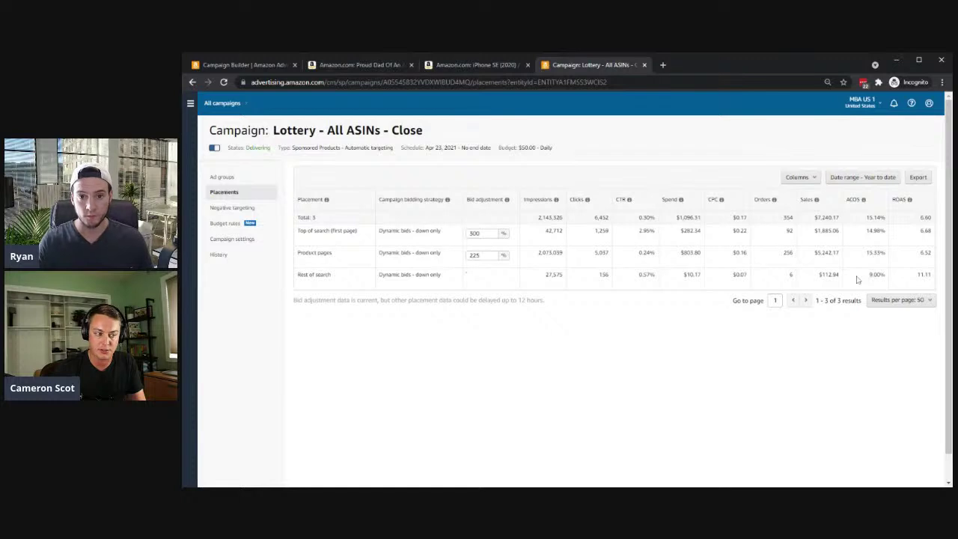
left_click(483, 232)
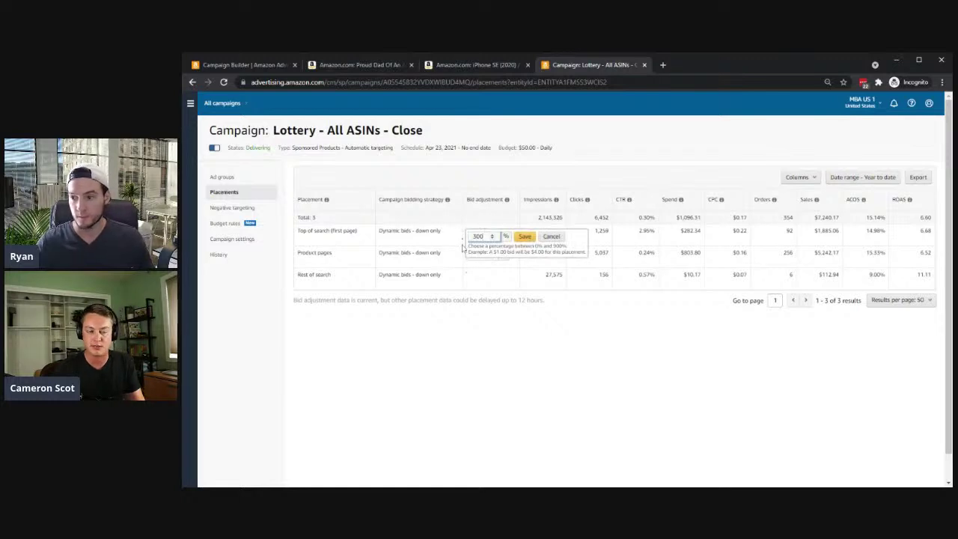
left_click(822, 233)
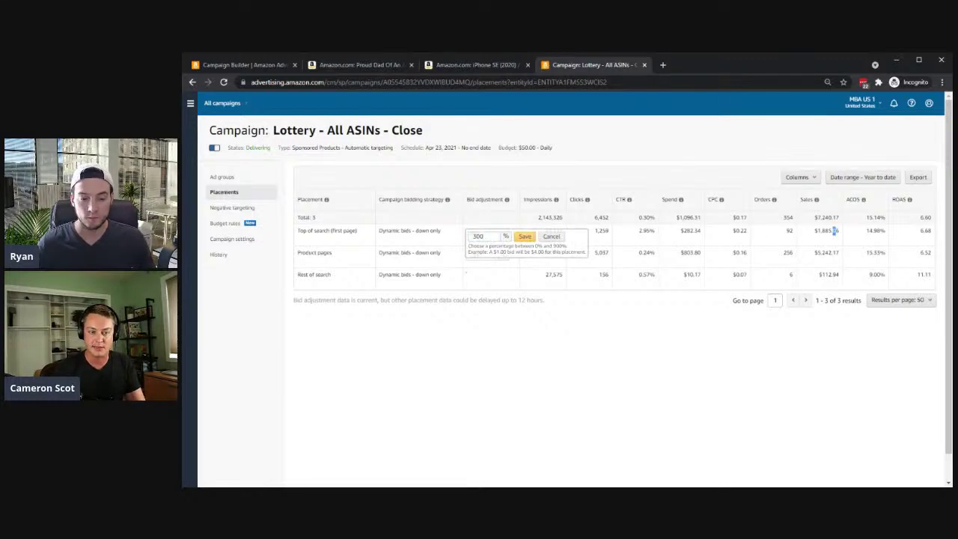
left_click_drag(865, 231, 889, 232)
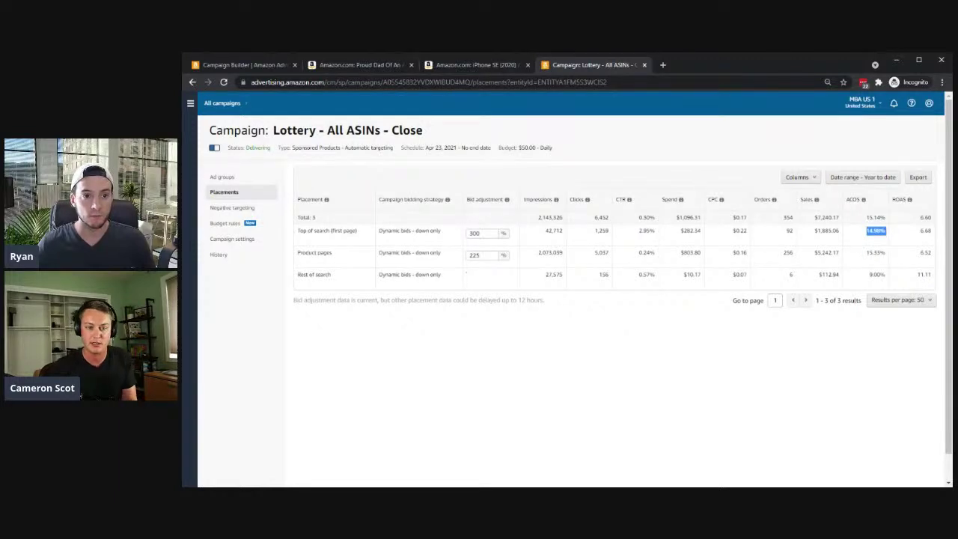
left_click(866, 238)
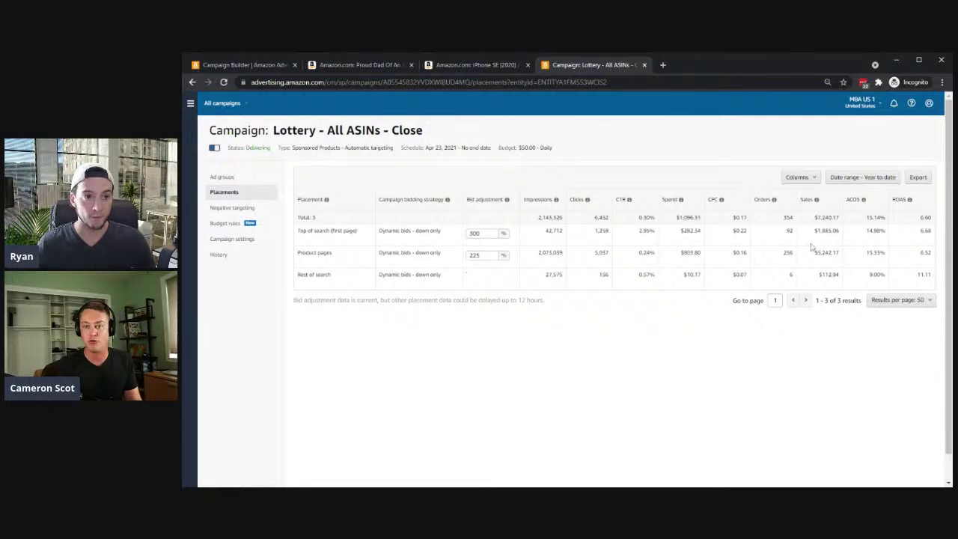
left_click_drag(857, 232, 888, 232)
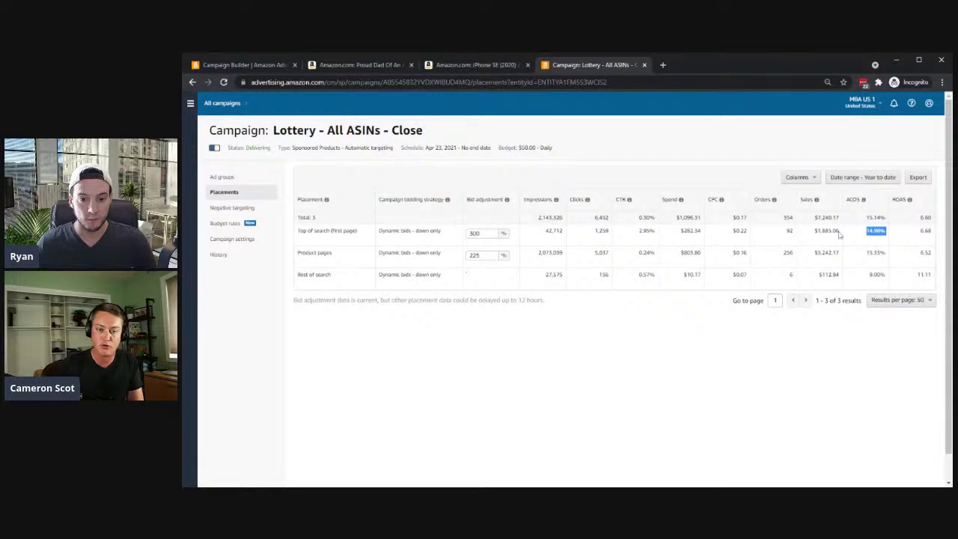
left_click(480, 232)
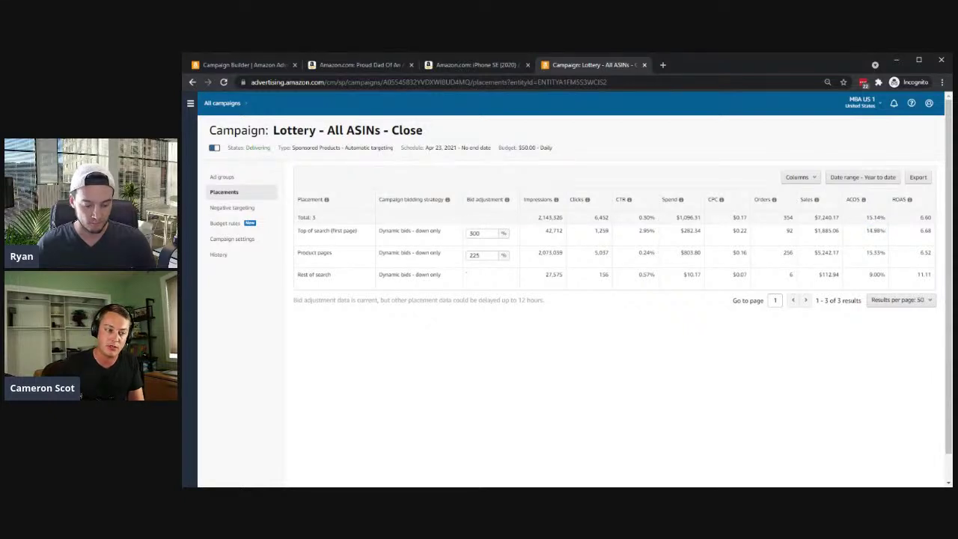
left_click(640, 375)
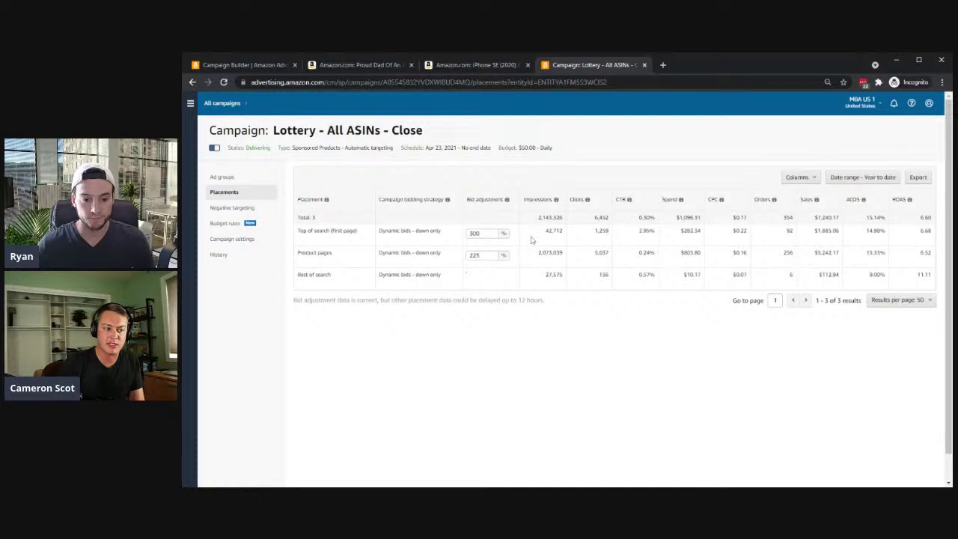
Open the targeting list of the campaign's Close ad group.
left_click(235, 180)
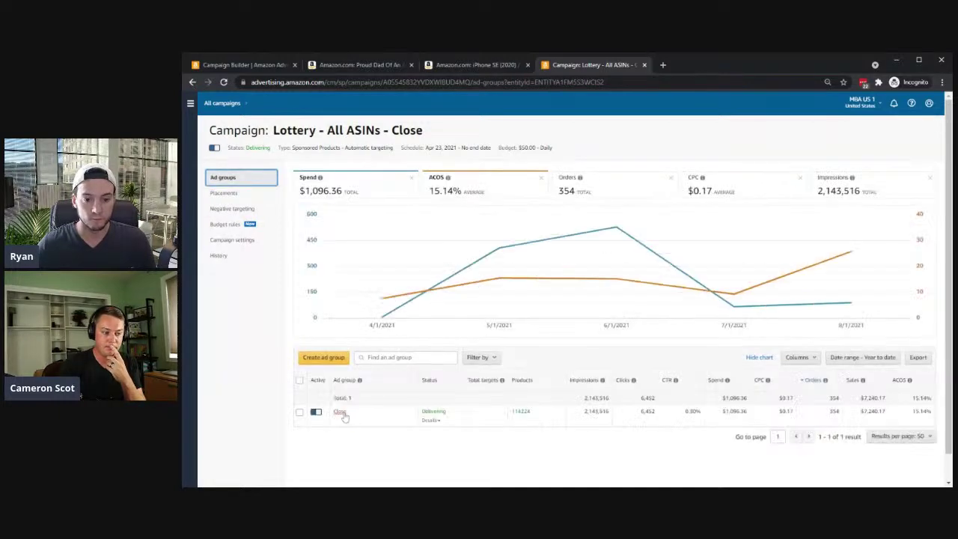
left_click(340, 412)
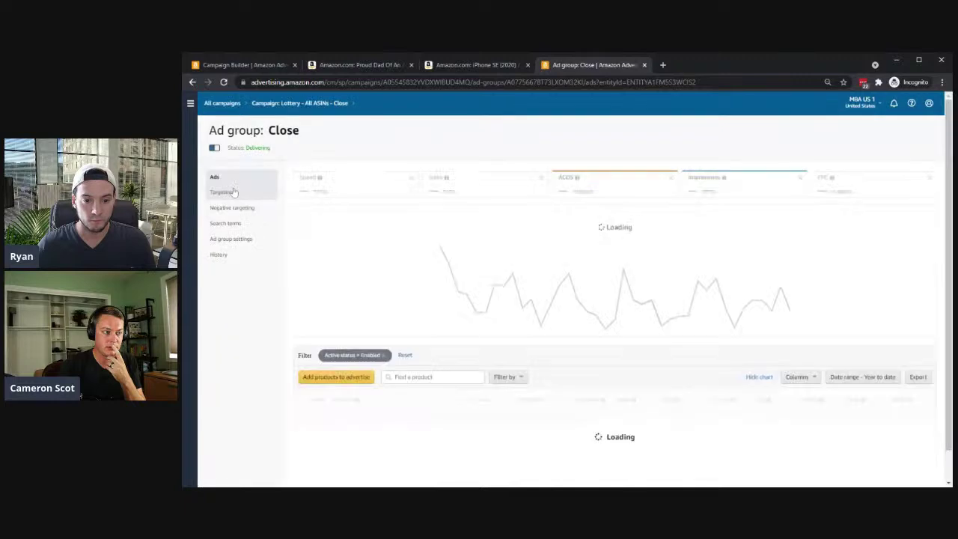
left_click(233, 192)
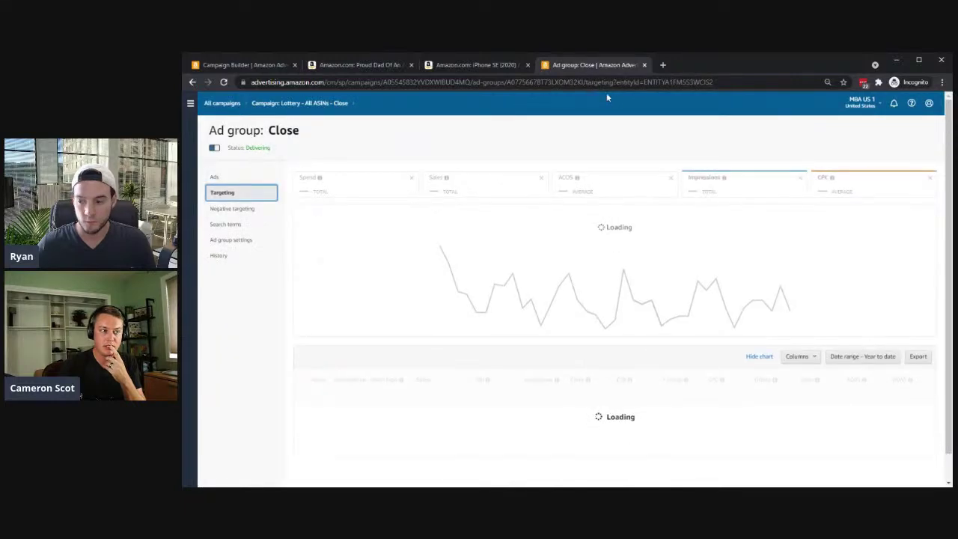
Examine the bids, status and ACOS of the ad group's automatic targets, particularly Complements and Loose match.
scroll(415, 347, "down", 1)
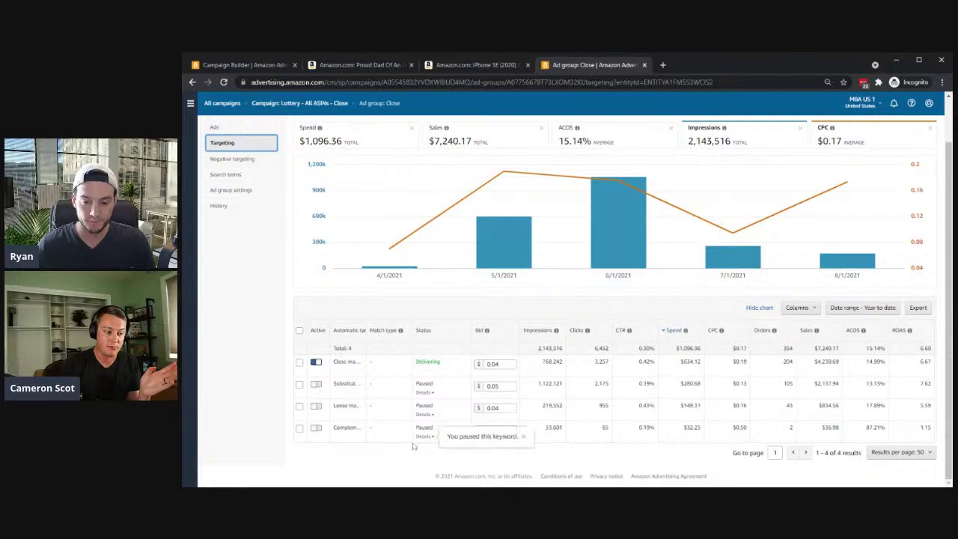
left_click_drag(866, 428, 889, 432)
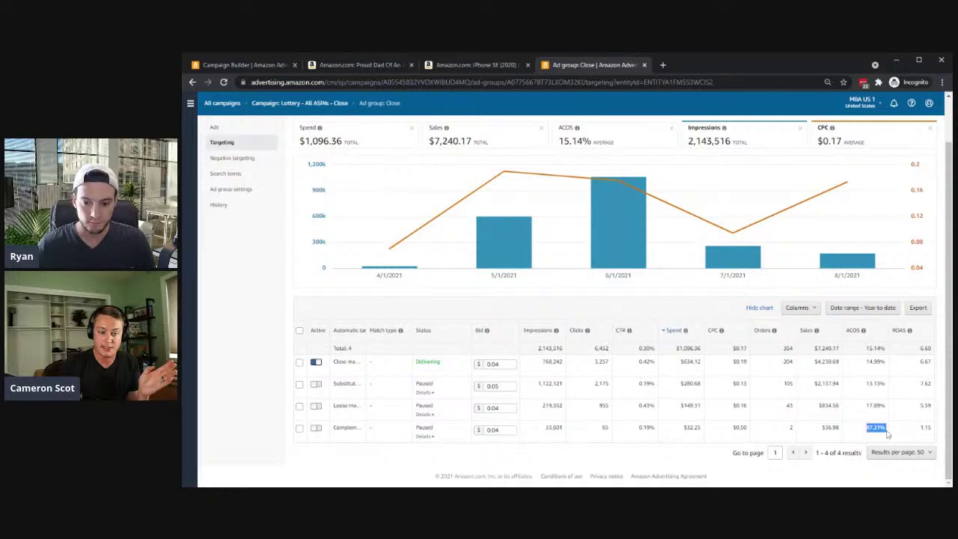
left_click(861, 433)
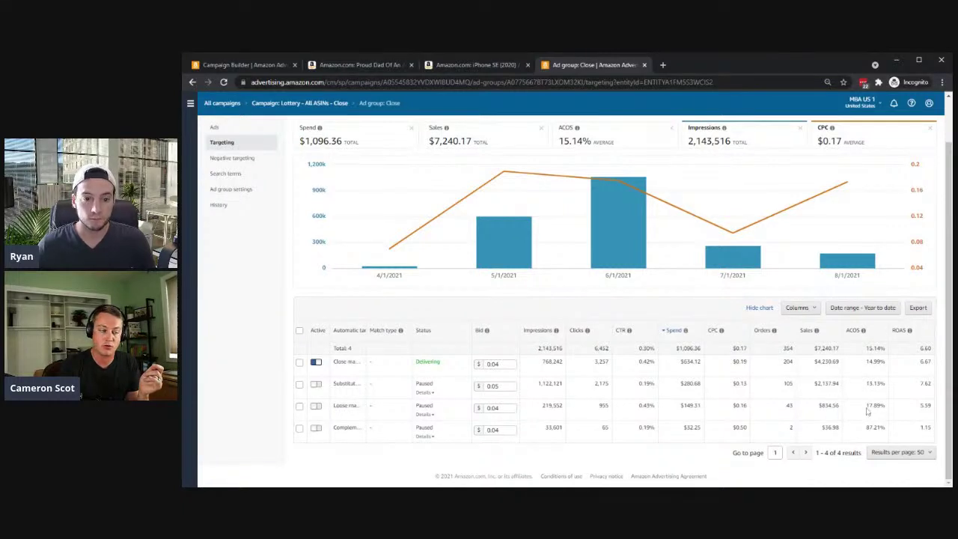
scroll(280, 191, "up", 2)
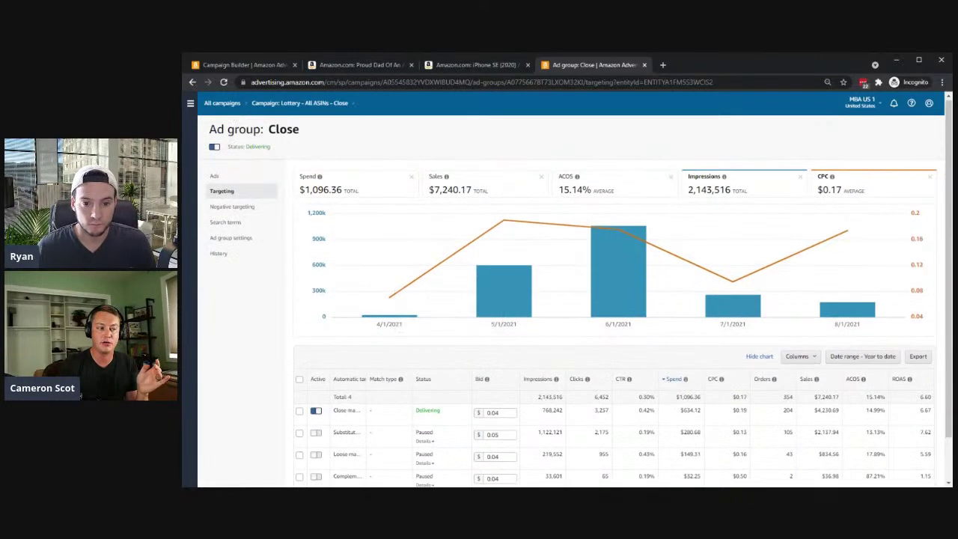
scroll(287, 218, "down", 2)
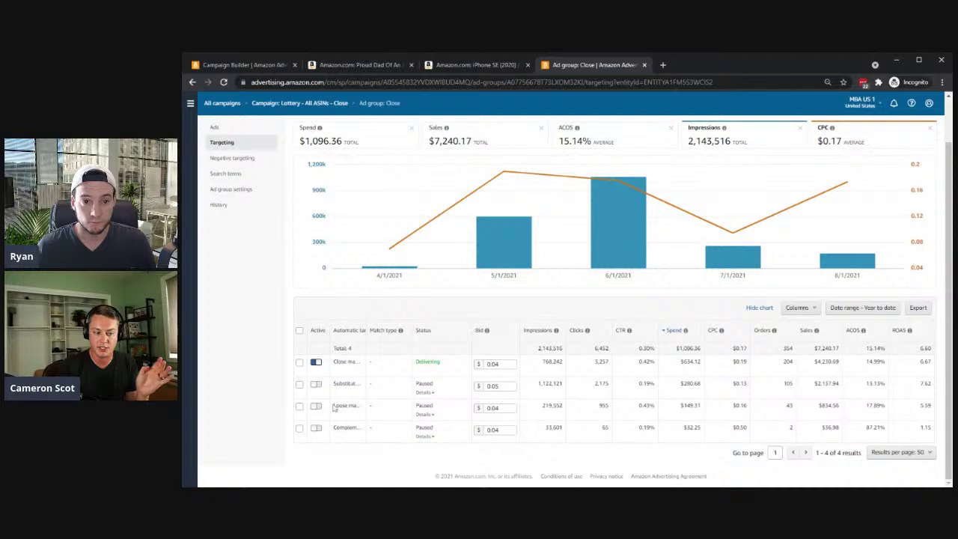
left_click_drag(334, 406, 486, 410)
left_click(547, 405)
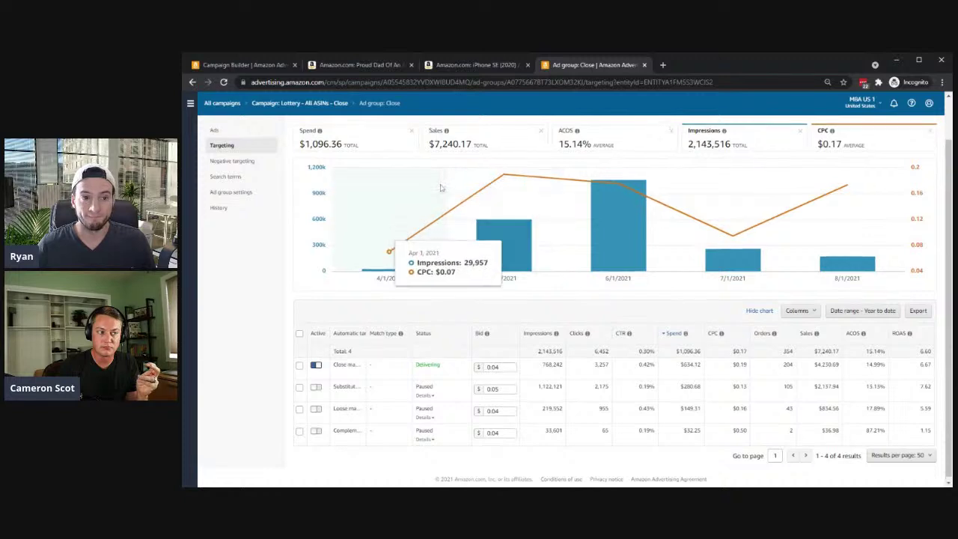
Review the products and automatic targeting bids of the new "Lottery - All ASINs" campaign and launch it.
scroll(441, 188, "up", 1)
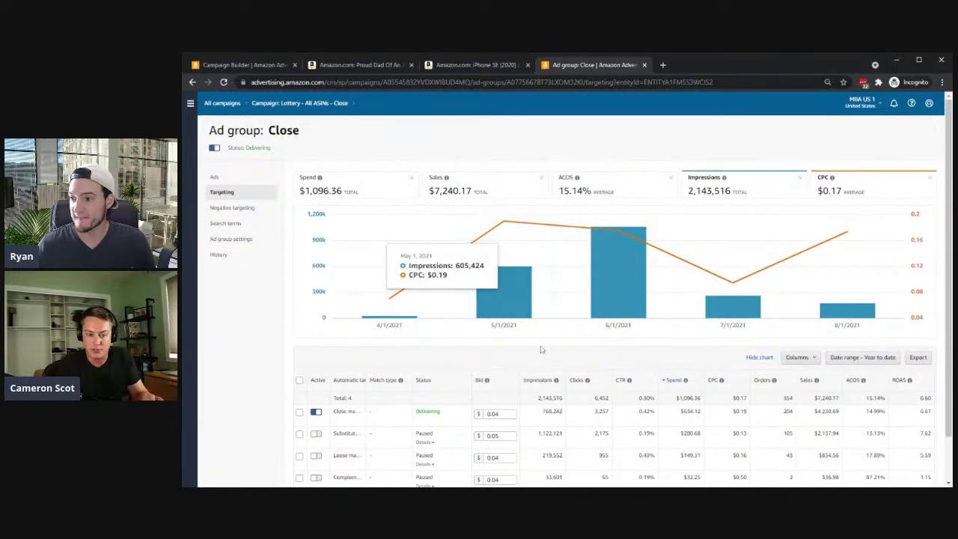
scroll(464, 399, "down", 1)
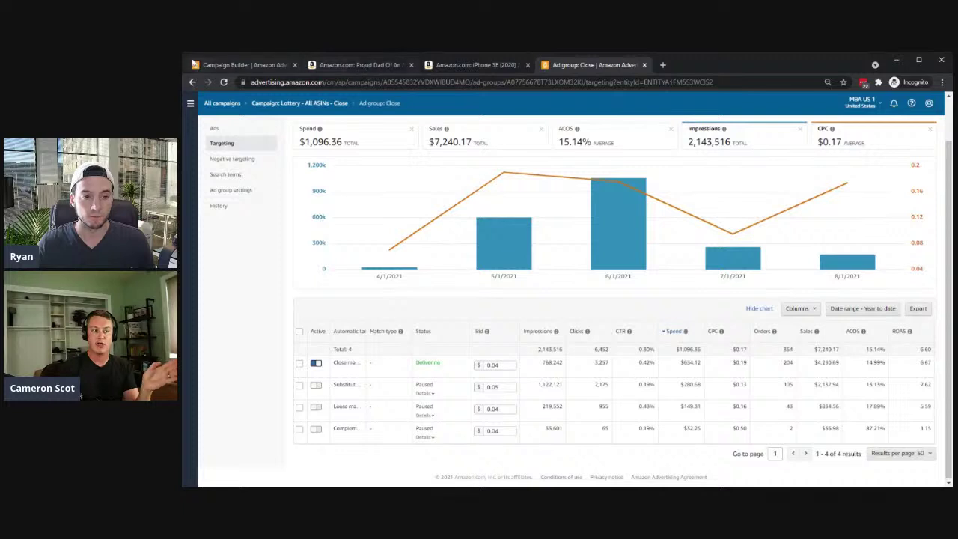
left_click(225, 67)
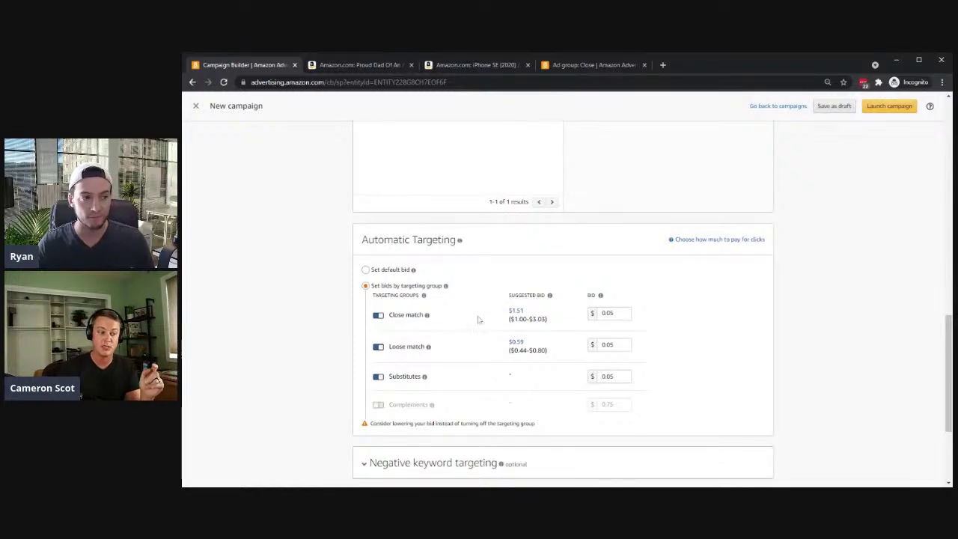
scroll(490, 344, "up", 4)
scroll(486, 329, "down", 6)
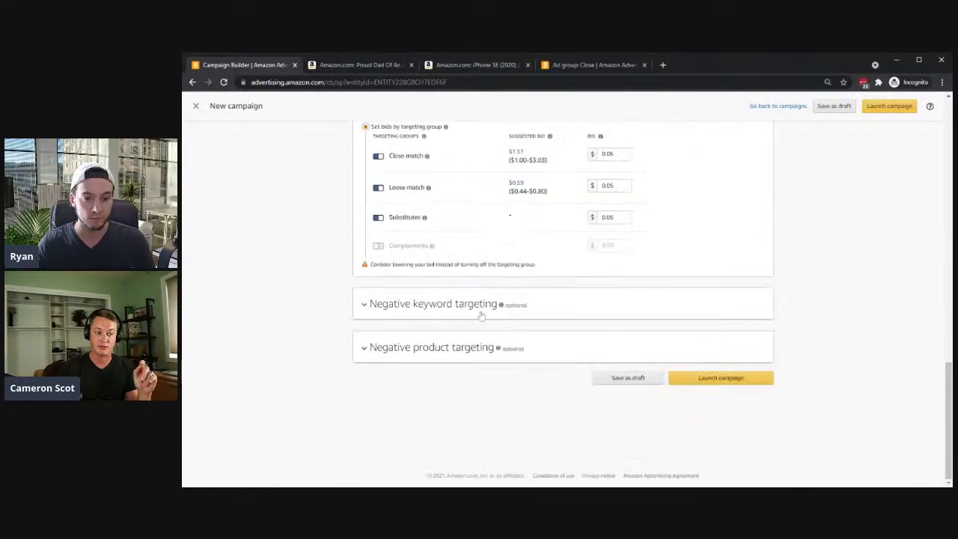
scroll(496, 307, "up", 1)
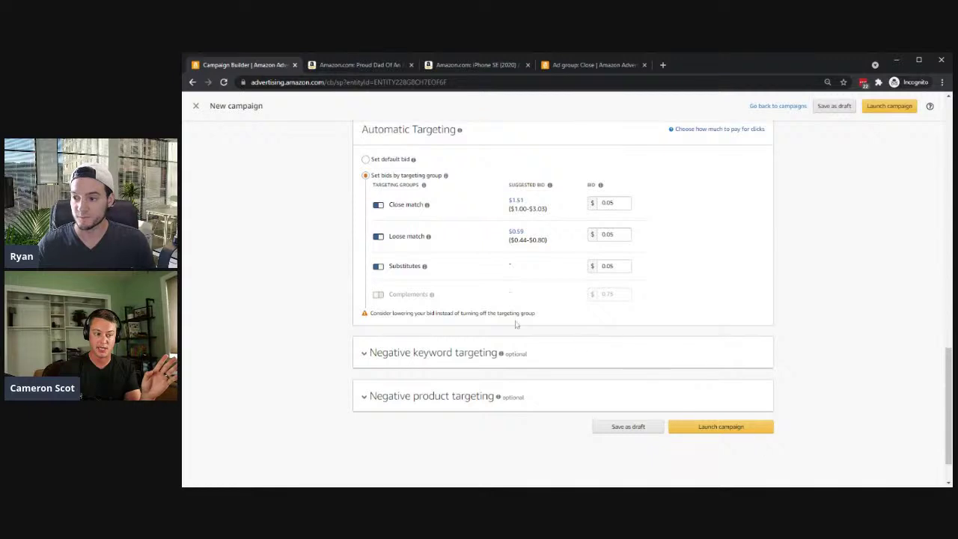
scroll(514, 324, "up", 5)
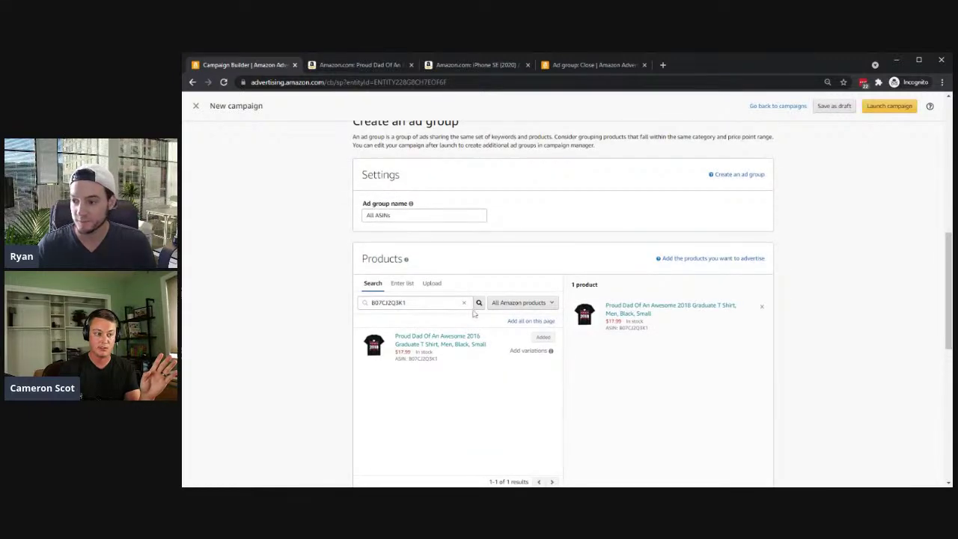
scroll(447, 317, "down", 10)
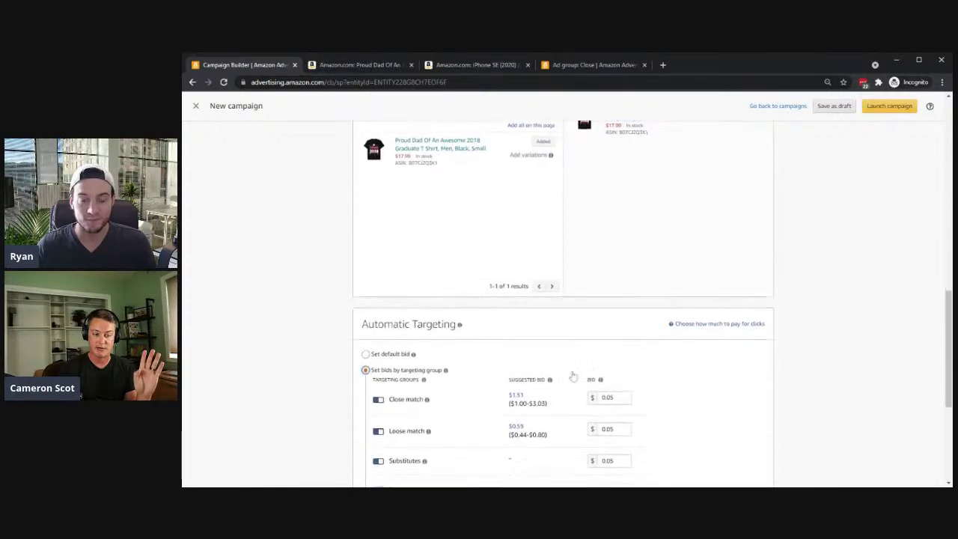
left_click(722, 380)
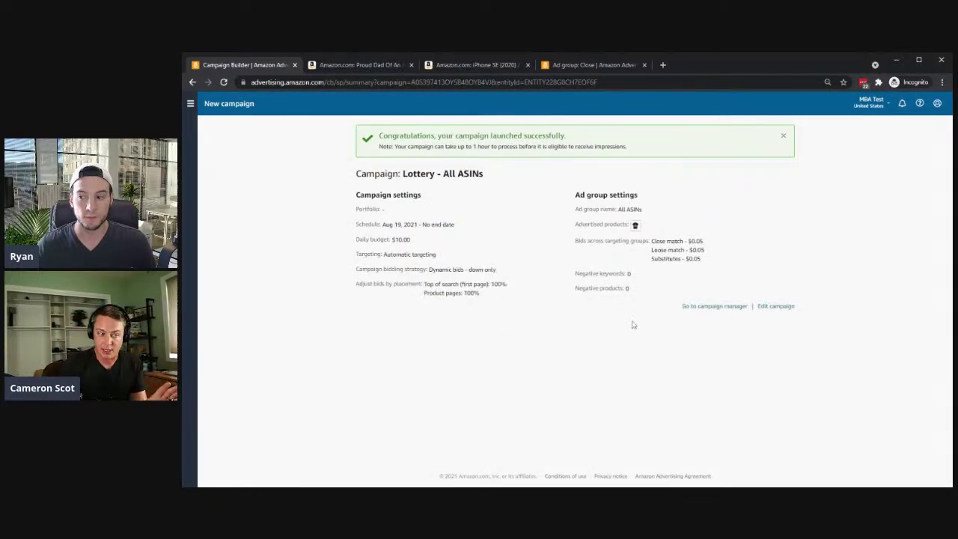
Return to the existing "Lottery - All ASINs - Close" campaign and open its placements page.
left_click(571, 62)
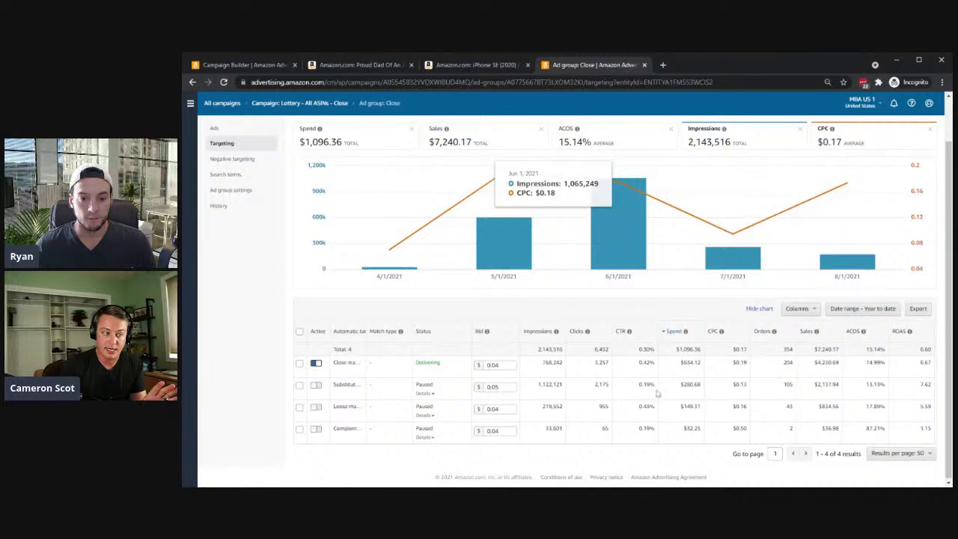
scroll(494, 363, "up", 1)
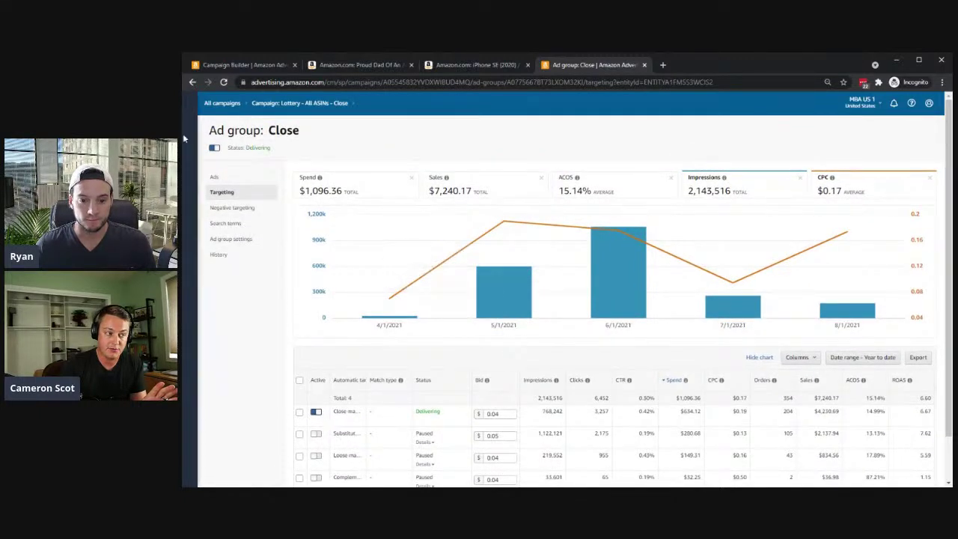
left_click(298, 107)
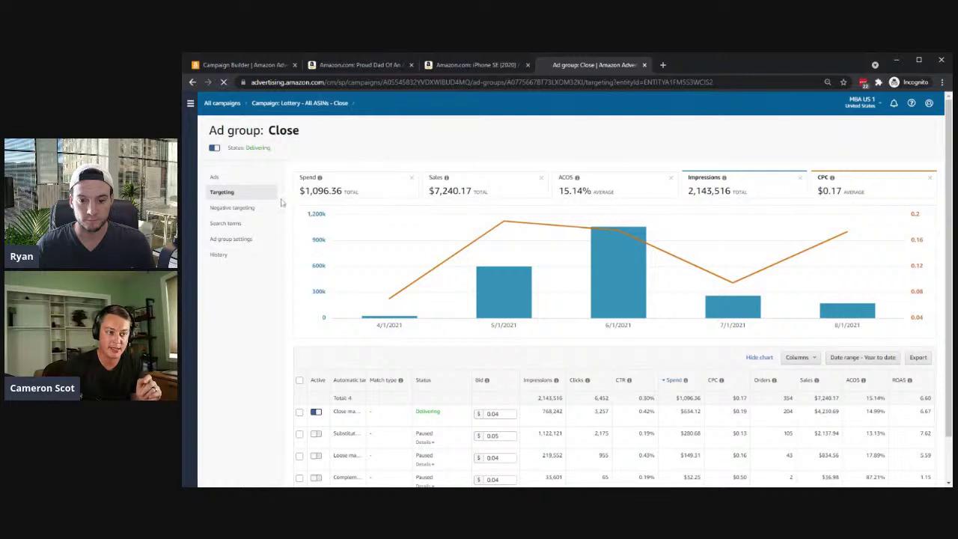
left_click(232, 194)
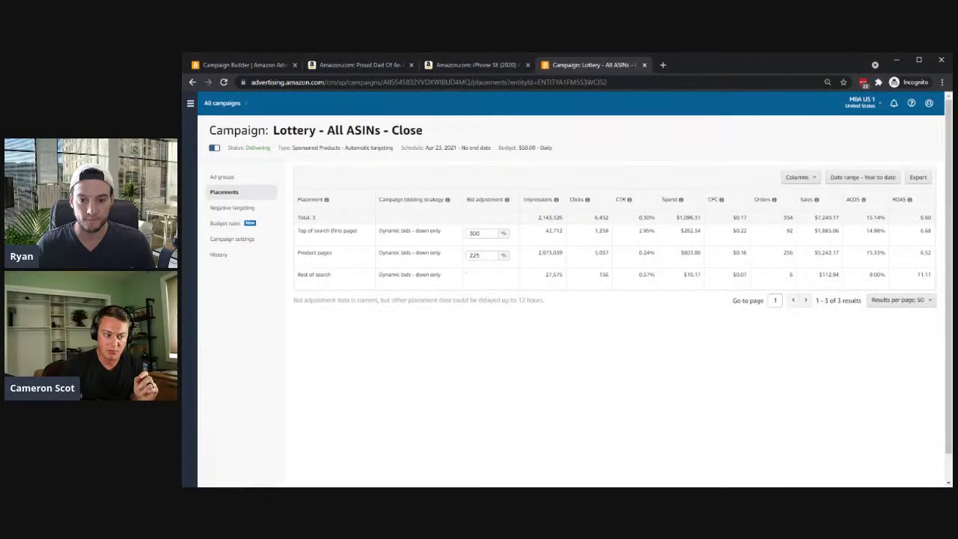
Examine the bid adjustment, spend and ACOS of the campaign's rest of search placement.
left_click_drag(304, 286, 475, 281)
left_click(483, 279)
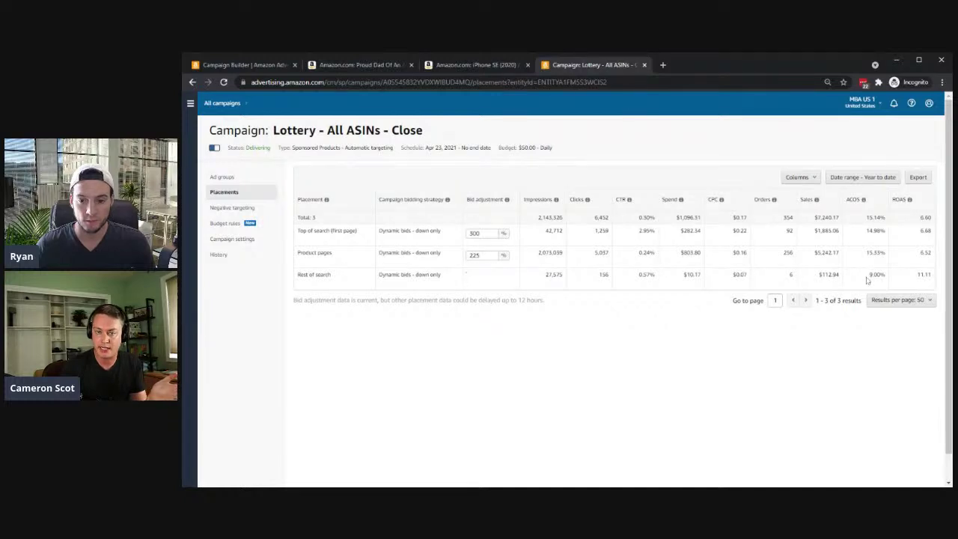
left_click_drag(867, 280, 889, 277)
left_click(899, 281)
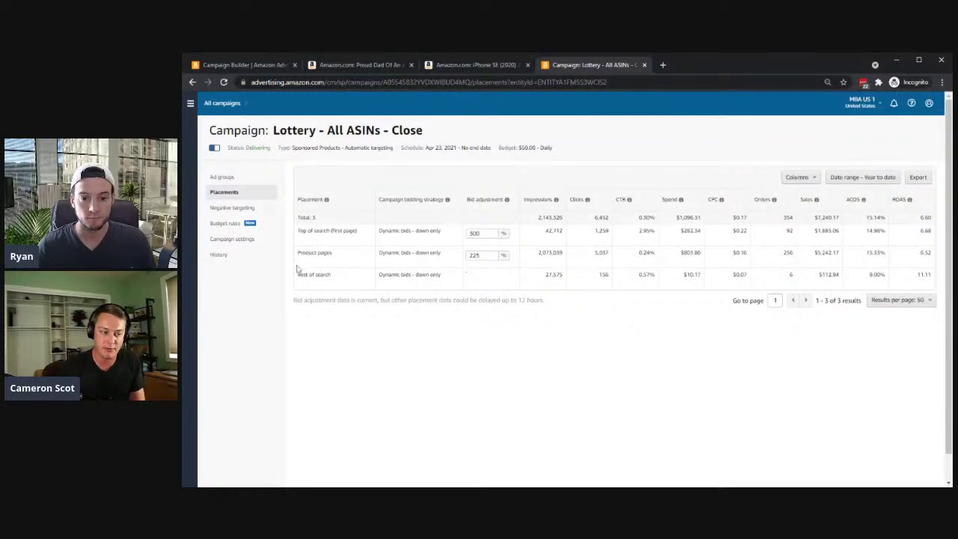
left_click_drag(298, 274, 777, 277)
left_click(565, 292)
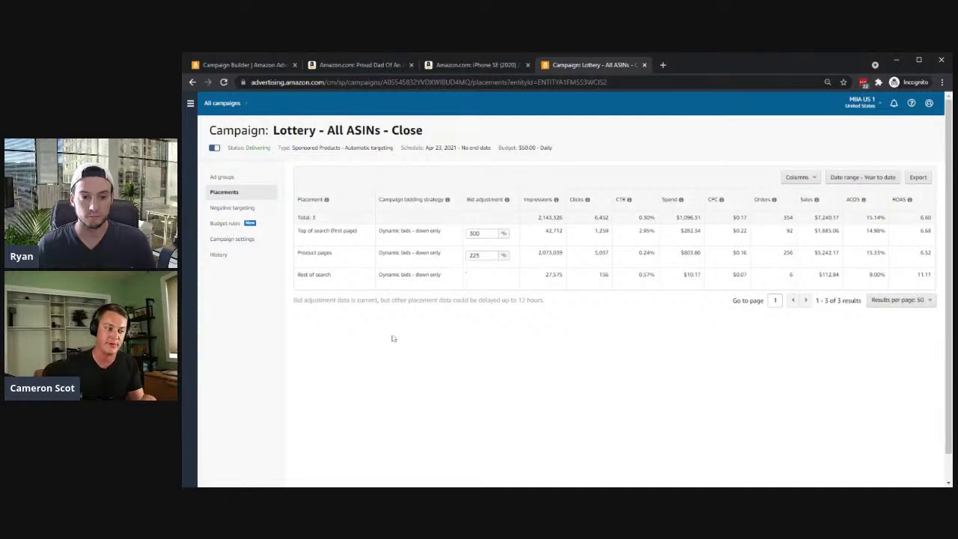
left_click_drag(349, 290, 574, 292)
double_click(692, 275)
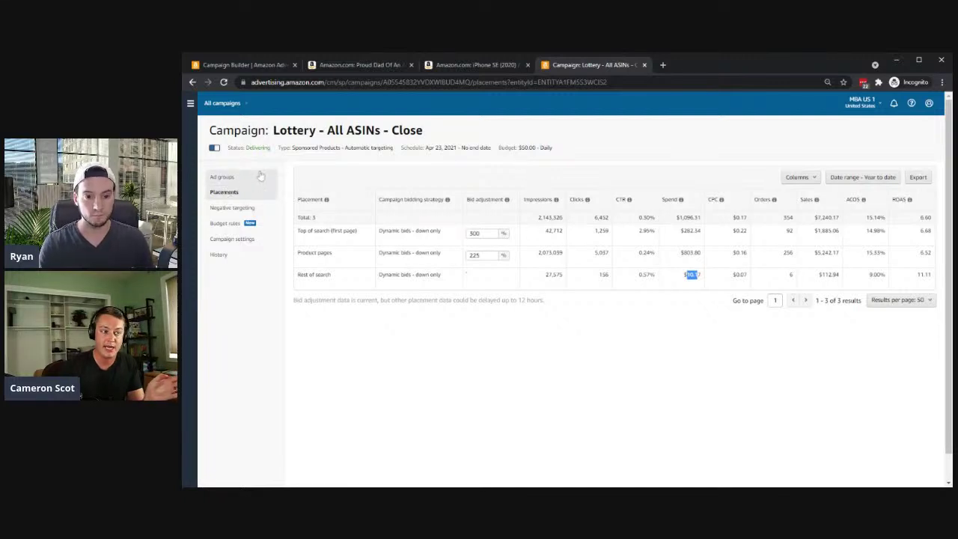
Open the targeting list of the campaign's Close ad group in a new browser tab.
left_click(222, 178)
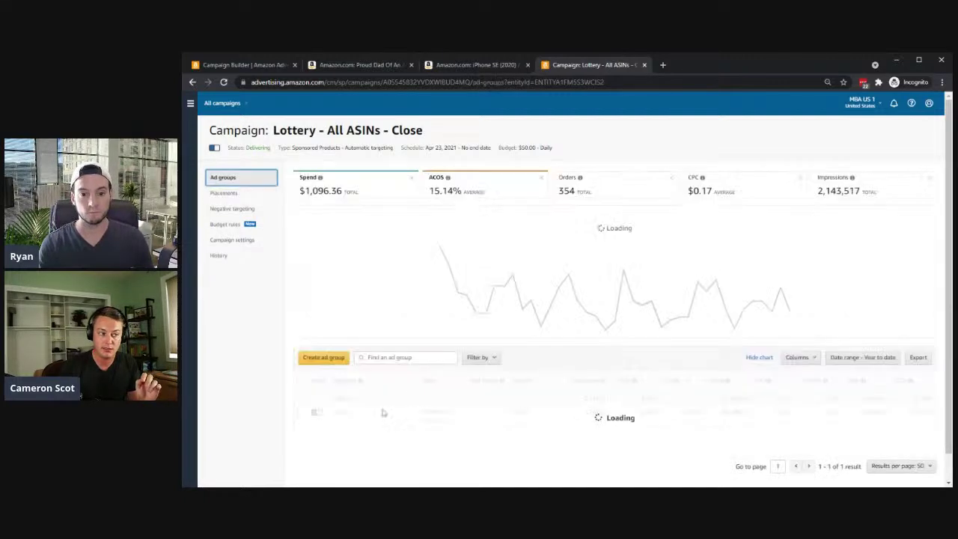
left_click(339, 411)
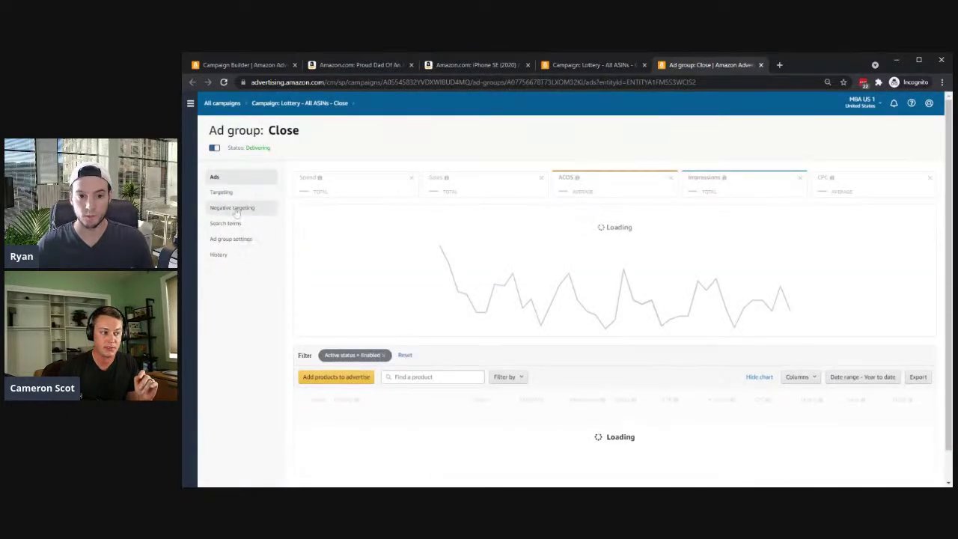
left_click(223, 193)
scroll(487, 387, "down", 1)
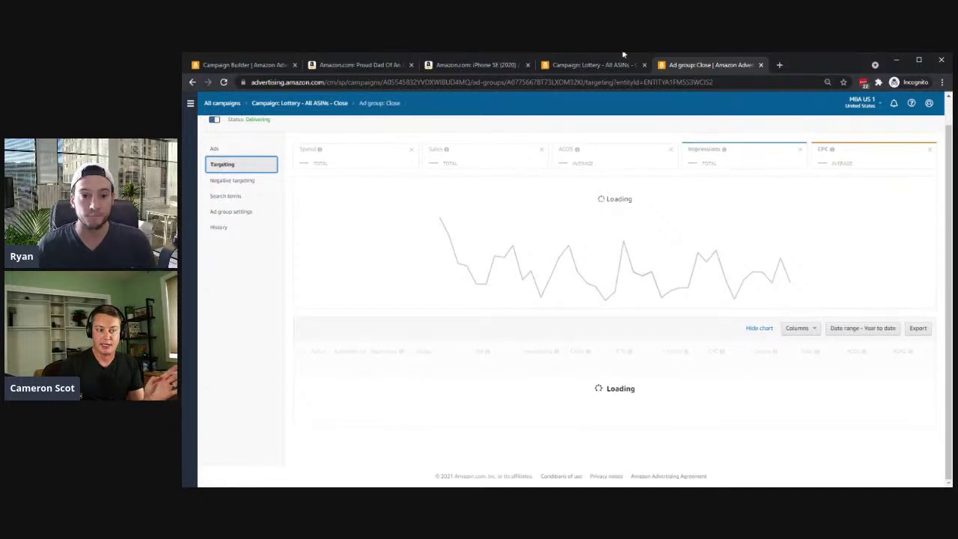
Compare the Close match target's bid and orders with the sales and ACOS of the campaign's rest of search placement.
left_click(604, 66)
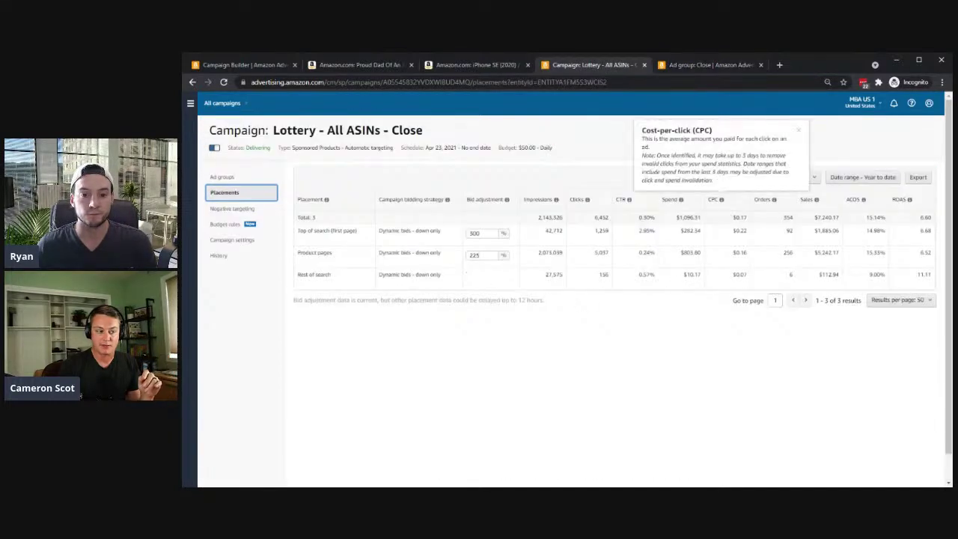
left_click(693, 67)
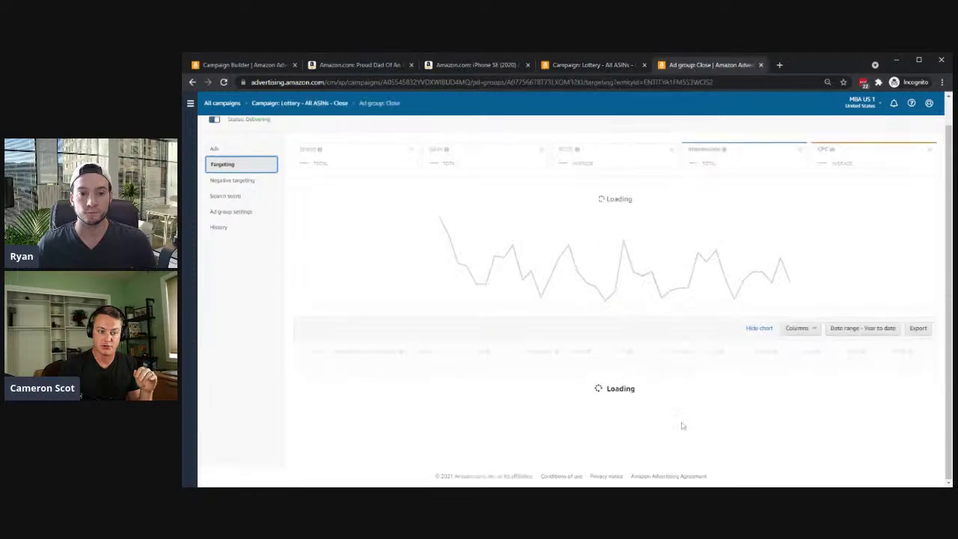
left_click_drag(337, 391, 416, 388)
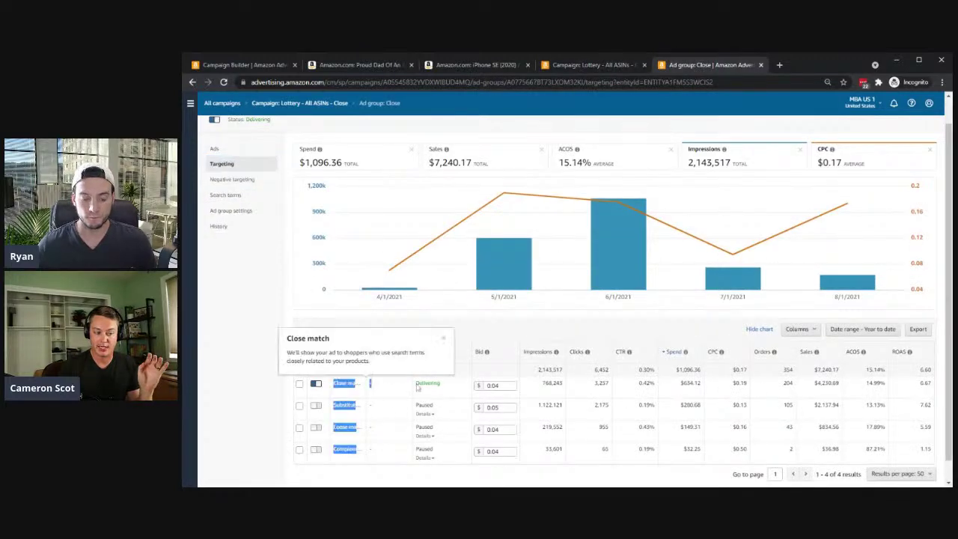
left_click(453, 387)
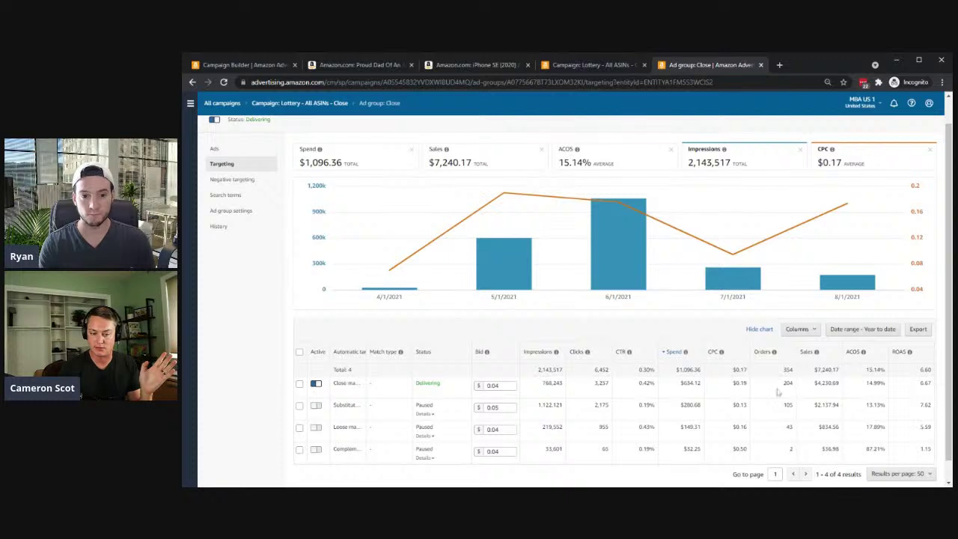
left_click(578, 65)
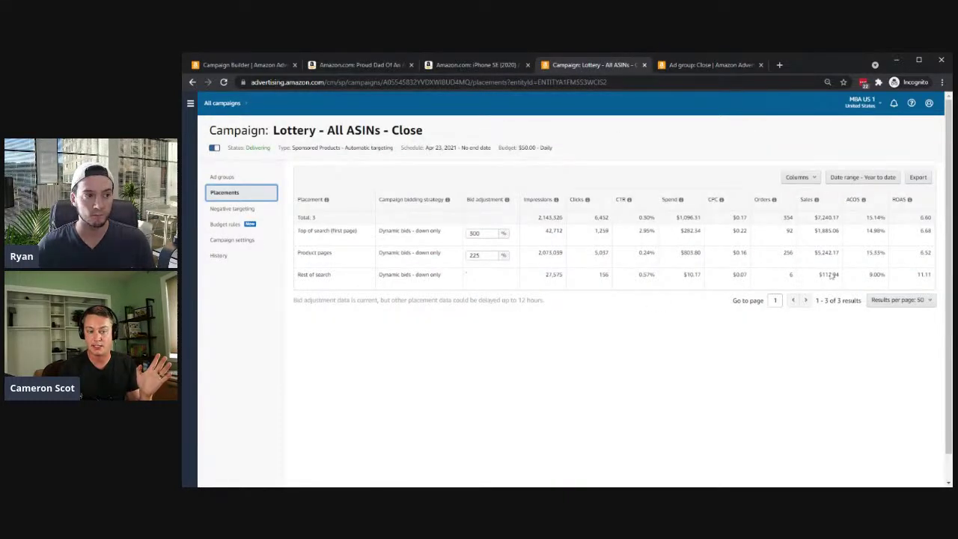
left_click_drag(831, 276, 909, 281)
left_click(809, 356)
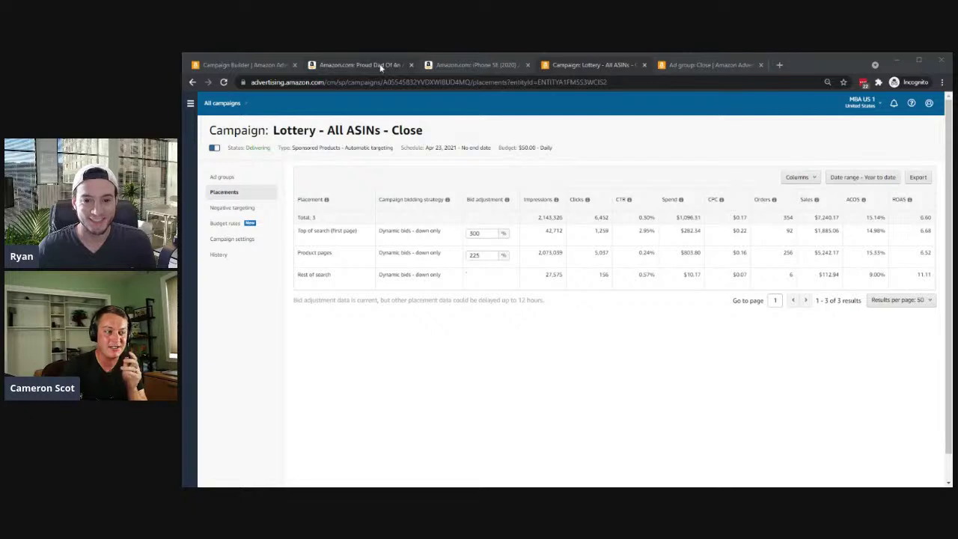
Leave the new campaign's launch summary and open the list of all campaigns in the test account.
left_click(273, 65)
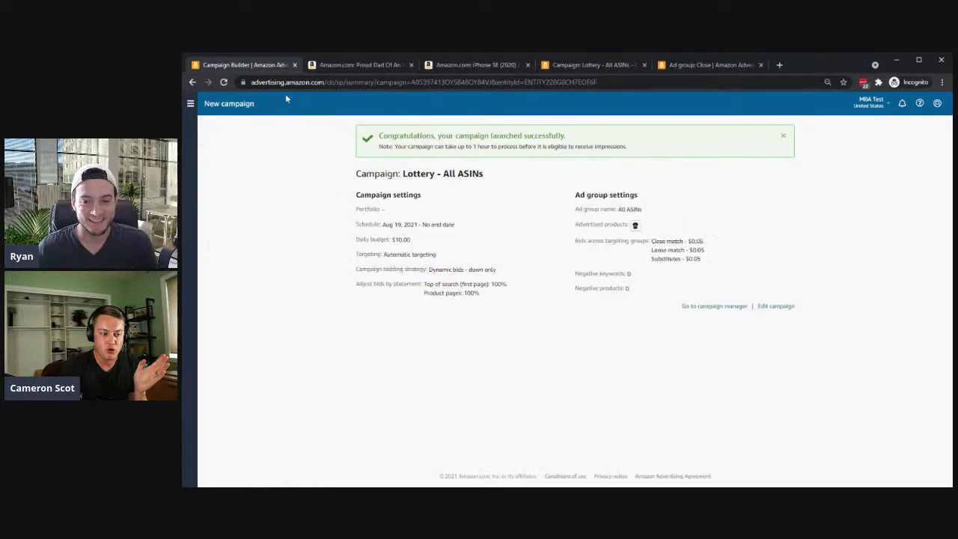
left_click(192, 104)
left_click(216, 127)
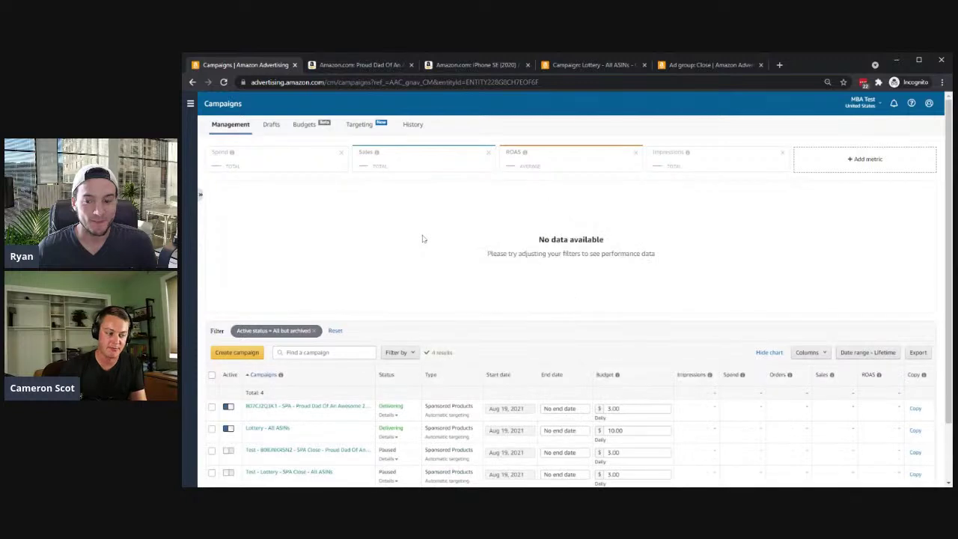
scroll(426, 247, "down", 2)
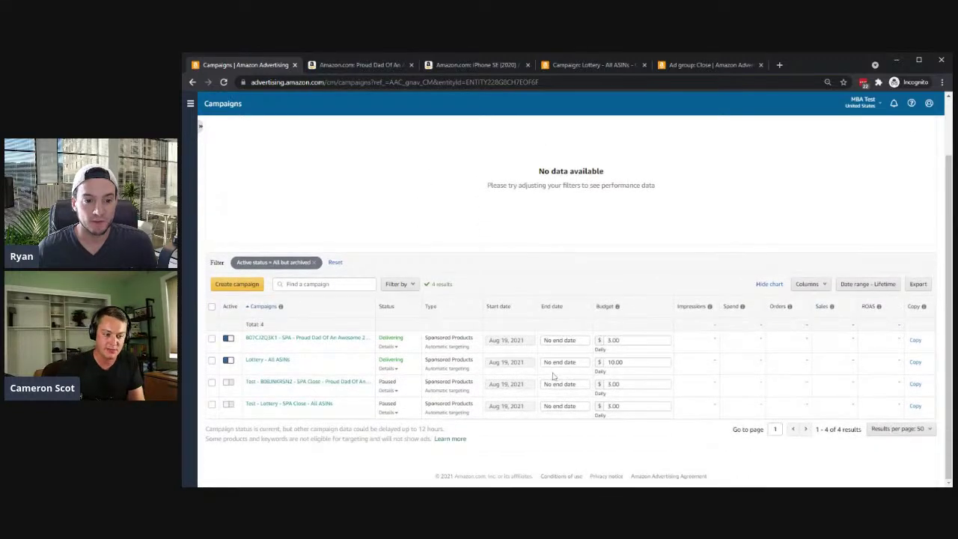
Open the targeting list of the "Lottery - All ASINs" campaign's All ASINs ad group in a new tab and pause Substitutes.
left_click(259, 360)
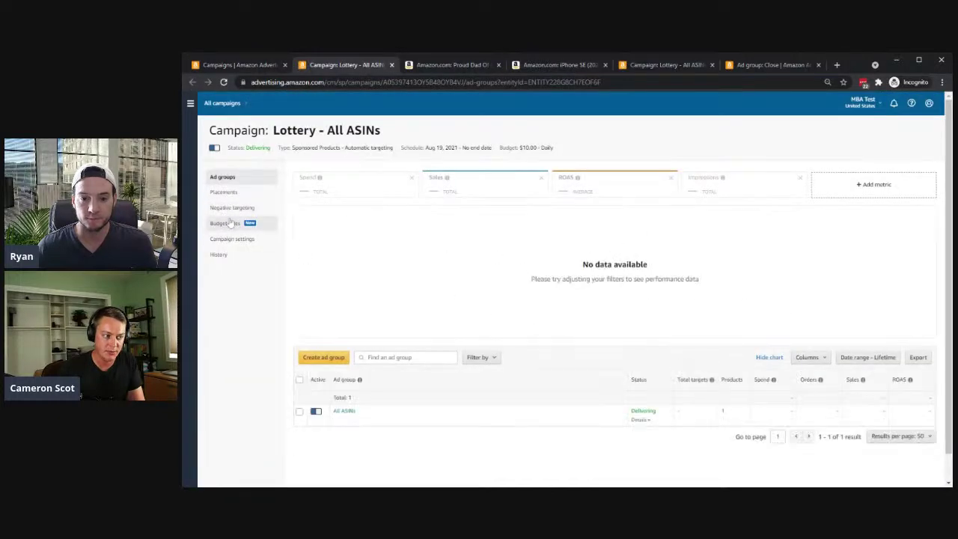
left_click(342, 412)
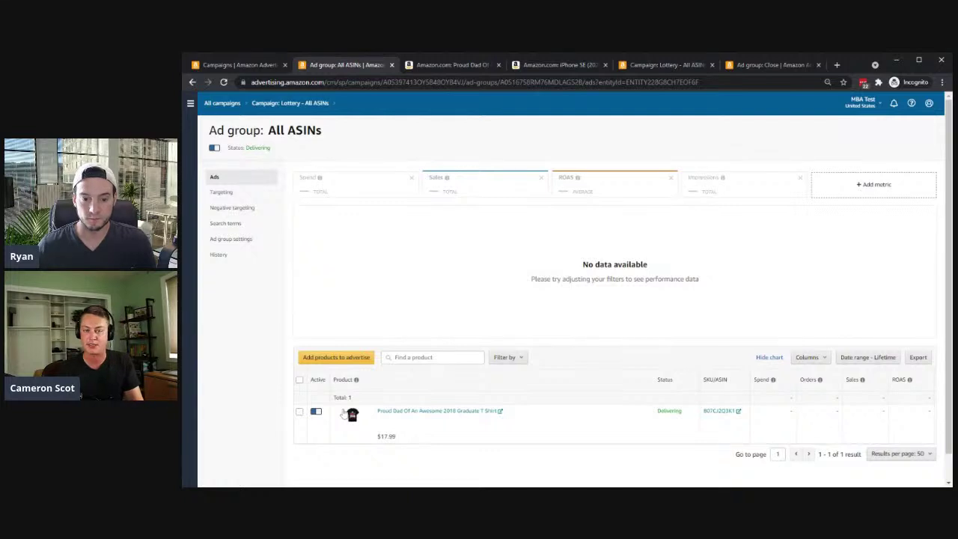
left_click(228, 194)
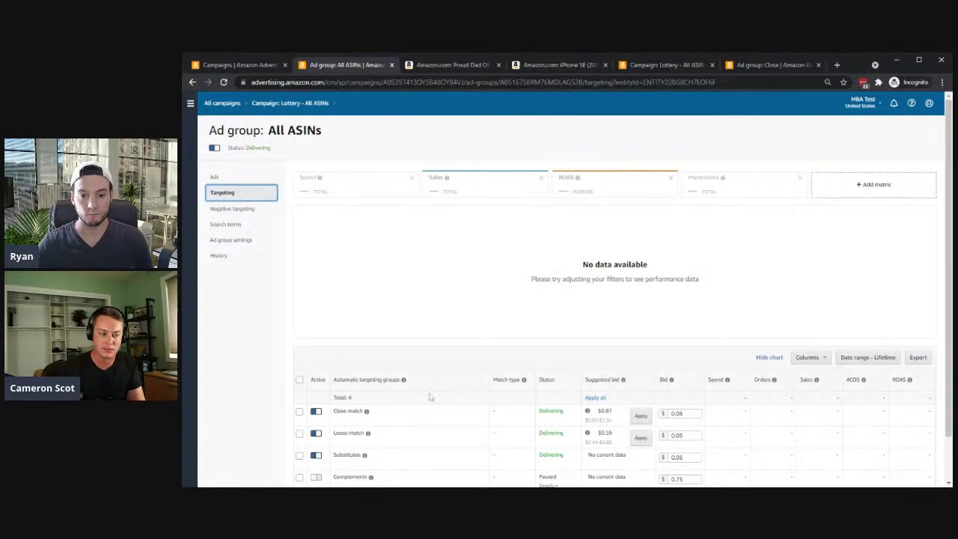
left_click(800, 460)
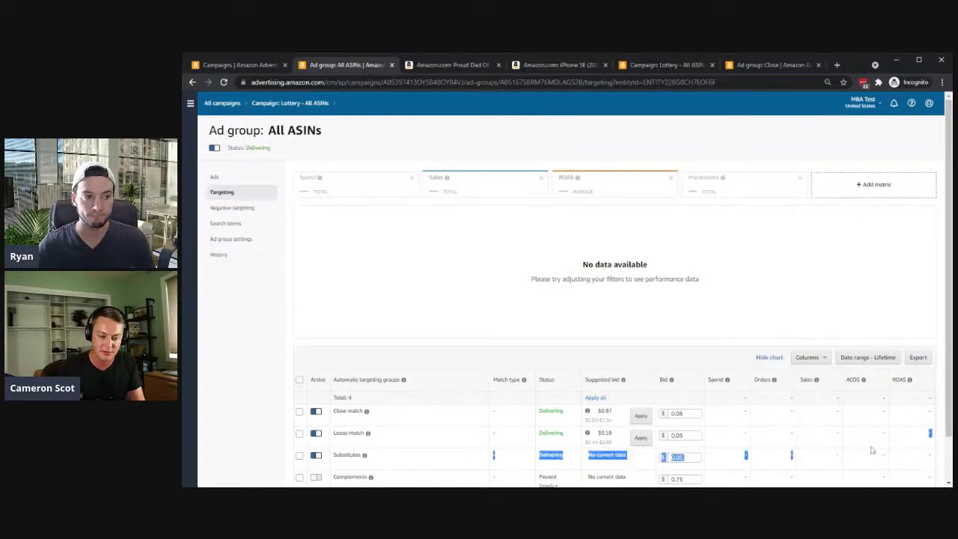
left_click(318, 458)
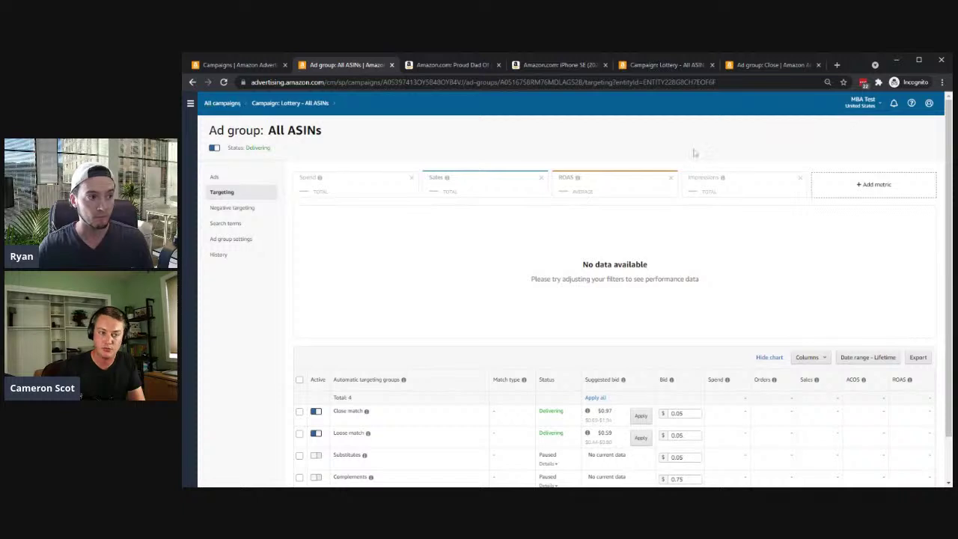
Return to the test account's campaign list and copy the "Lottery - All ASINs" campaign.
left_click(224, 65)
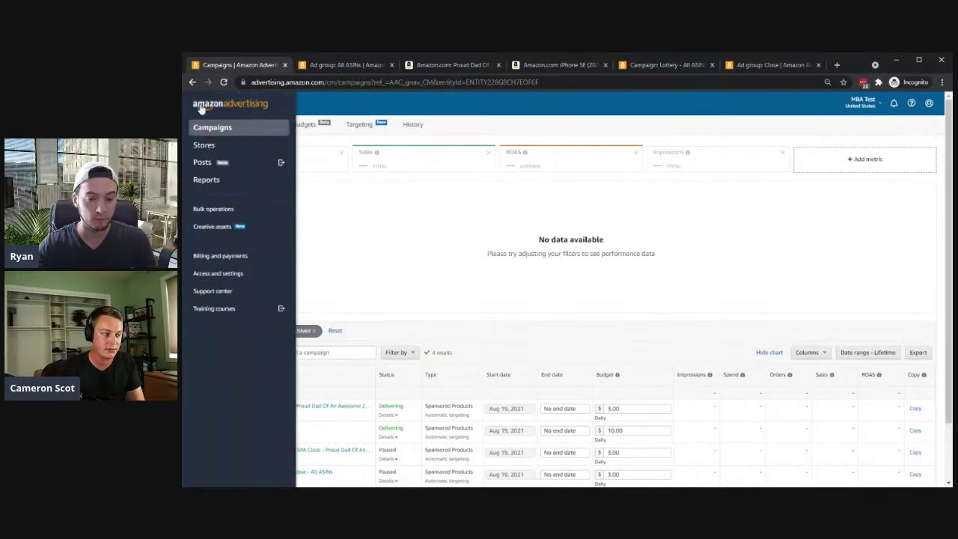
left_click(916, 431)
left_click(671, 344)
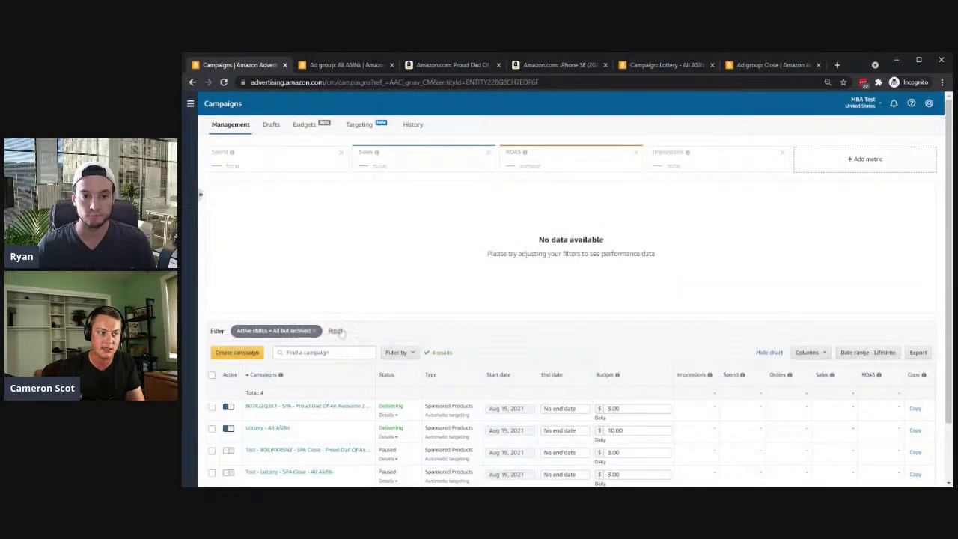
Close the open ad group targeting pages and the existing lottery campaign's placements page, returning to the test account's campaign list.
key("ctrl+Tab")
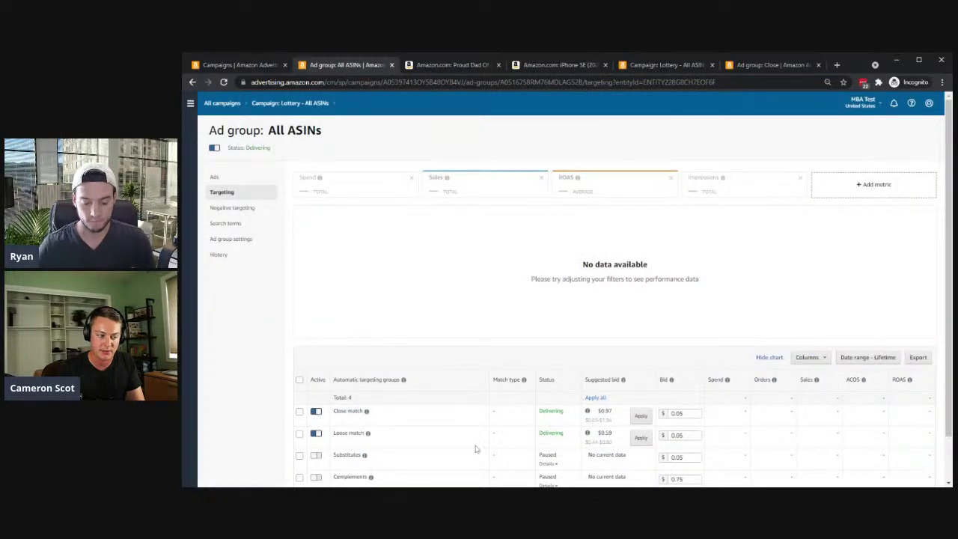
key("ctrl+shift+Tab")
key("ctrl+Tab")
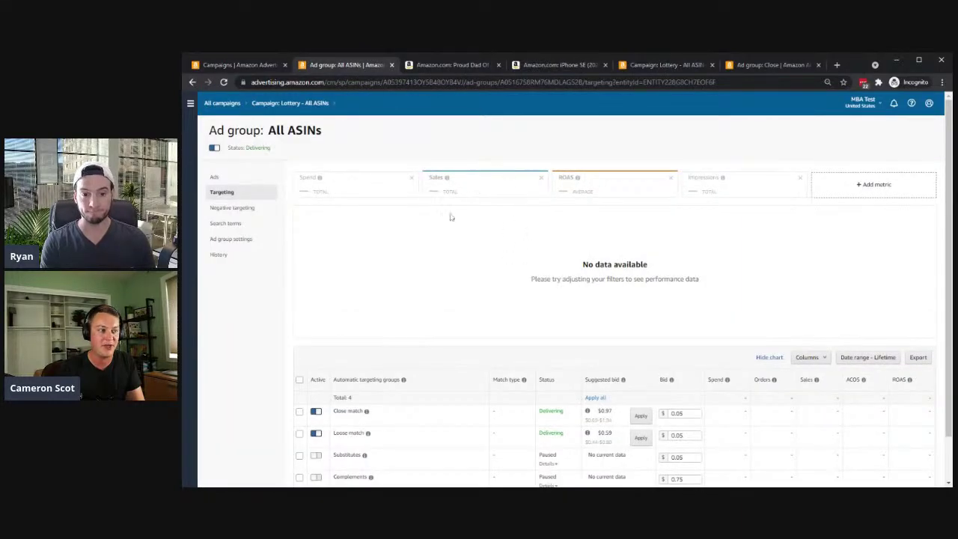
key("ctrl+w")
key("ctrl+shift+Tab")
key("ctrl+w")
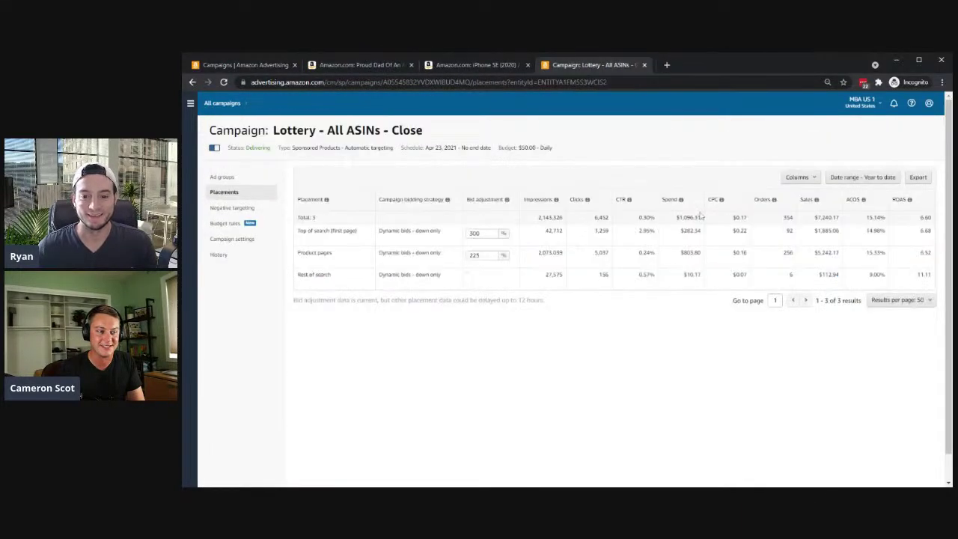
key("ctrl+w")
key("ctrl+shift+Tab")
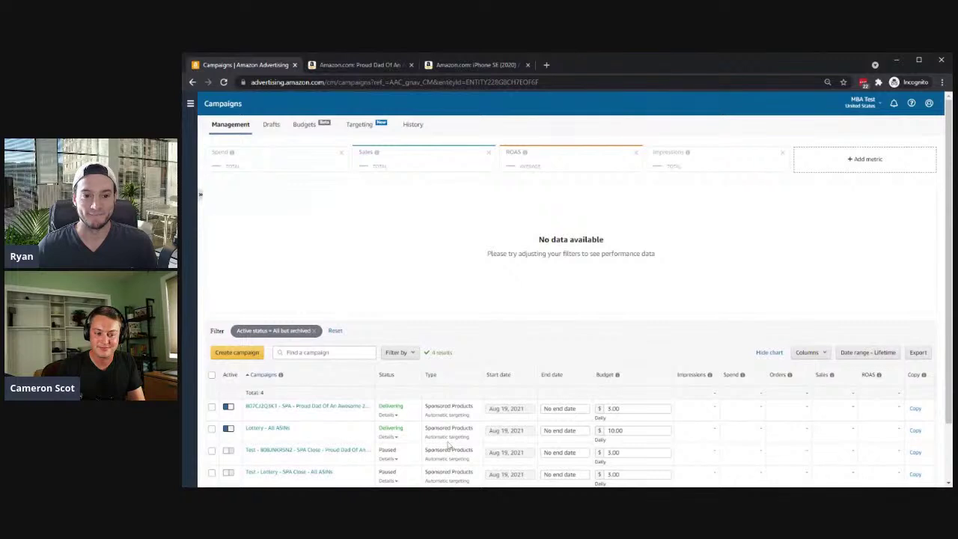
Open the "Lottery - All ASINs" campaign's settings in a new tab and rename it "Lottery - All ASINs - Close".
scroll(450, 445, "down", 1)
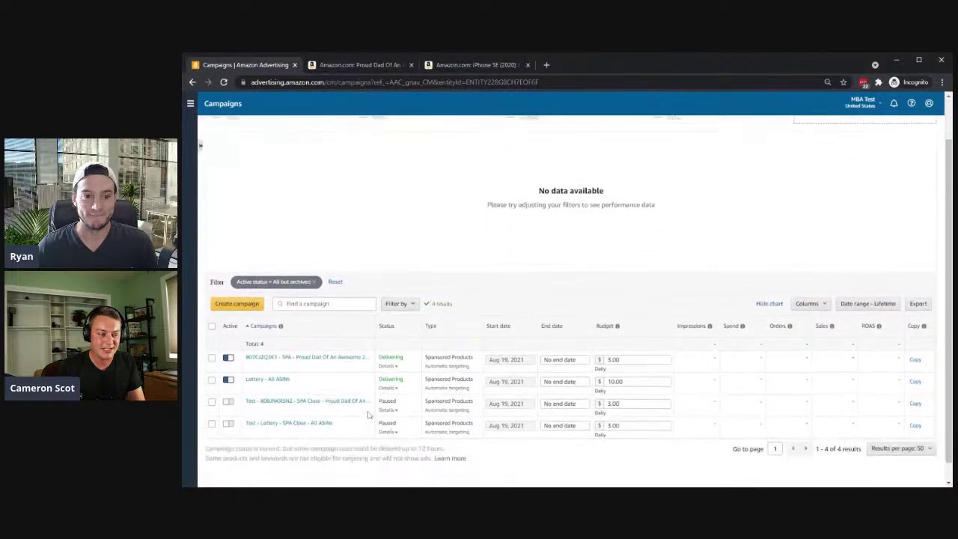
left_click(266, 382, "ctrl")
key("ctrl+Tab")
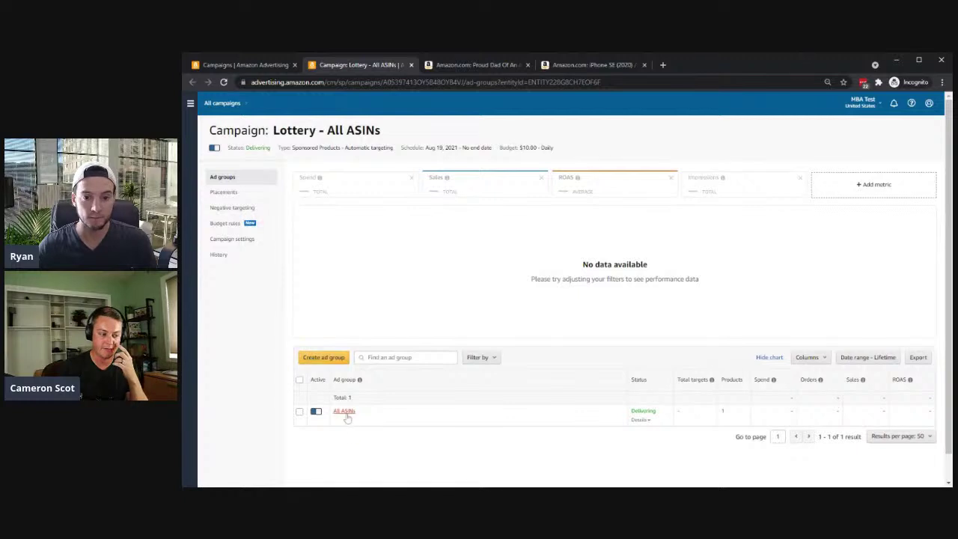
left_click(238, 240)
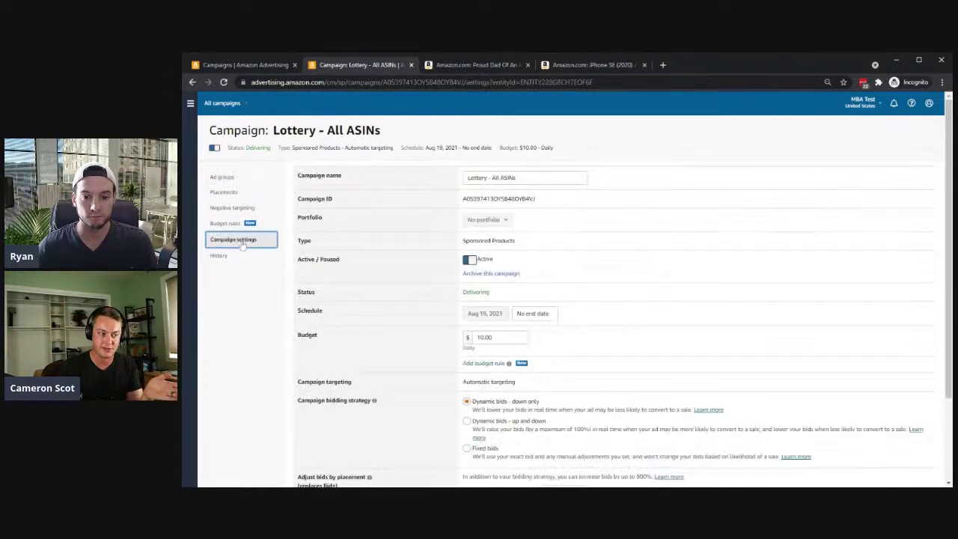
left_click(524, 177)
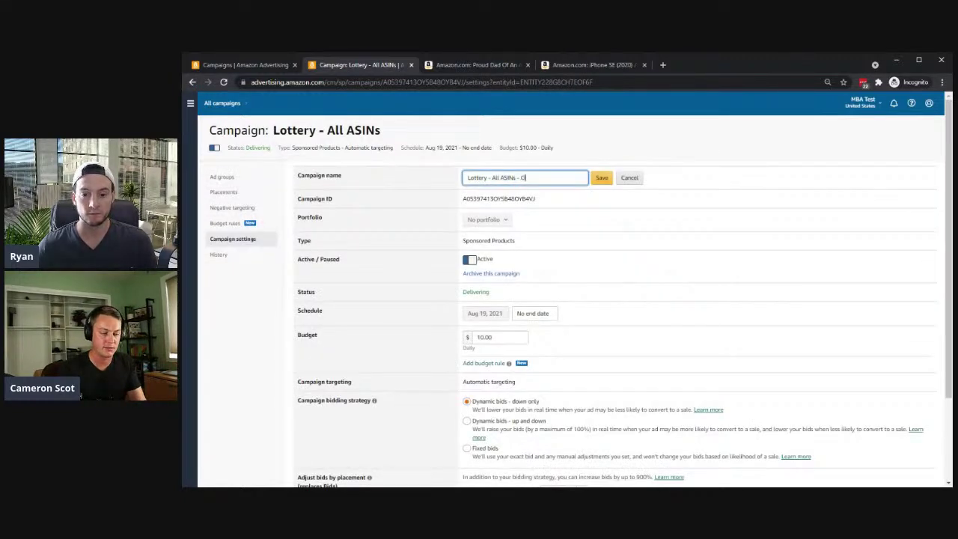
type("- Close")
left_click(602, 177)
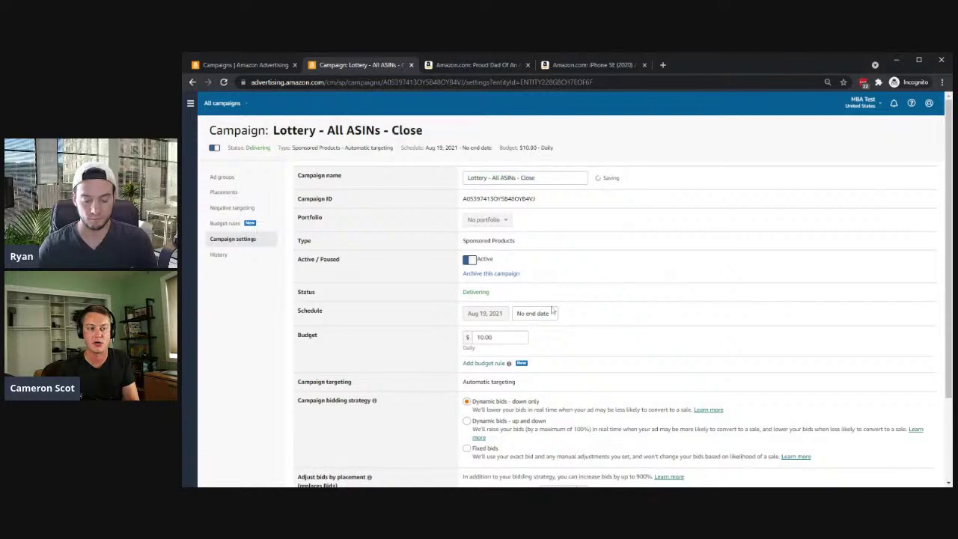
Open the targeting list of the campaign's All ASINs ad group and pause the Loose match targeting group.
left_click(267, 179)
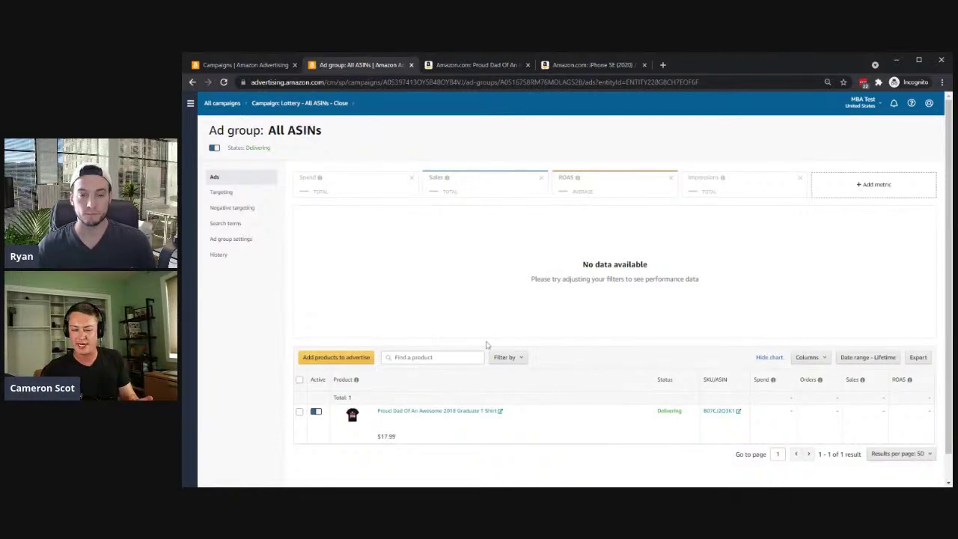
left_click(219, 187)
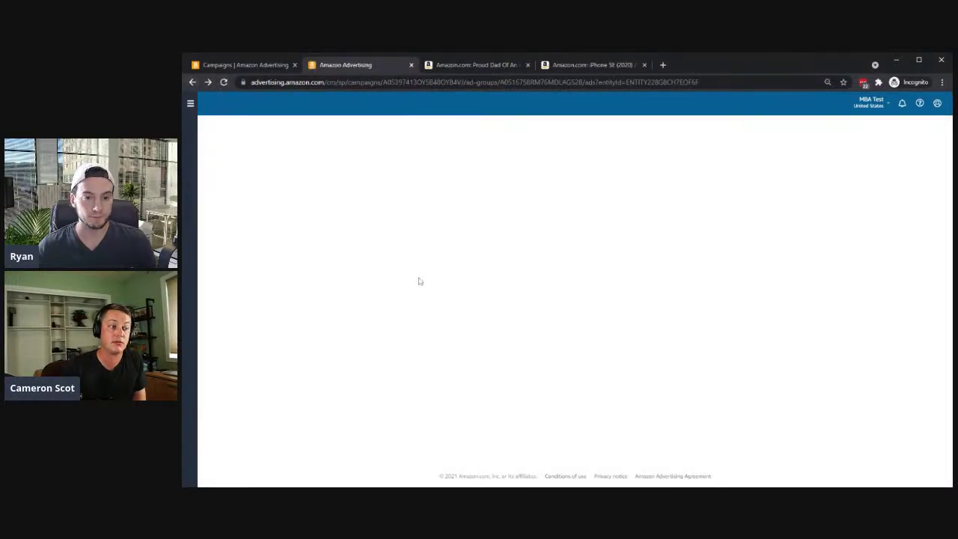
left_click(238, 193)
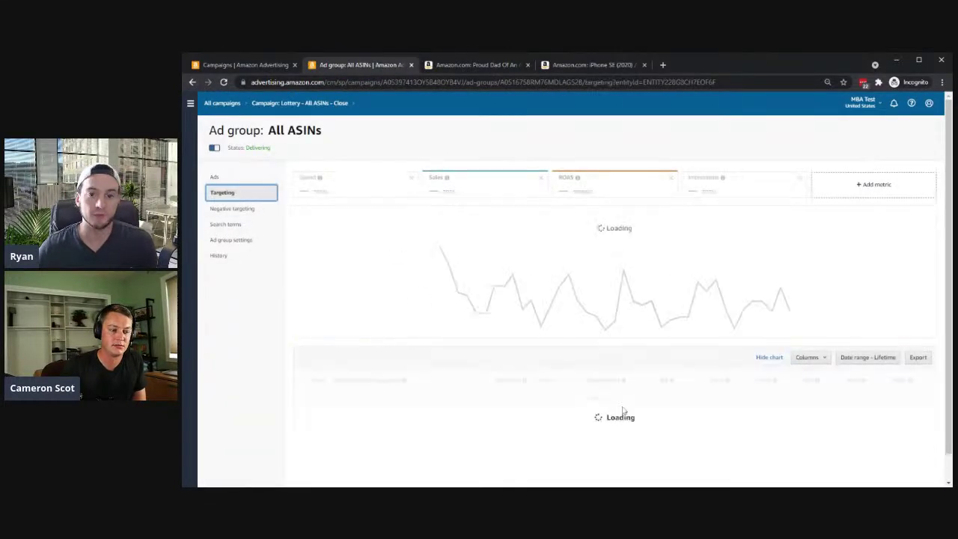
scroll(516, 401, "down", 1)
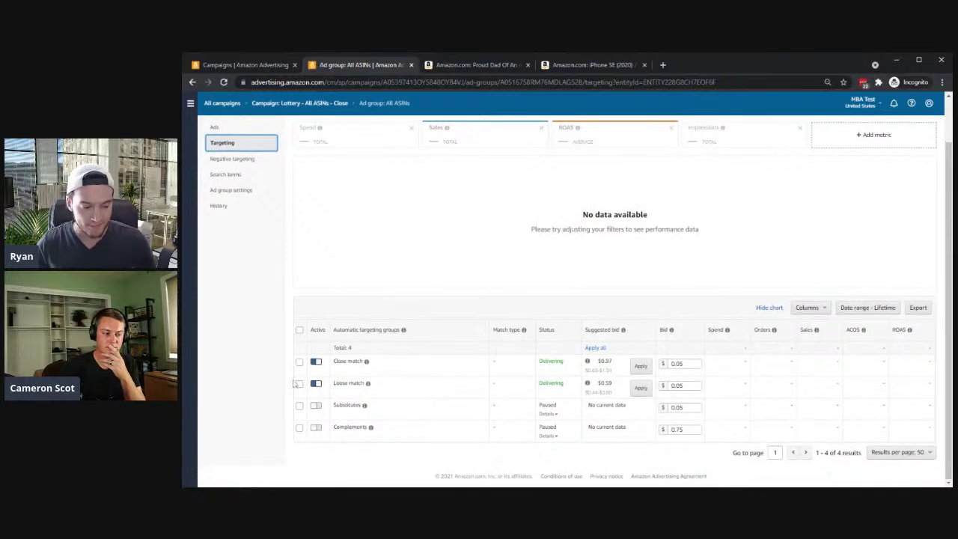
left_click(316, 391)
scroll(598, 350, "up", 1)
scroll(598, 350, "up", 1)
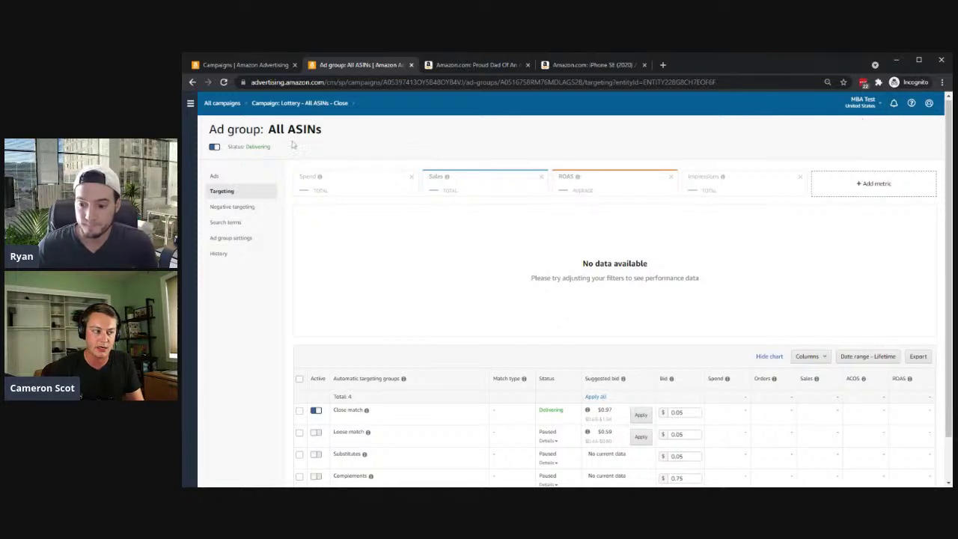
left_click(190, 102)
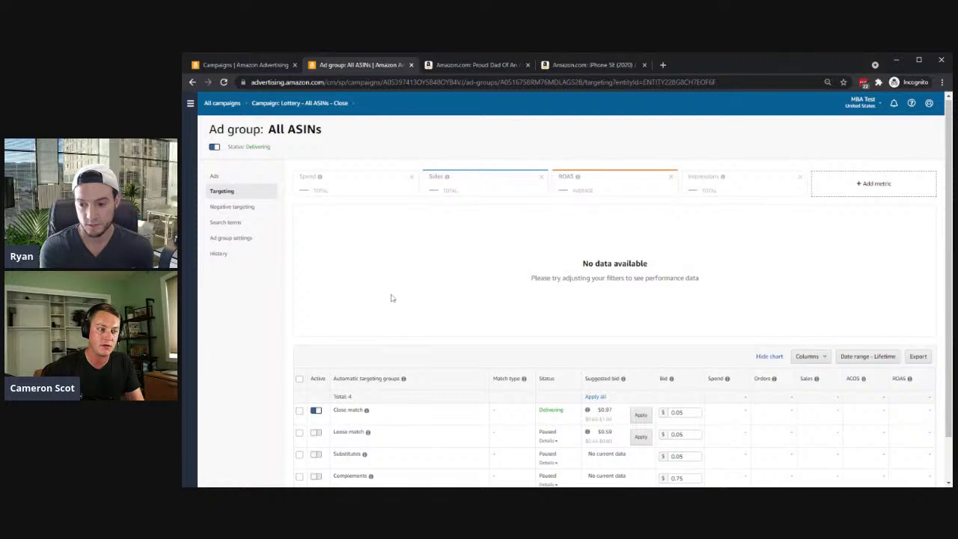
scroll(410, 292, "down", 1)
scroll(408, 293, "up", 1)
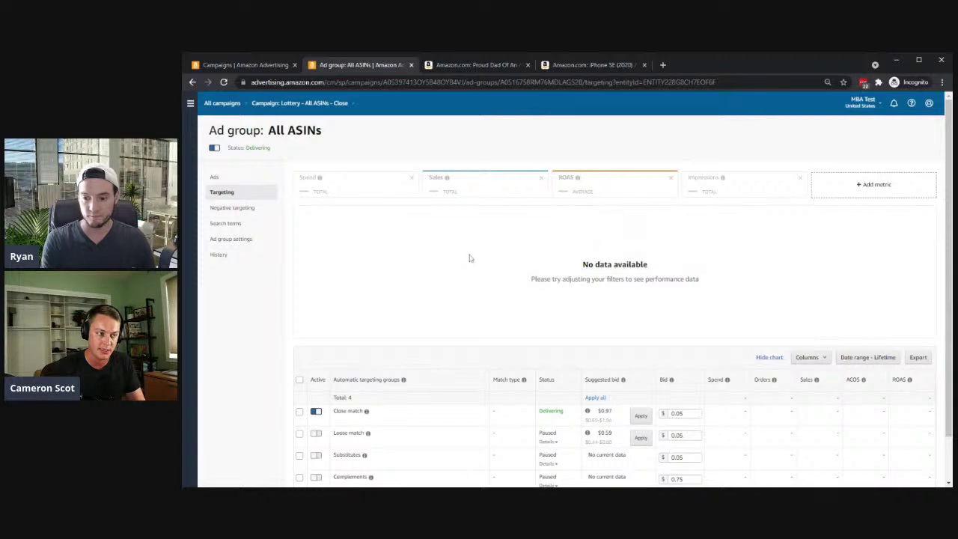
scroll(334, 256, "down", 1)
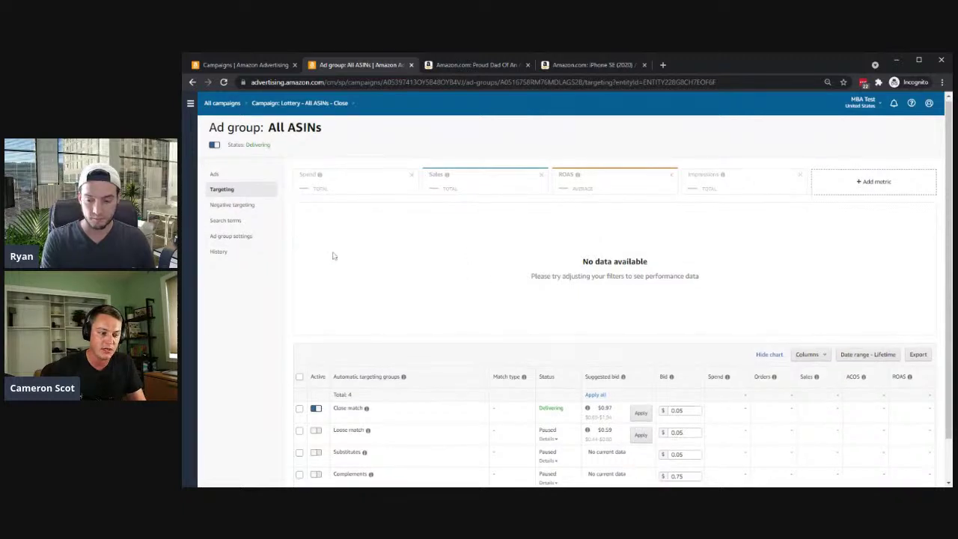
scroll(334, 256, "down", 2)
scroll(255, 320, "up", 2)
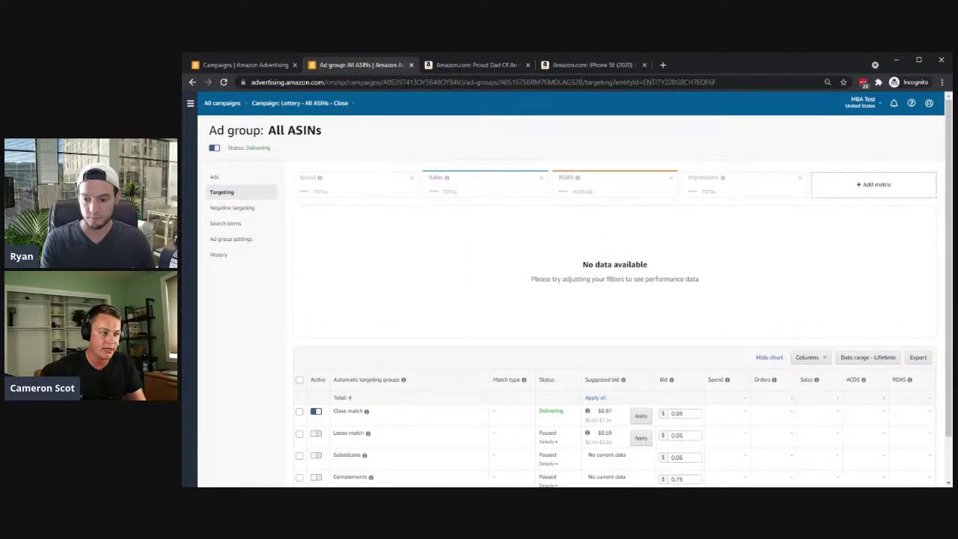
Rename the ad group "All ASINs - Close" in its settings and save the name.
left_click(231, 239)
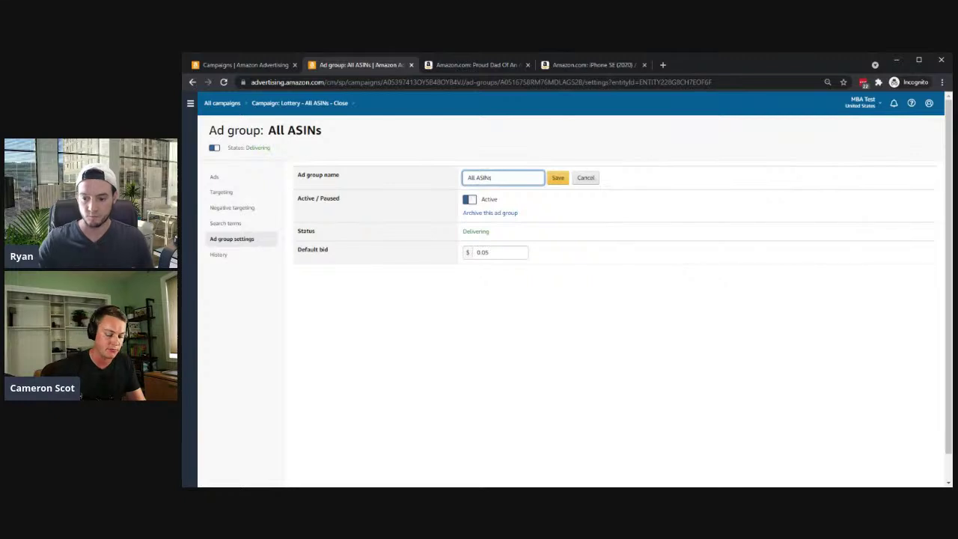
type("Close")
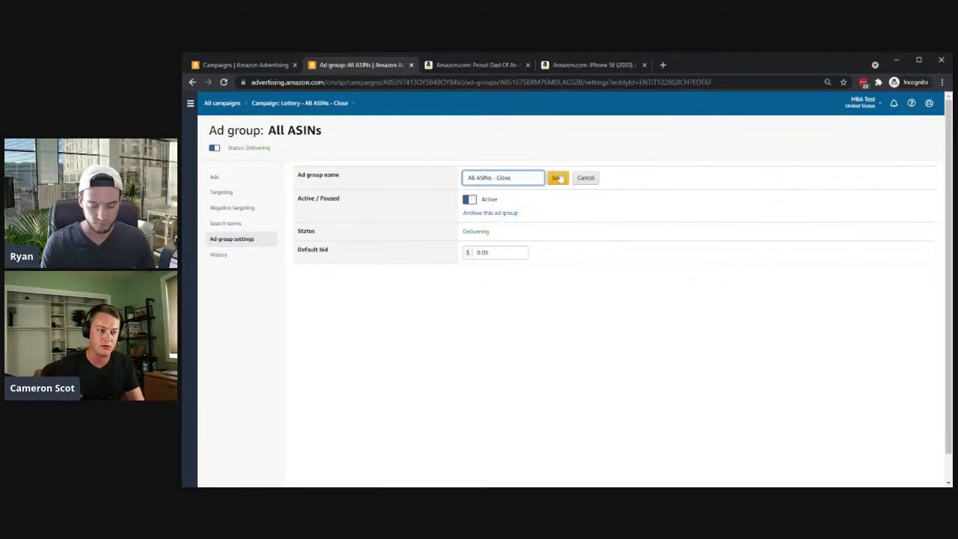
left_click(567, 178)
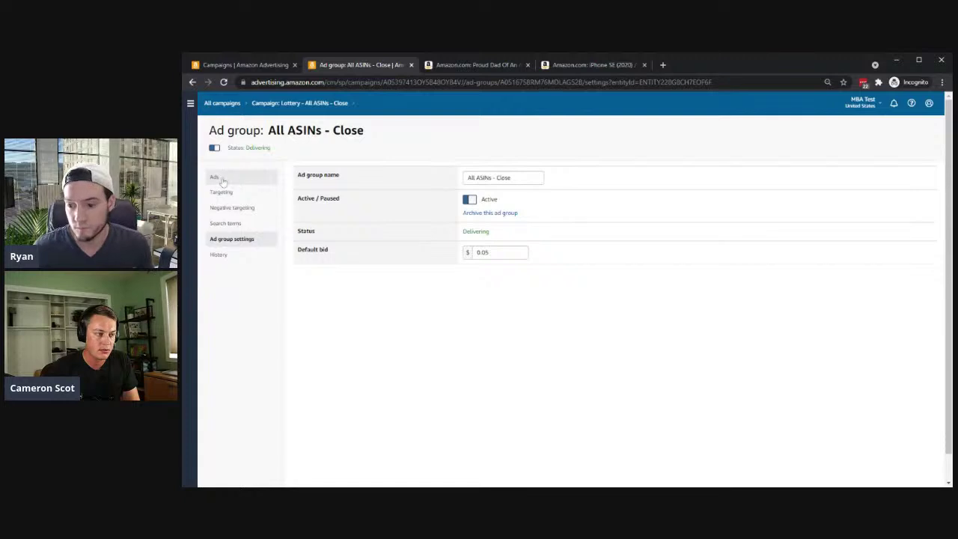
Reload the campaign list and copy the "Lottery - All ASINs - Close" campaign, with new campaigns paused after creation.
left_click(270, 67)
left_click(223, 82)
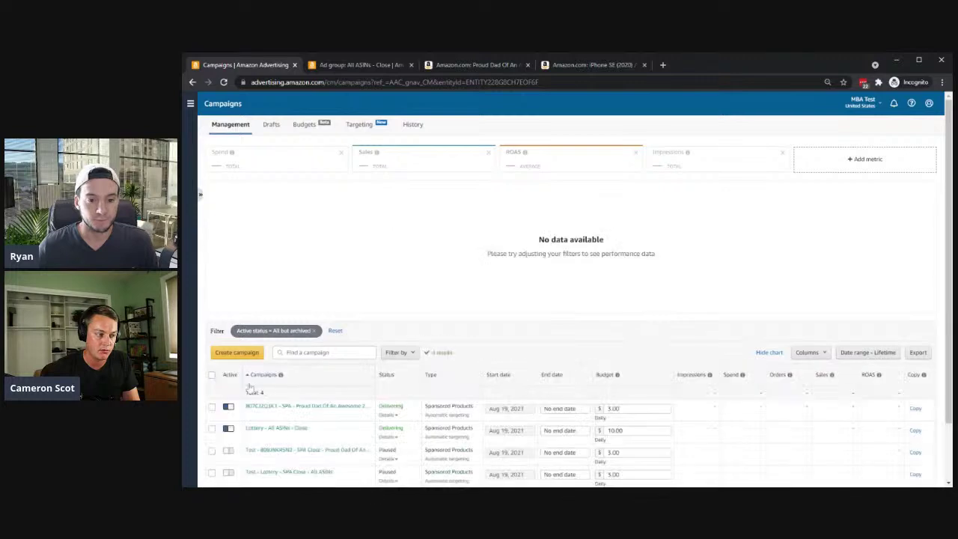
scroll(362, 439, "down", 2)
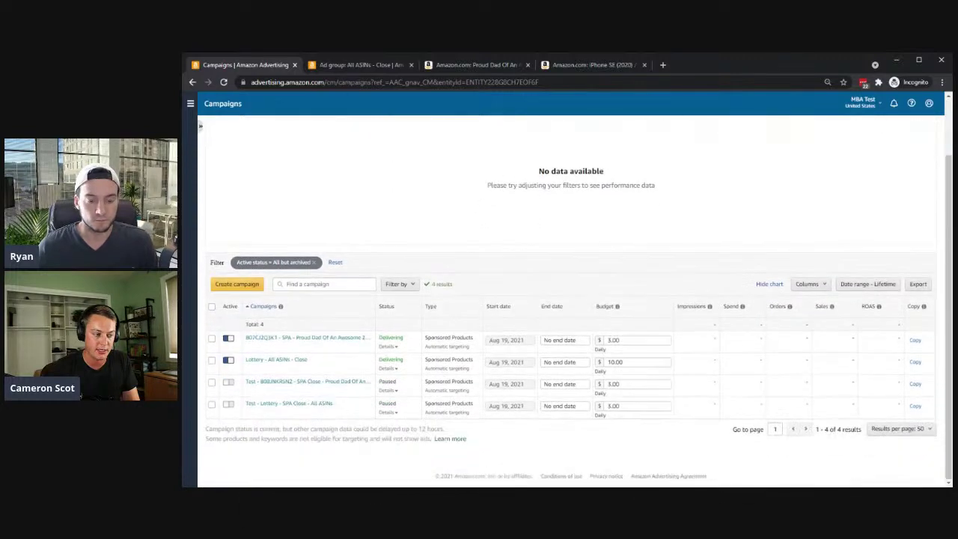
left_click(916, 363)
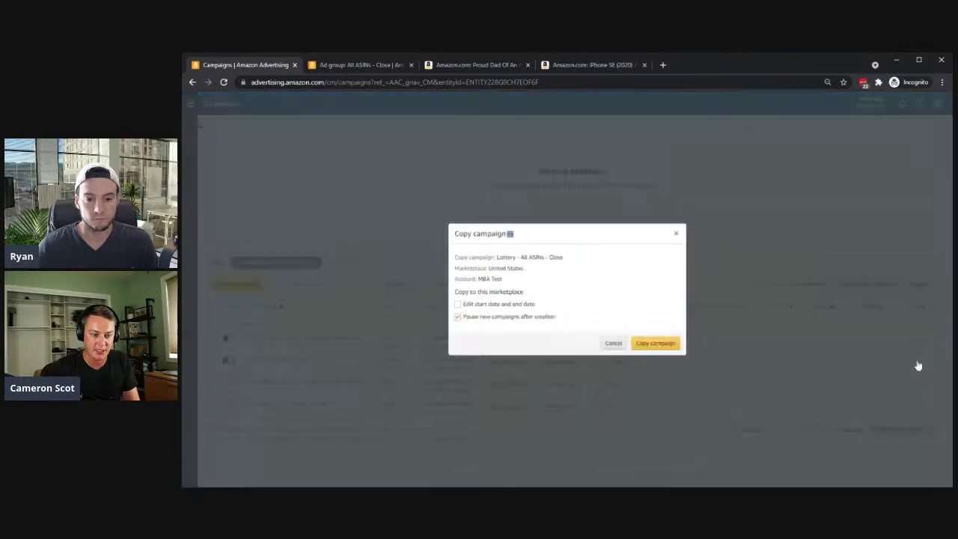
left_click(658, 344)
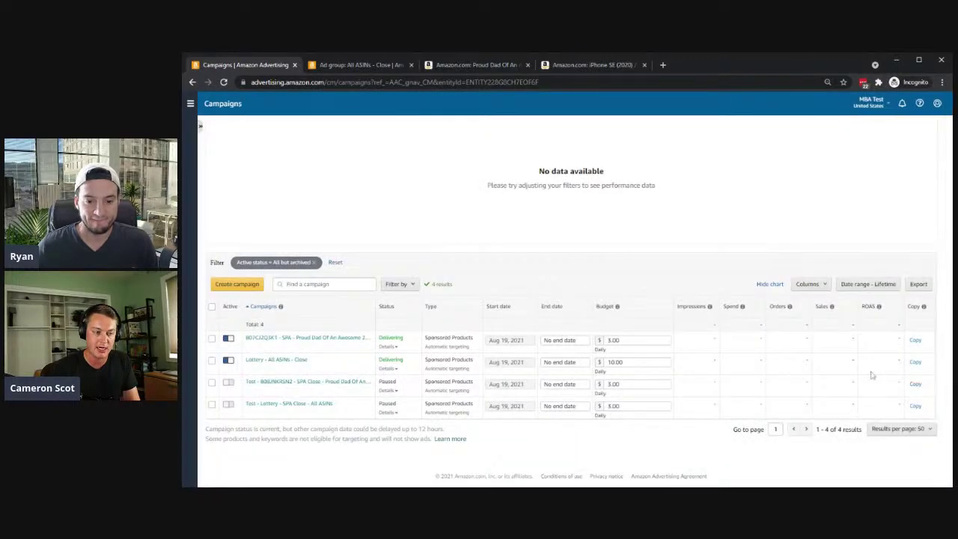
left_click(915, 362)
left_click(658, 346)
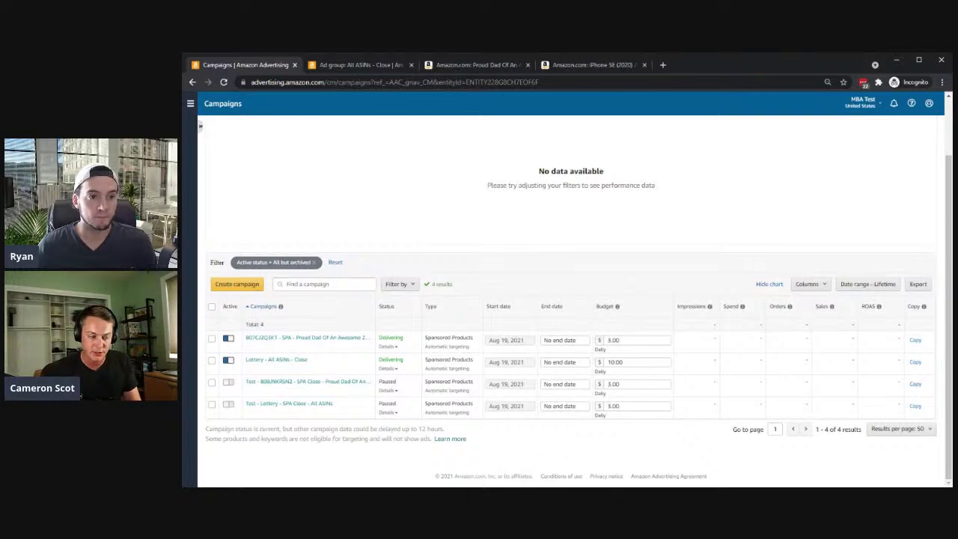
scroll(524, 452, "up", 1)
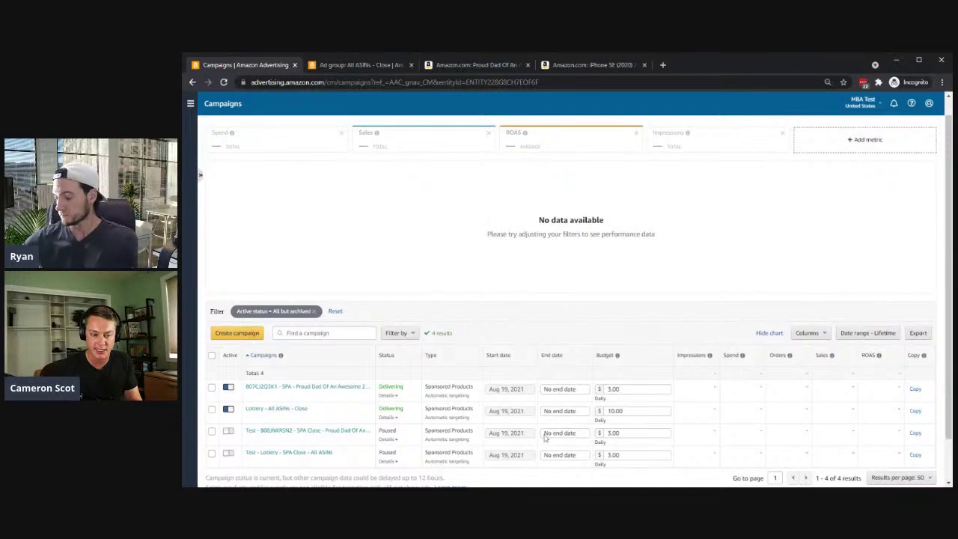
scroll(486, 406, "up", 1)
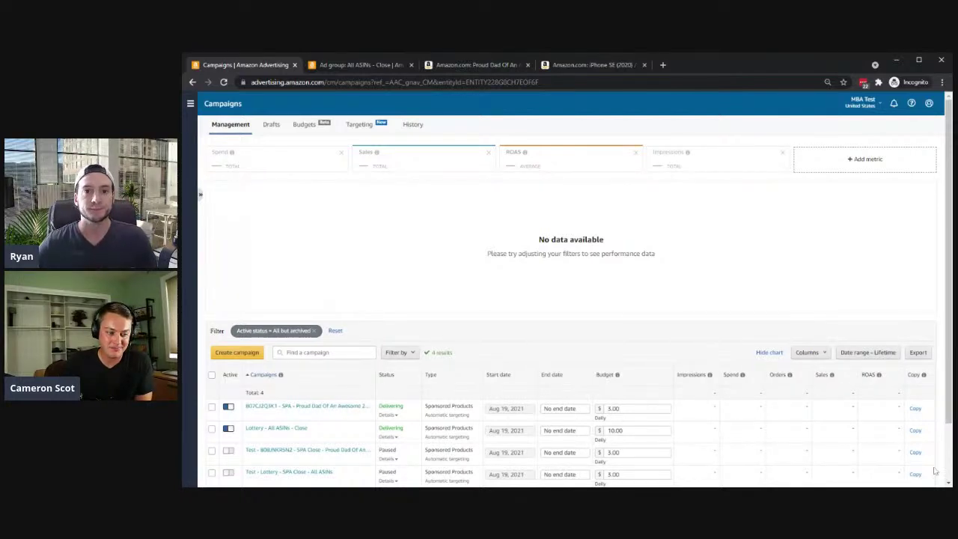
scroll(507, 332, "down", 2)
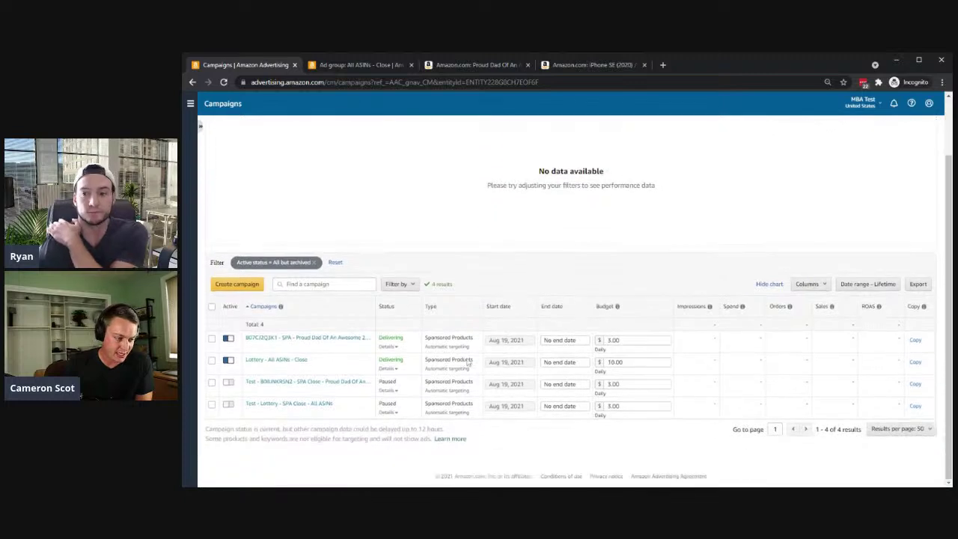
scroll(466, 364, "up", 1)
scroll(452, 338, "up", 1)
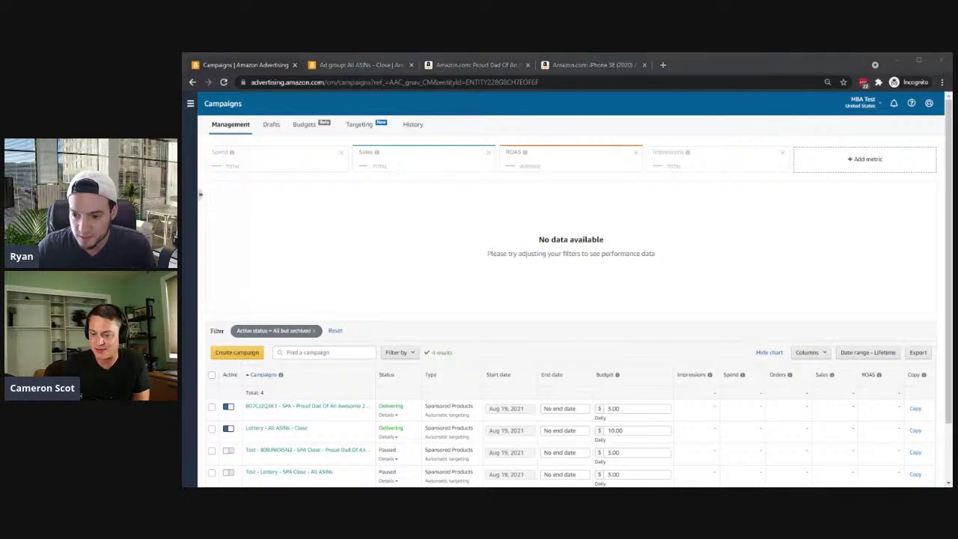
left_click(456, 340)
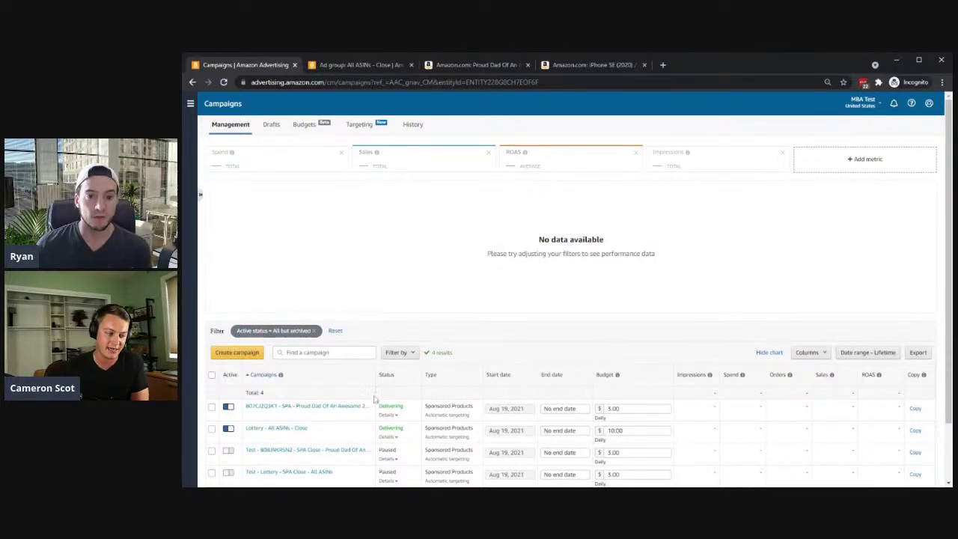
scroll(389, 404, "down", 2)
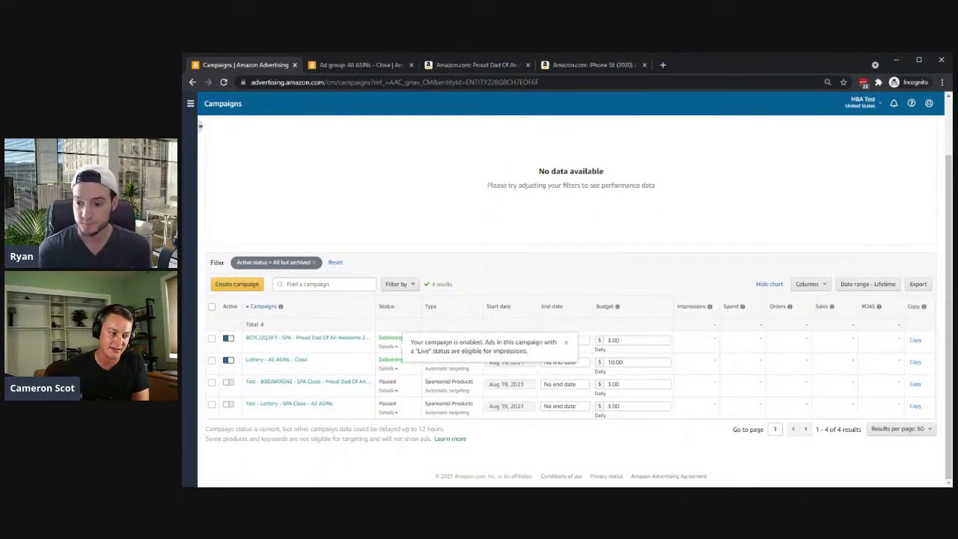